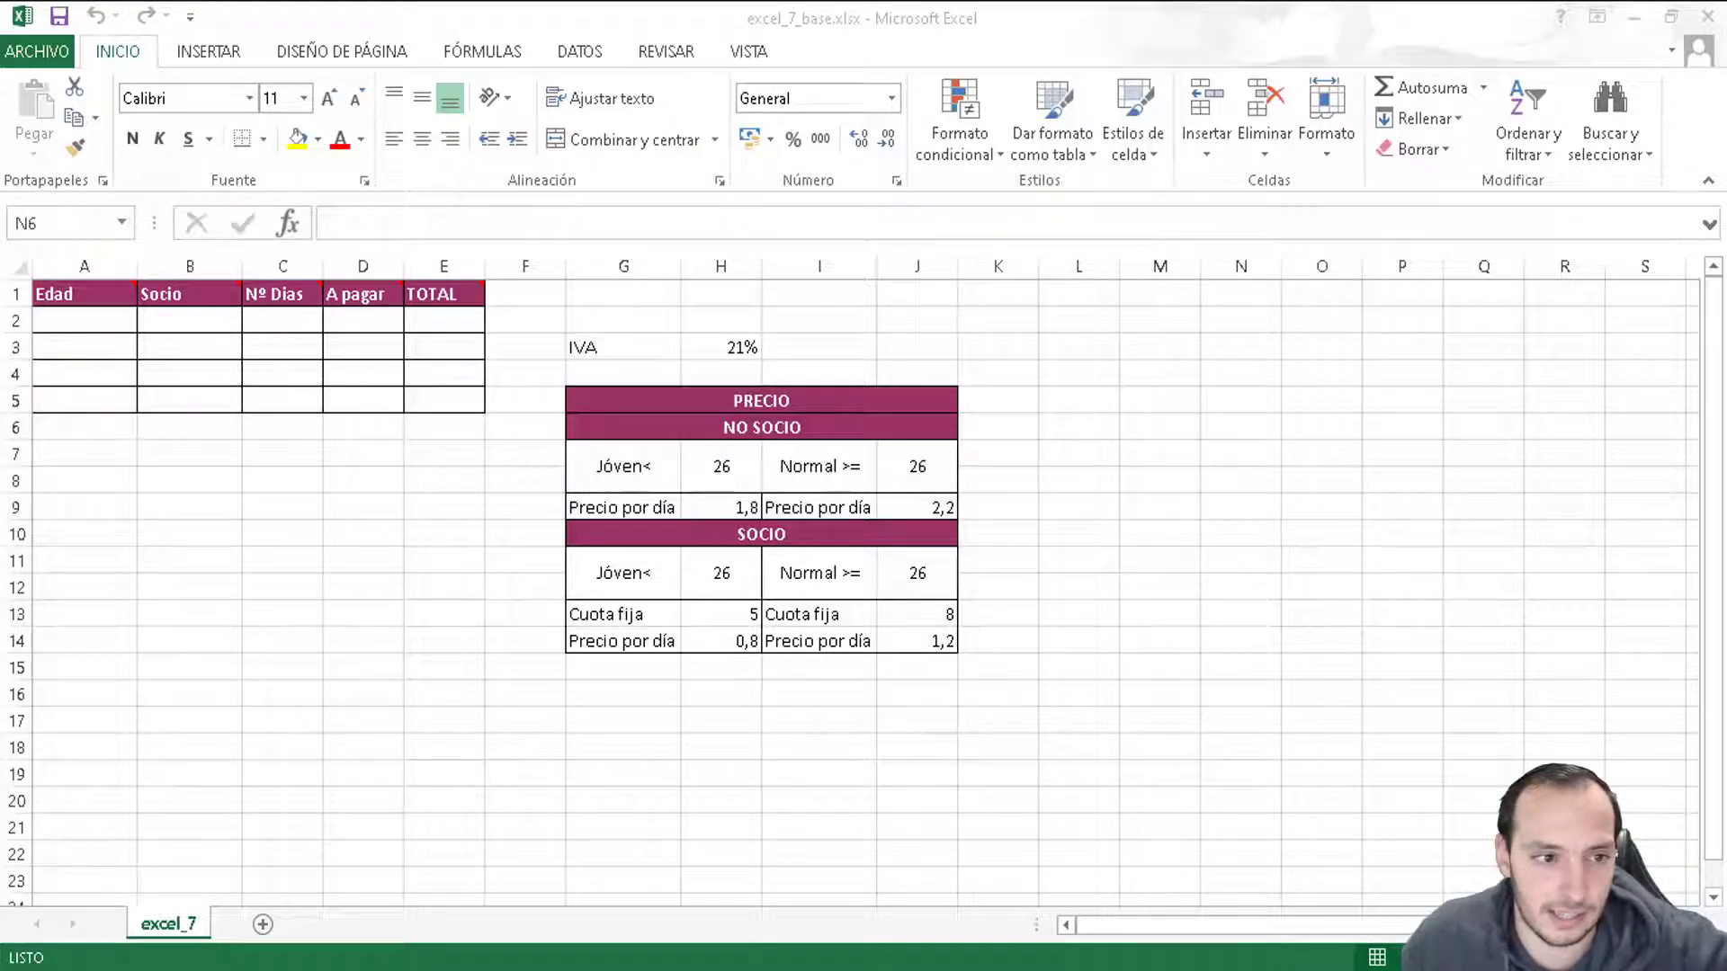
- Read the header notes on Socio, Nº Dias and A pagar
{"action": "key", "text": "alt+Tab"}
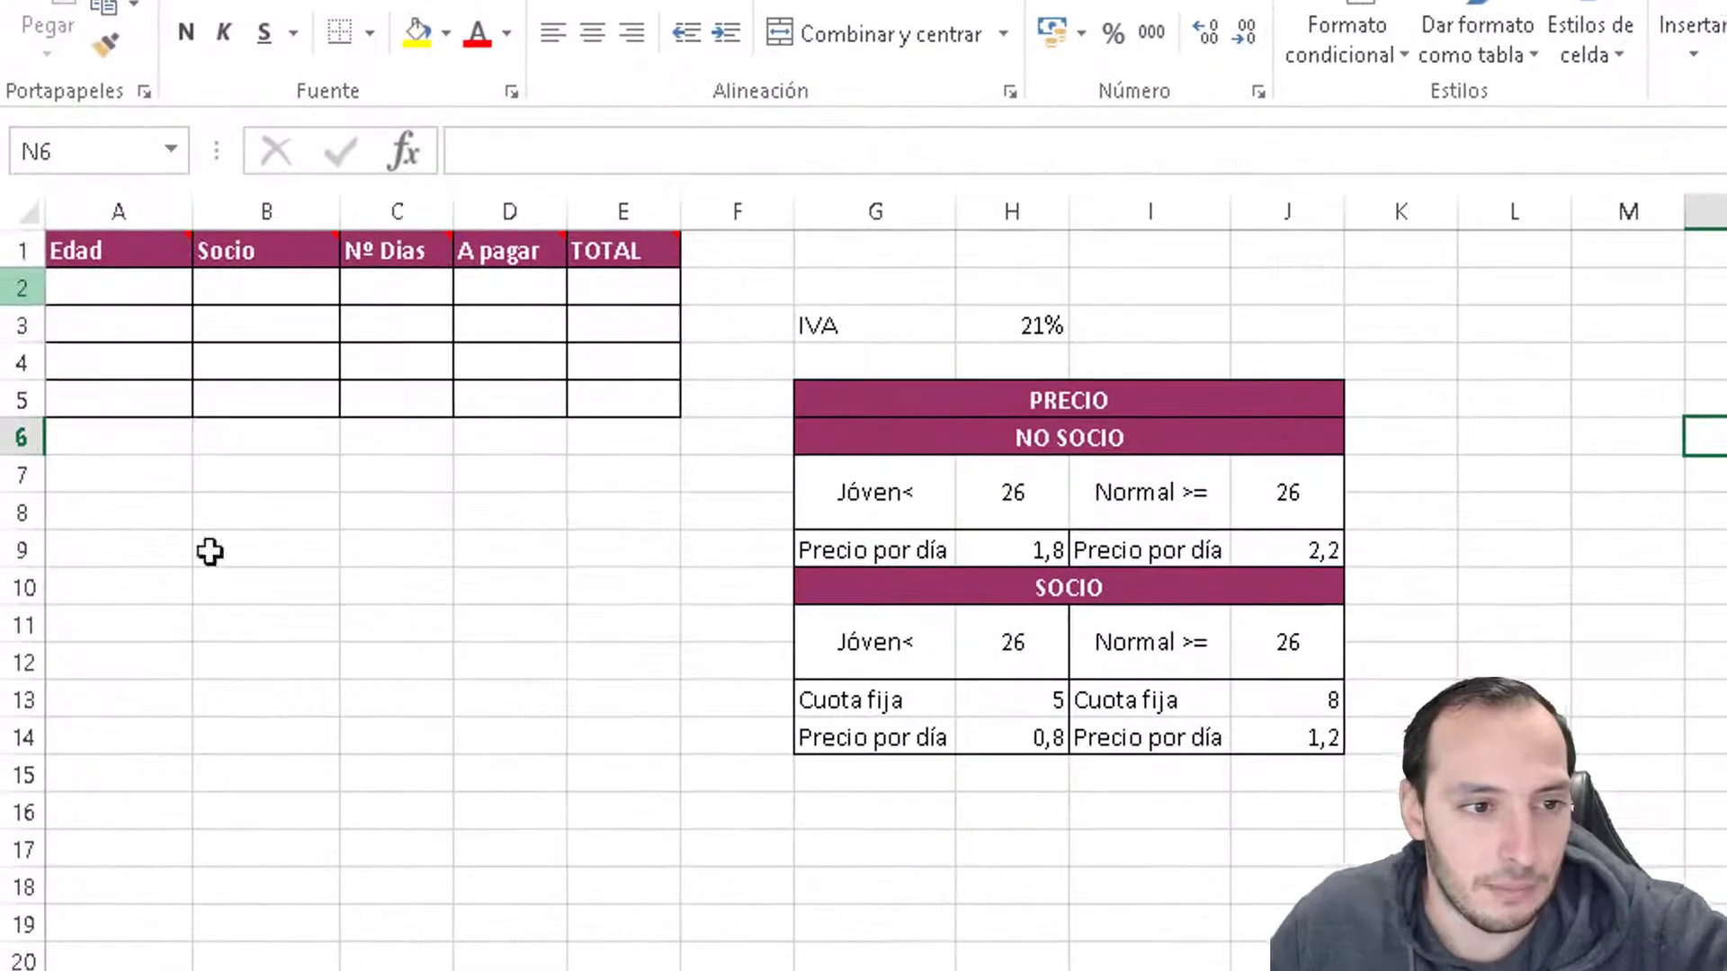
{"action": "left_click", "coordinate": [364, 562]}
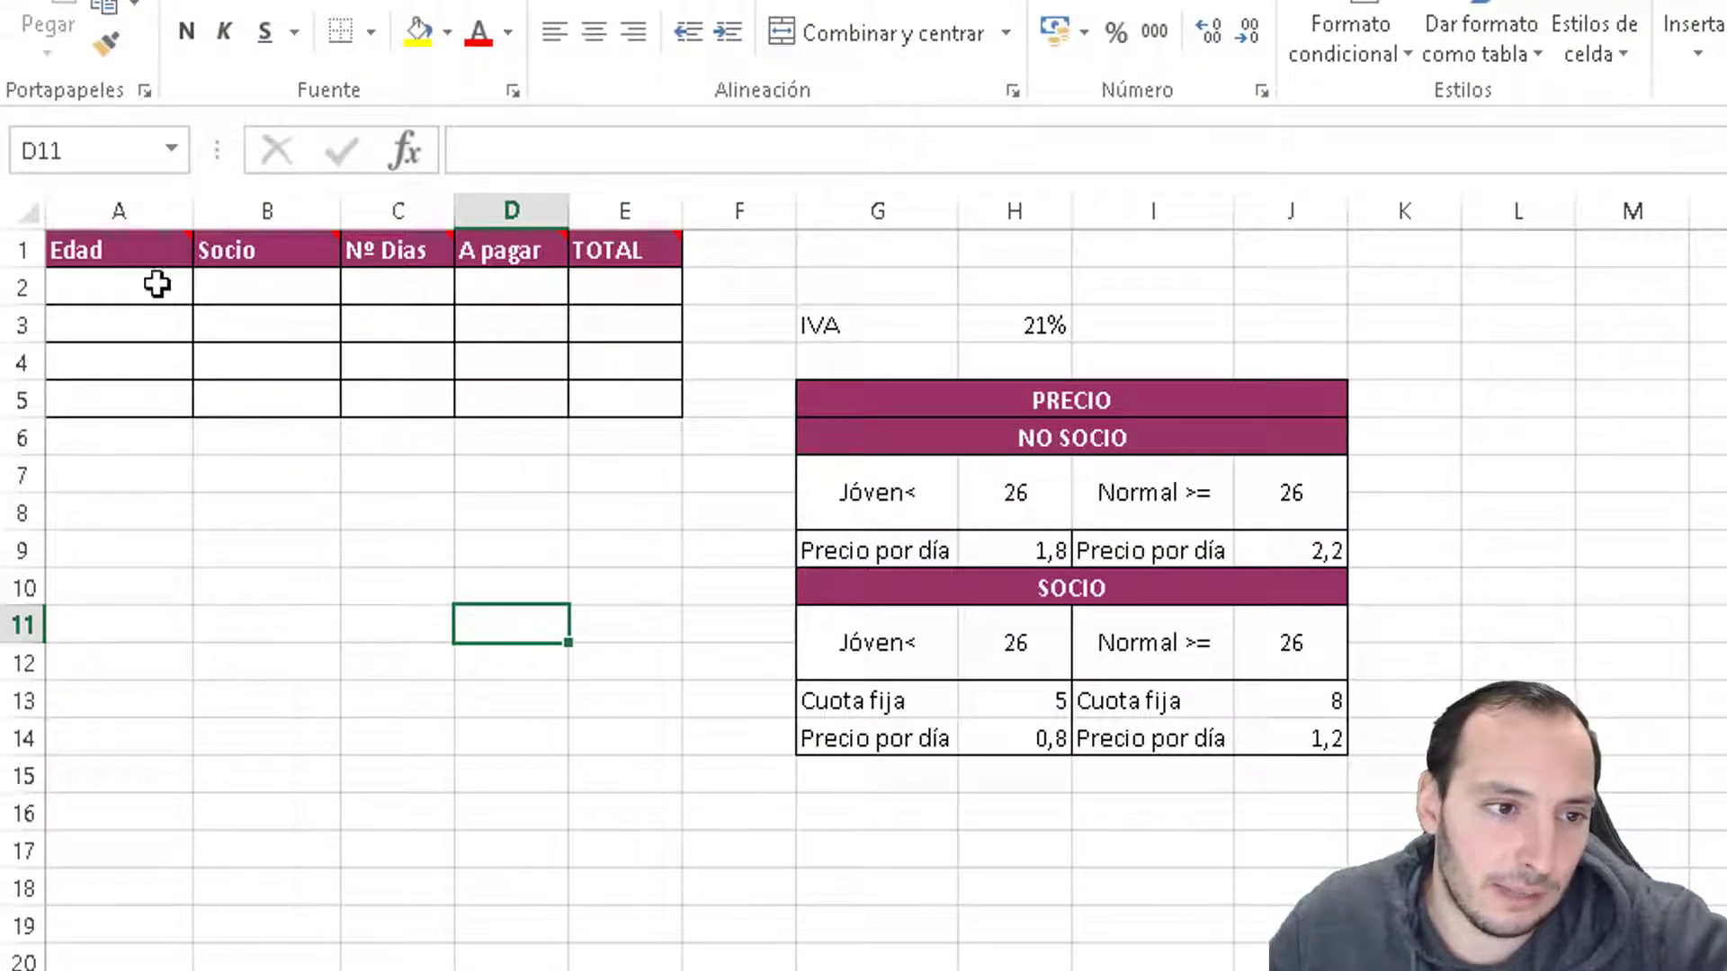
{"action": "mouse_move", "coordinate": [147, 240]}
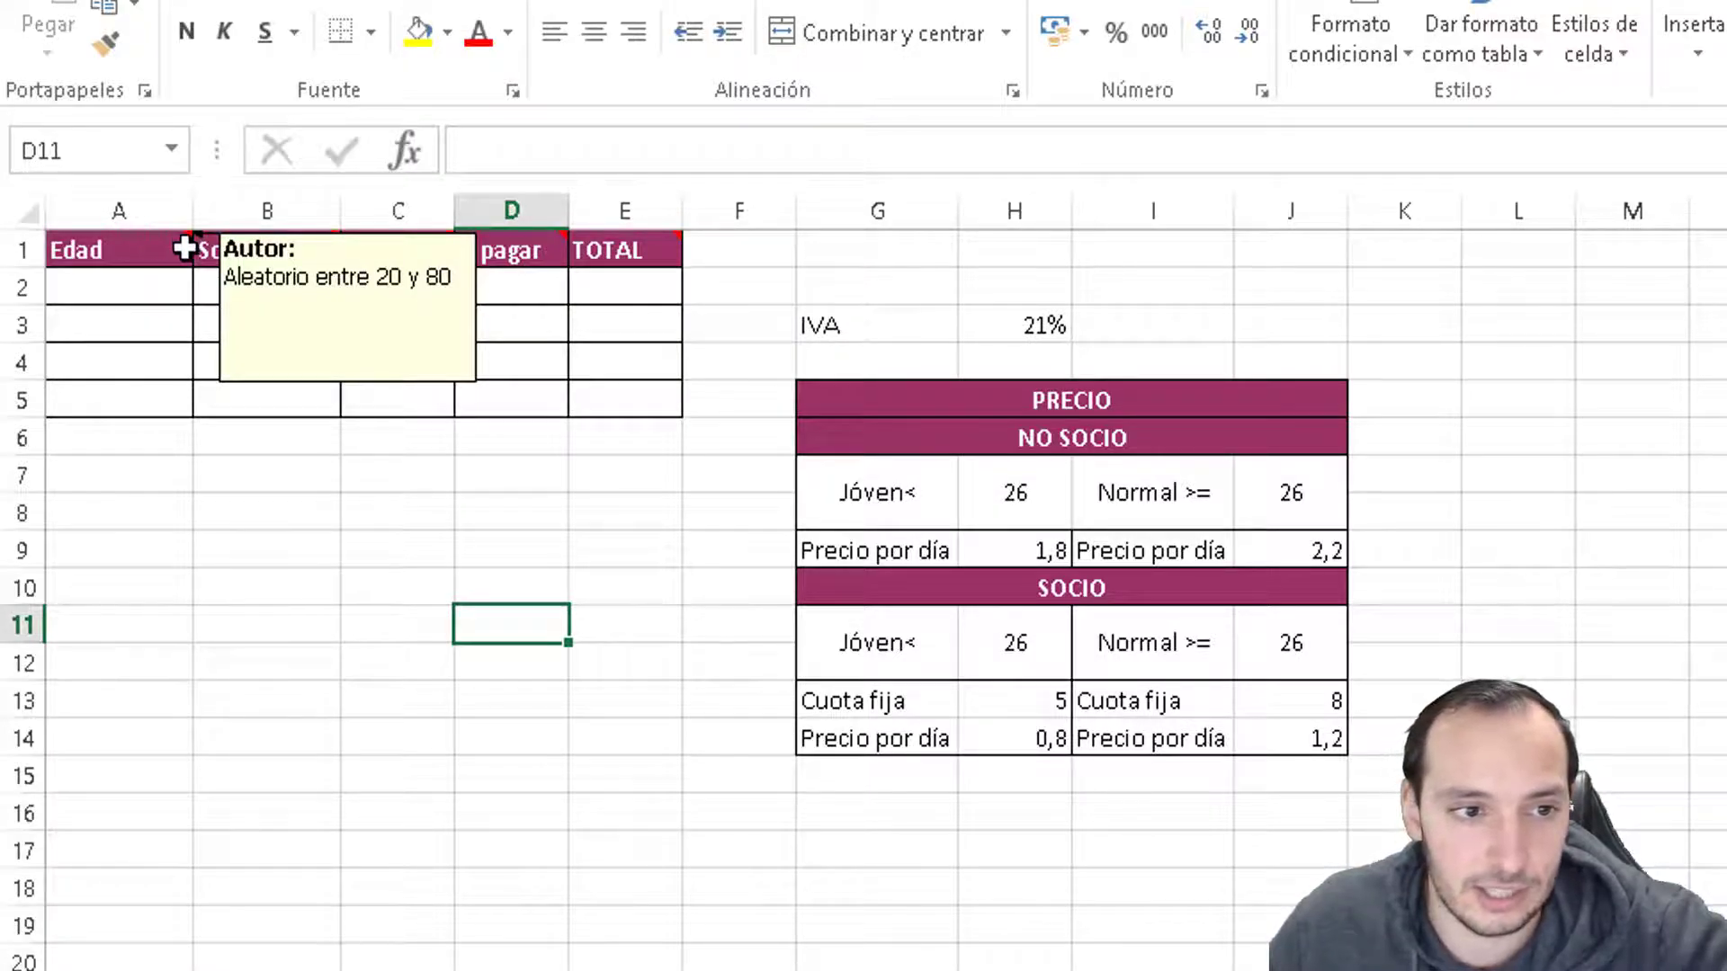
{"action": "left_click", "coordinate": [226, 260]}
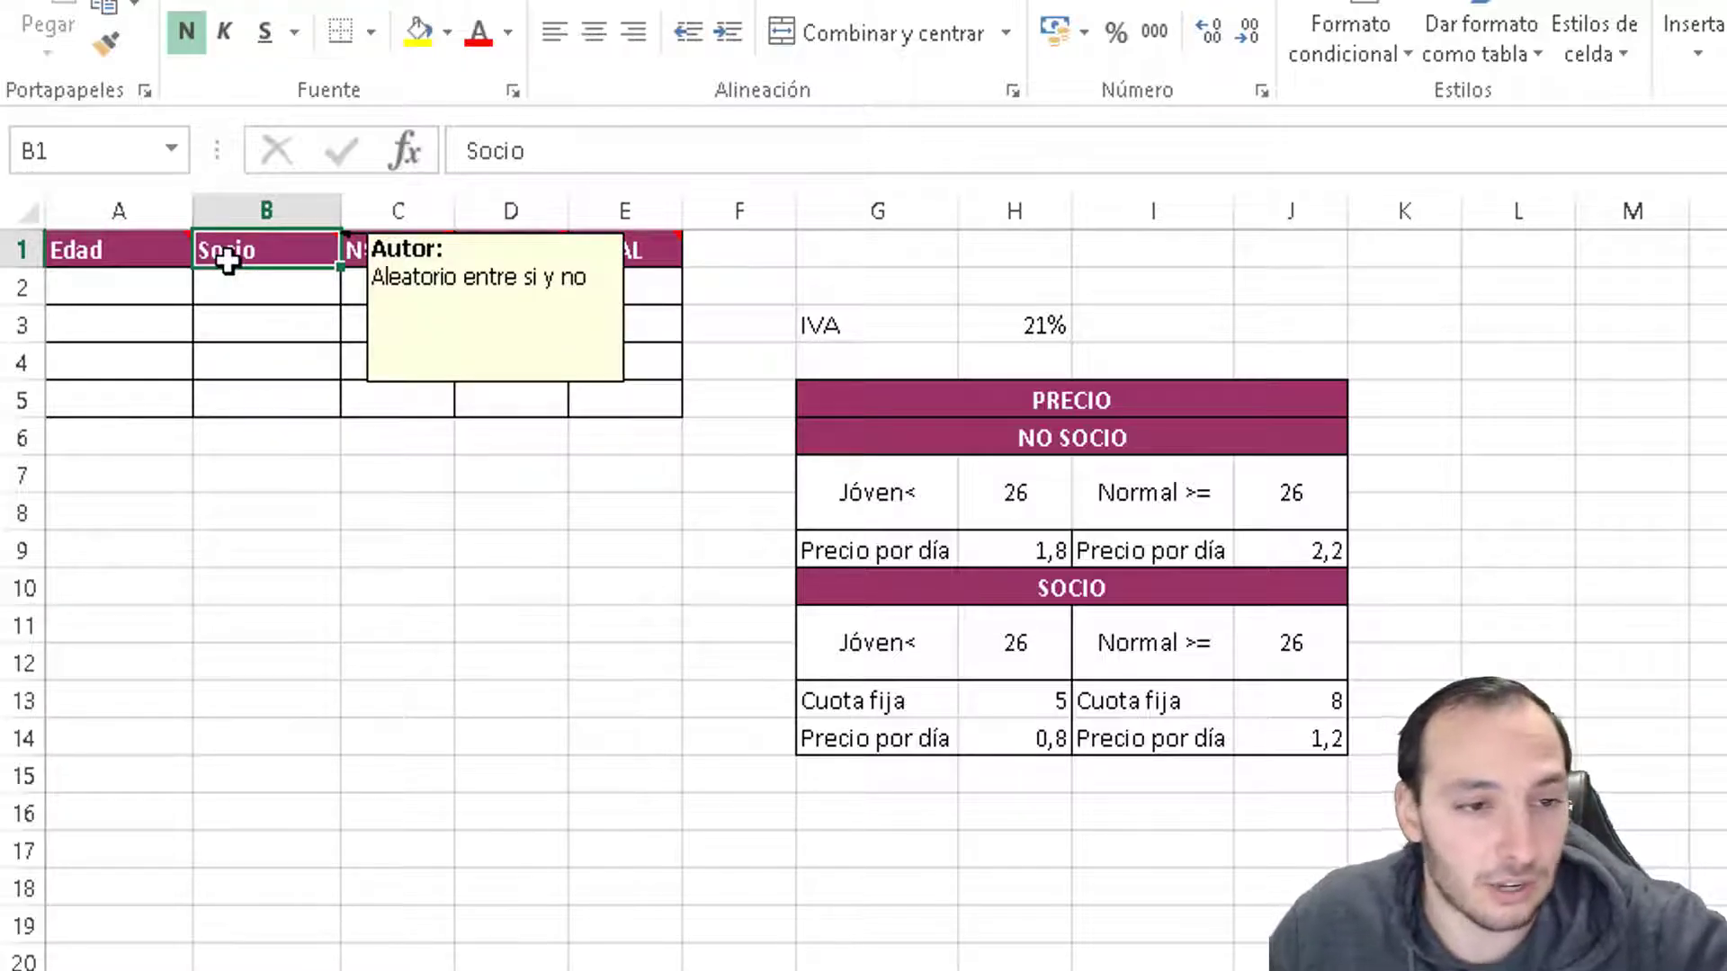
{"action": "left_click", "coordinate": [278, 467]}
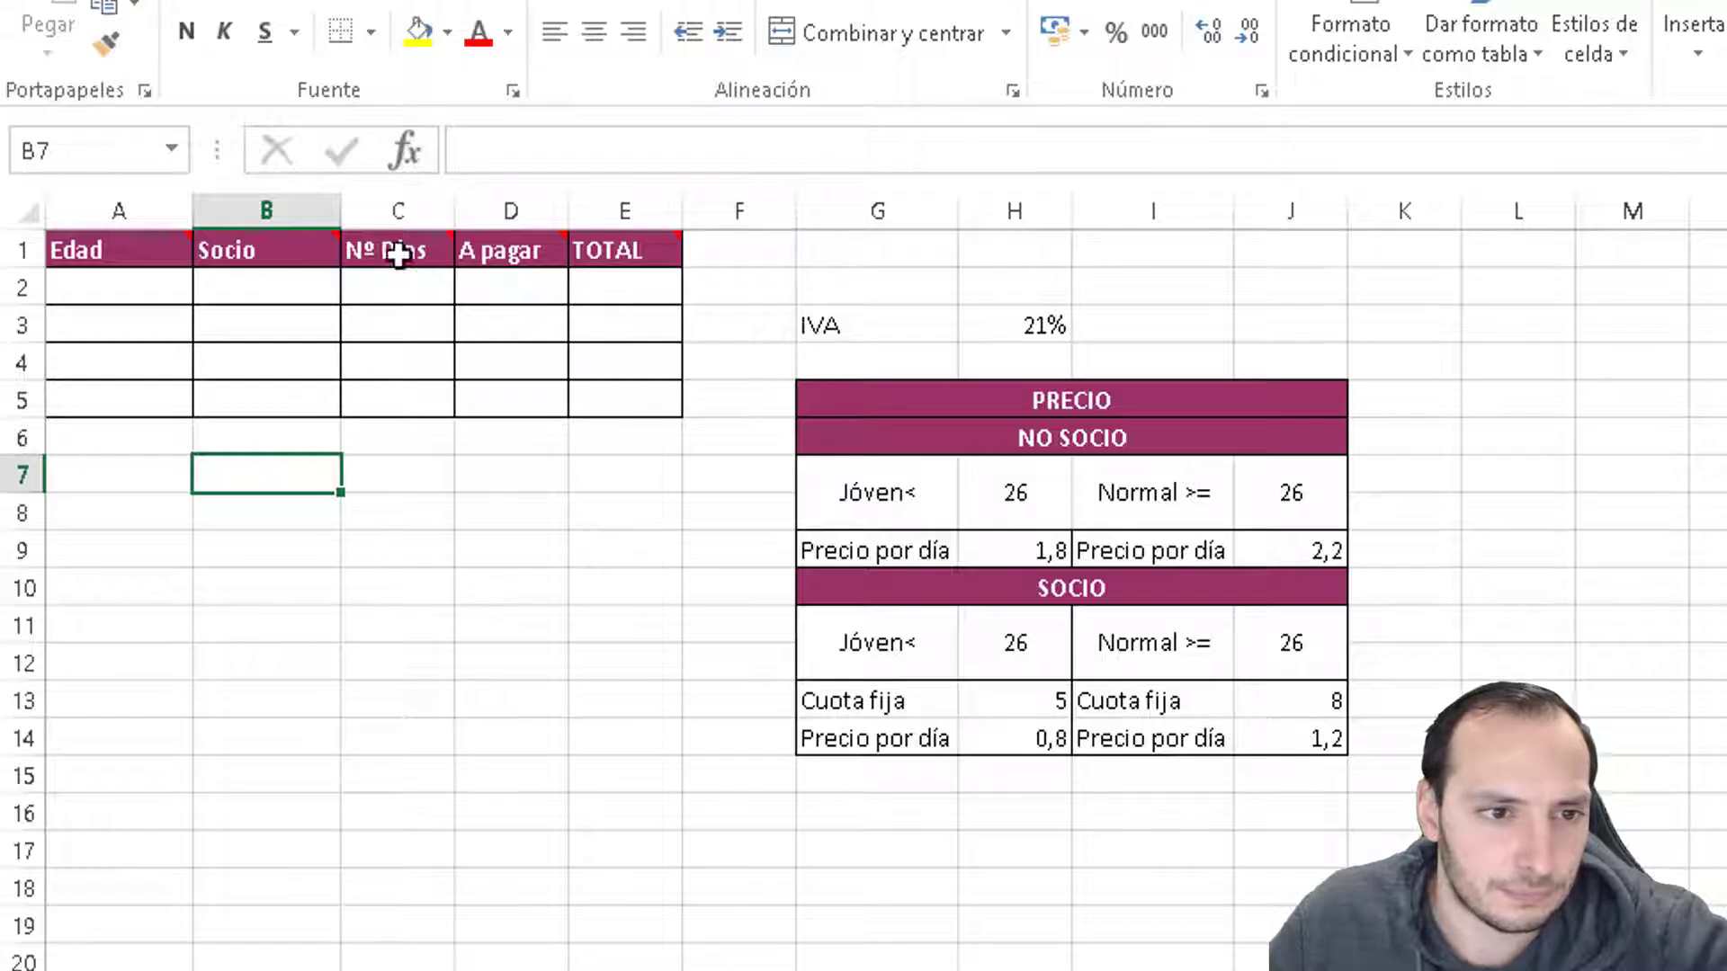
{"action": "left_click", "coordinate": [393, 257]}
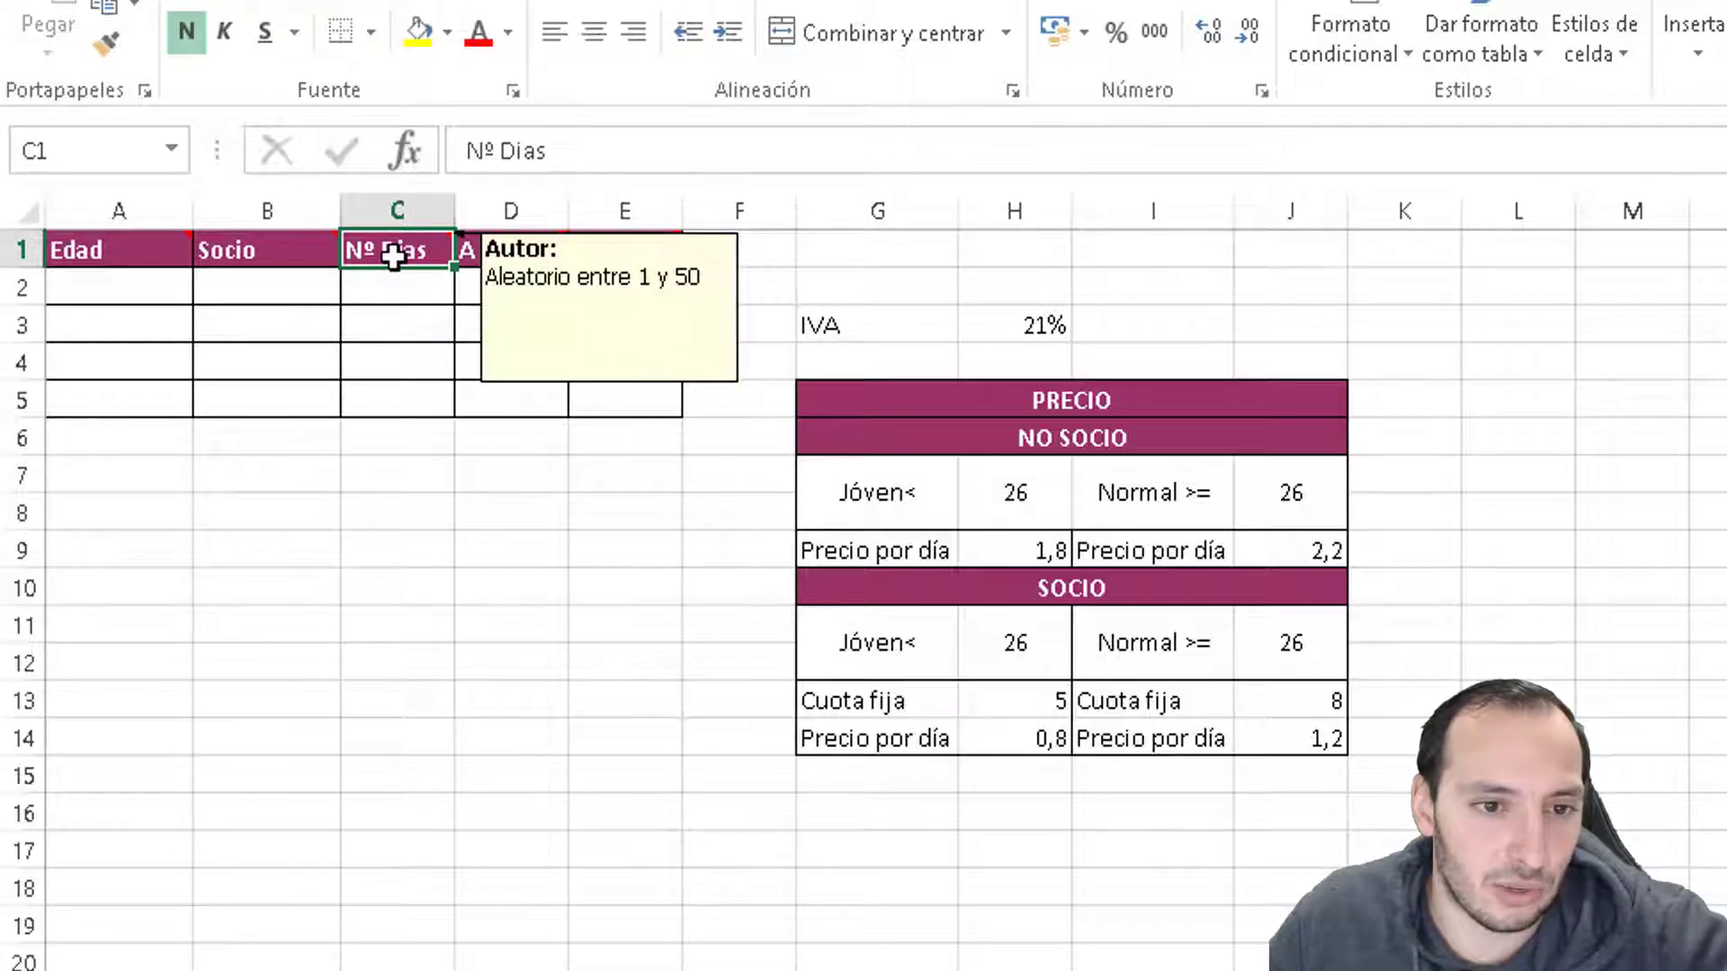
{"action": "left_click", "coordinate": [543, 528]}
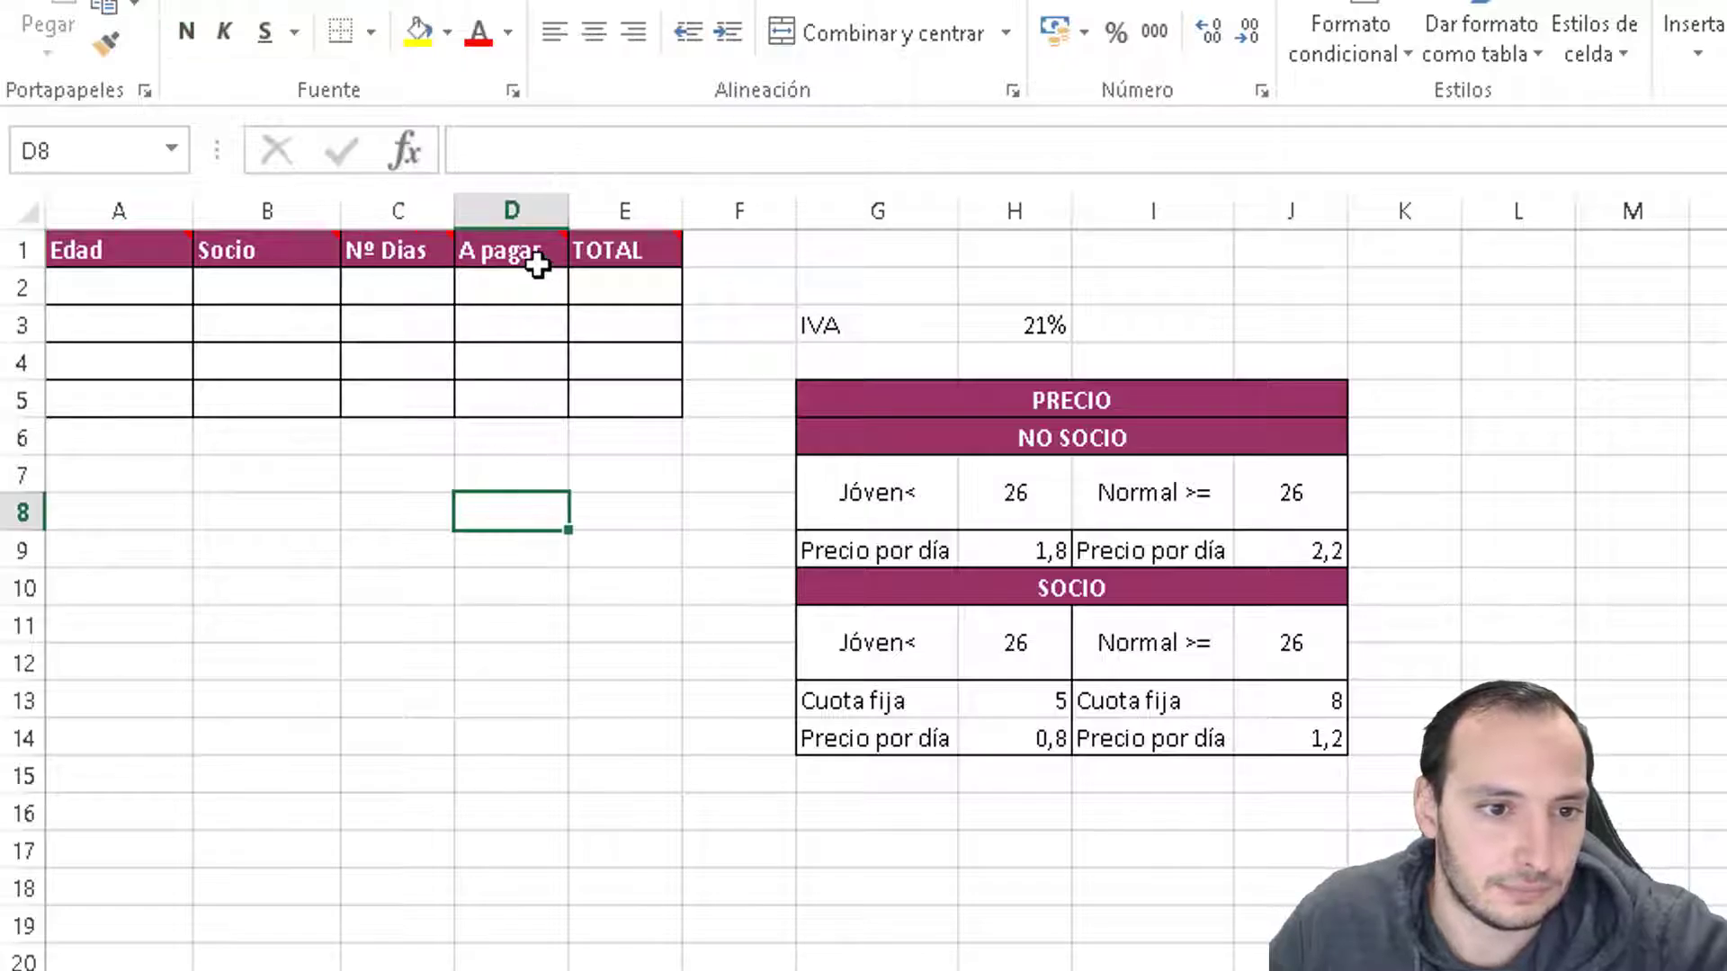
{"action": "left_click", "coordinate": [538, 251]}
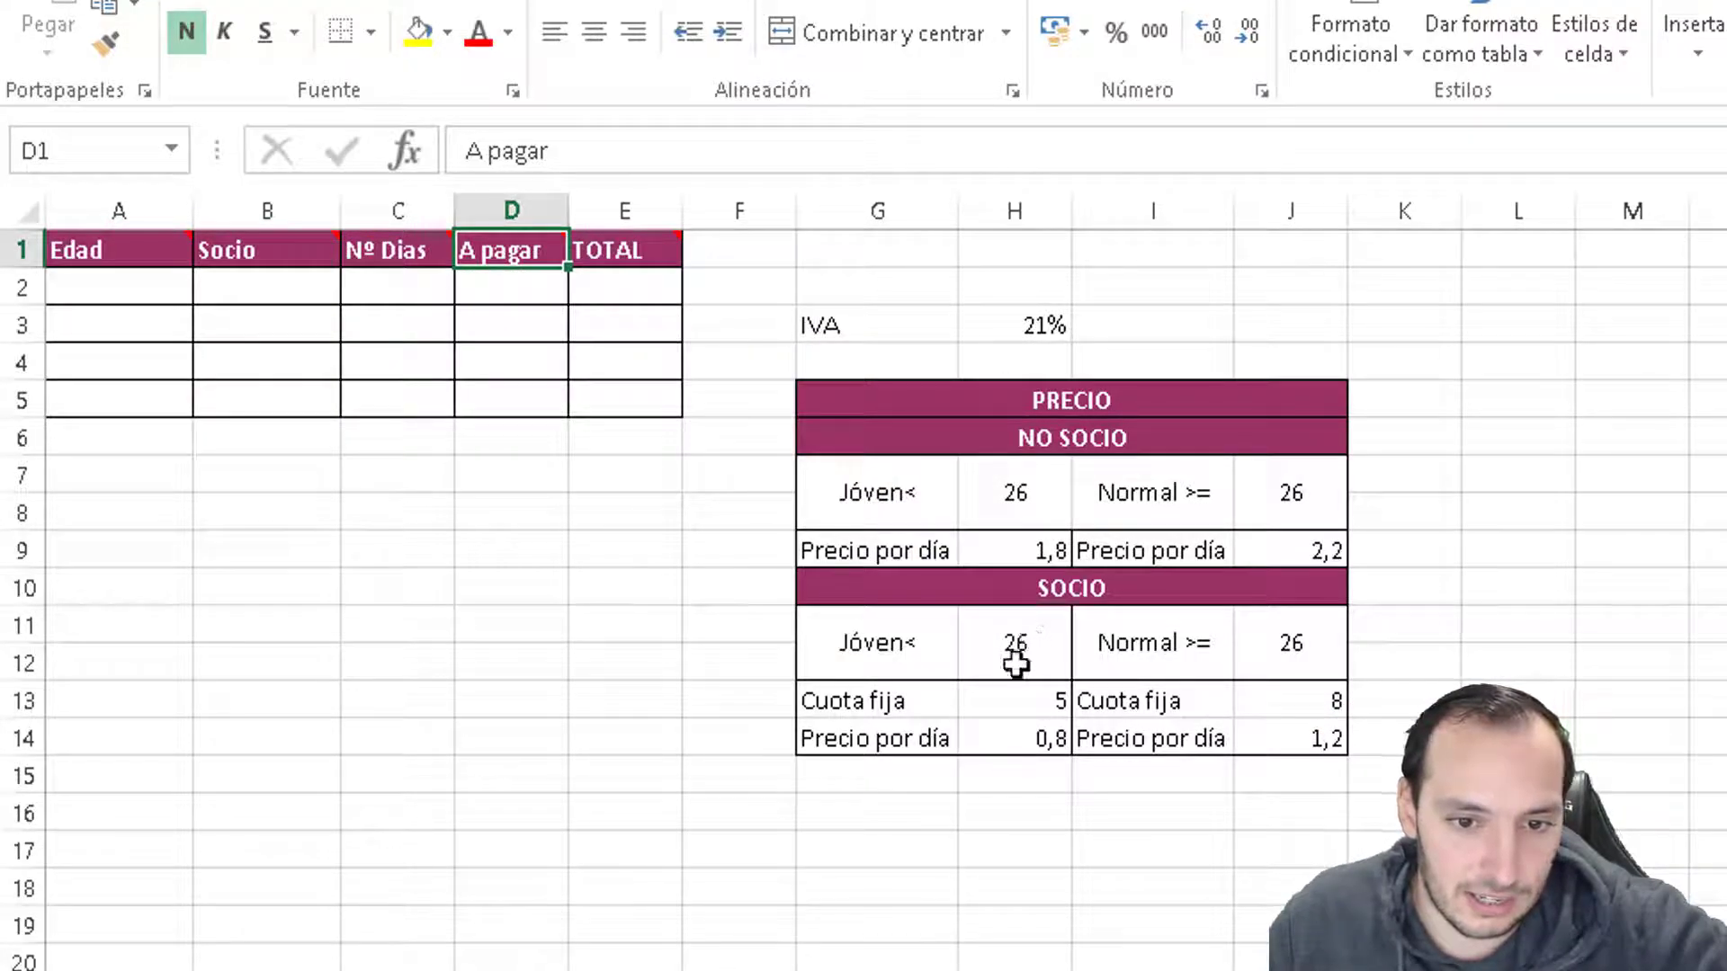
- Check the price table: socio 0,8/day, age limit 26, fees 5 and 8, non-socio 1,8 and 2,2
{"action": "left_click", "coordinate": [1015, 743]}
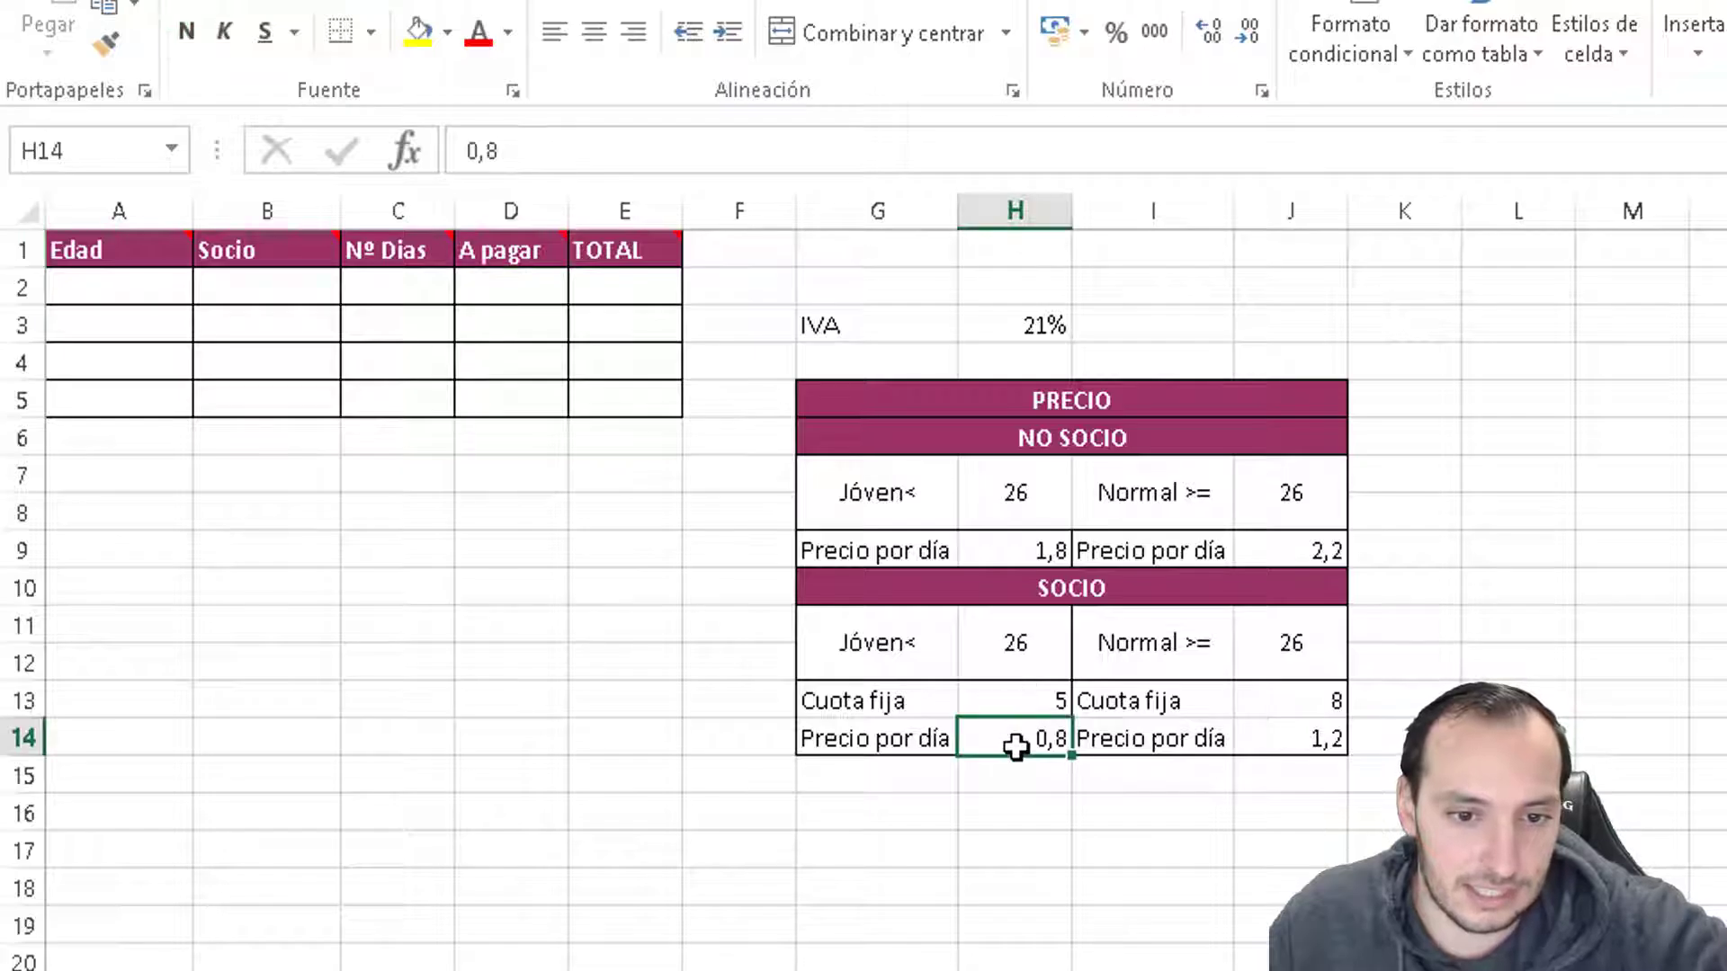
{"action": "left_click", "coordinate": [1006, 653]}
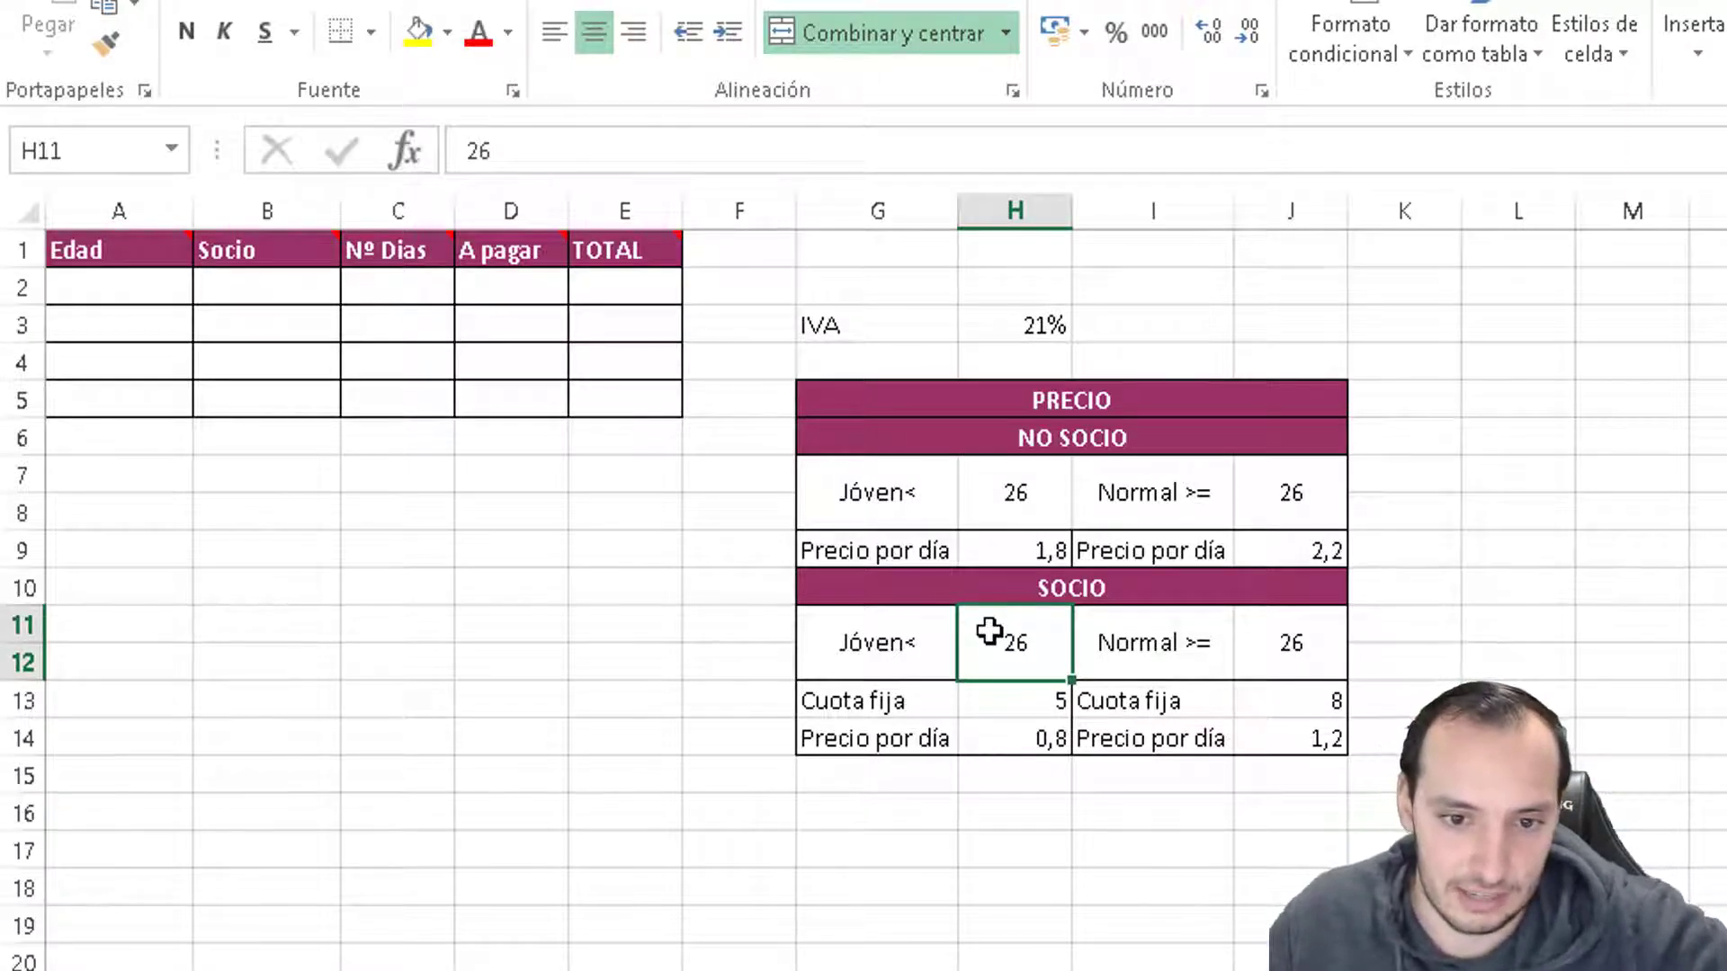
{"action": "left_click", "coordinate": [1025, 730]}
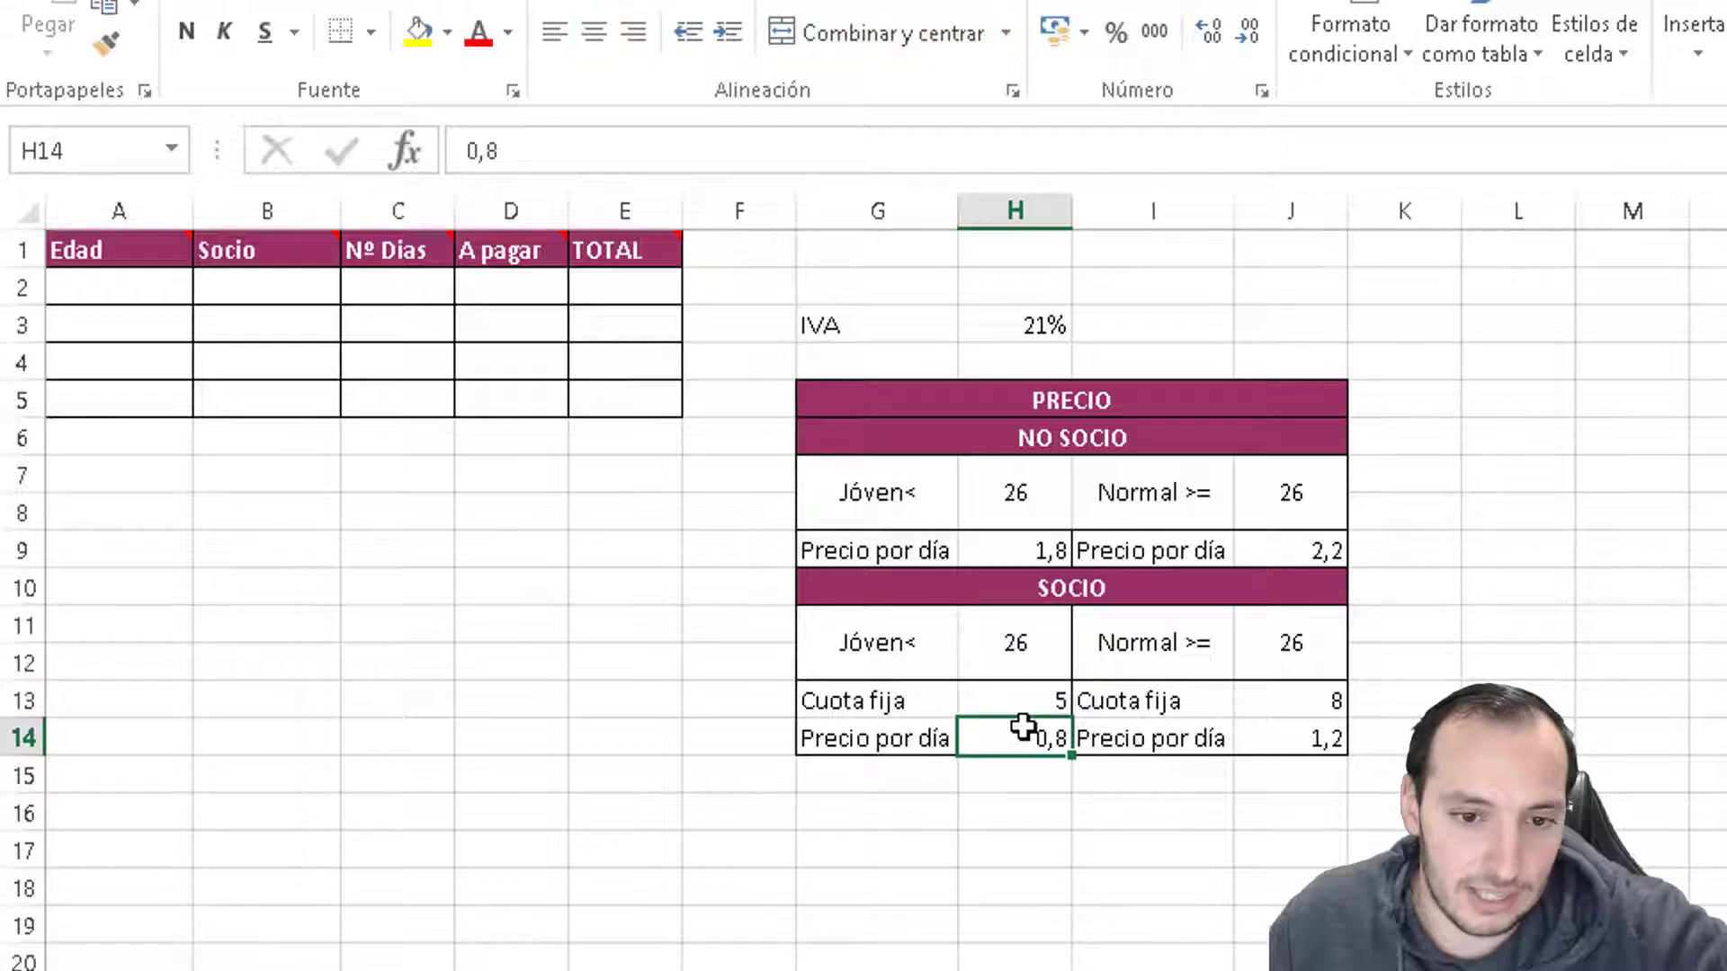
{"action": "left_click", "coordinate": [1023, 697]}
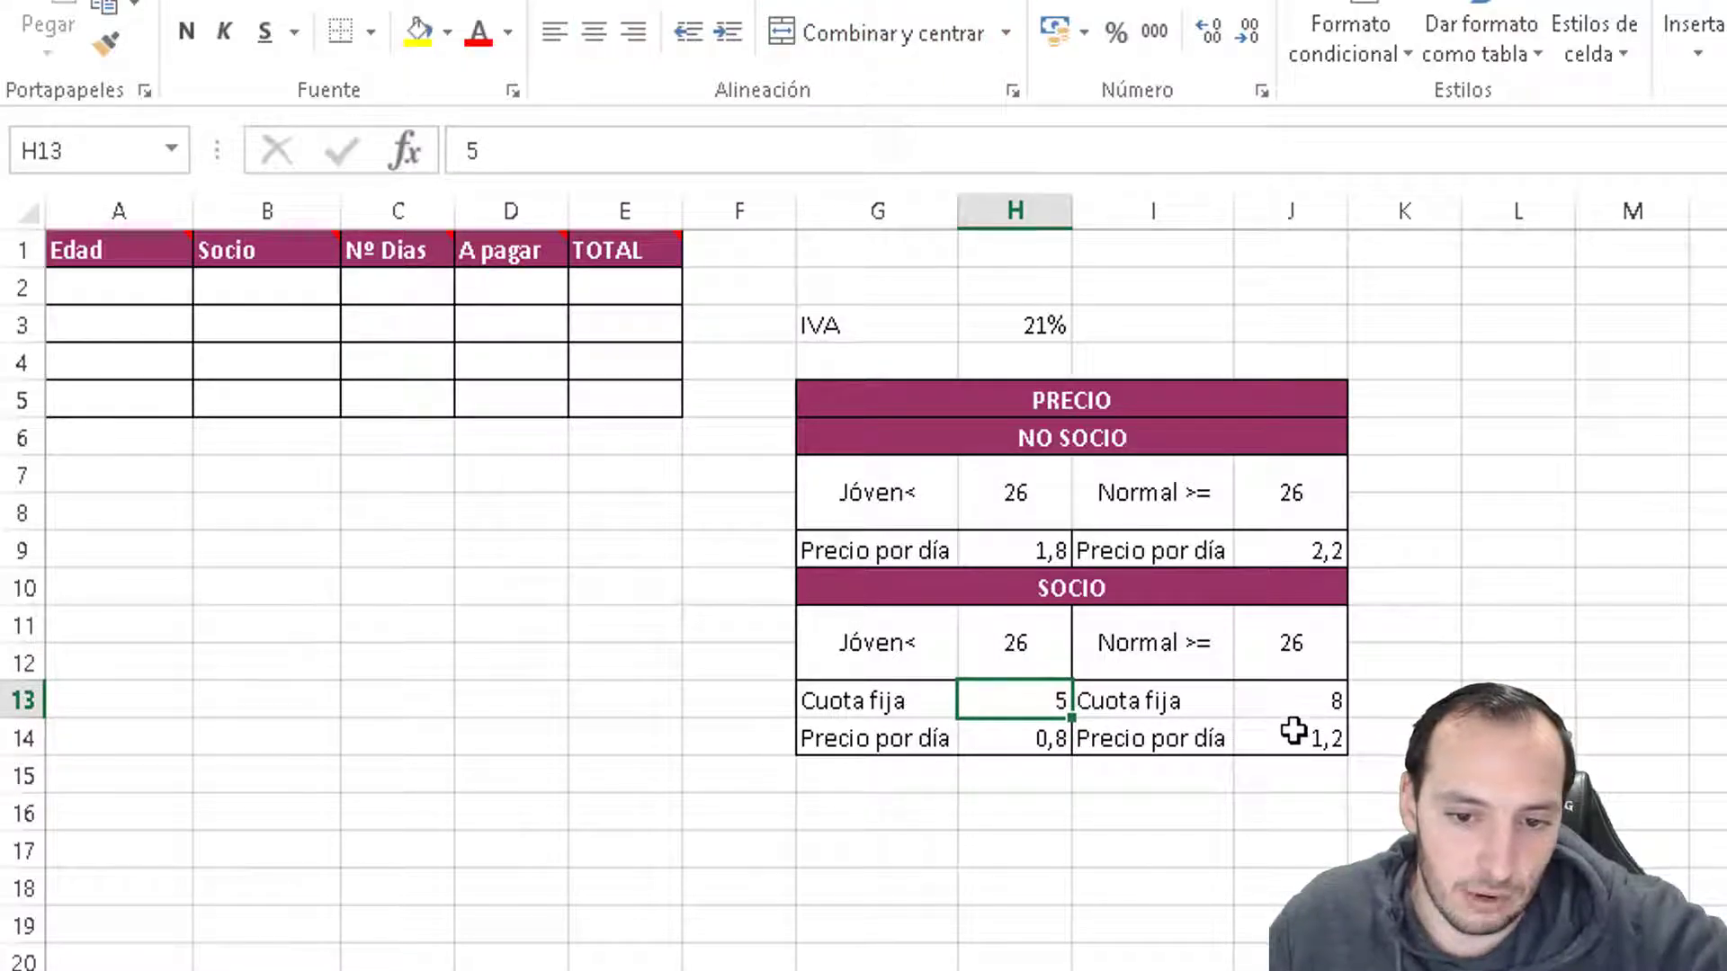
{"action": "left_click", "coordinate": [1295, 732]}
{"action": "left_click", "coordinate": [1294, 710]}
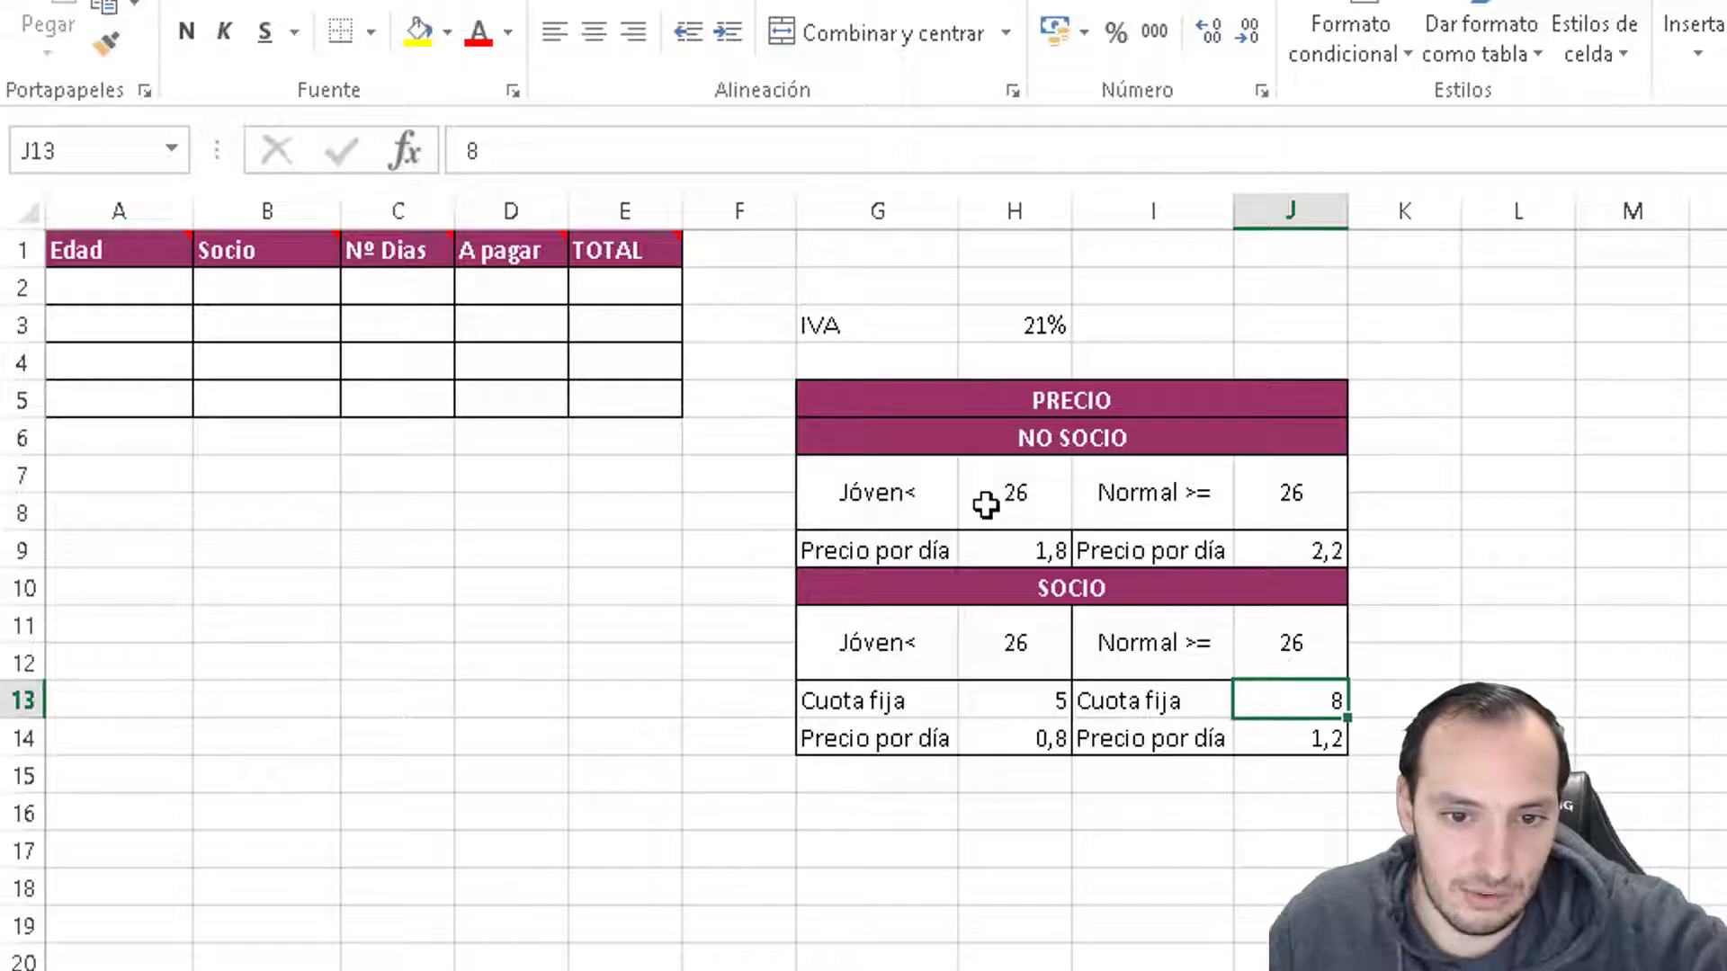
{"action": "left_click", "coordinate": [1023, 551]}
{"action": "left_click", "coordinate": [1272, 553]}
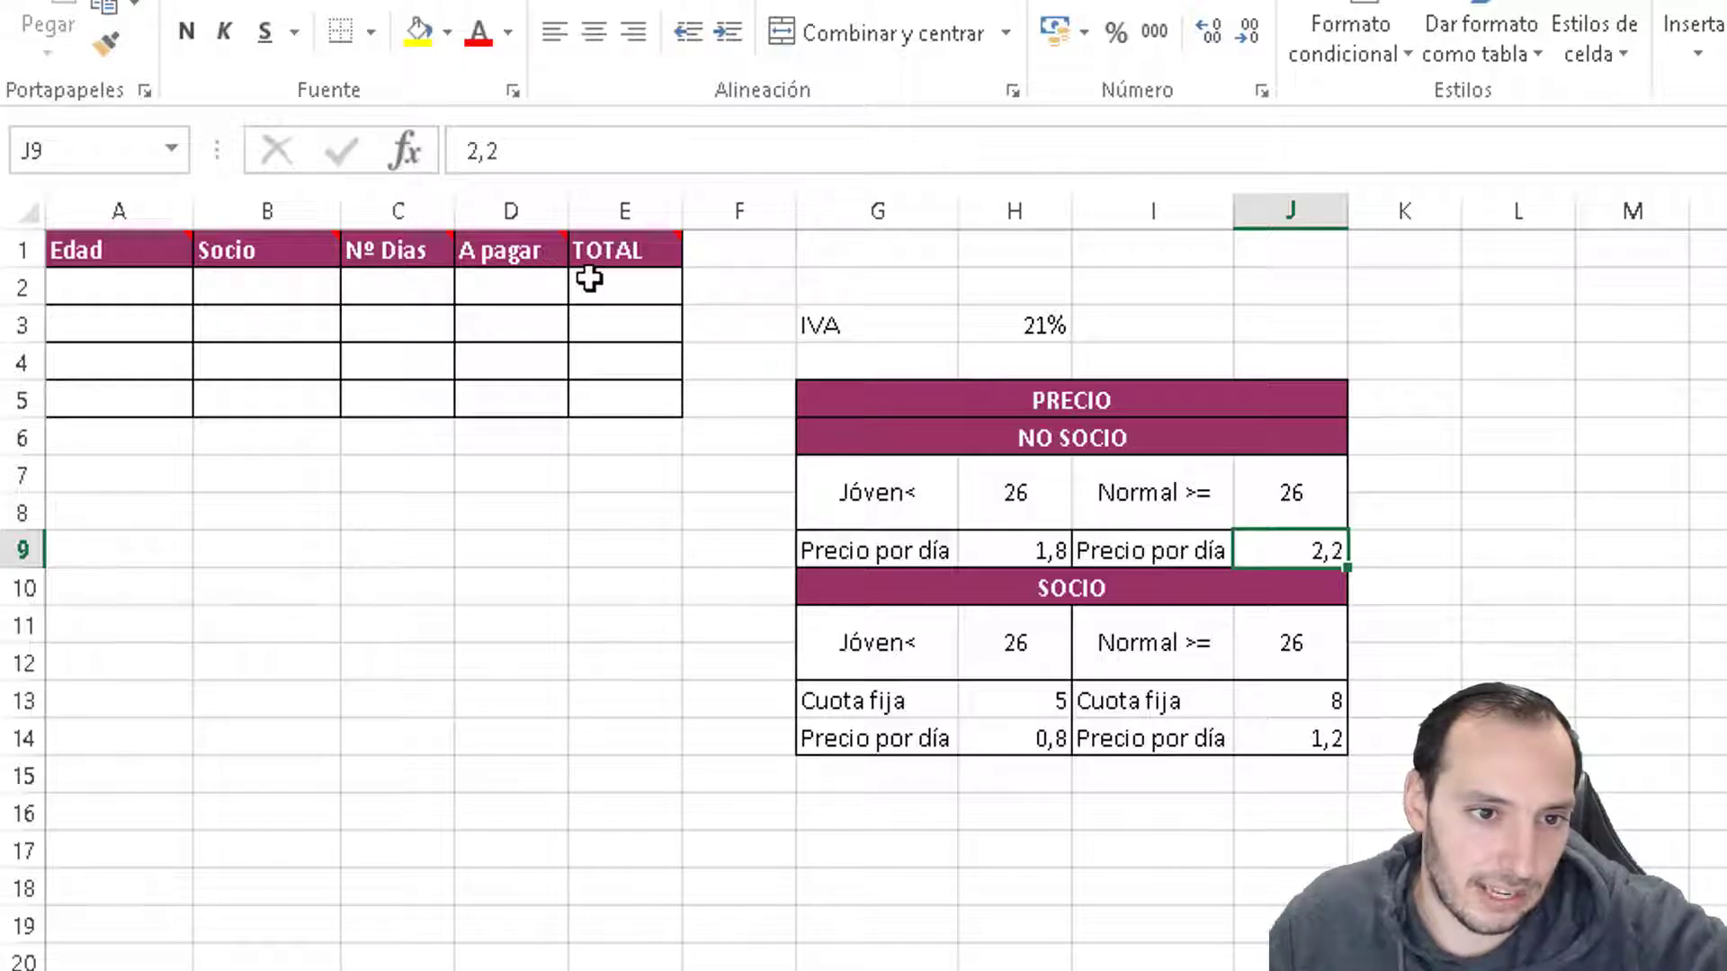
{"action": "mouse_move", "coordinate": [644, 247]}
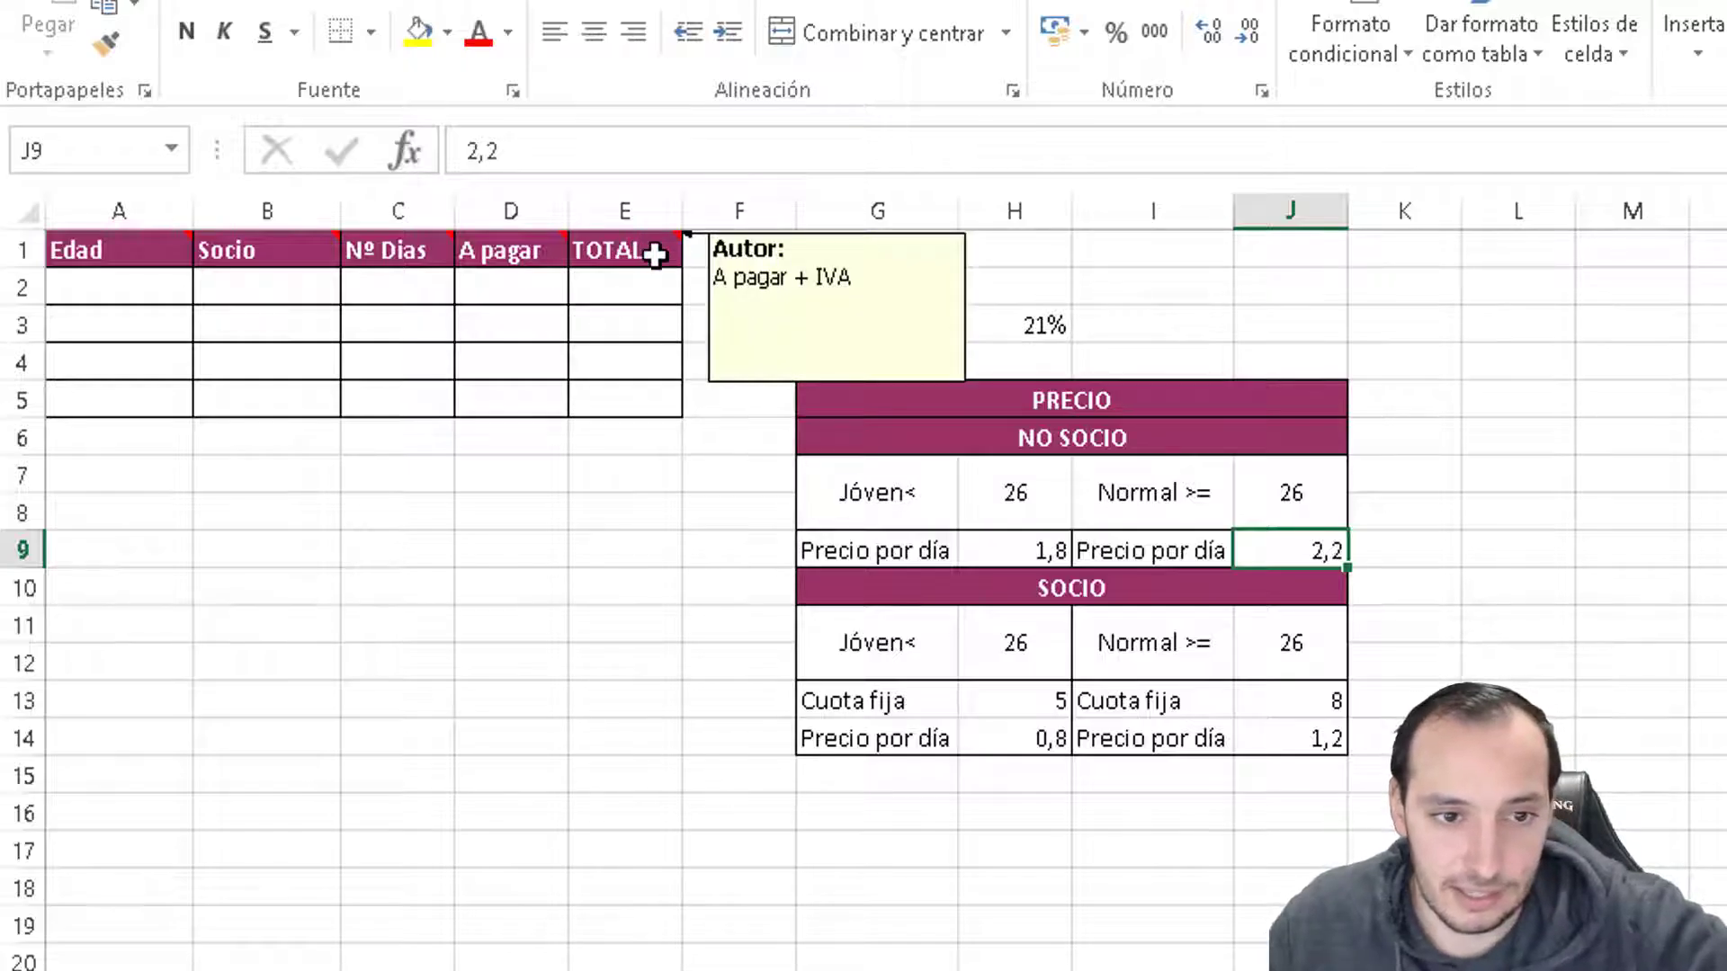
{"action": "left_click", "coordinate": [528, 301]}
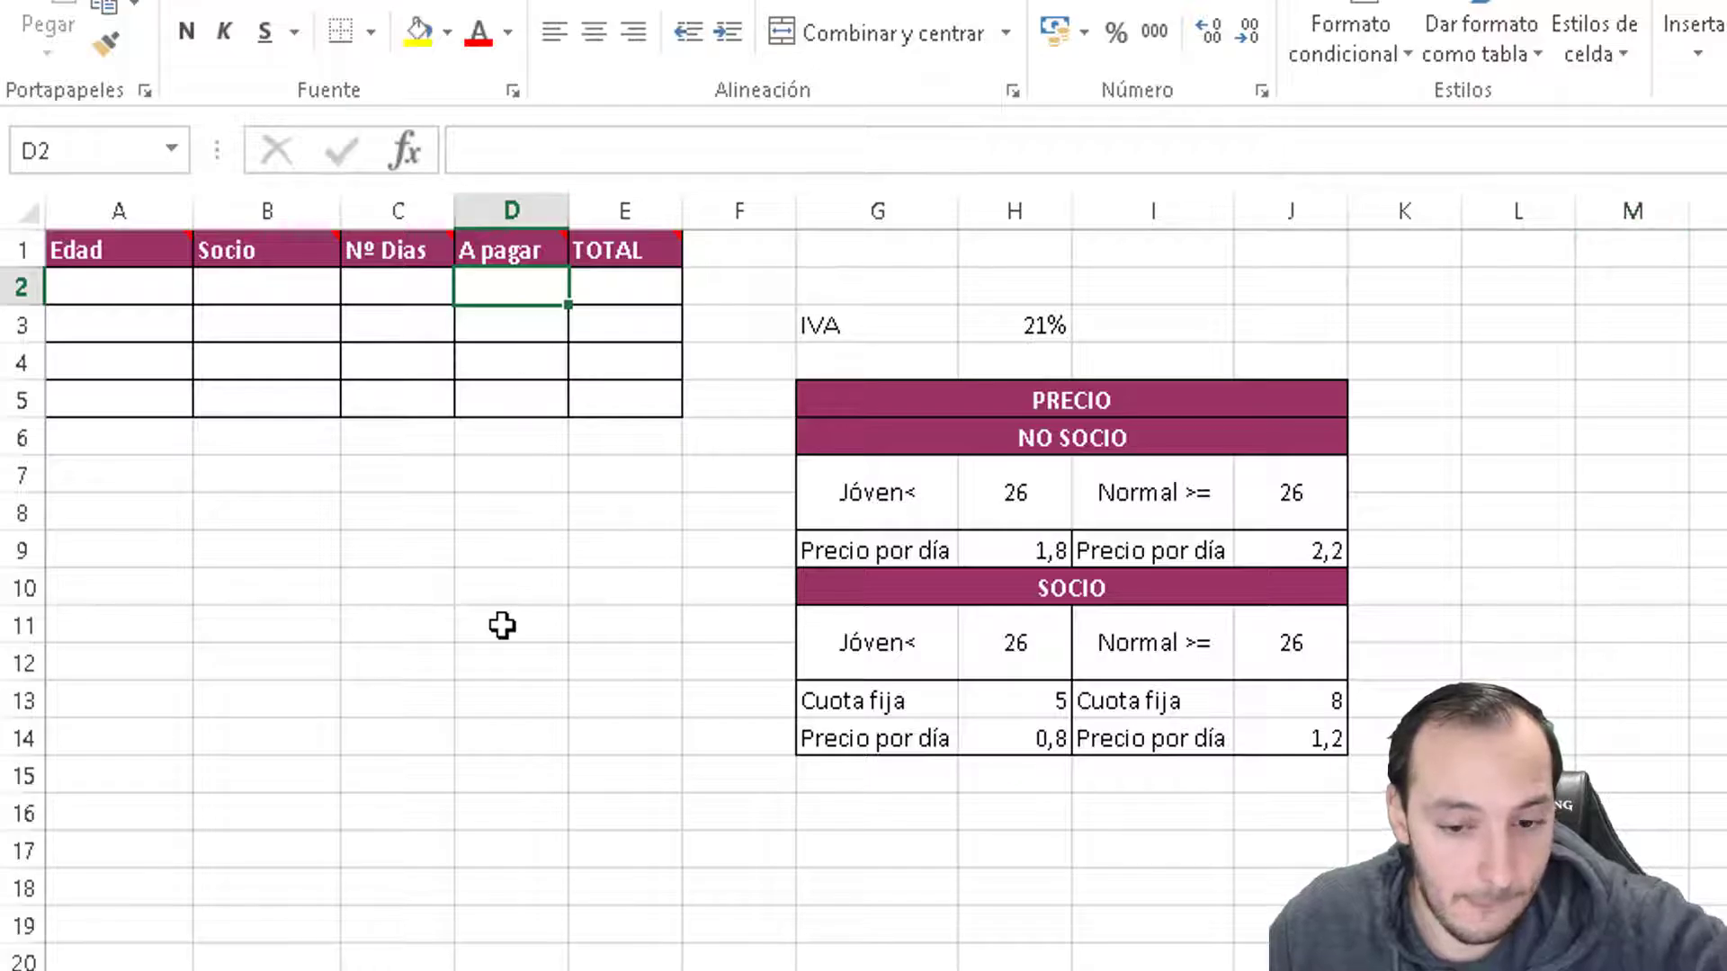
{"action": "left_click", "coordinate": [501, 624]}
- Enter =ALEATORIO.ENTRE(20;80) in A2
{"action": "left_click", "coordinate": [114, 284]}
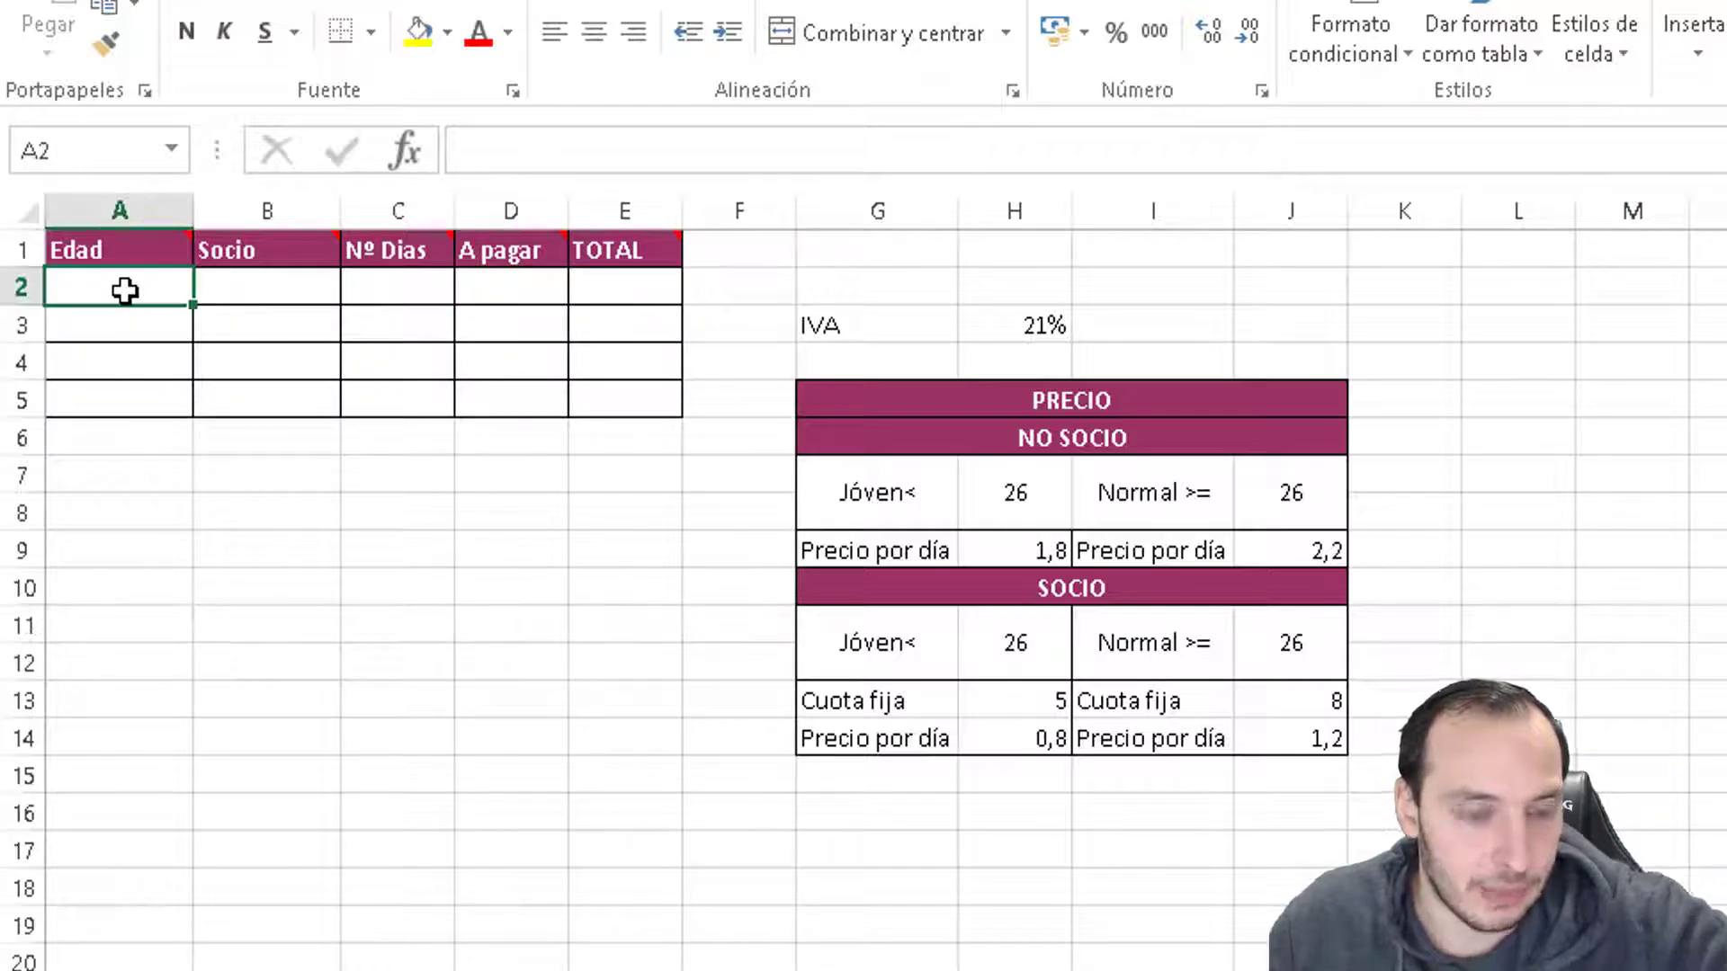
{"action": "type", "text": "=la"}
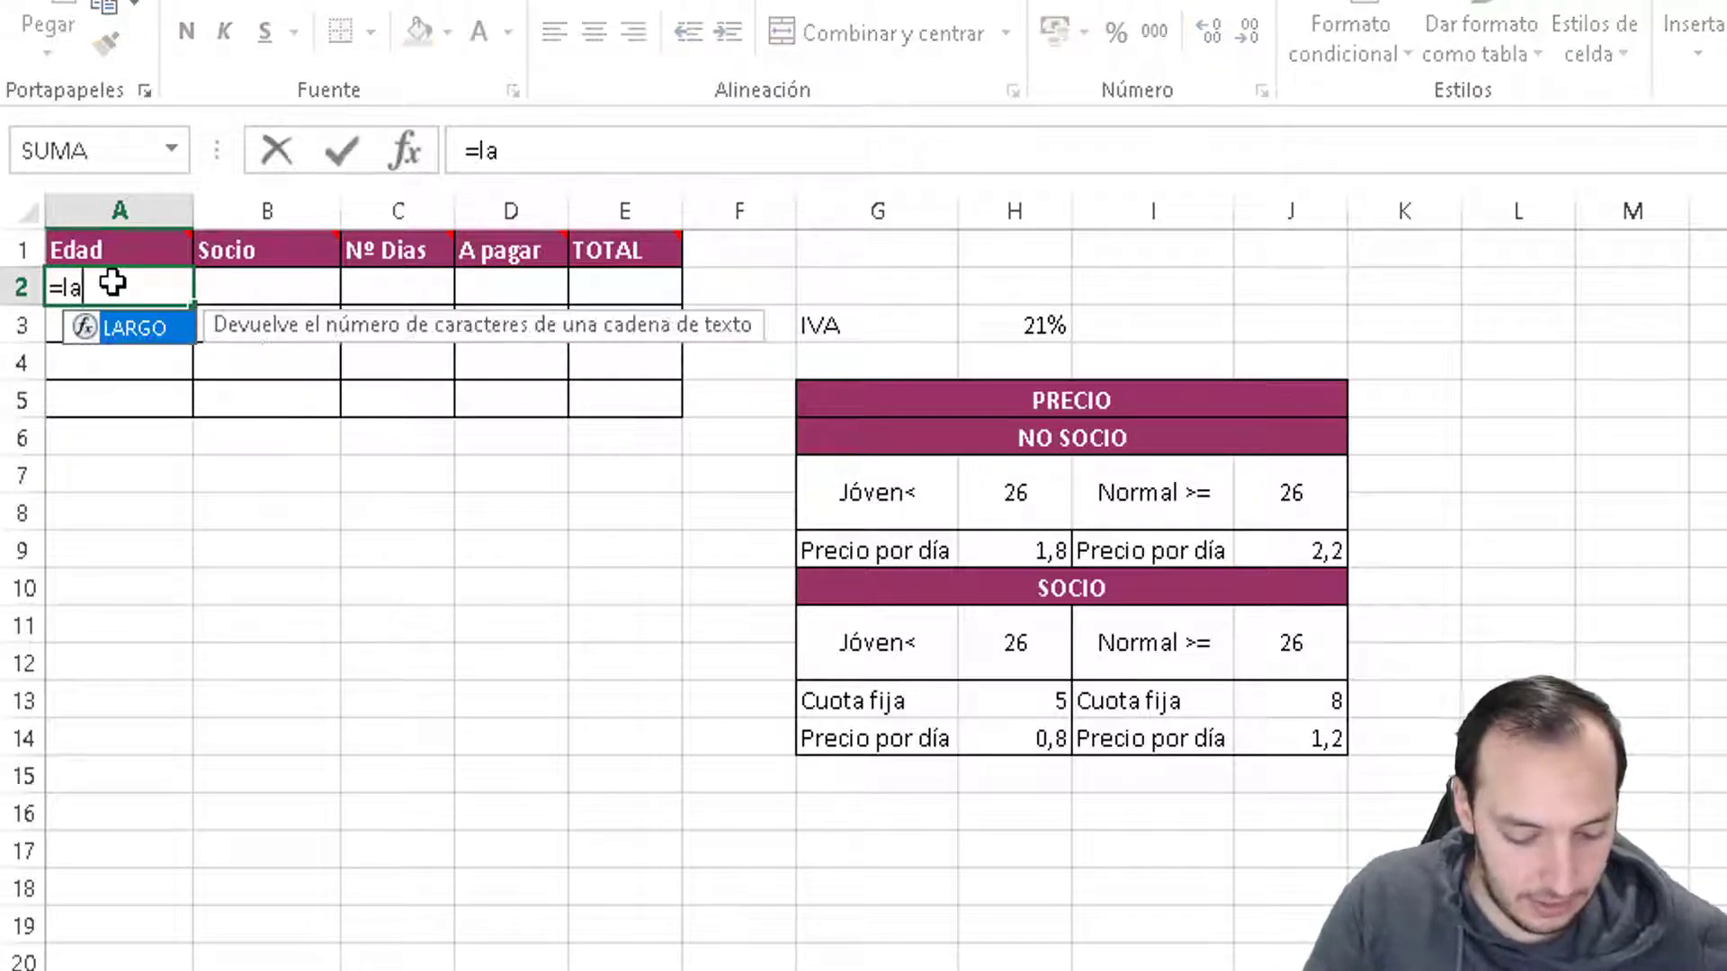
{"action": "key", "text": "BackSpace"}
{"action": "key", "text": "BackSpace"}
{"action": "type", "text": "al"}
{"action": "key", "text": "Down"}
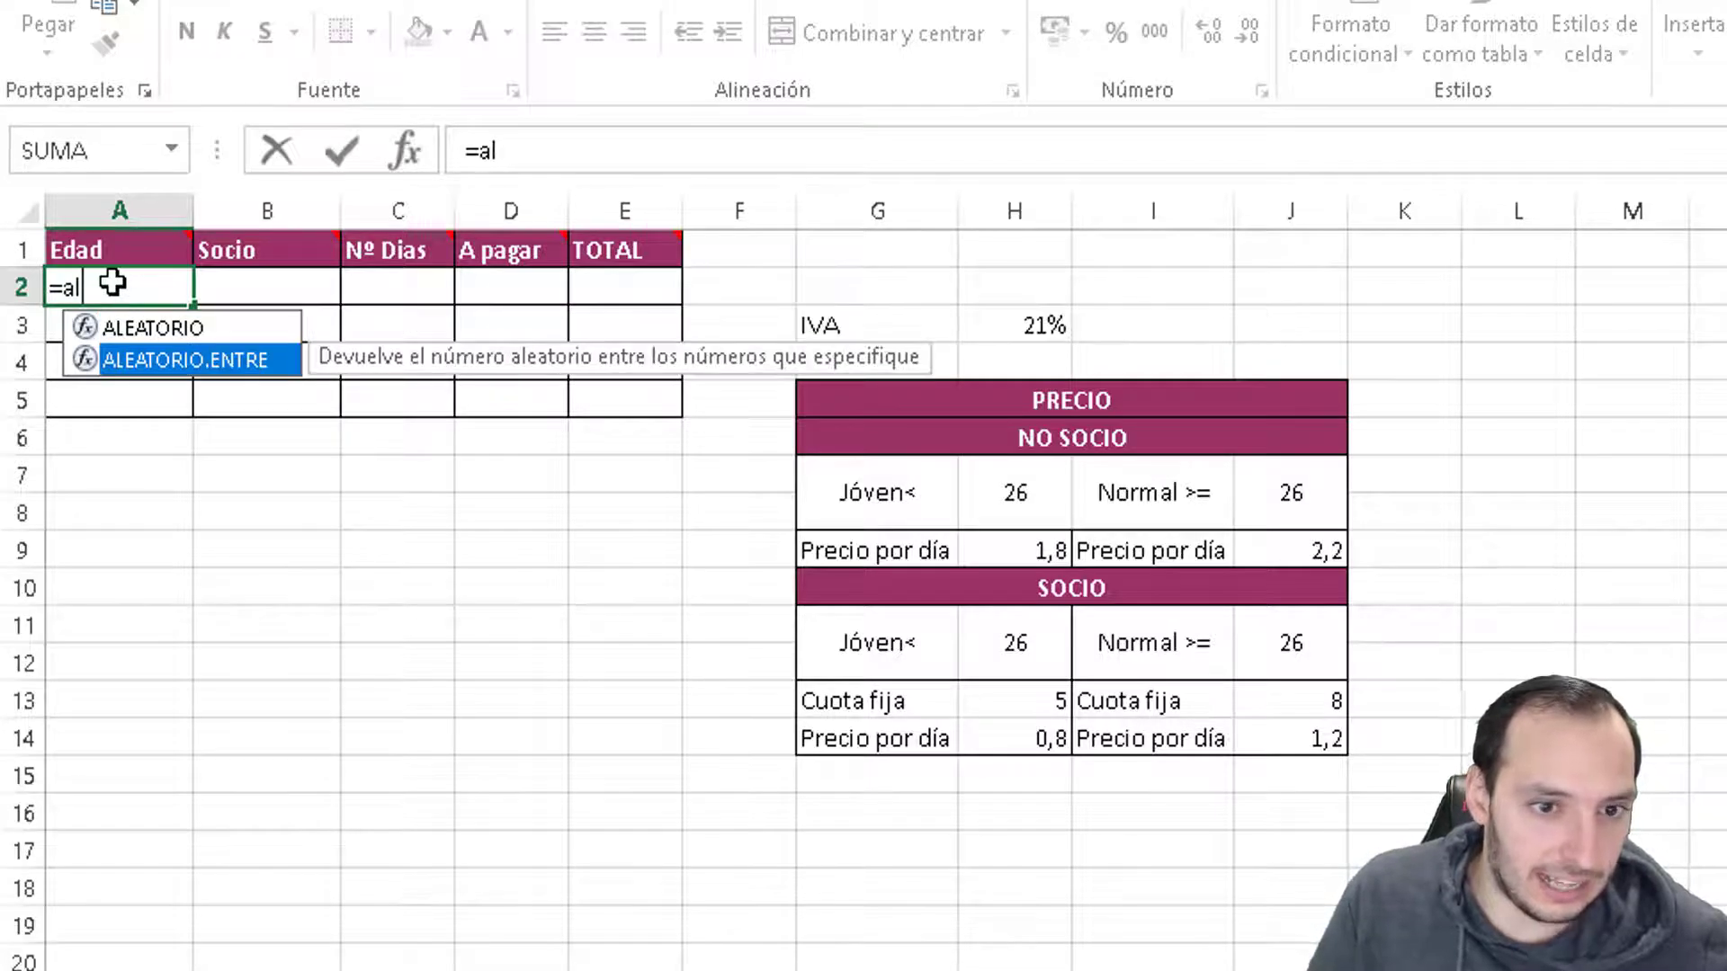
{"action": "key", "text": "Tab"}
{"action": "type", "text": "20;8"}
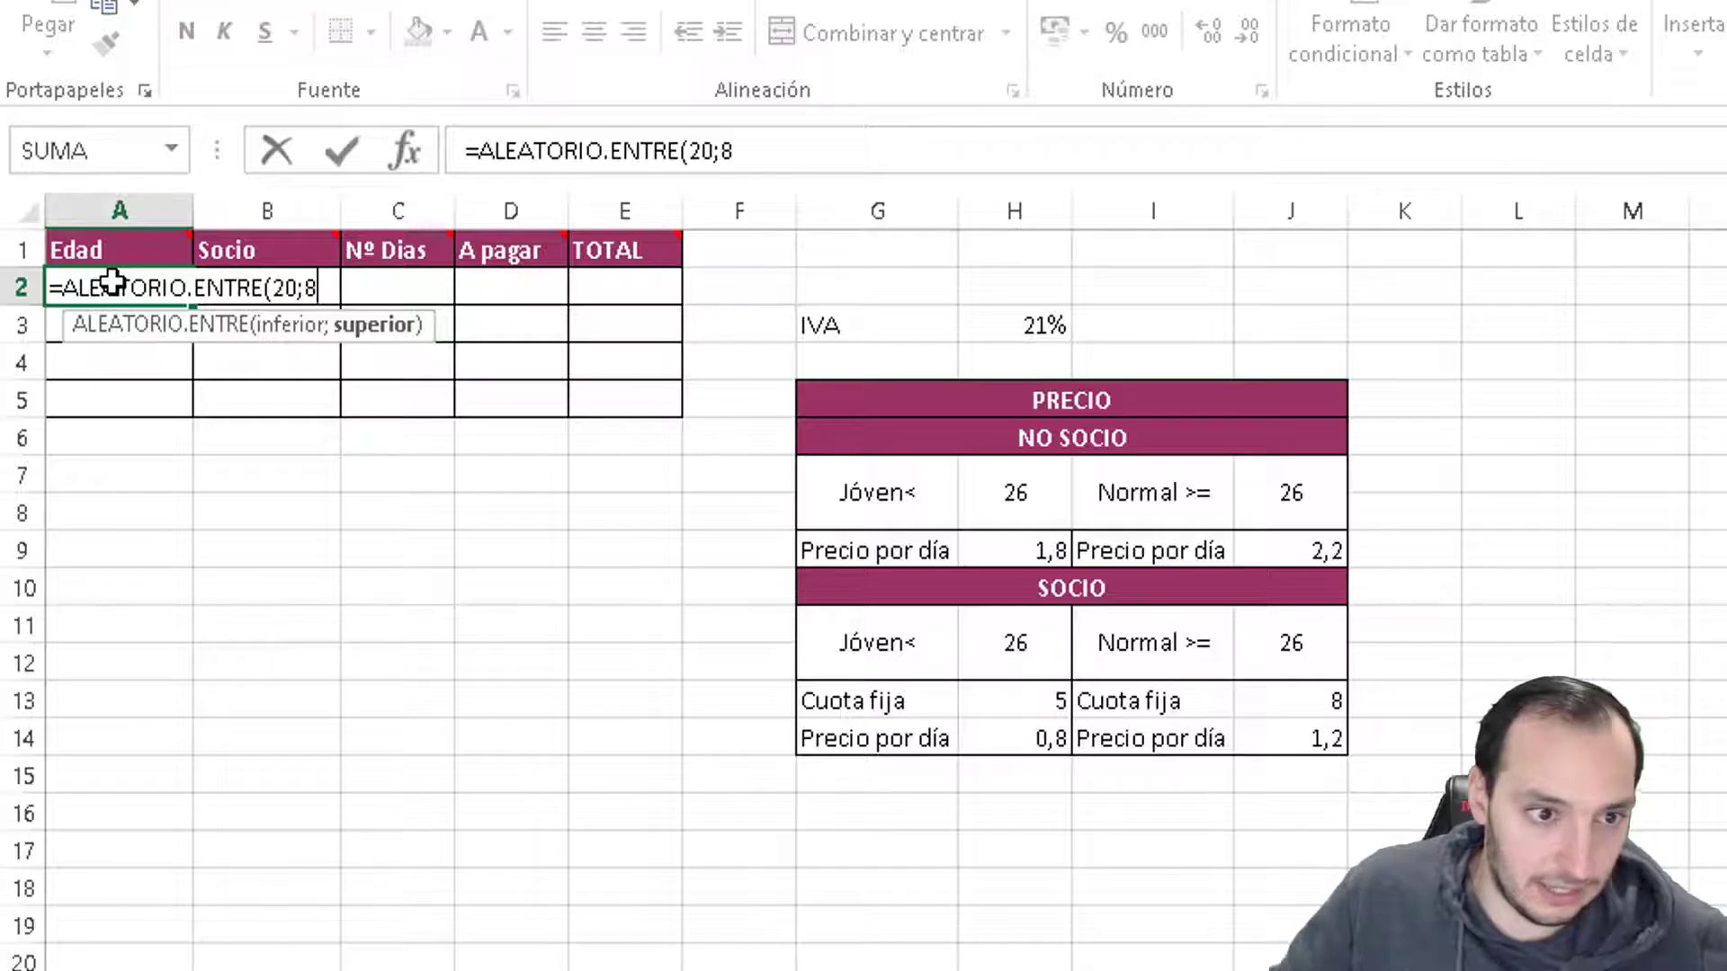
{"action": "type", "text": "0)"}
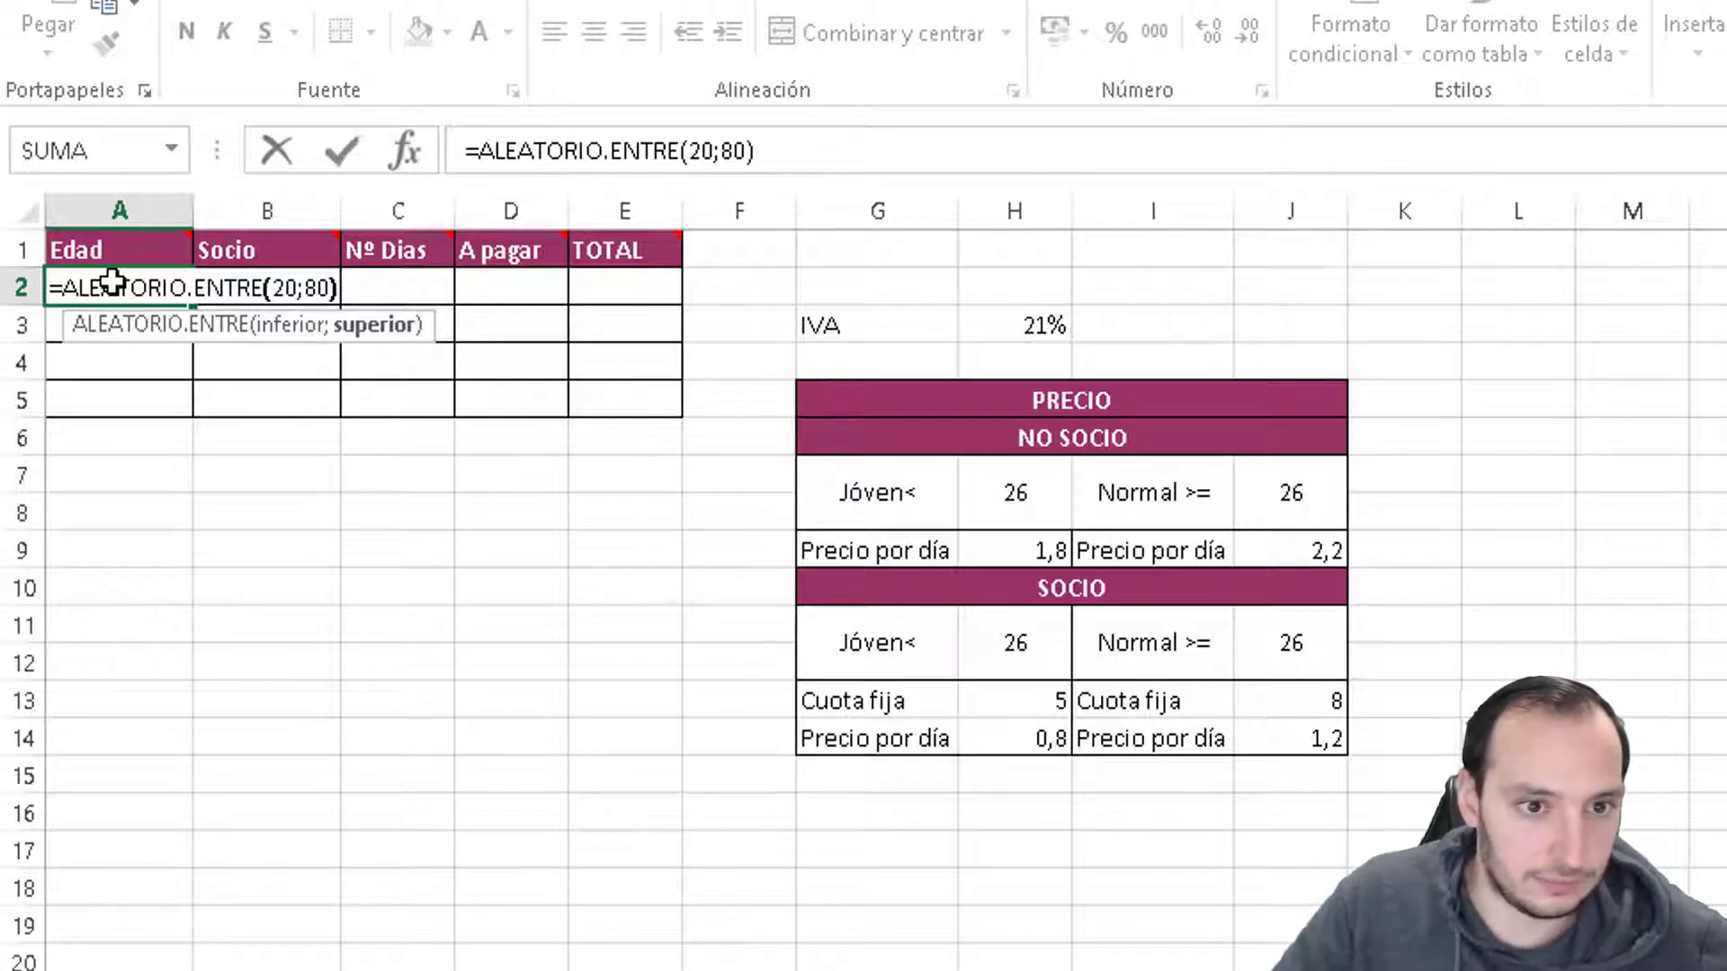
{"action": "key", "text": "Return"}
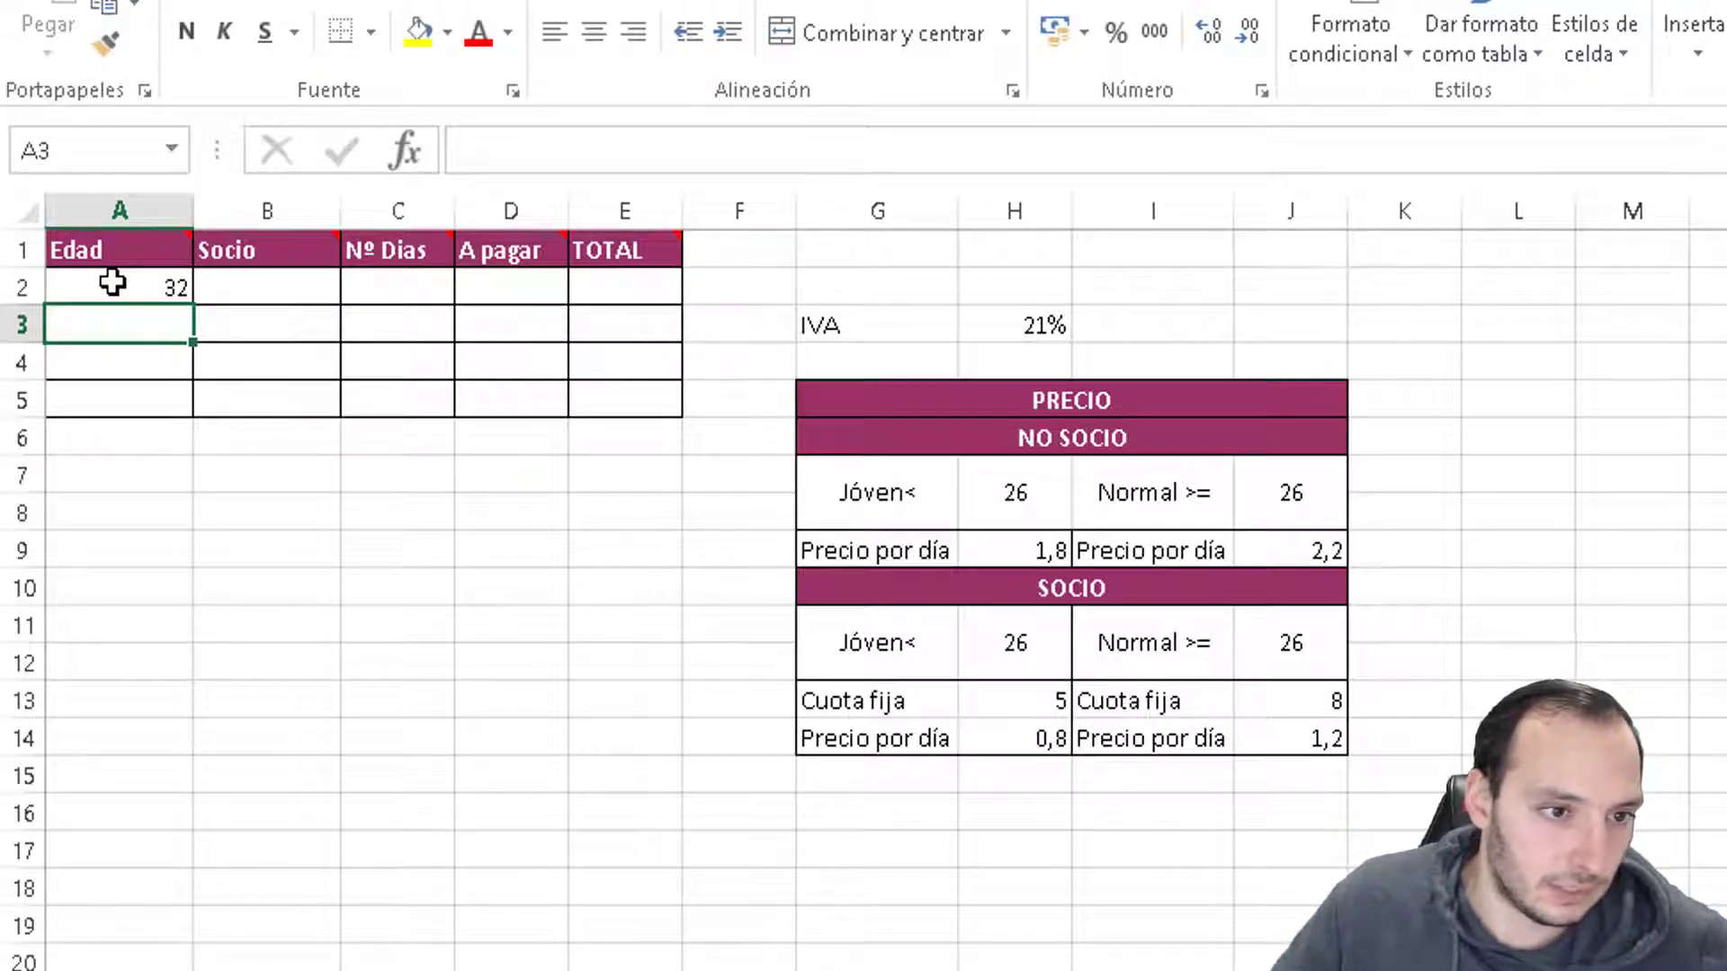
- Fill the random age formula down to A5 and verify the copies
{"action": "left_click", "coordinate": [112, 282]}
{"action": "left_click_drag", "start_coordinate": [192, 306], "coordinate": [189, 430]}
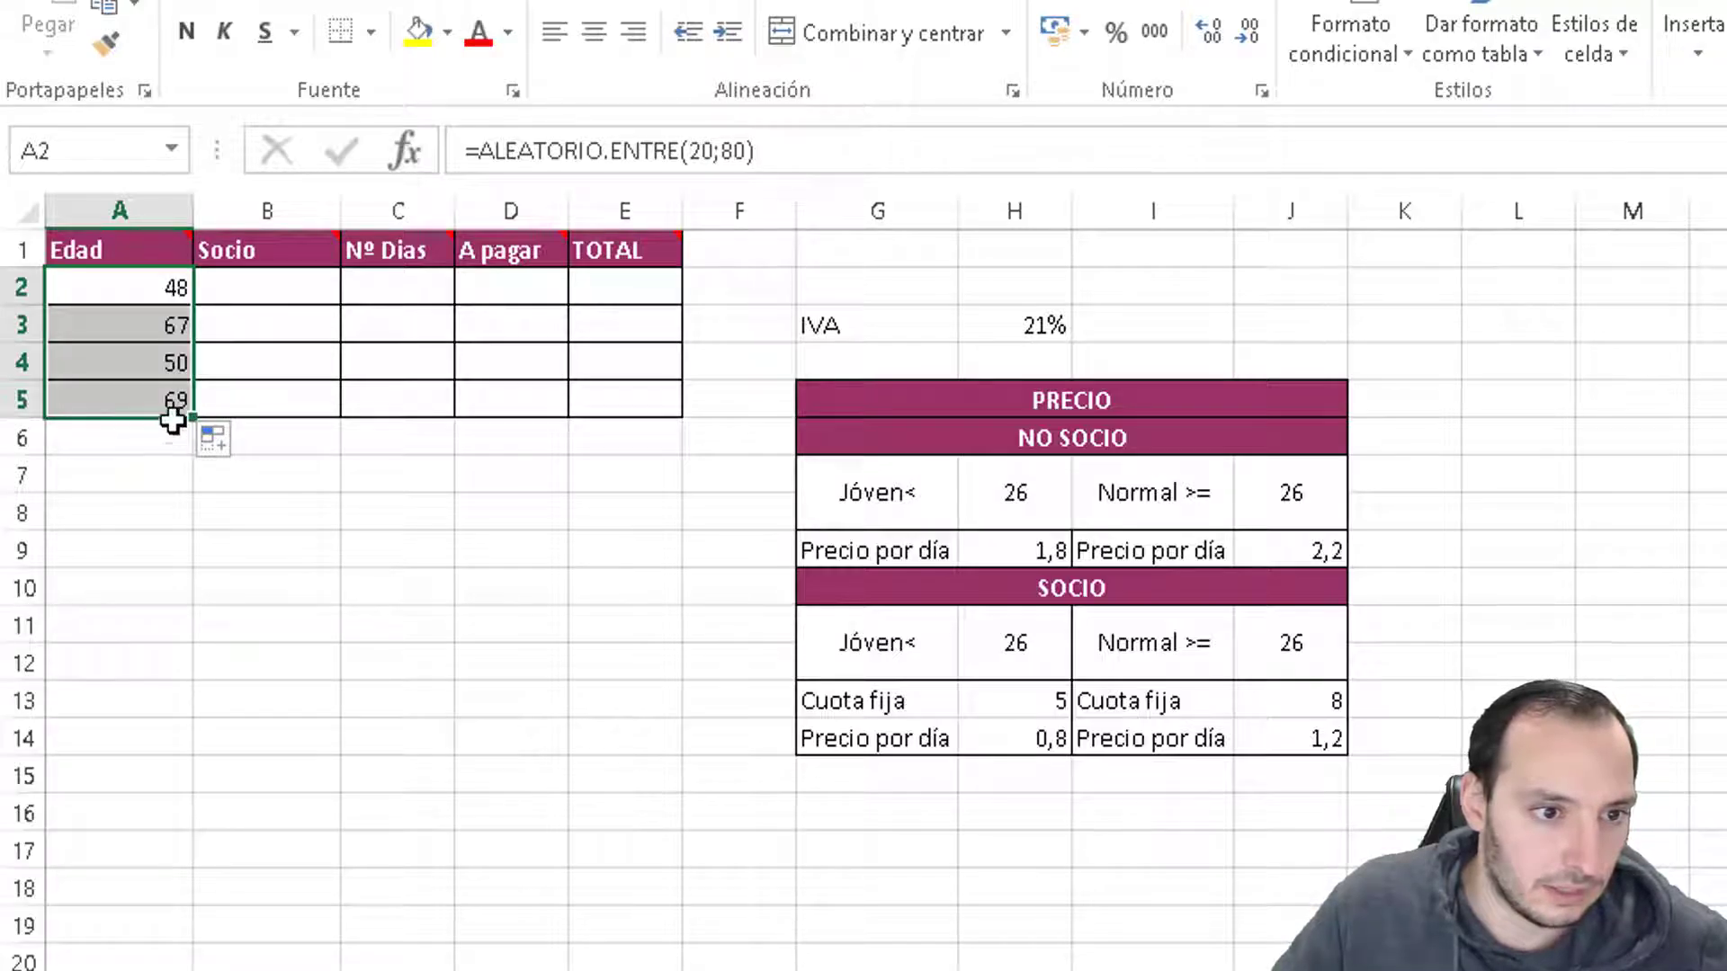
{"action": "left_click", "coordinate": [148, 398]}
{"action": "left_click", "coordinate": [141, 349]}
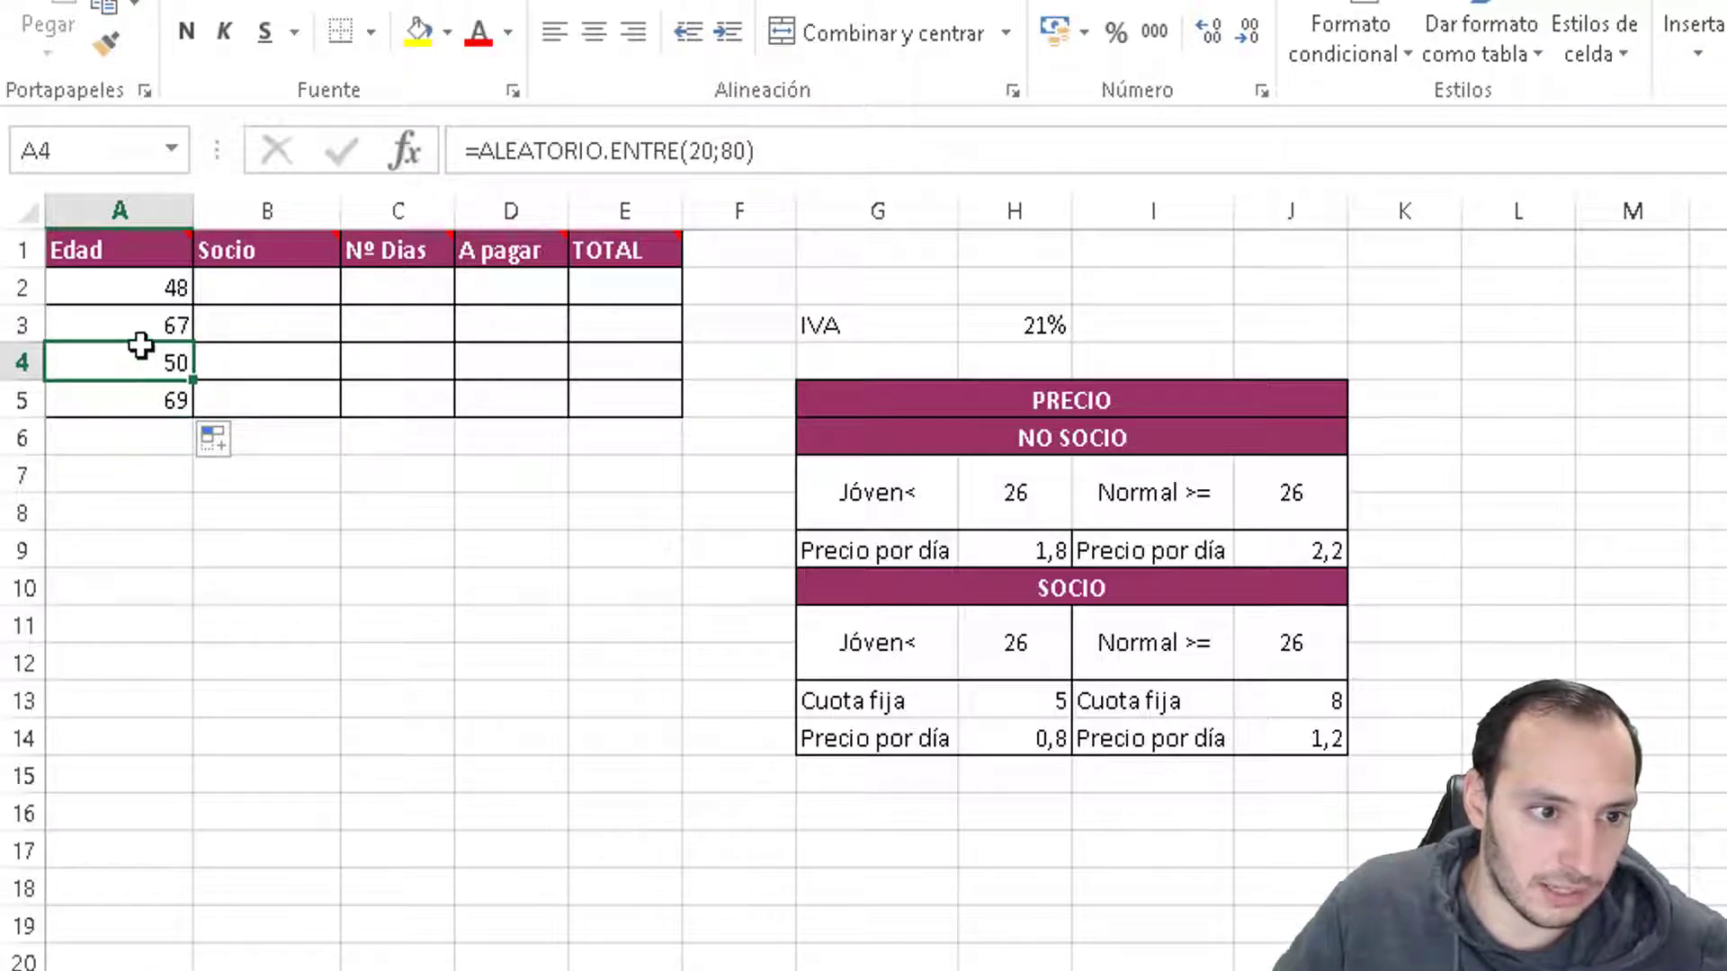
{"action": "left_click", "coordinate": [141, 324]}
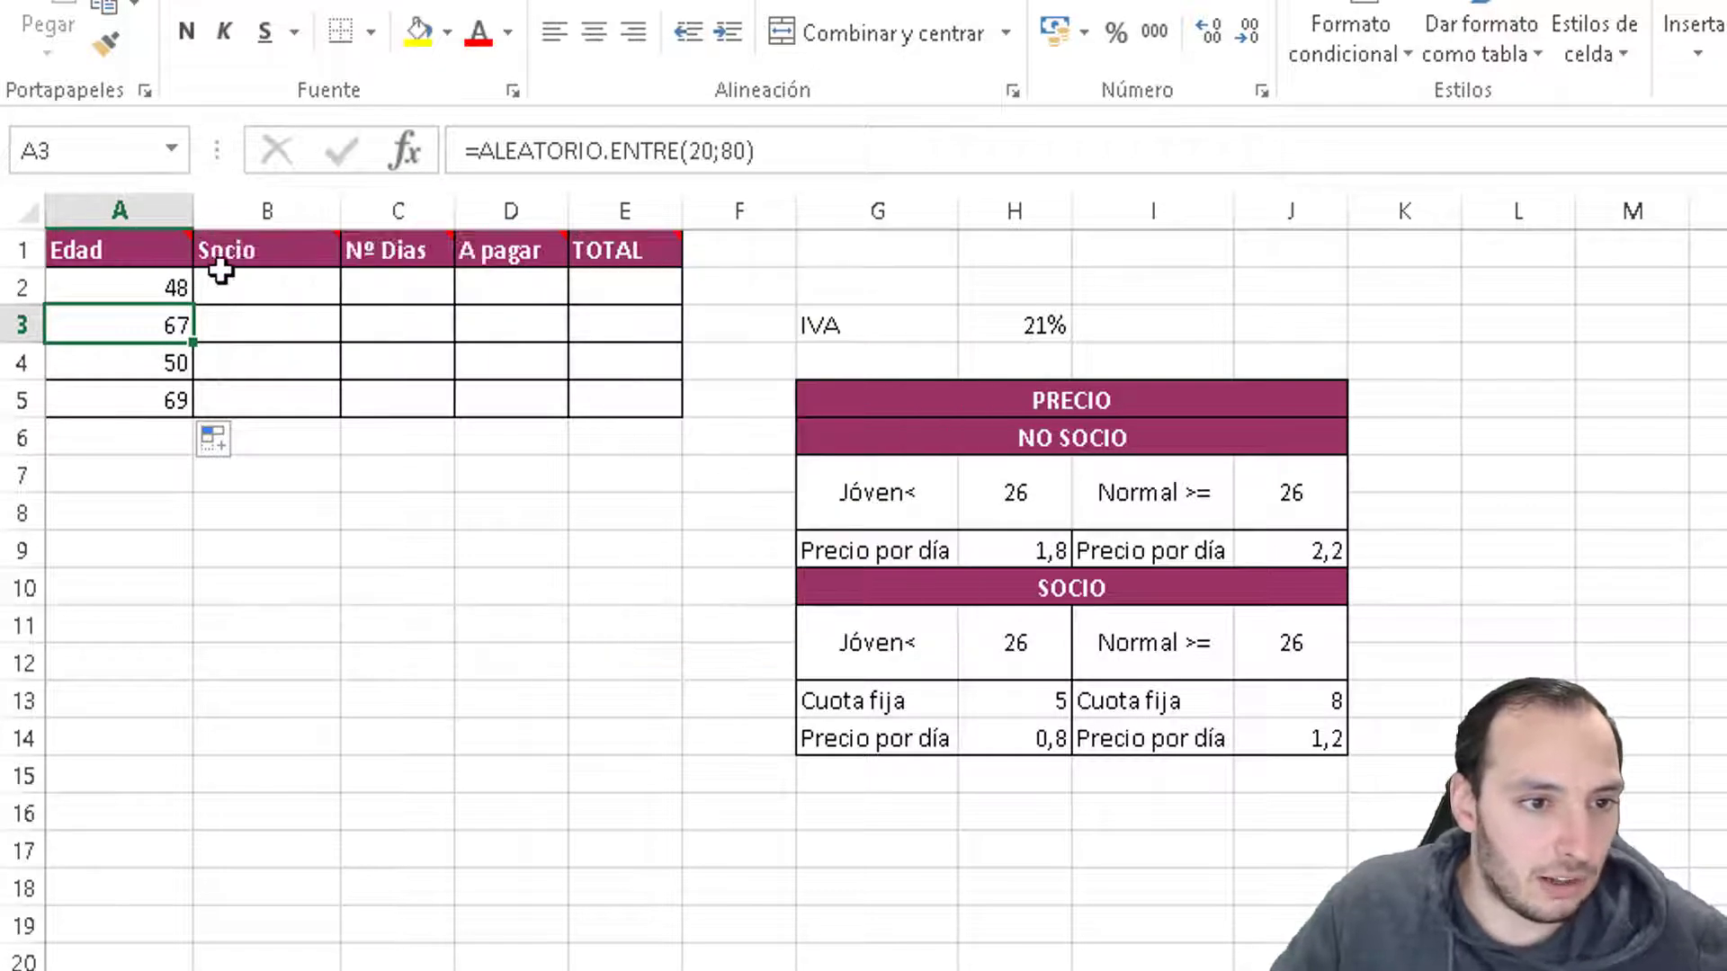
{"action": "left_click", "coordinate": [244, 273]}
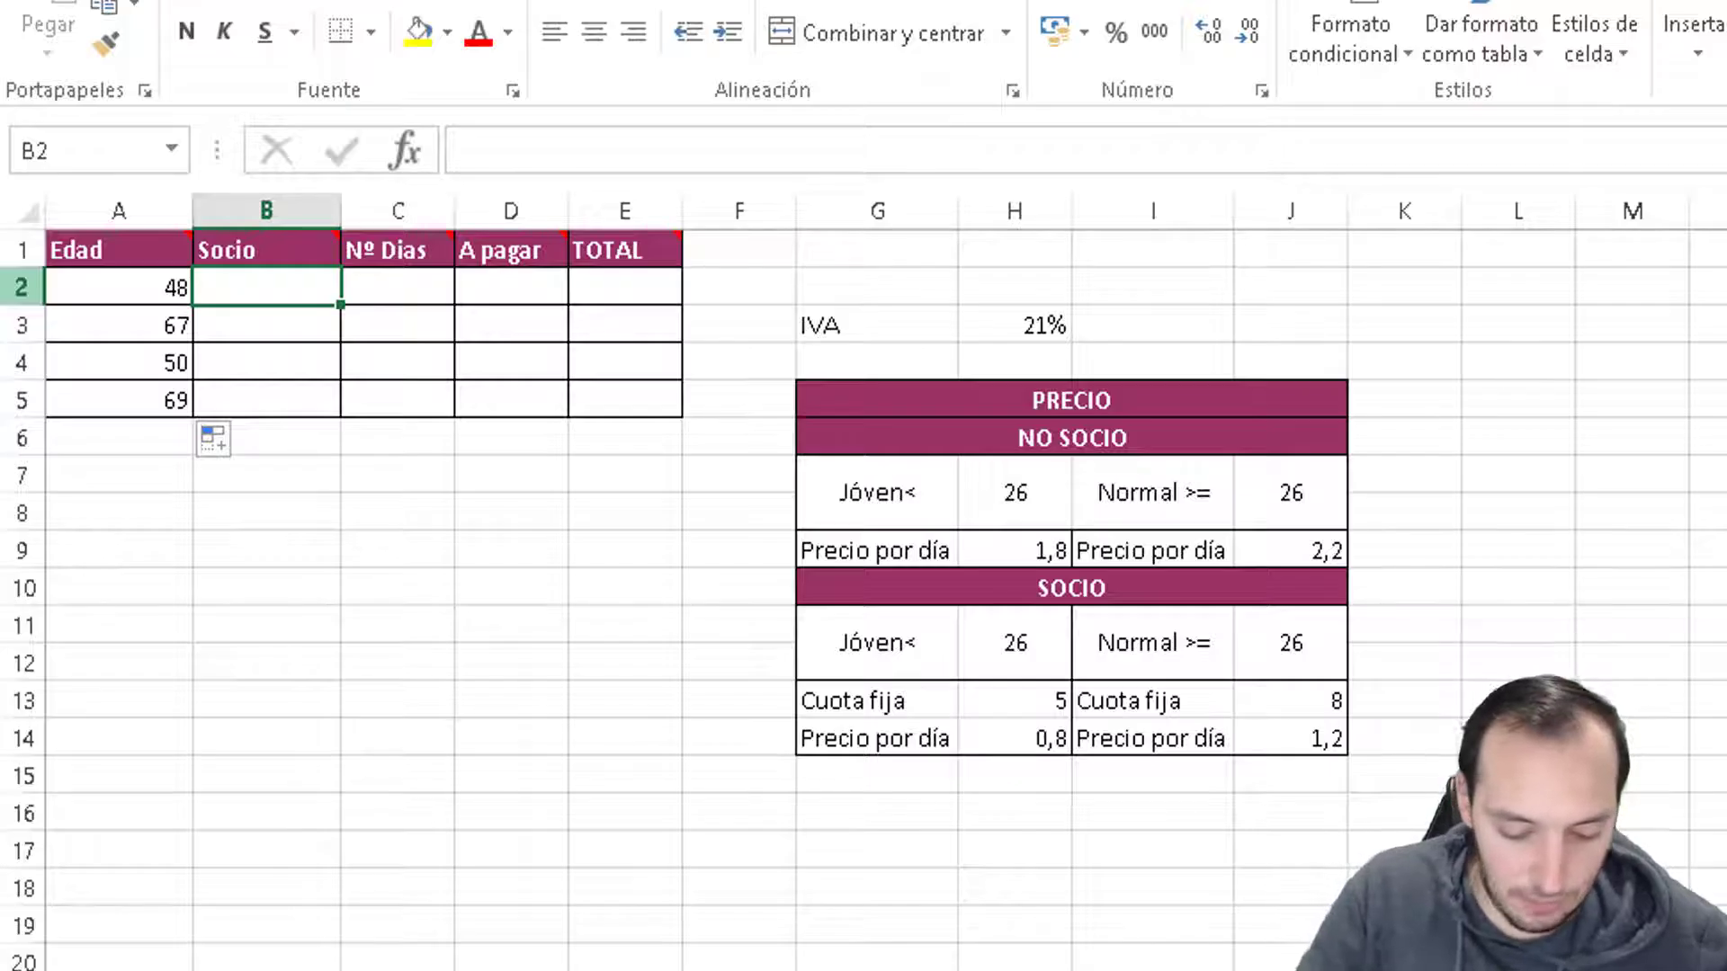
- Start B2's formula with SI wrapping an ALEATORIO.ENTRE condition
{"action": "type", "text": "=s"}
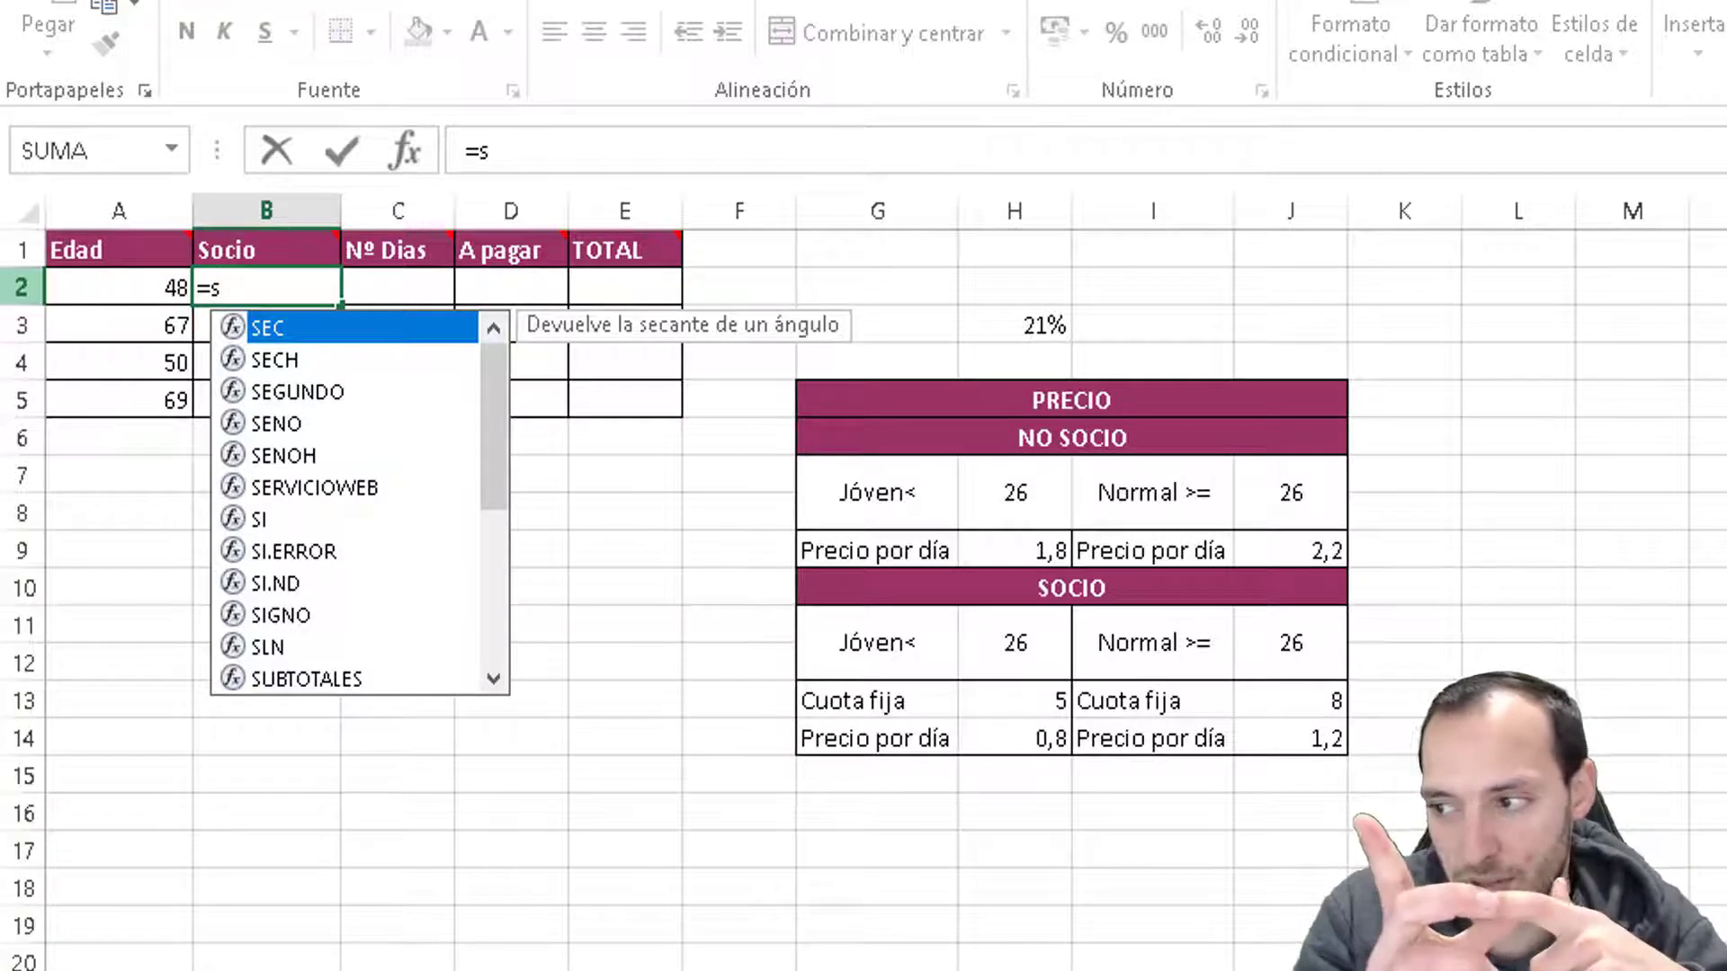
{"action": "type", "text": "i"}
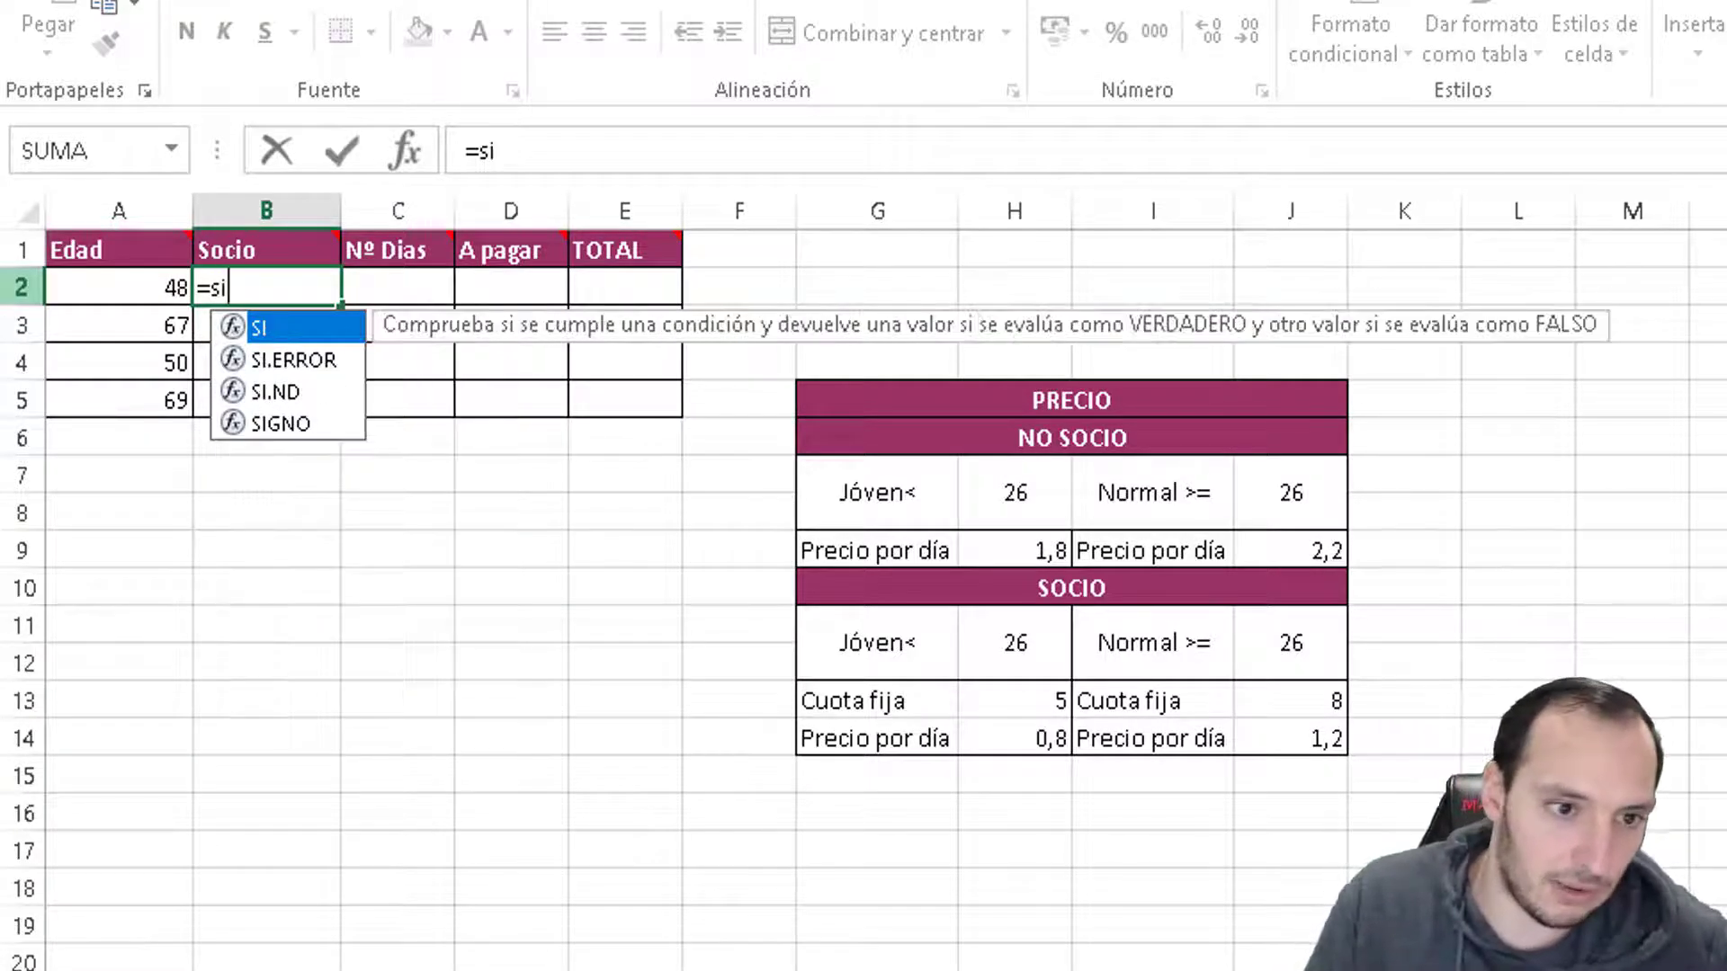
{"action": "key", "text": "Tab"}
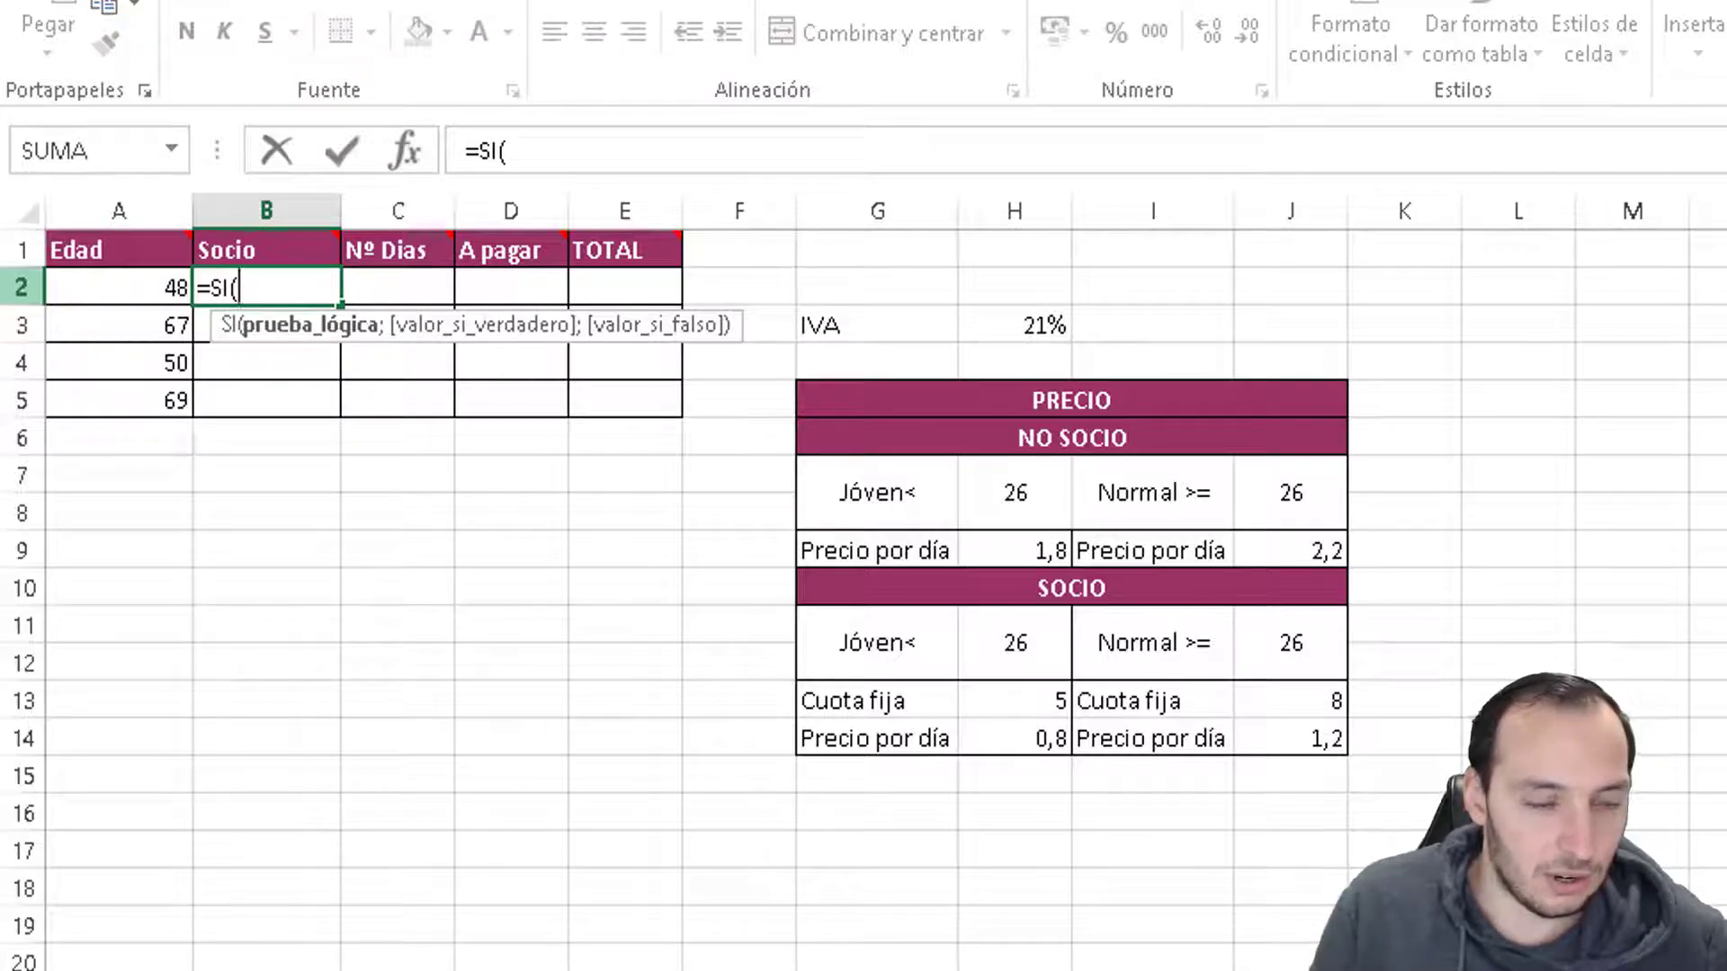
{"action": "type", "text": "al"}
{"action": "key", "text": "Down"}
{"action": "key", "text": "Tab"}
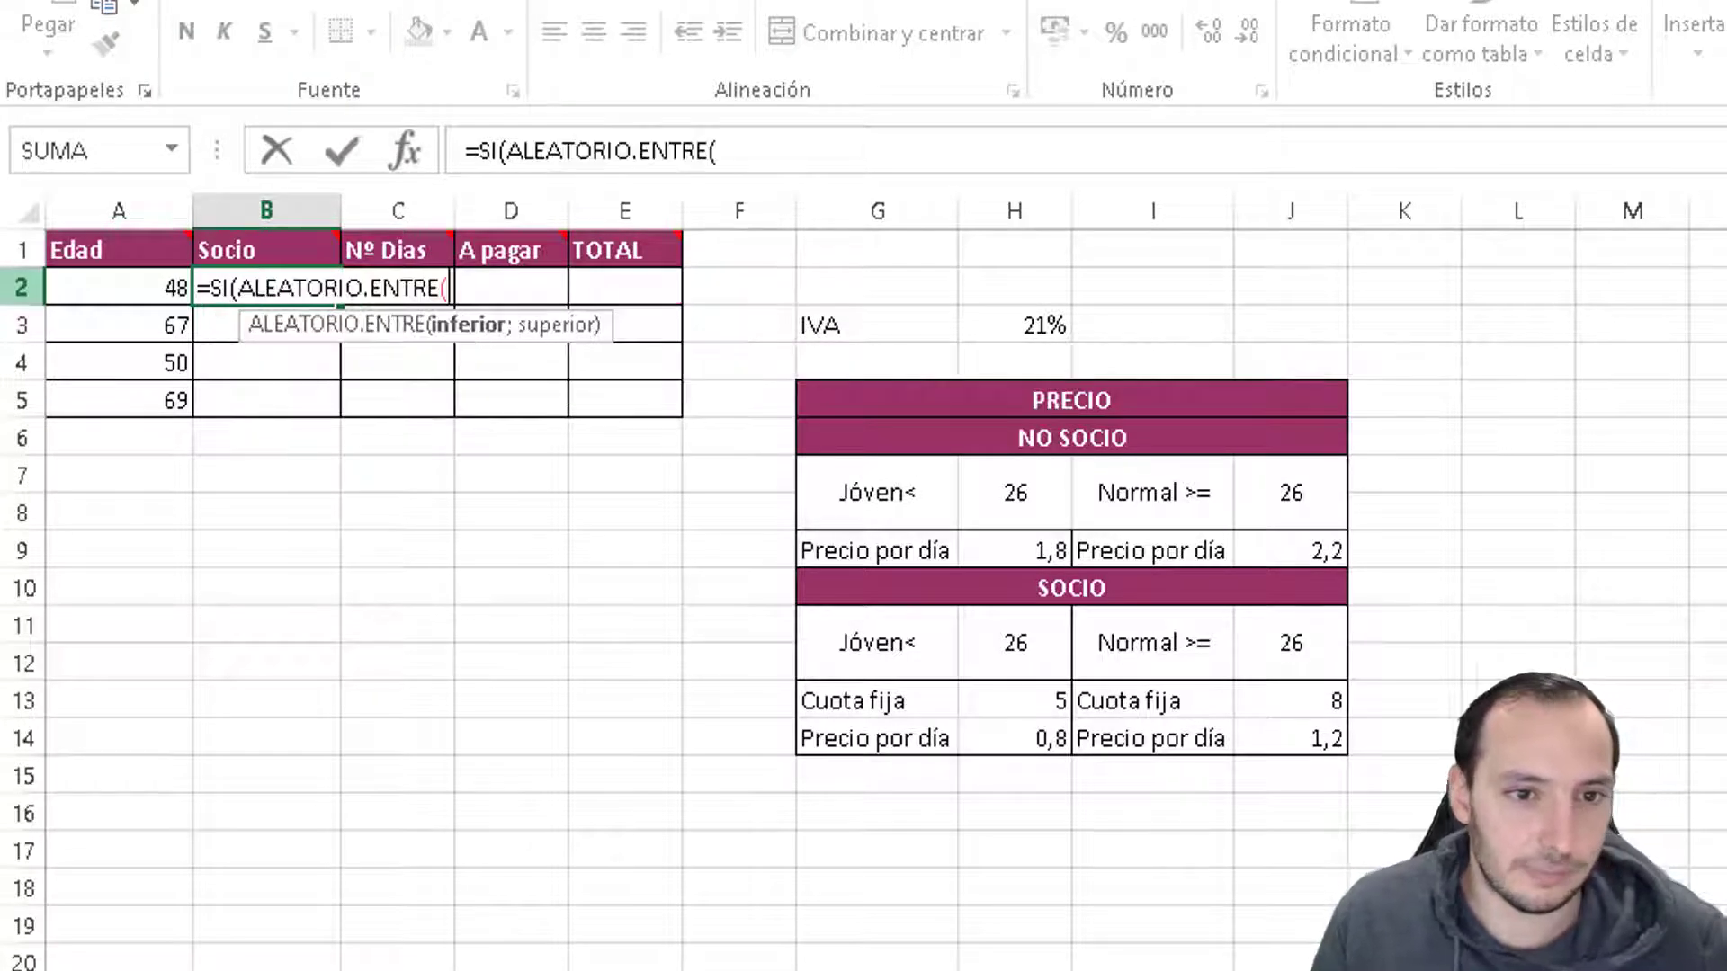
- Complete B2 as =SI(ALEATORIO.ENTRE(0;1)=1;"si";"no"), correcting the bounds and compared value
{"action": "type", "text": "1"}
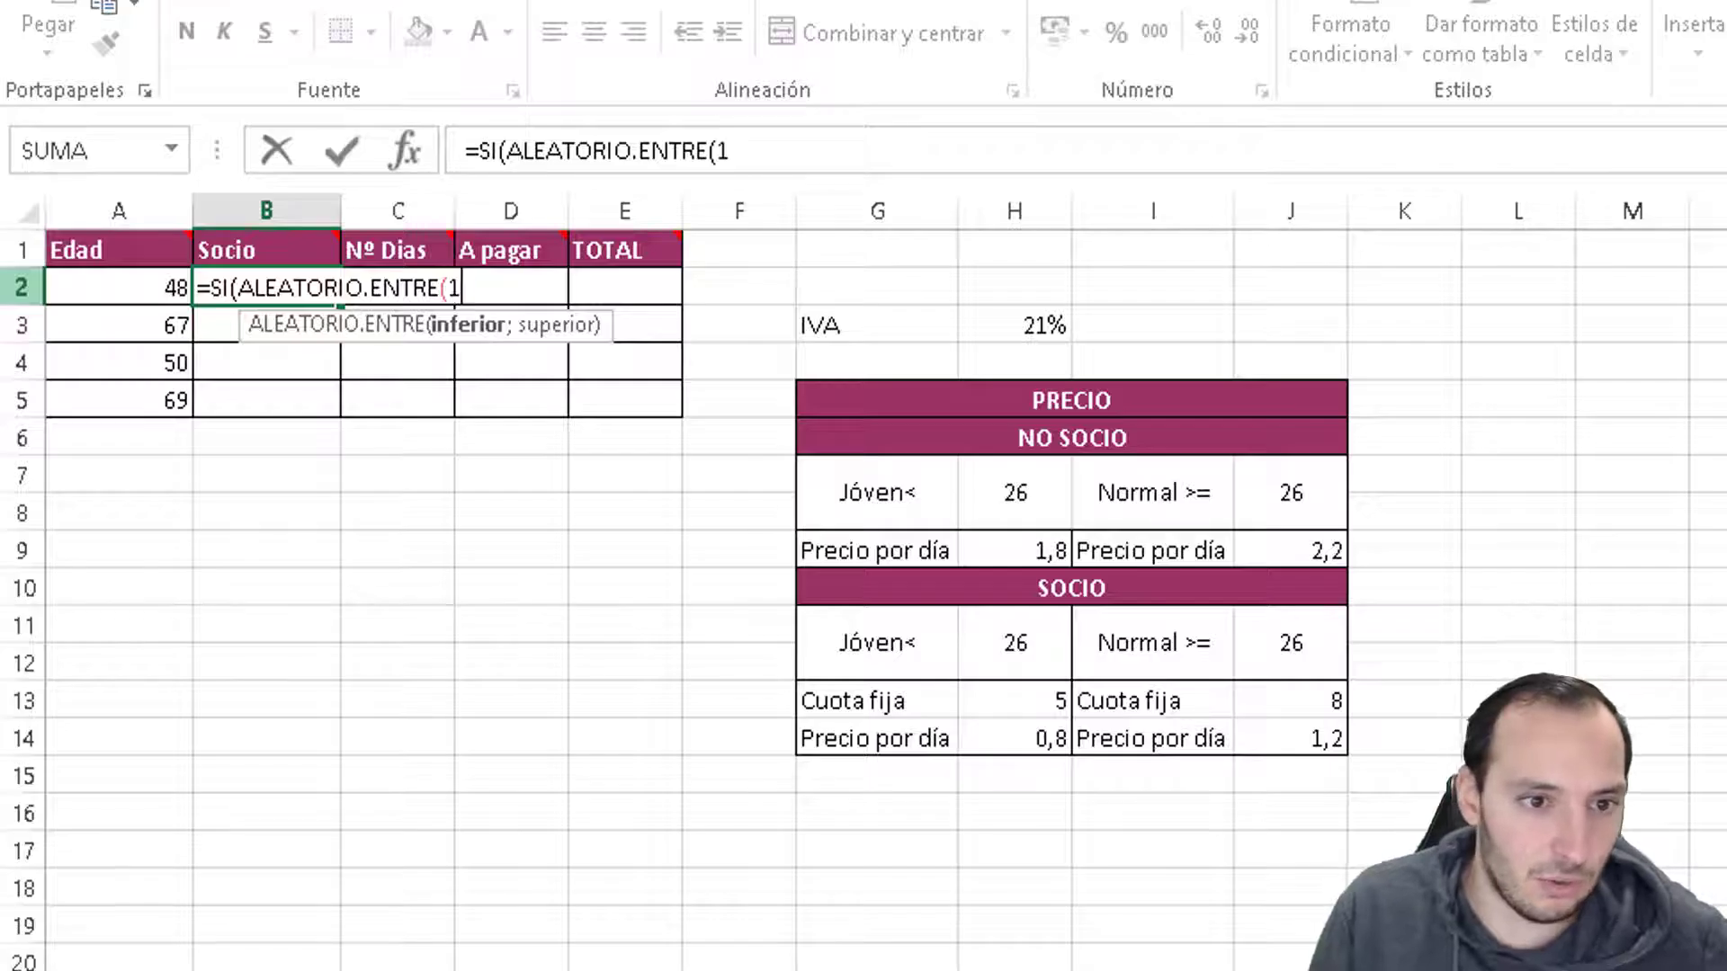
{"action": "type", "text": ";2"}
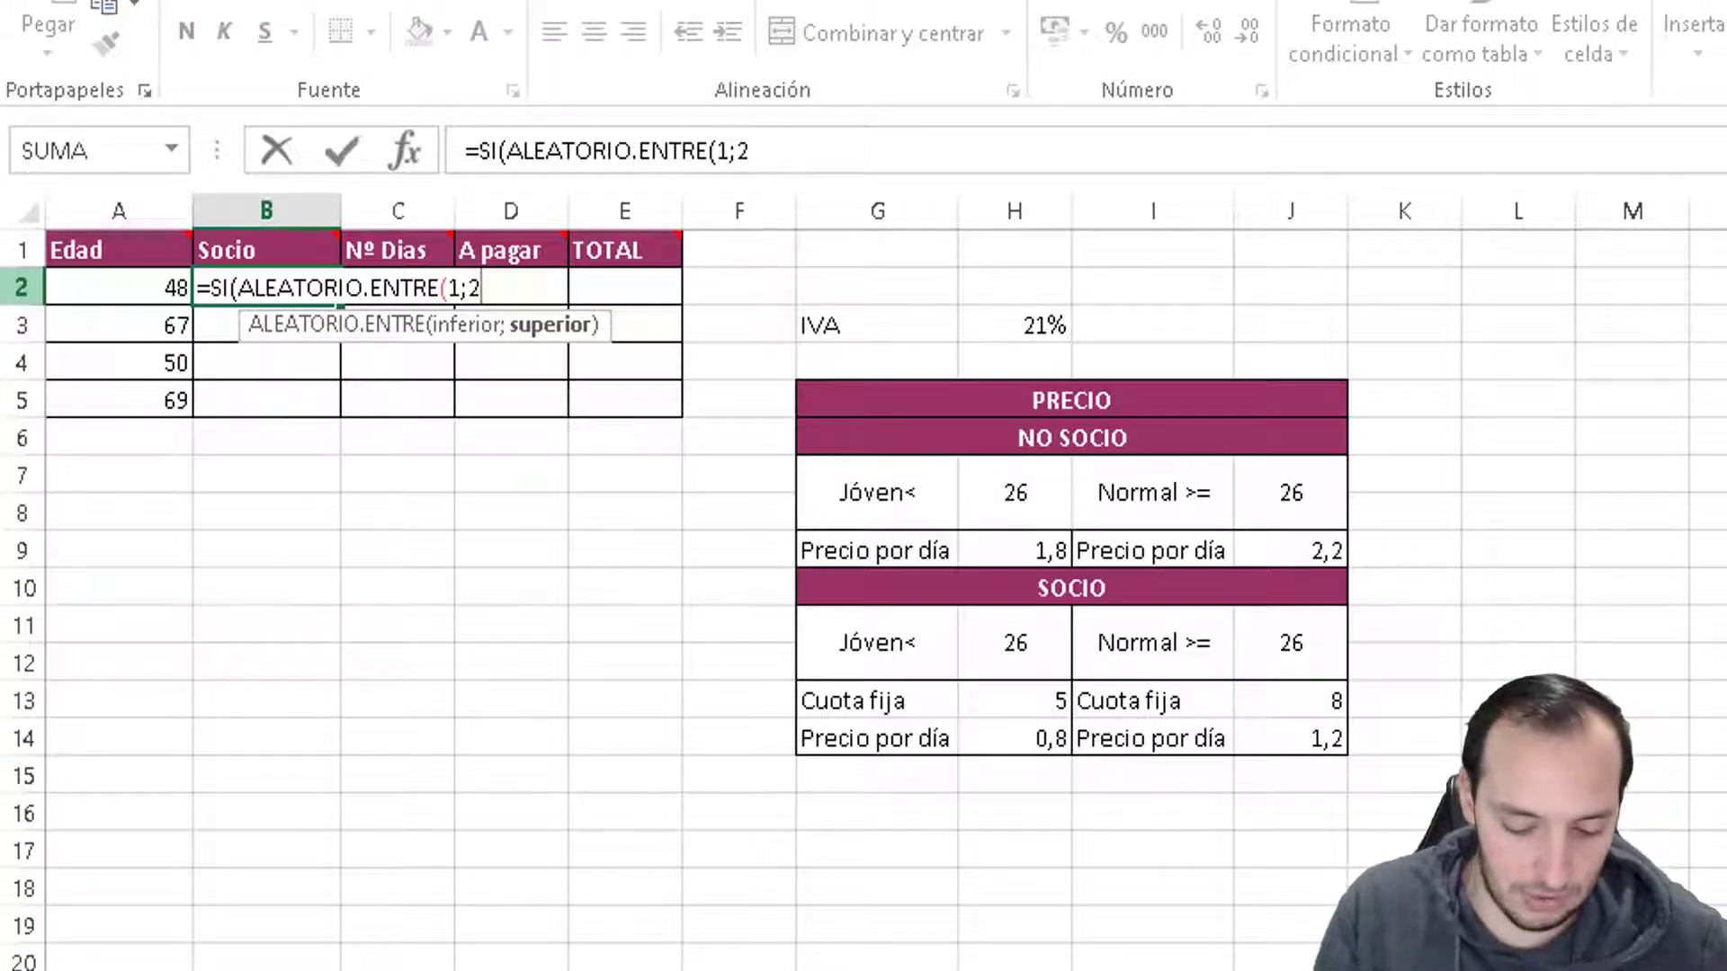
{"action": "key", "text": "BackSpace"}
{"action": "key", "text": "BackSpace"}
{"action": "key", "text": "BackSpace"}
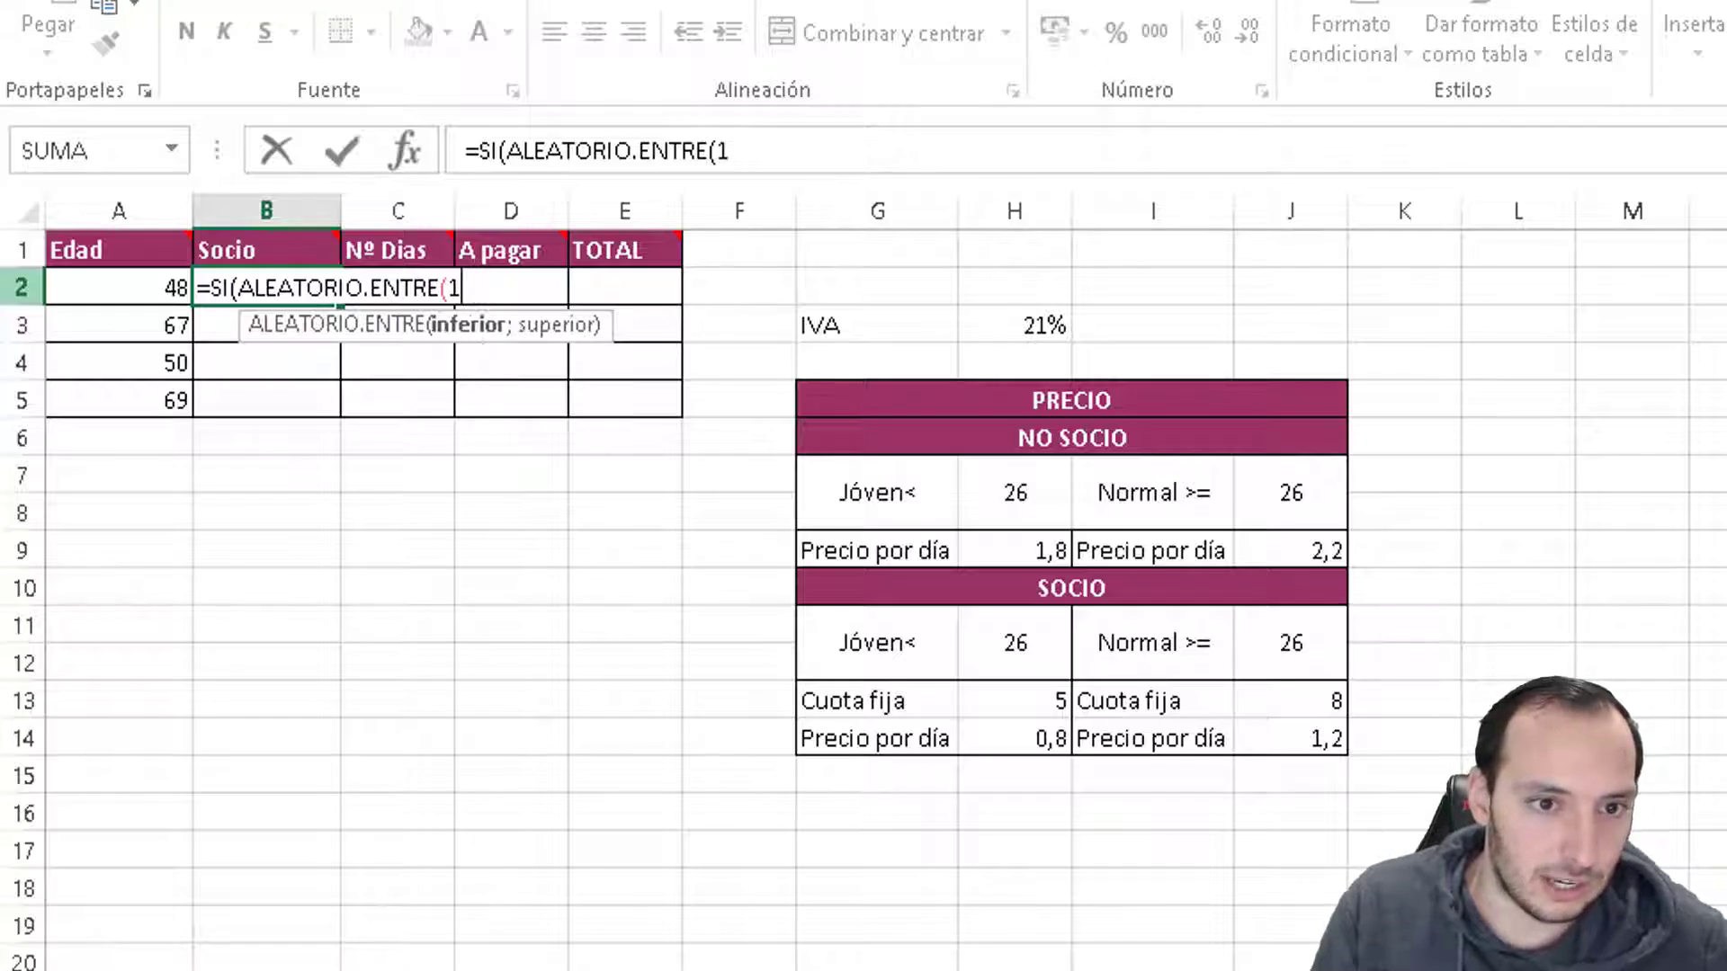
{"action": "type", "text": "01"}
{"action": "key", "text": "BackSpace"}
{"action": "type", "text": ";1"}
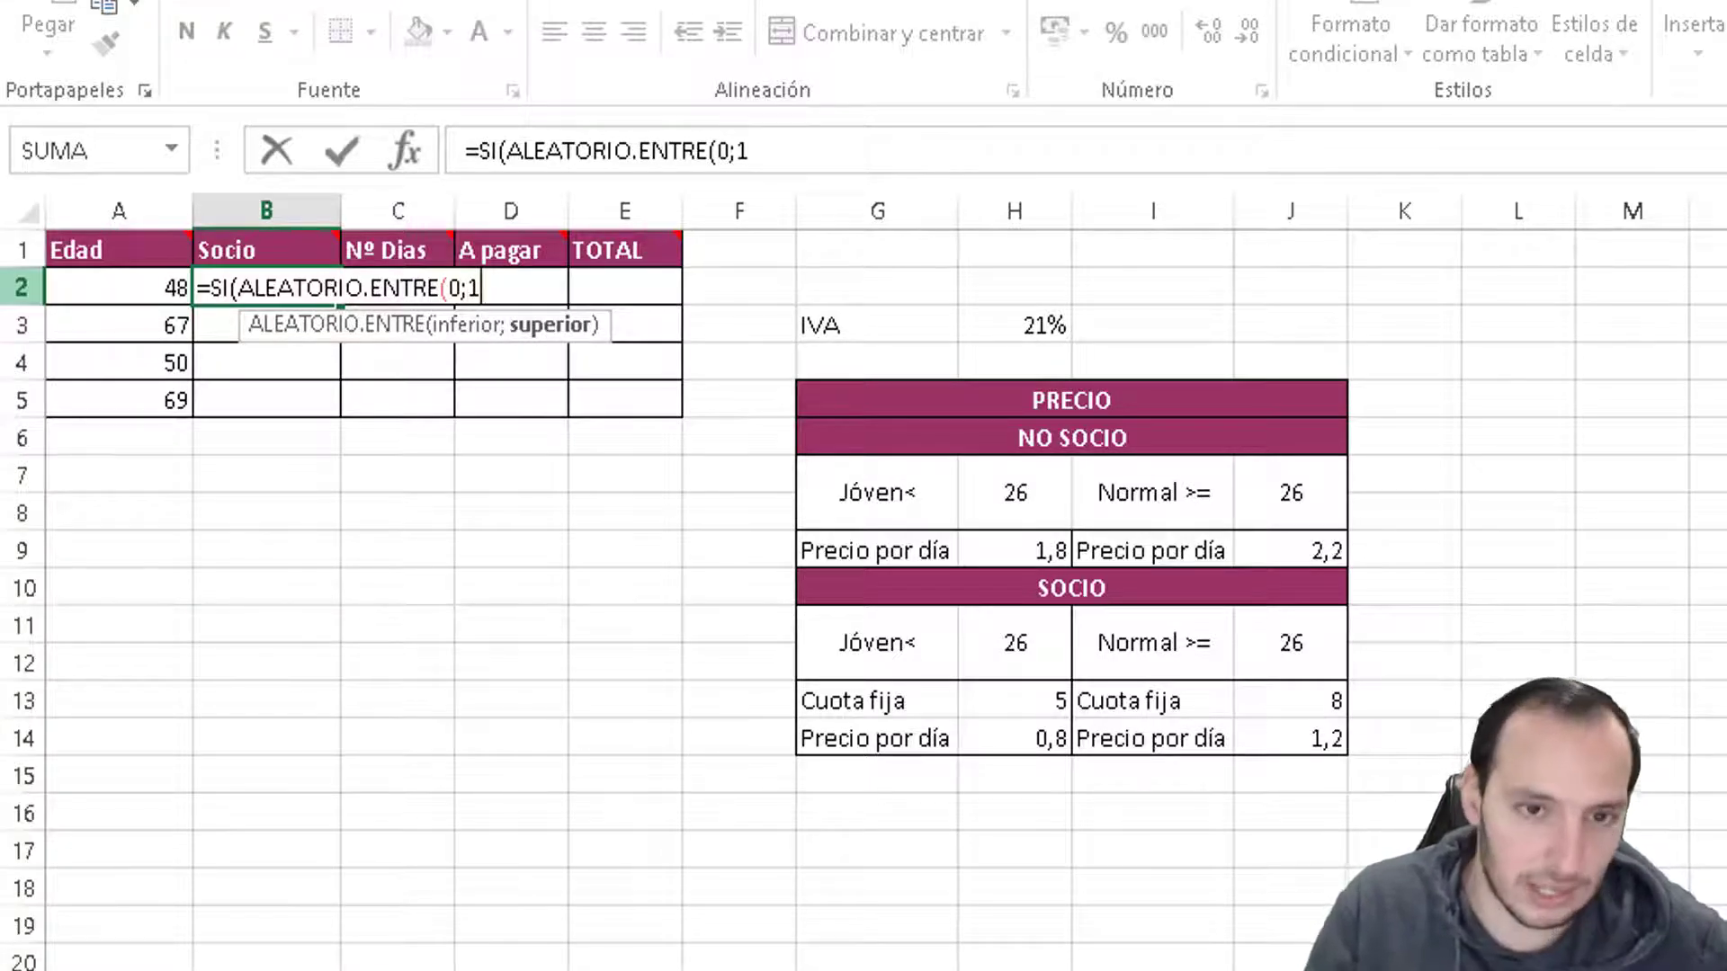
{"action": "type", "text": ")"}
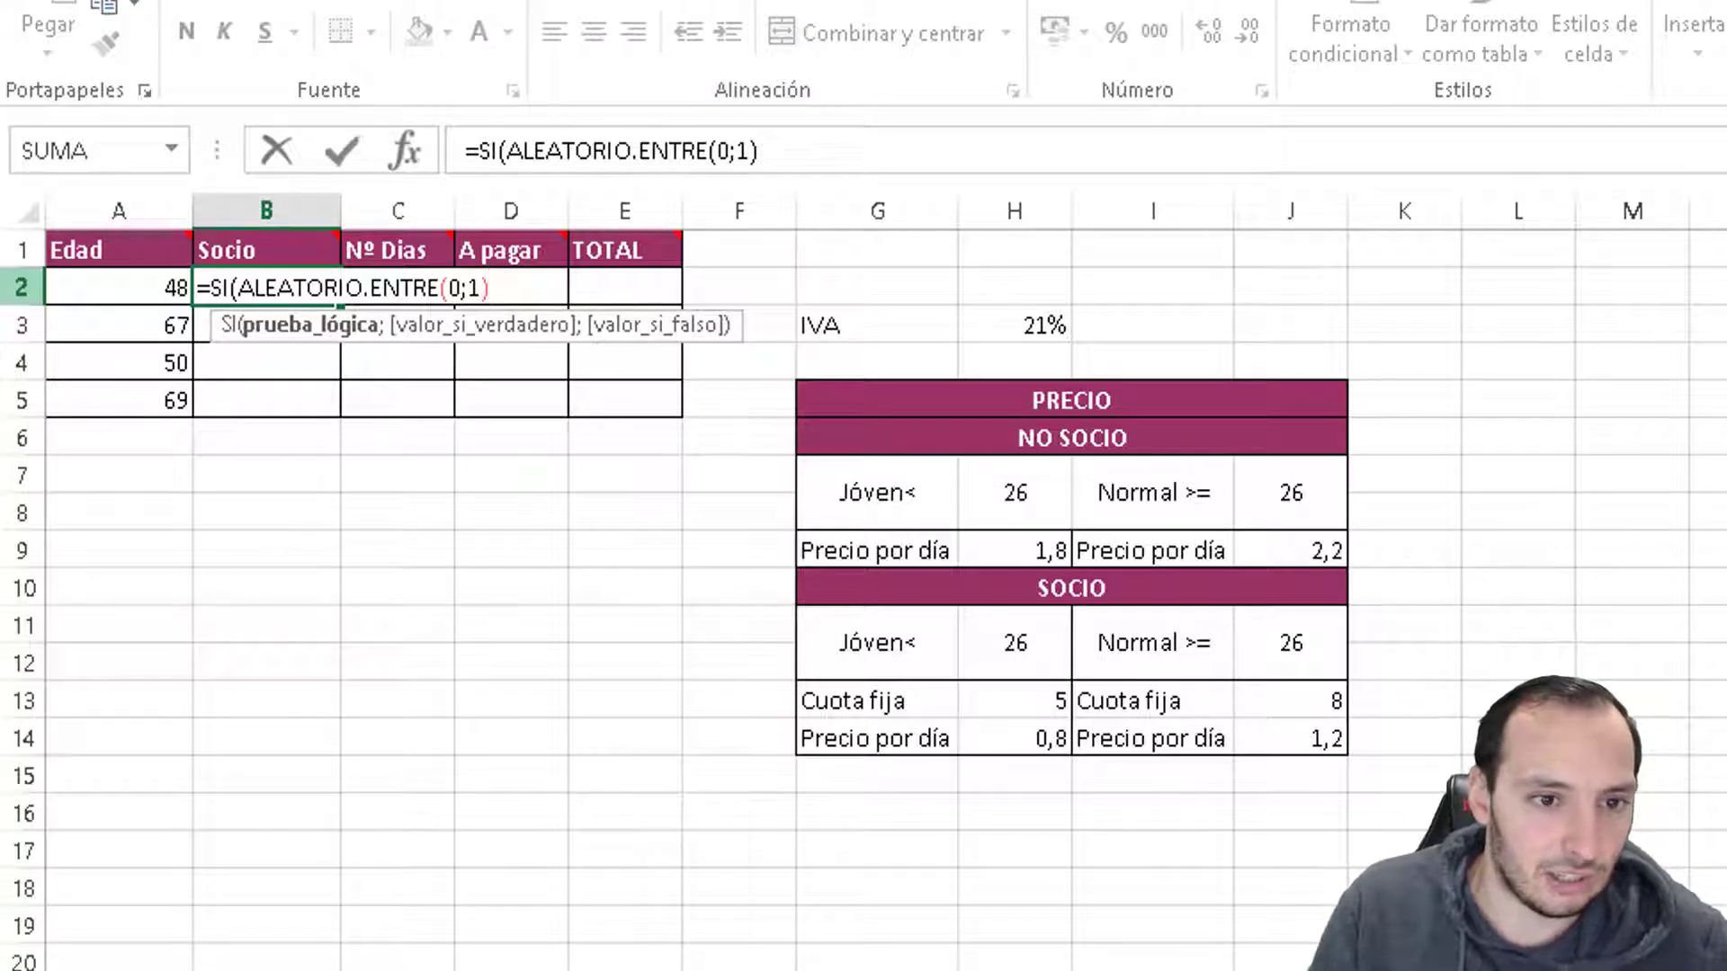
{"action": "type", "text": " ="}
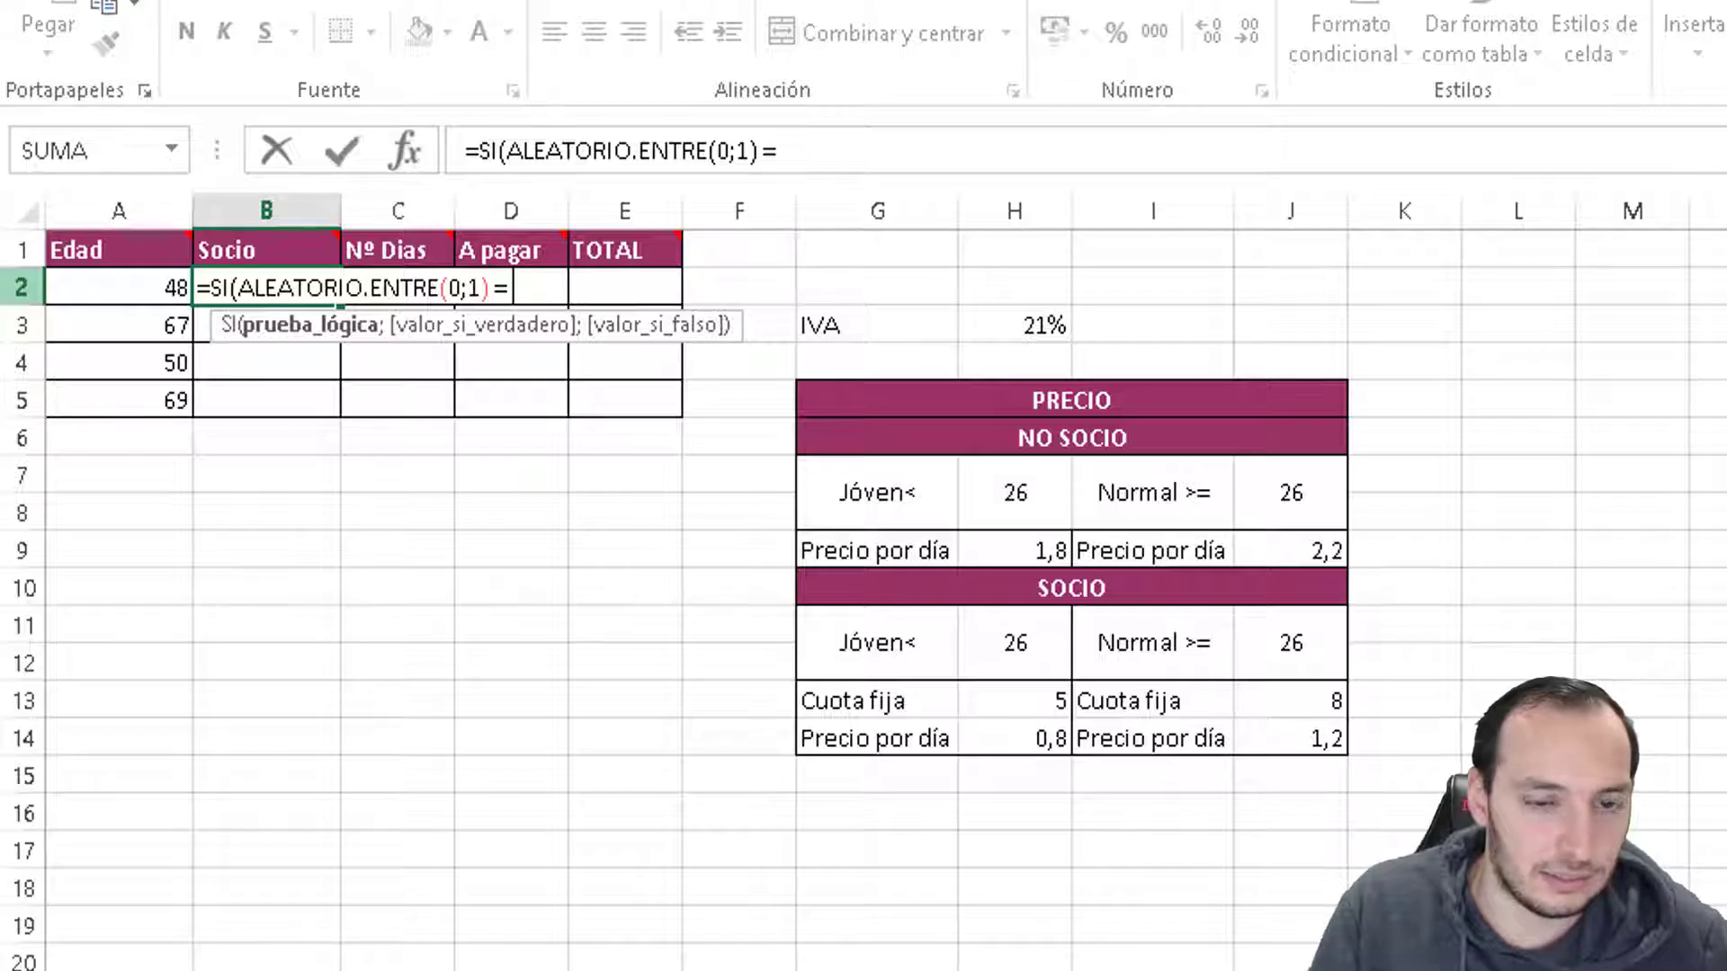
{"action": "key", "text": "BackSpace"}
{"action": "key", "text": "BackSpace"}
{"action": "type", "text": "="}
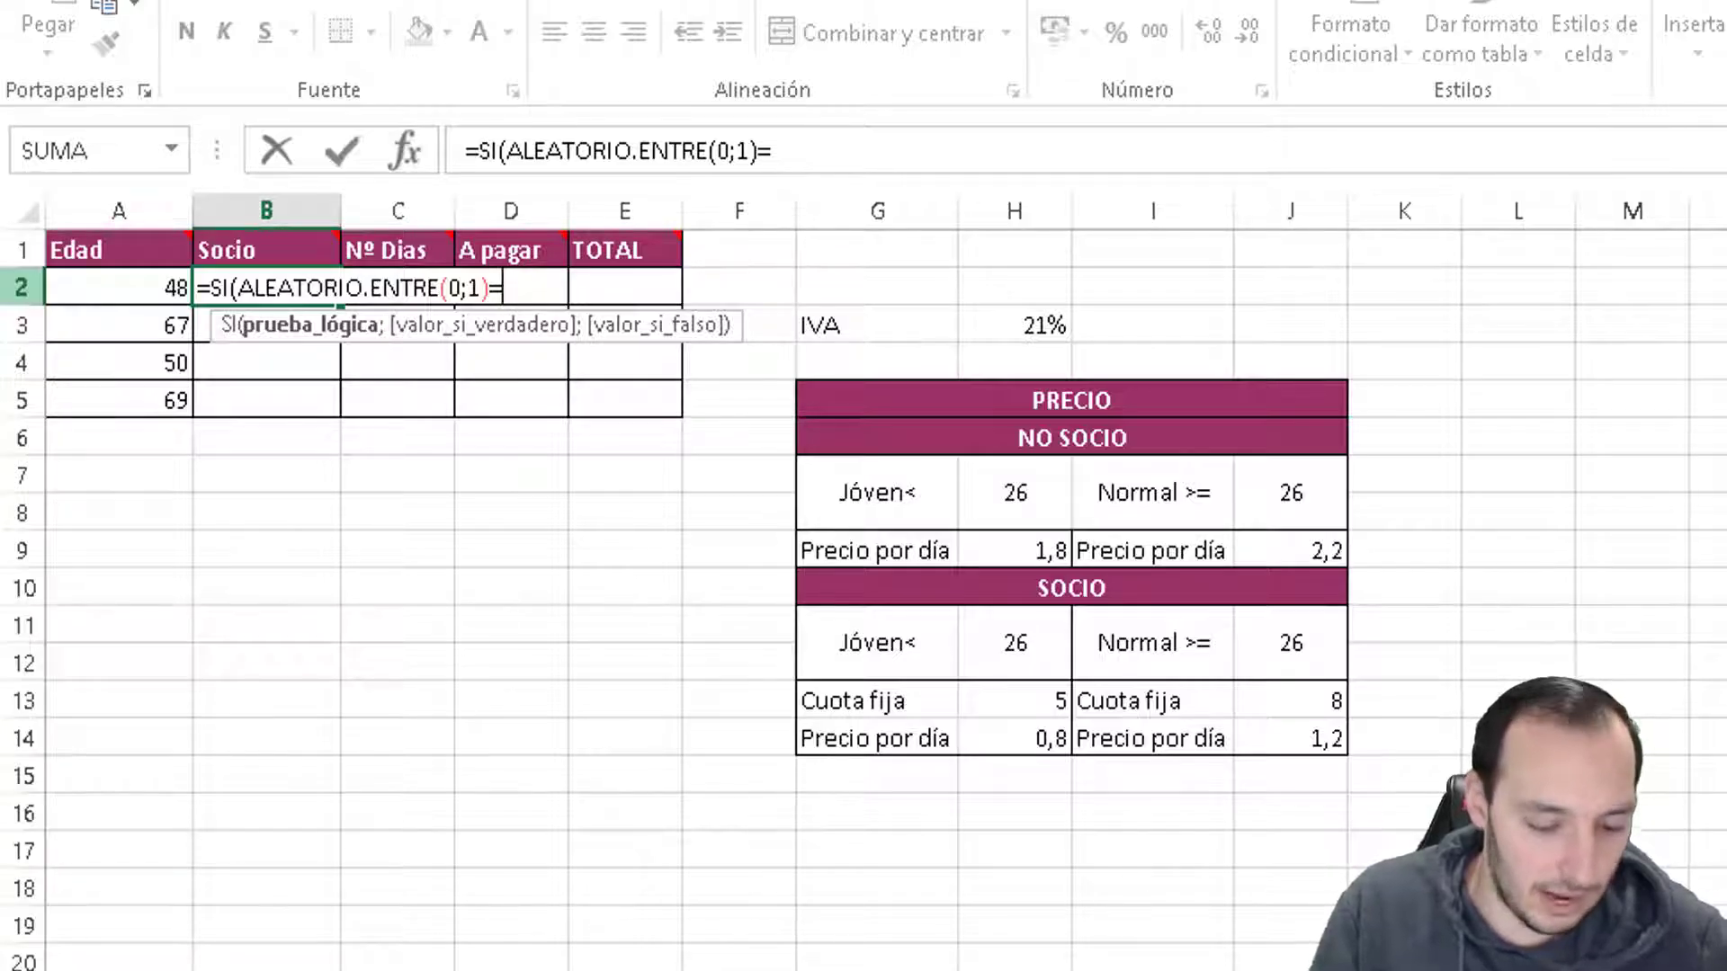
{"action": "type", "text": "0"}
{"action": "key", "text": "BackSpace"}
{"action": "type", "text": "1;"}
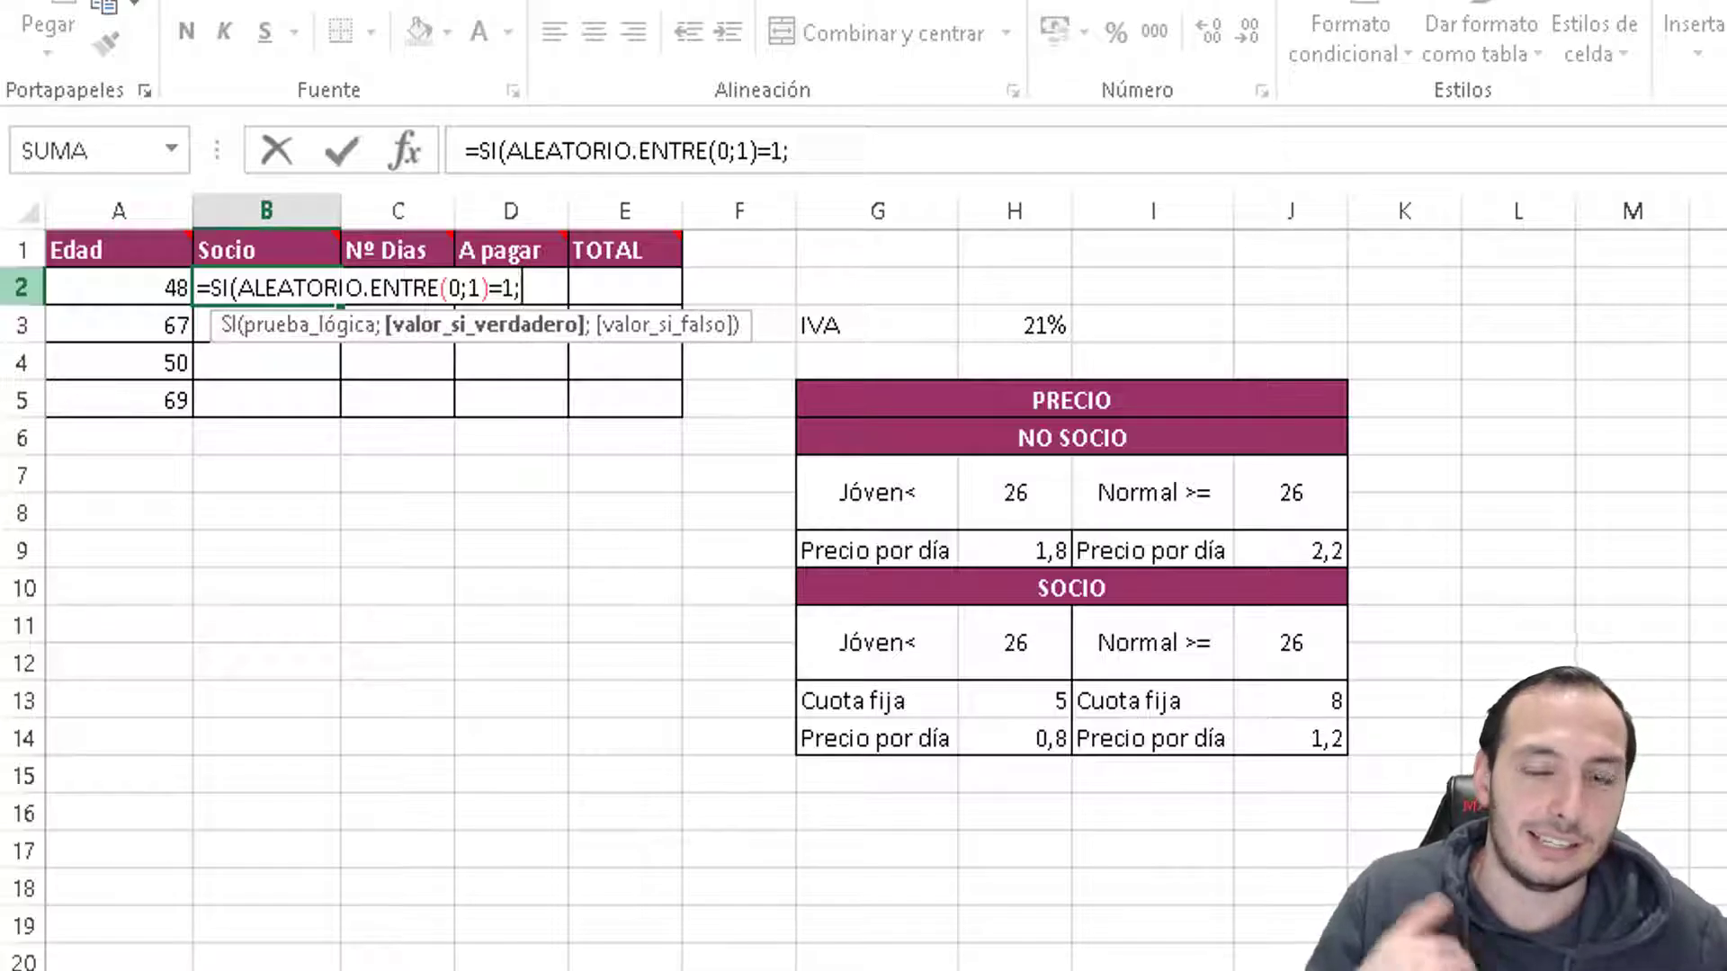
{"action": "type", "text": "\""}
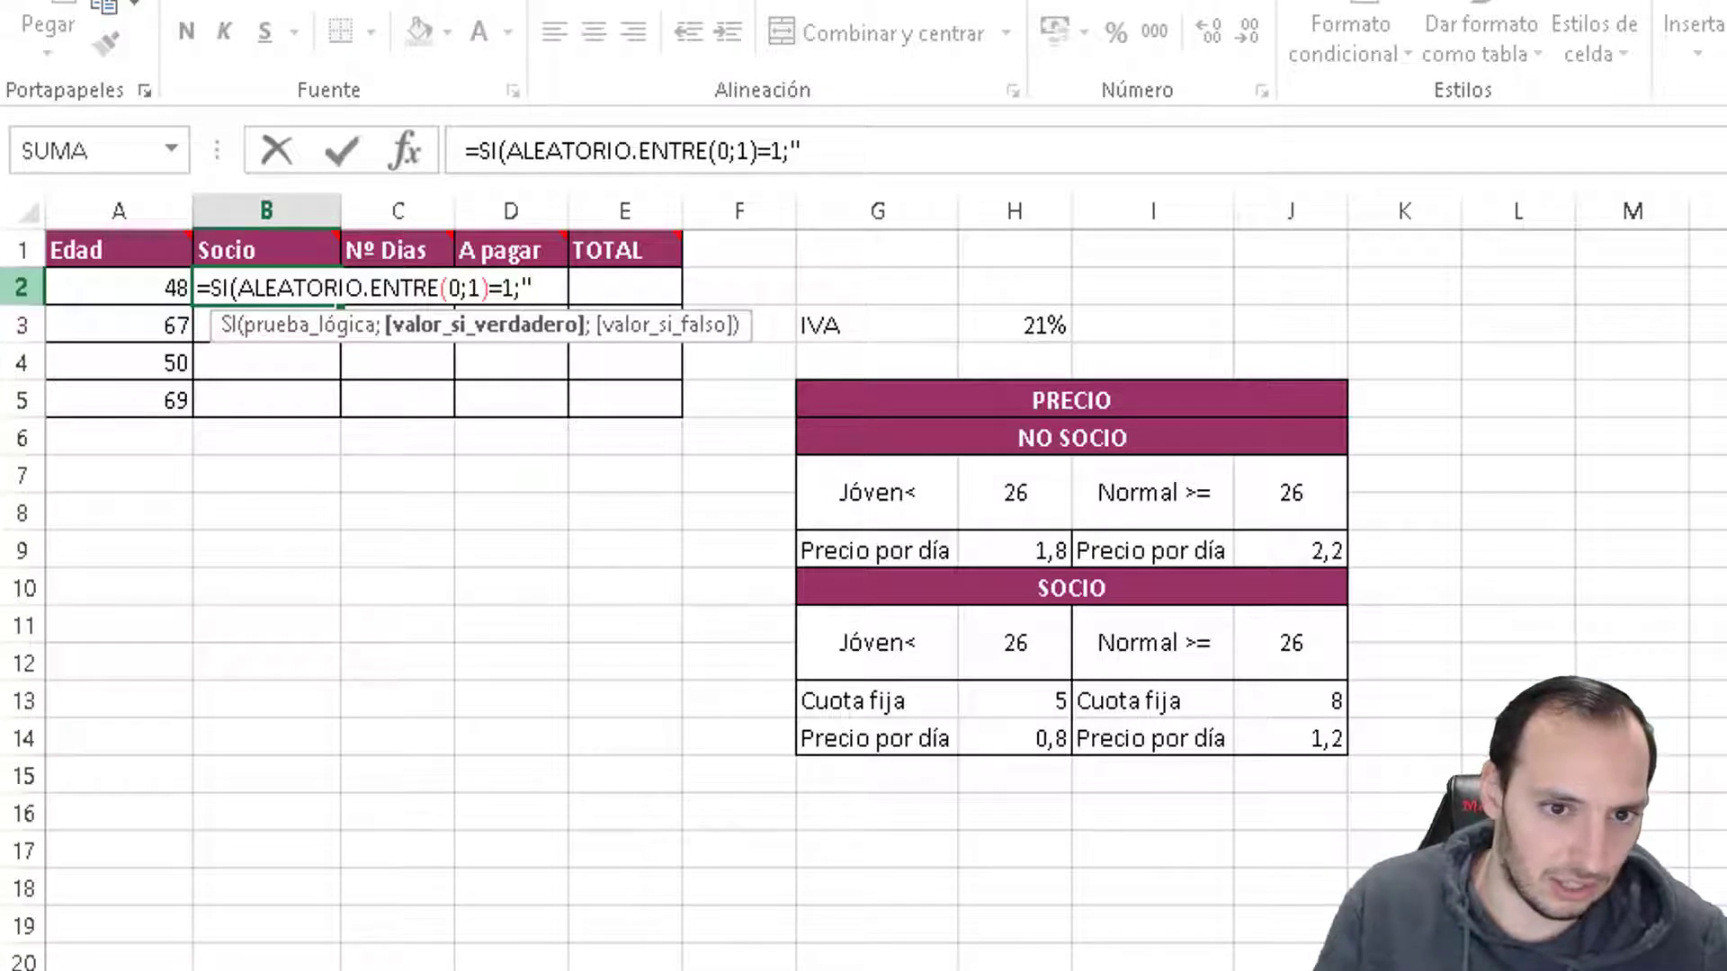
{"action": "type", "text": "si\";"}
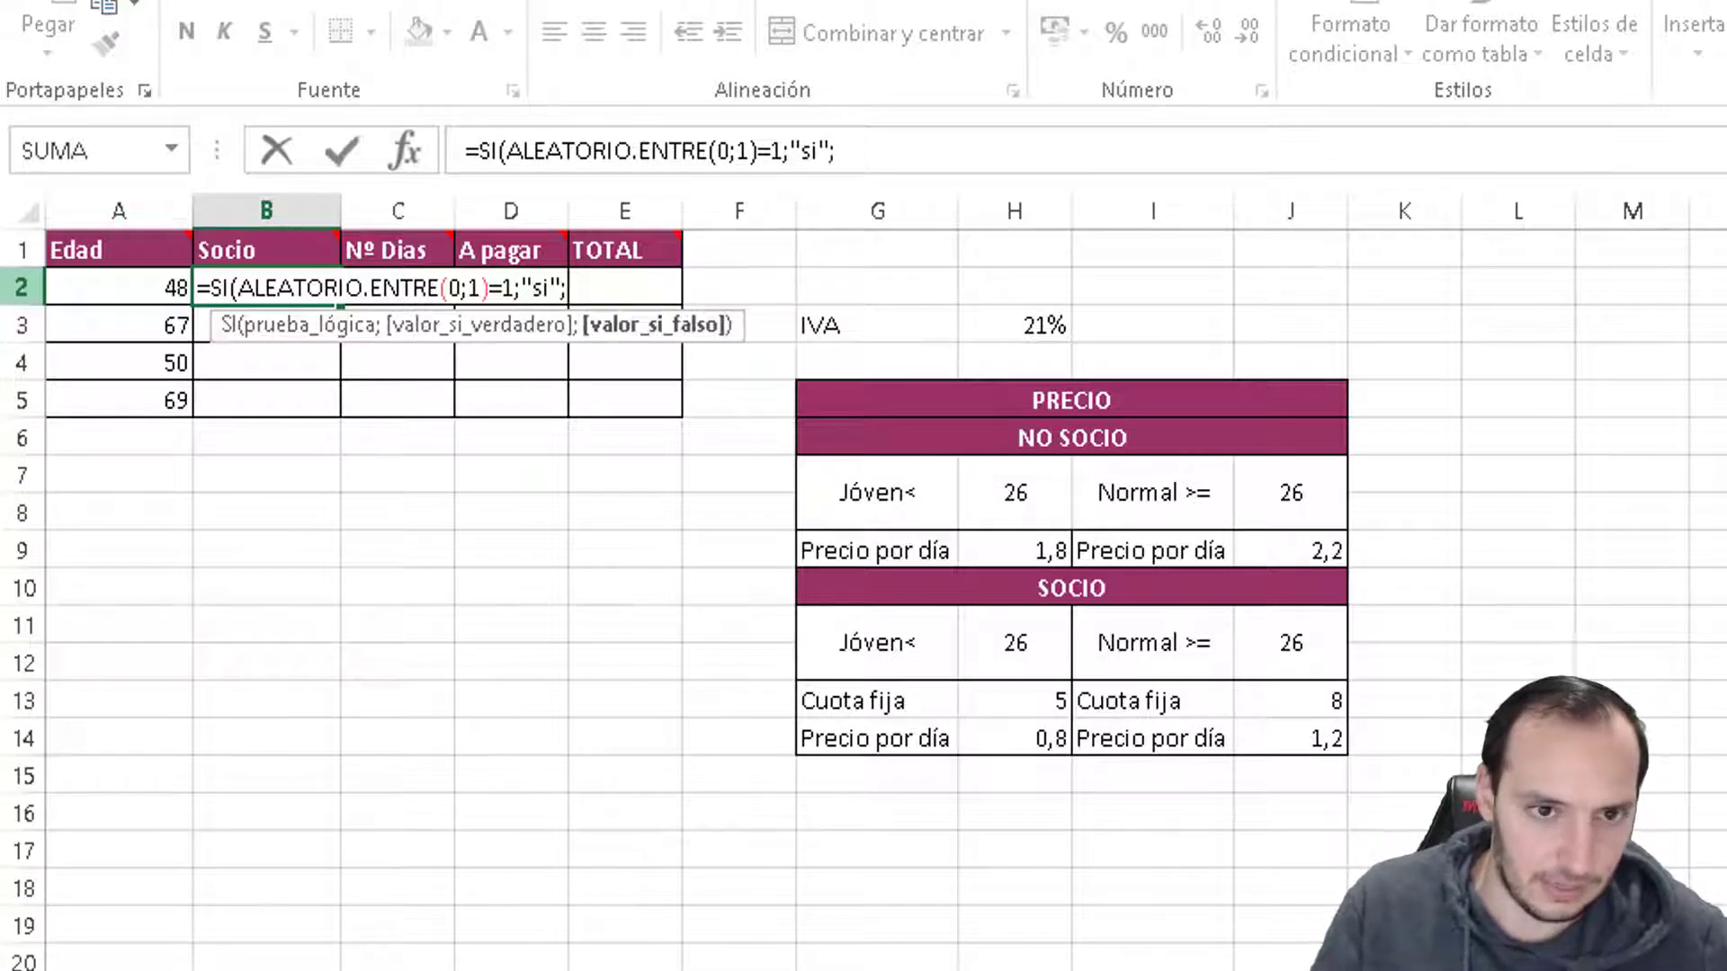
{"action": "type", "text": "\"no\")"}
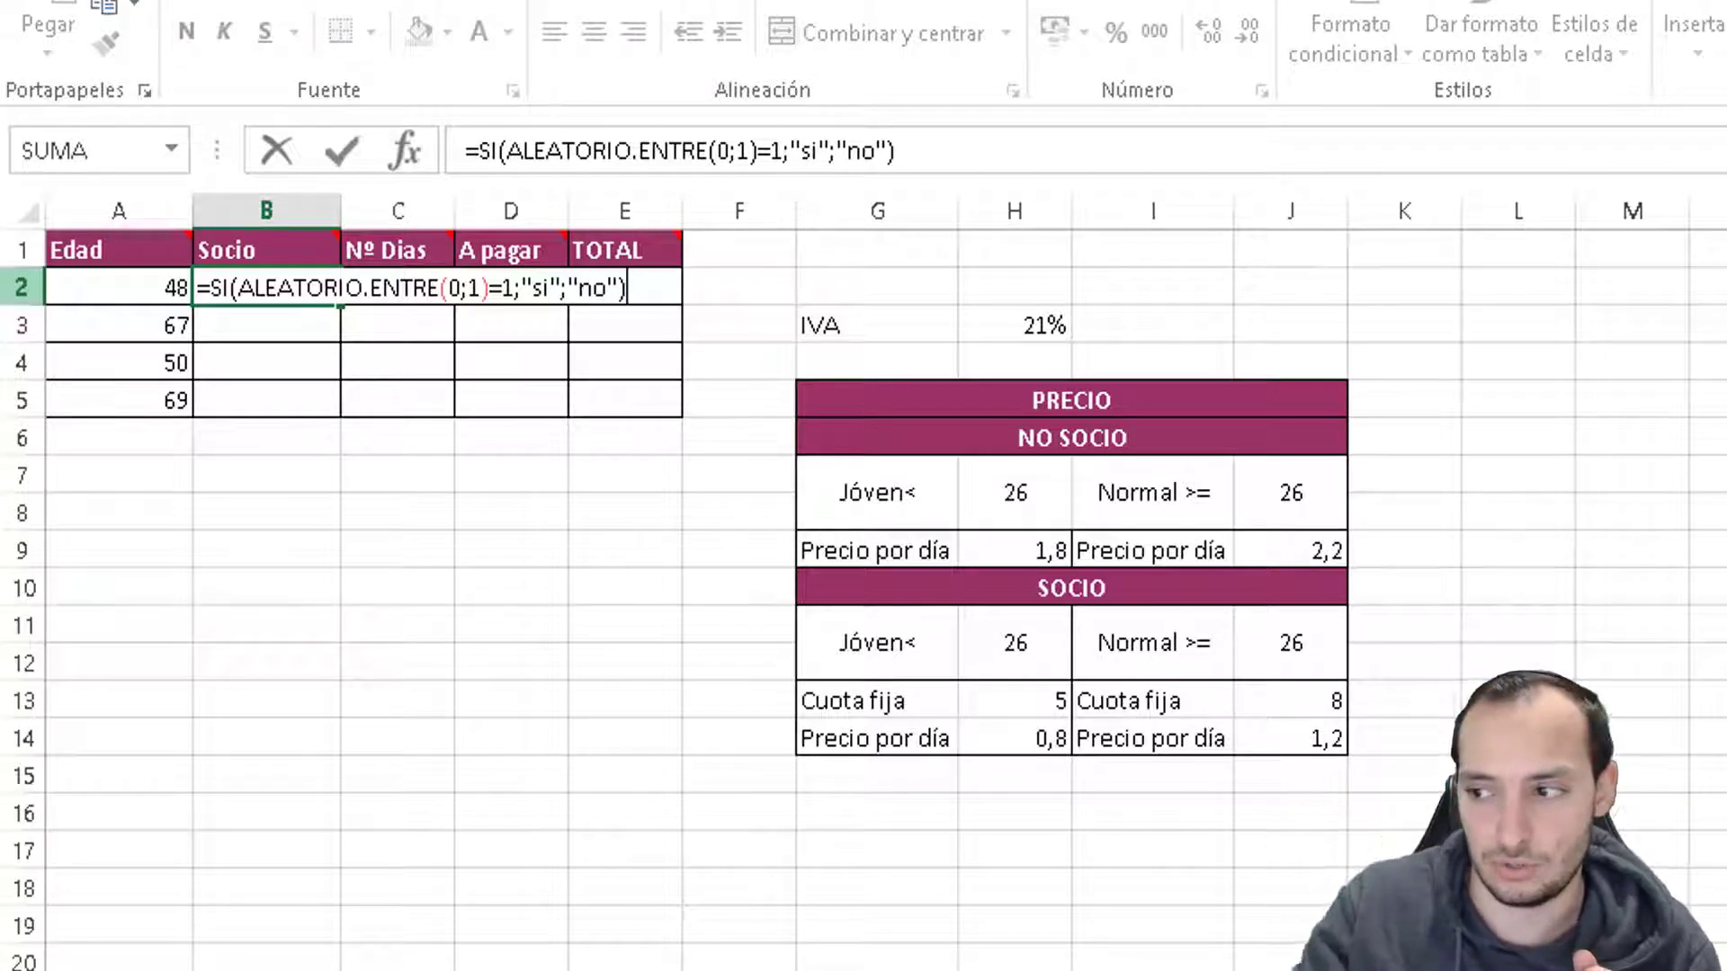
{"action": "key", "text": "Return"}
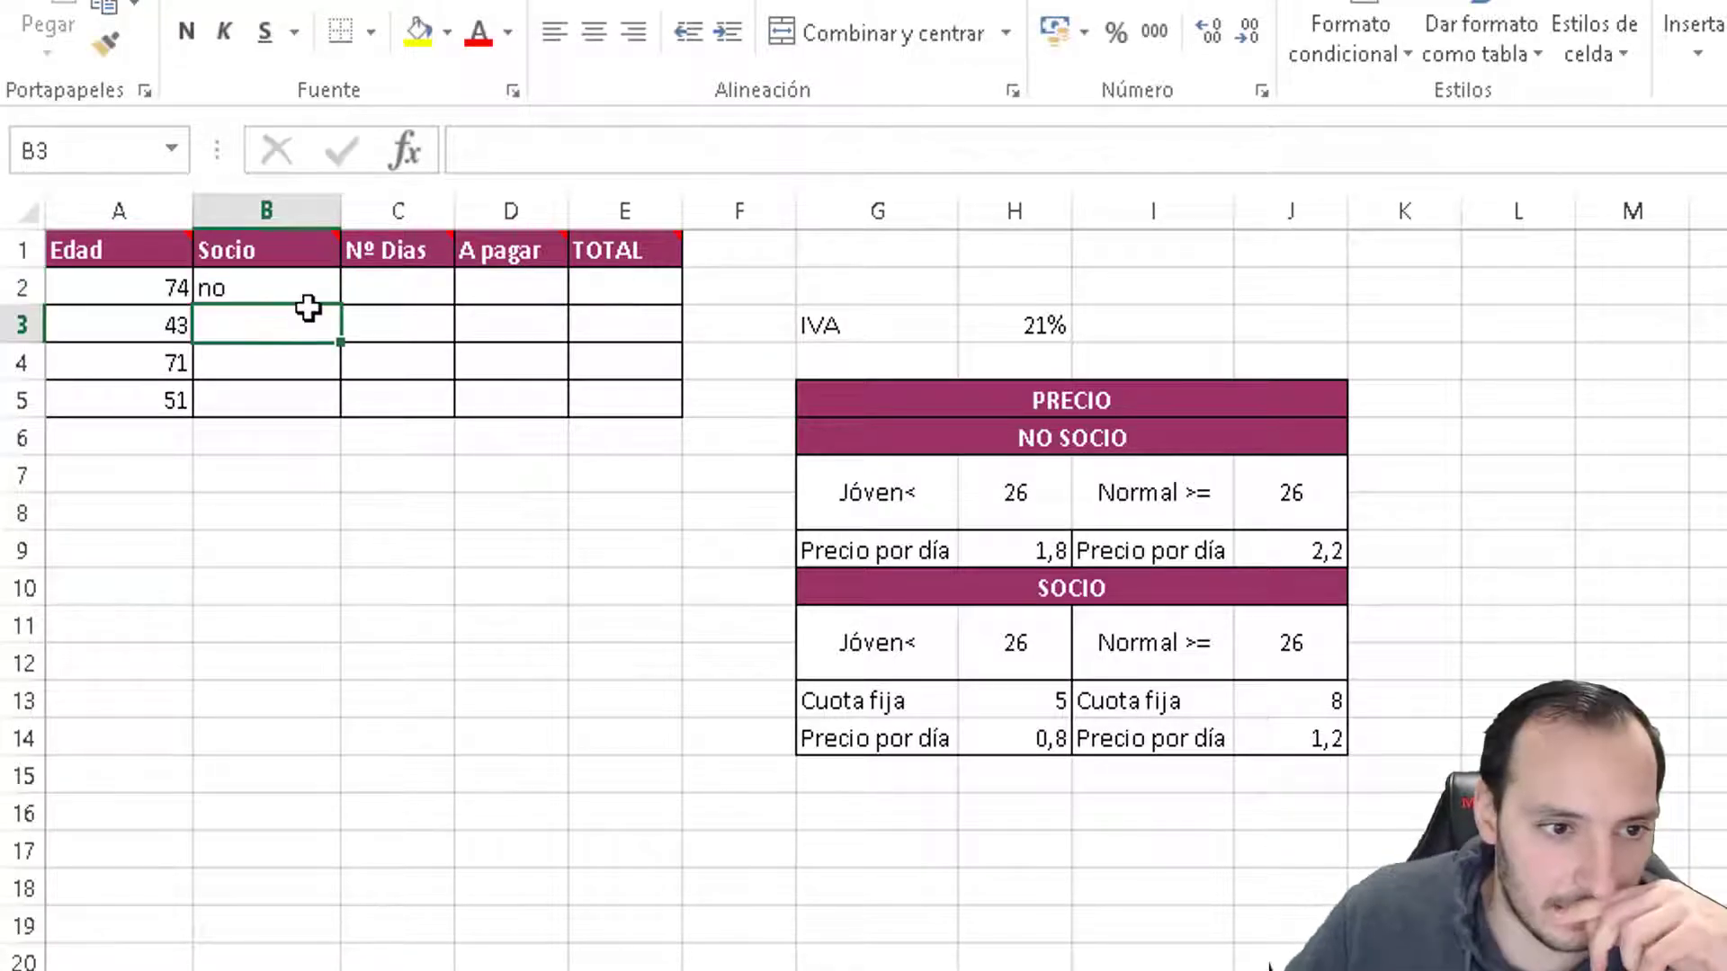
- Copy B2's si/no formula down to B5 and check the rows
{"action": "left_click", "coordinate": [309, 297]}
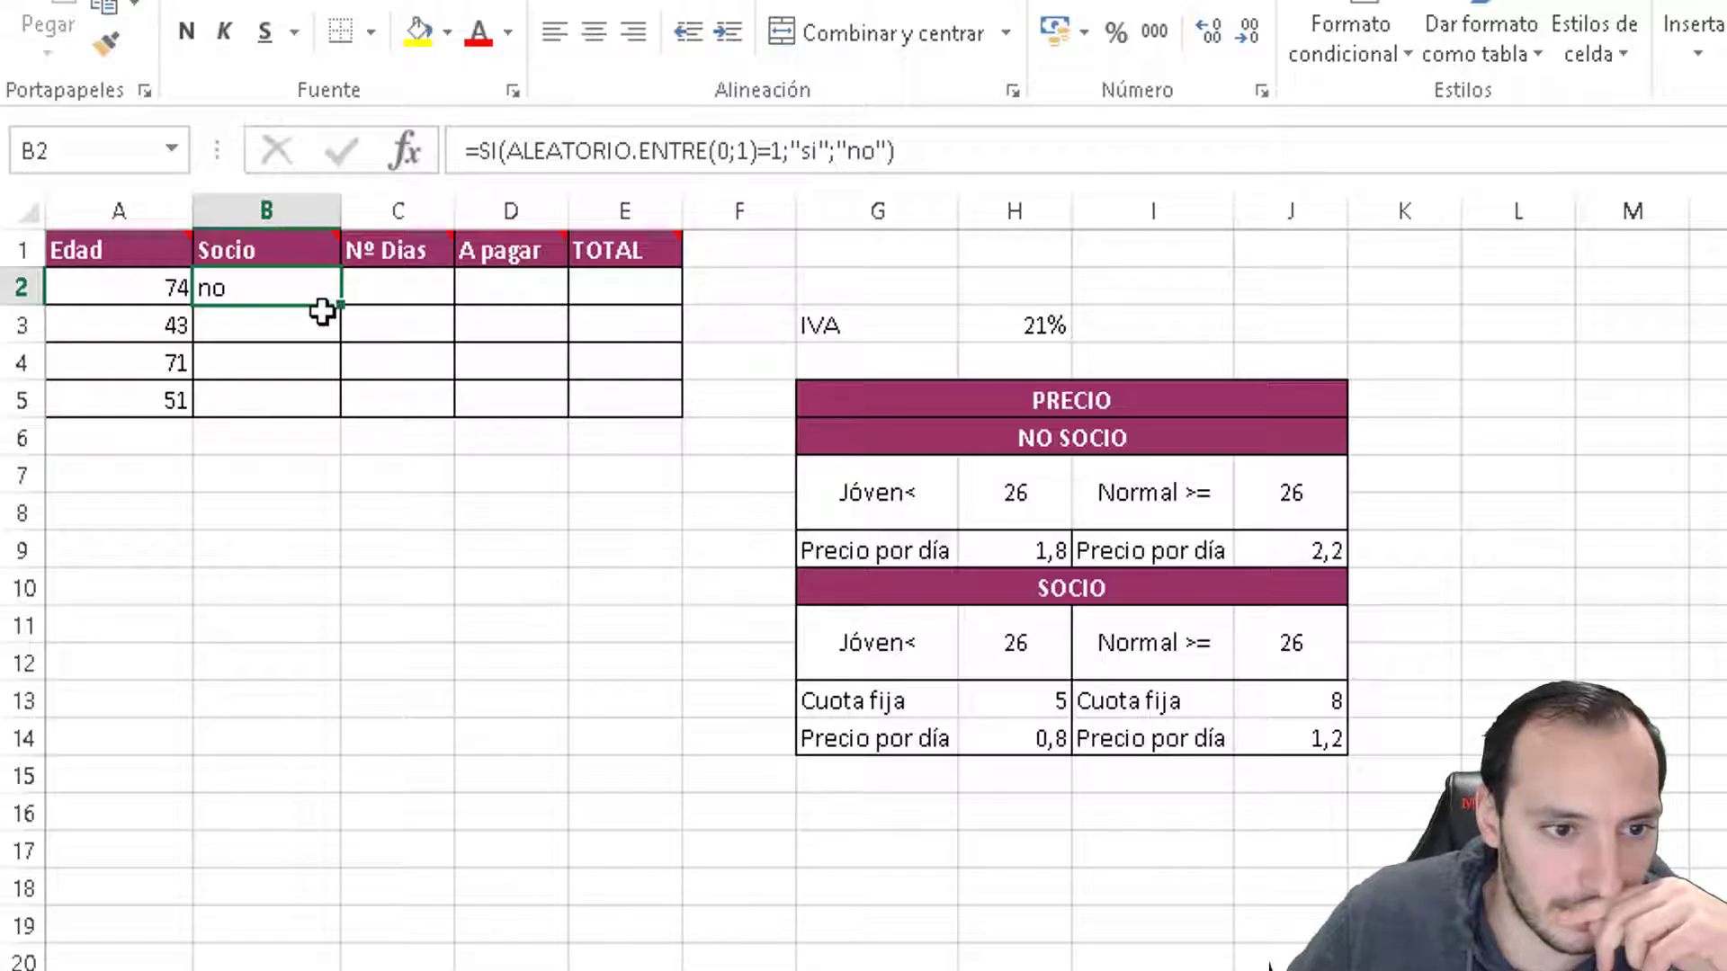
{"action": "left_click_drag", "start_coordinate": [341, 305], "coordinate": [323, 424]}
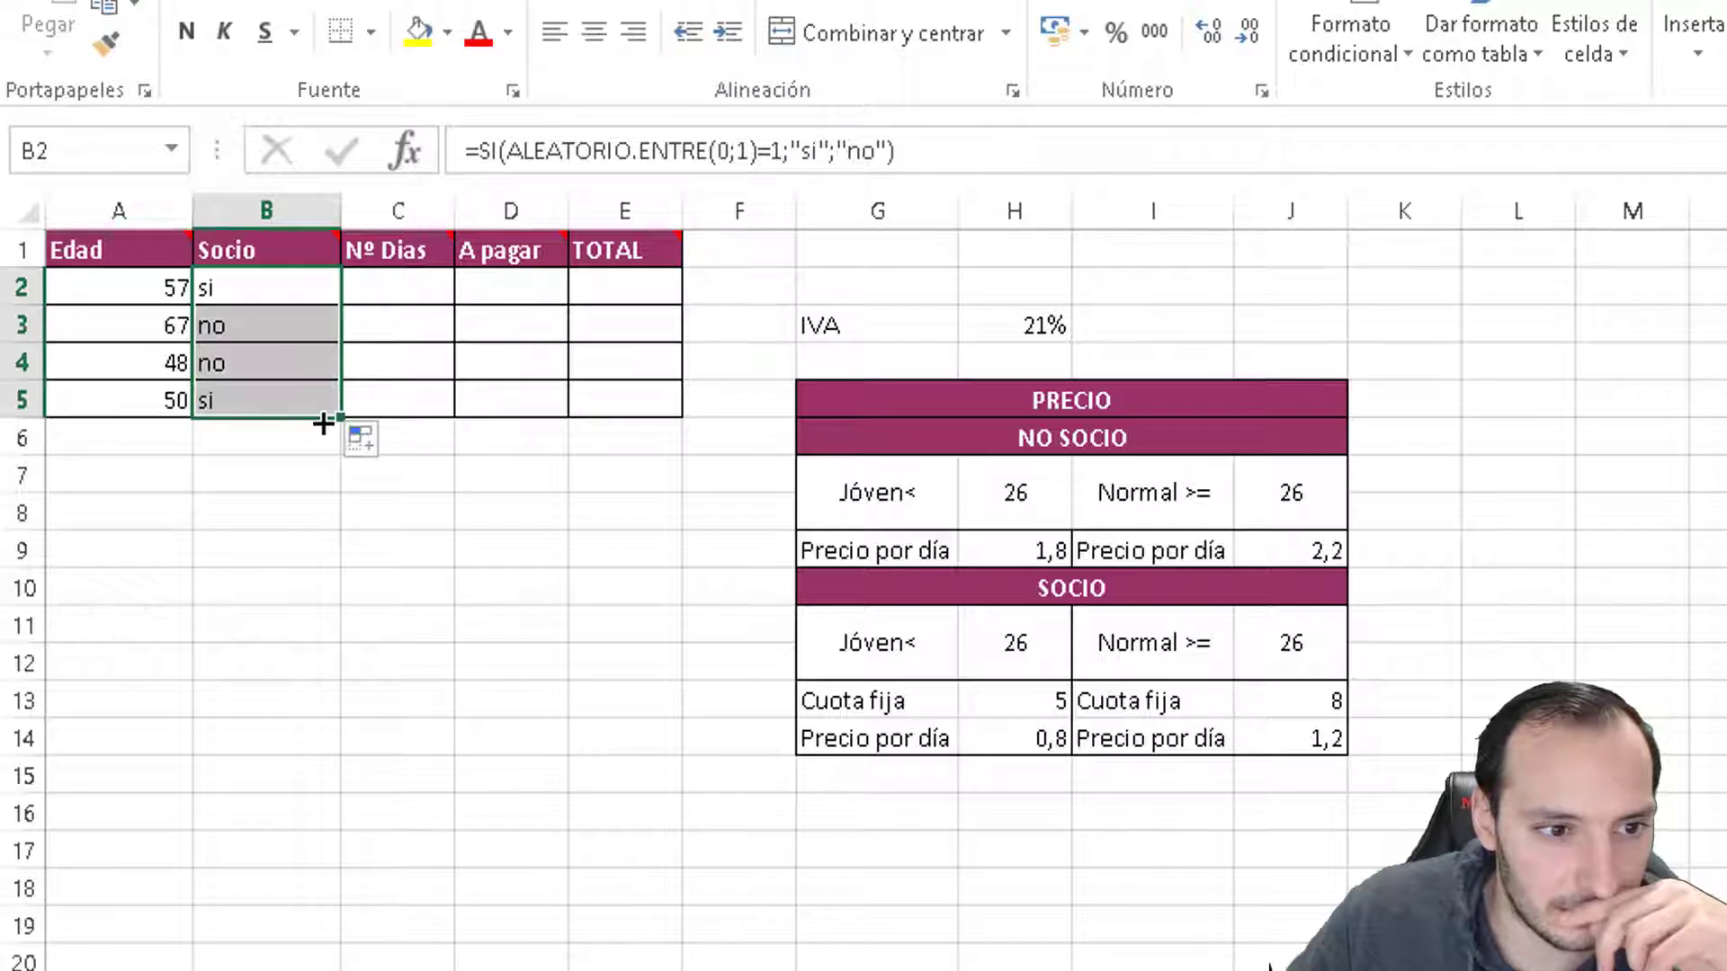
{"action": "left_click", "coordinate": [289, 286]}
{"action": "left_click", "coordinate": [265, 324]}
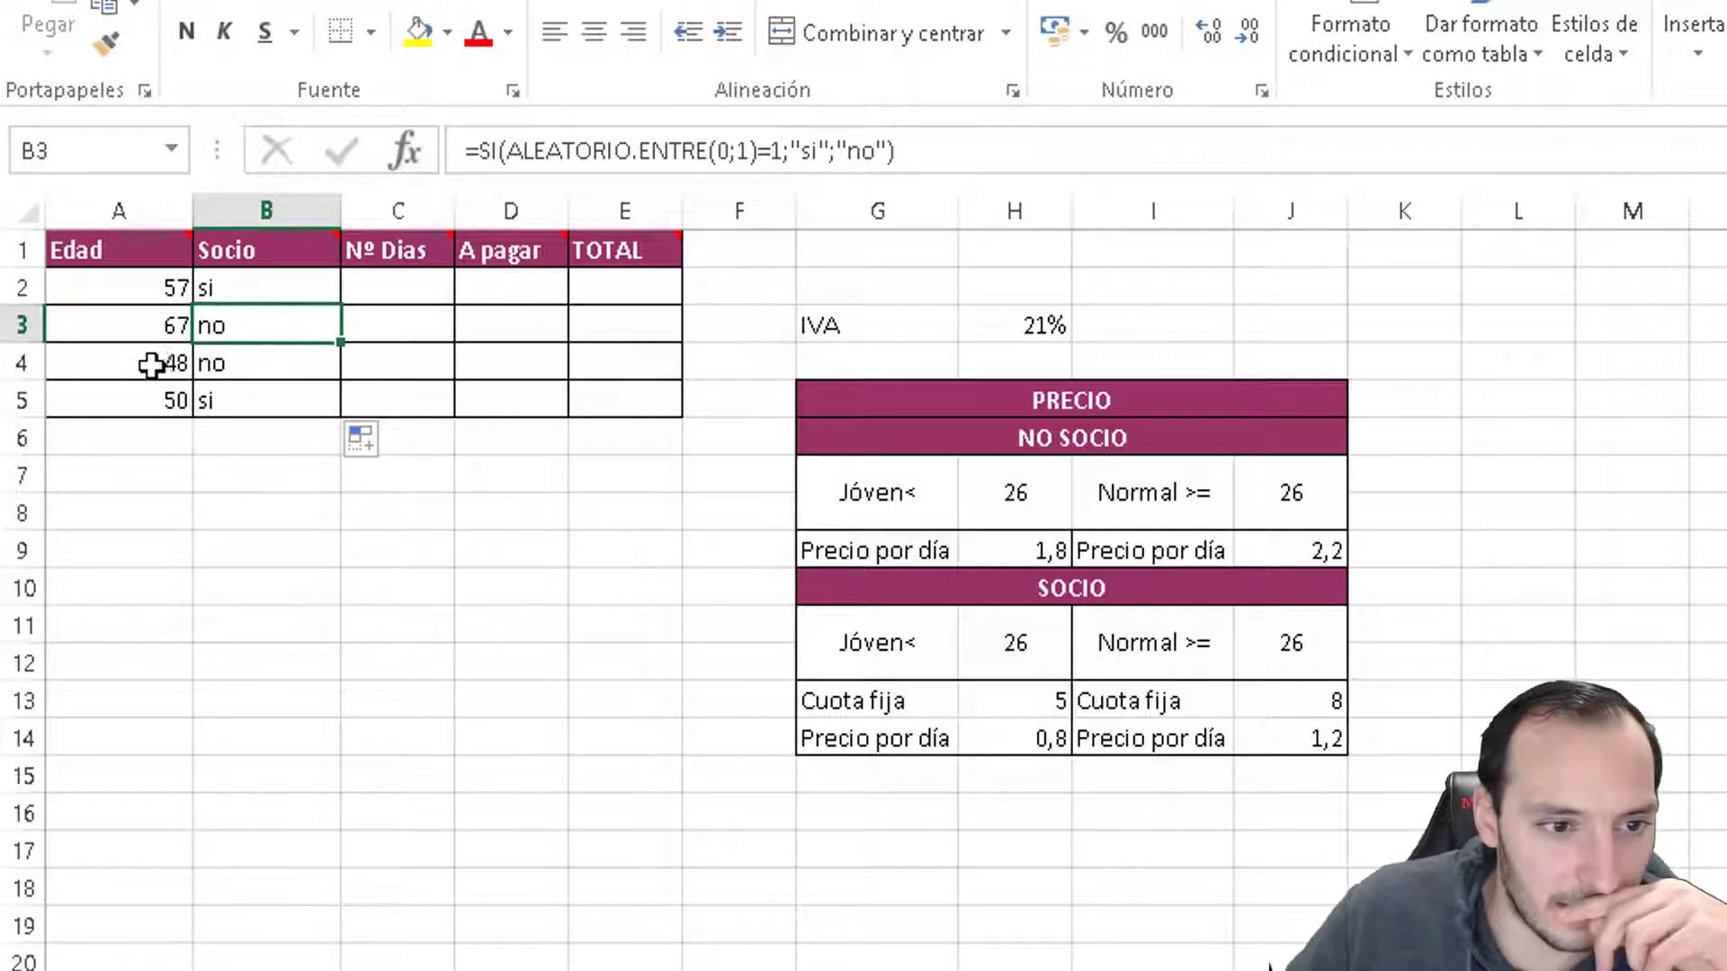
{"action": "left_click", "coordinate": [149, 363]}
{"action": "left_click", "coordinate": [158, 319]}
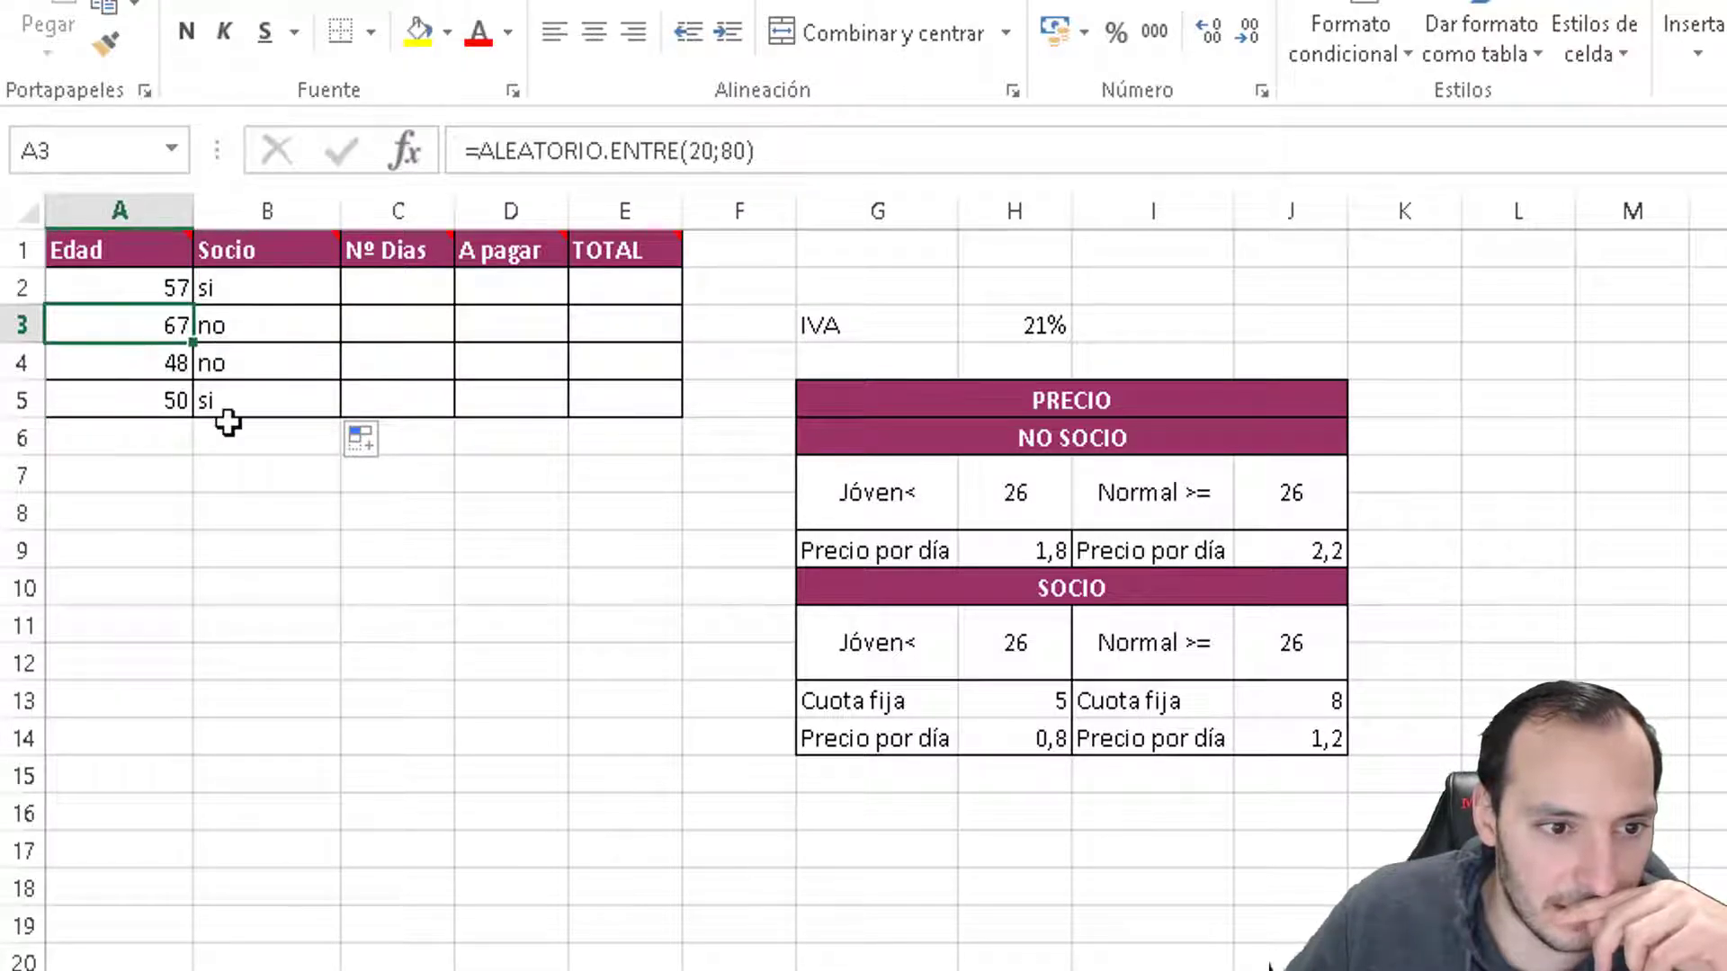
- Type test text 'sf' in A8 to force recalculation, then clear it
{"action": "left_click", "coordinate": [185, 509]}
{"action": "double_click", "coordinate": [195, 509]}
{"action": "type", "text": "sf"}
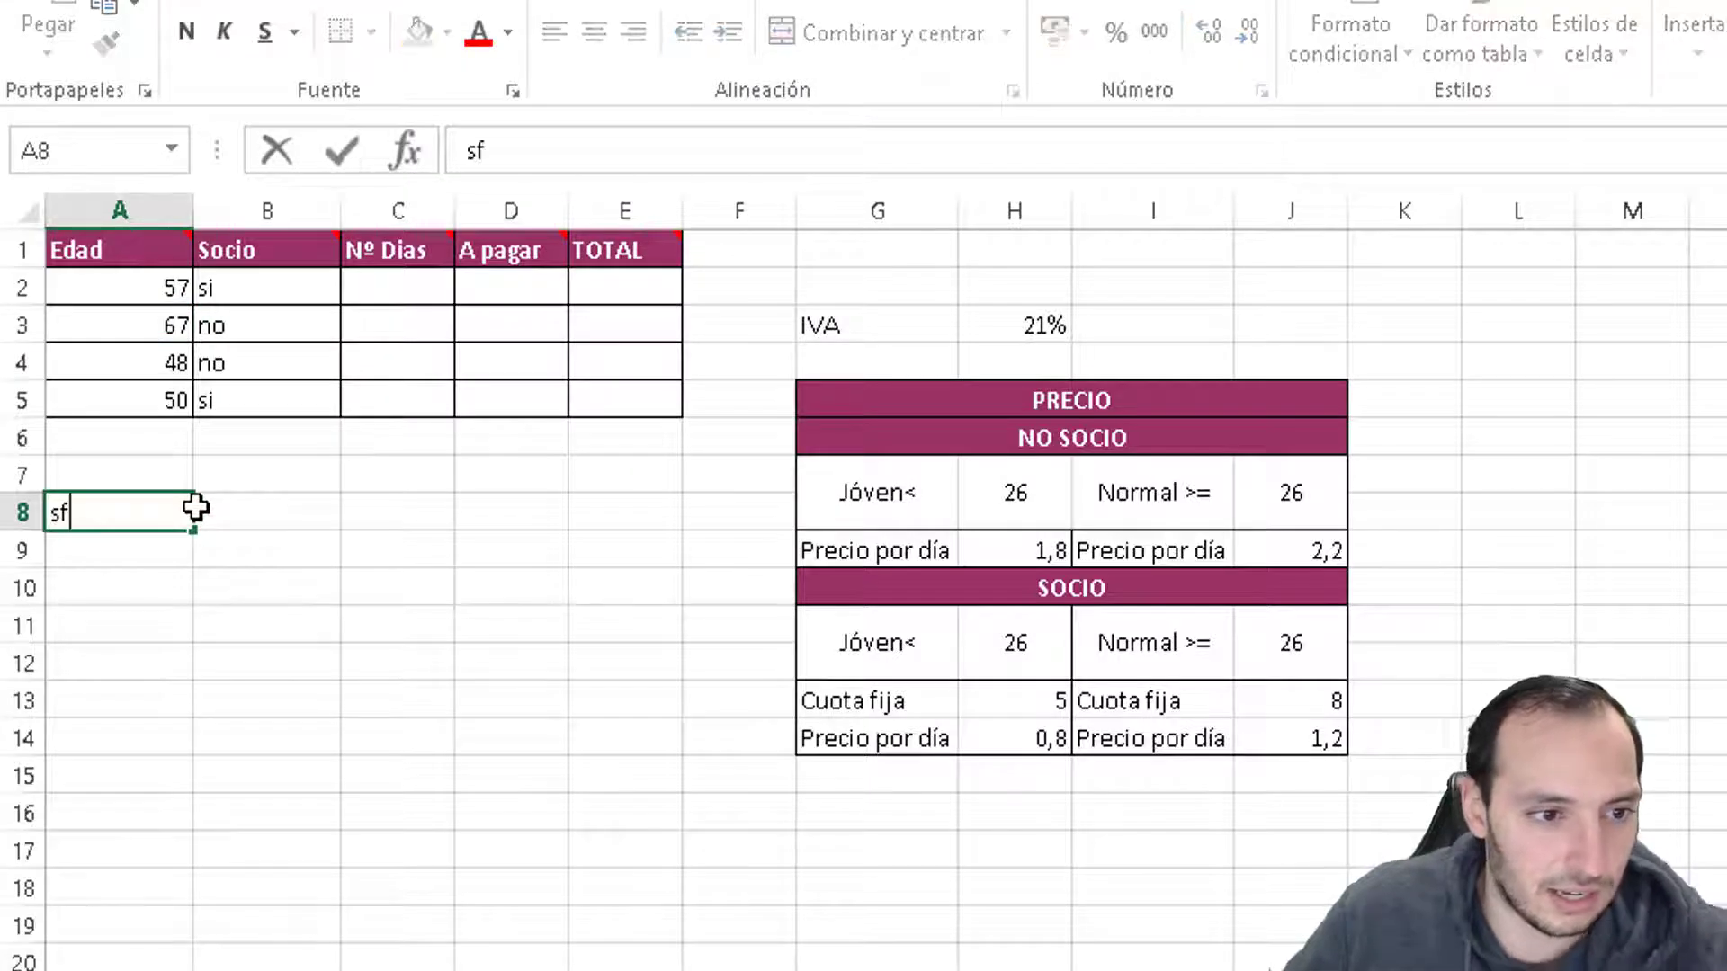
{"action": "key", "text": "Return"}
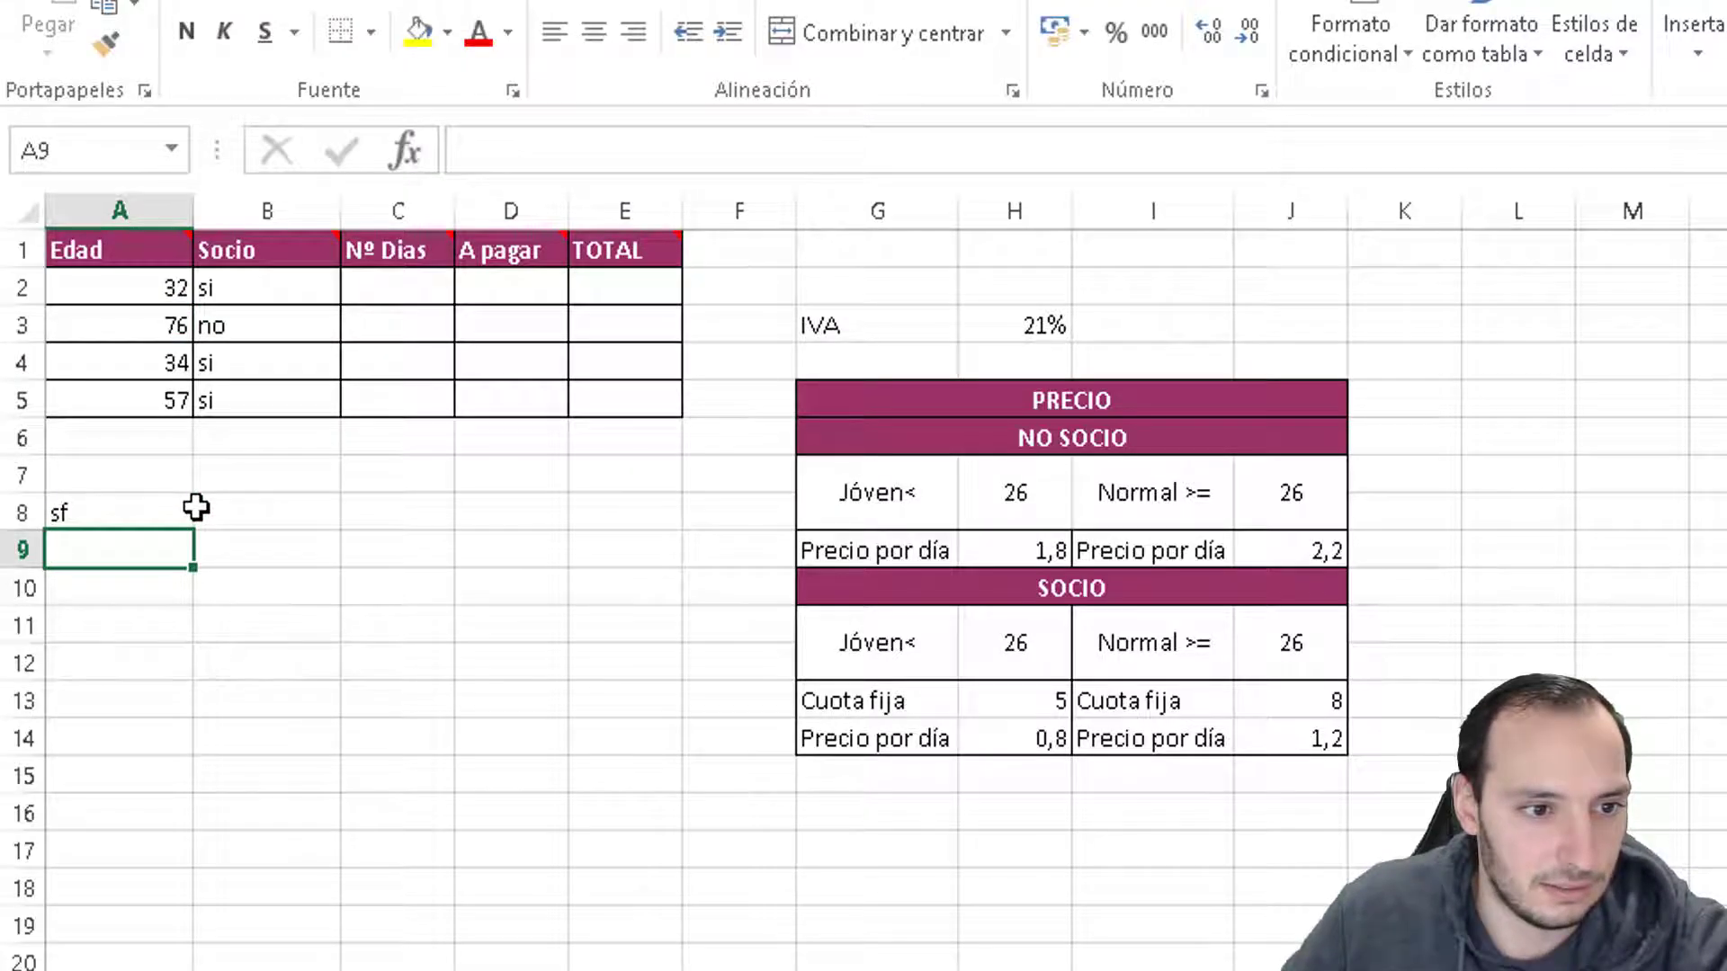
{"action": "left_click", "coordinate": [135, 496]}
{"action": "key", "text": "BackSpace"}
{"action": "left_click", "coordinate": [206, 500]}
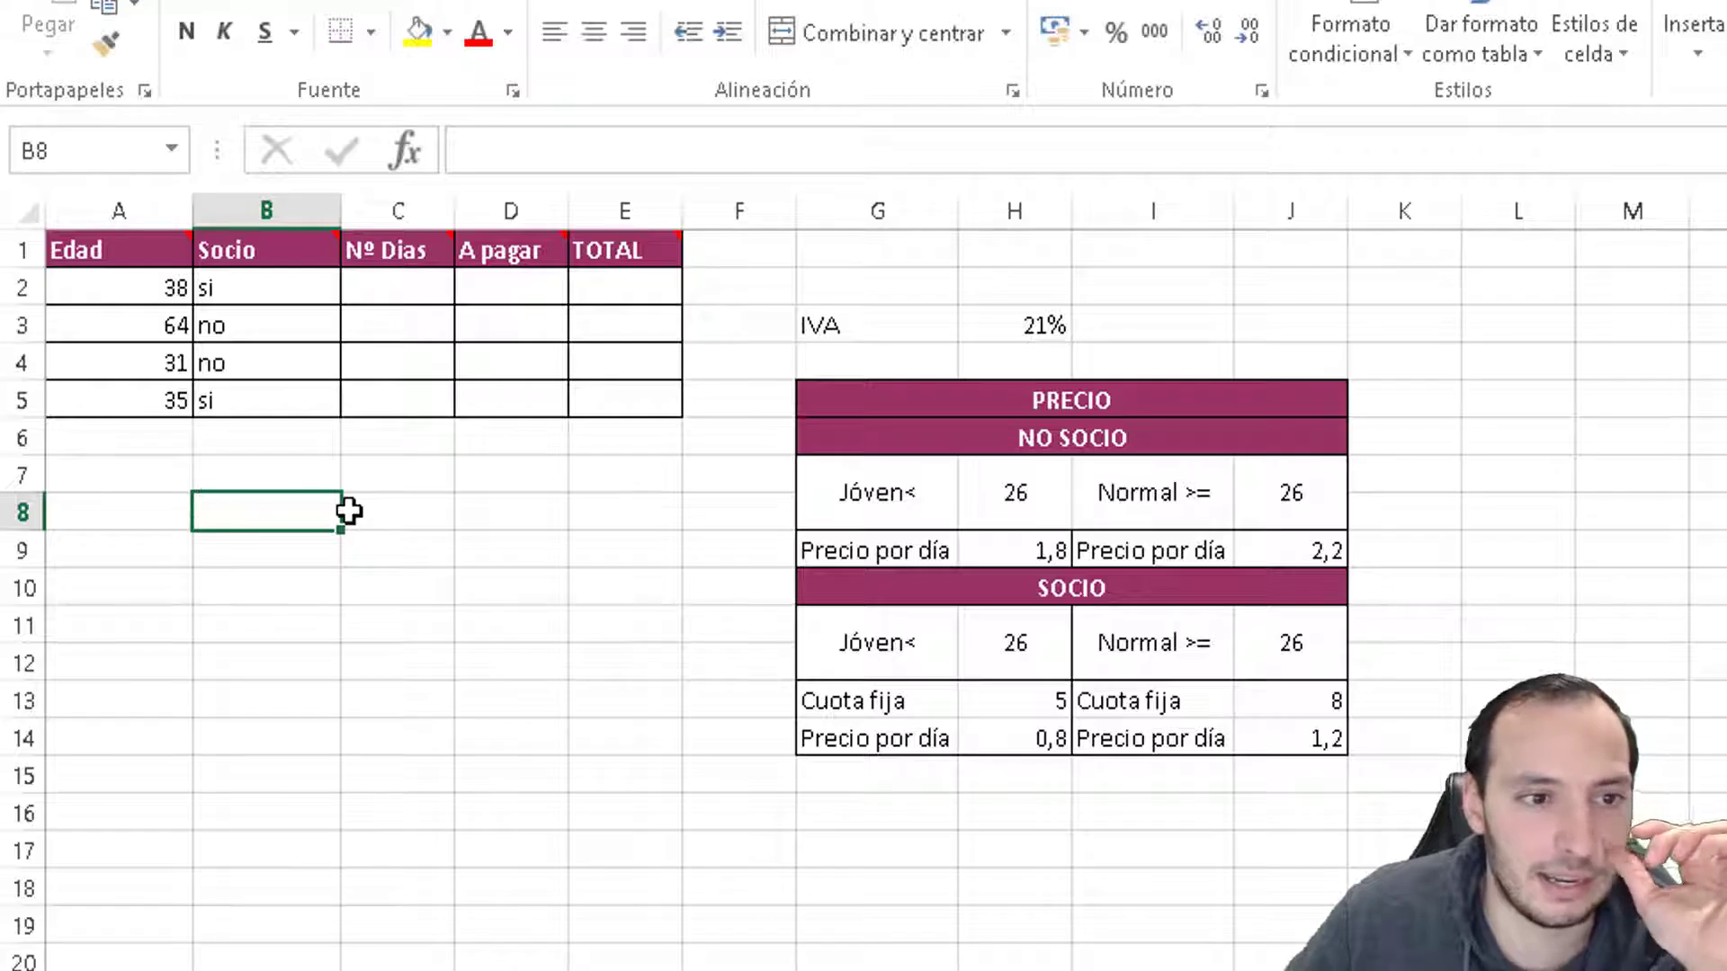
{"action": "left_click", "coordinate": [573, 558]}
{"action": "left_click", "coordinate": [276, 468]}
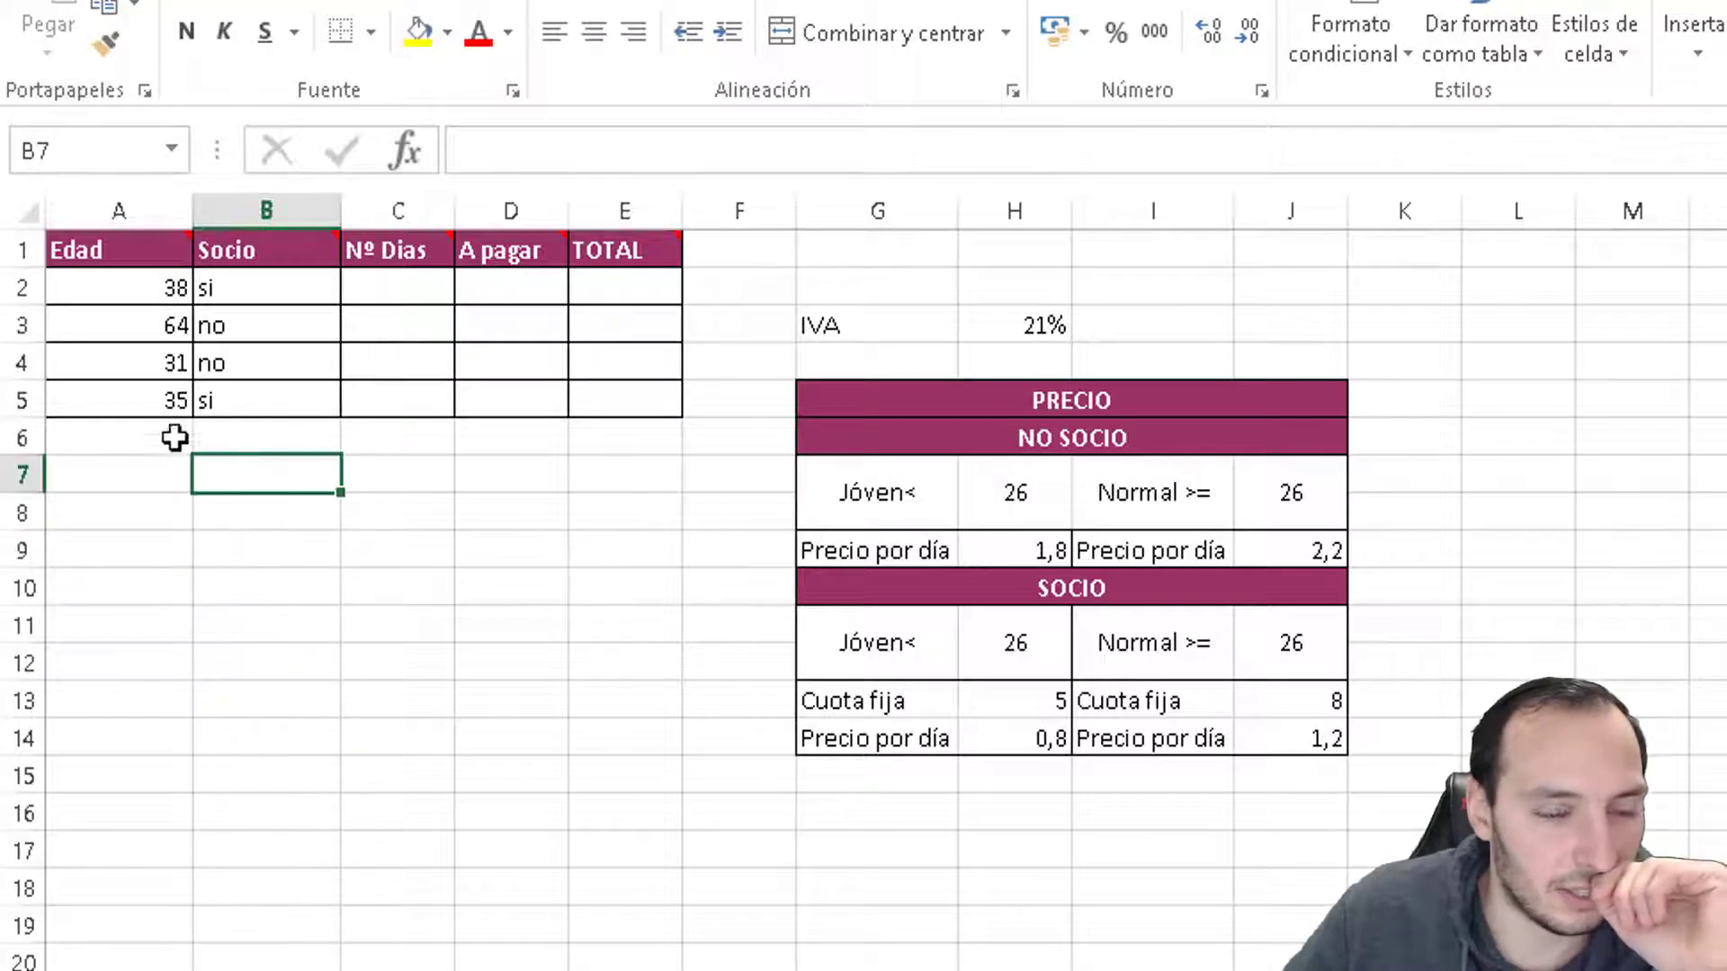
{"action": "left_click", "coordinate": [418, 286]}
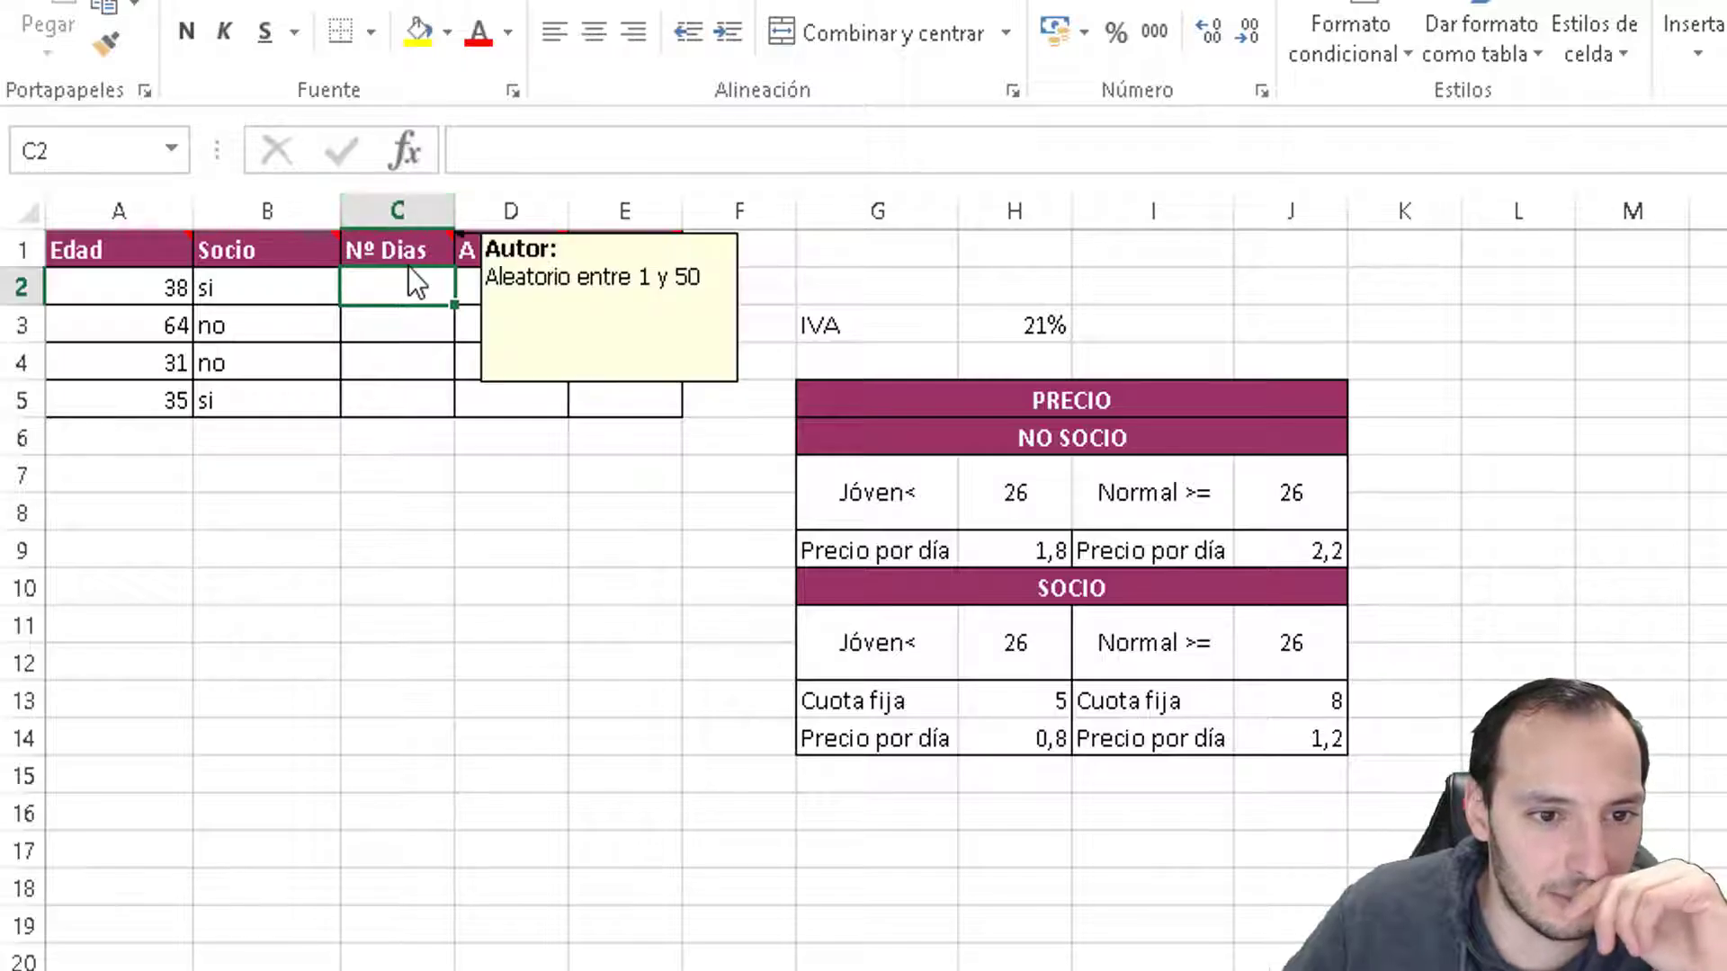
- Enter =ALEATORIO.ENTRE(1;50) in C2 and fill it down to C5
{"action": "mouse_move", "coordinate": [354, 256]}
{"action": "type", "text": "=alea"}
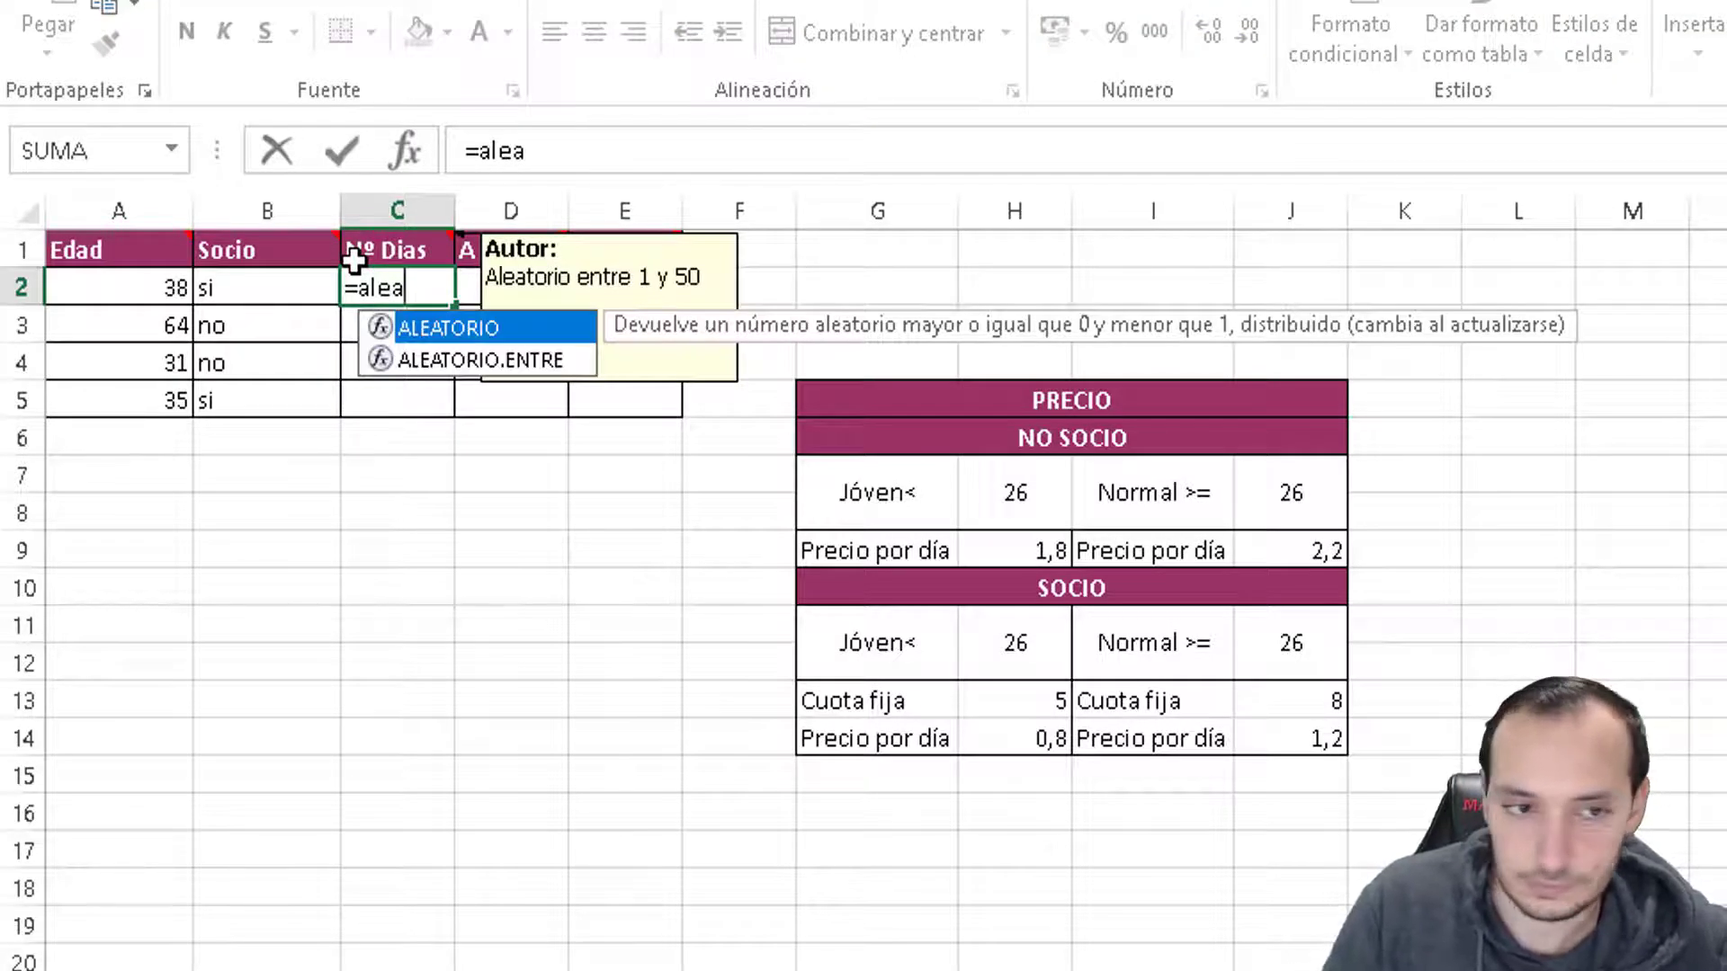
{"action": "type", "text": "t"}
{"action": "key", "text": "Down"}
{"action": "key", "text": "Tab"}
{"action": "type", "text": "1"}
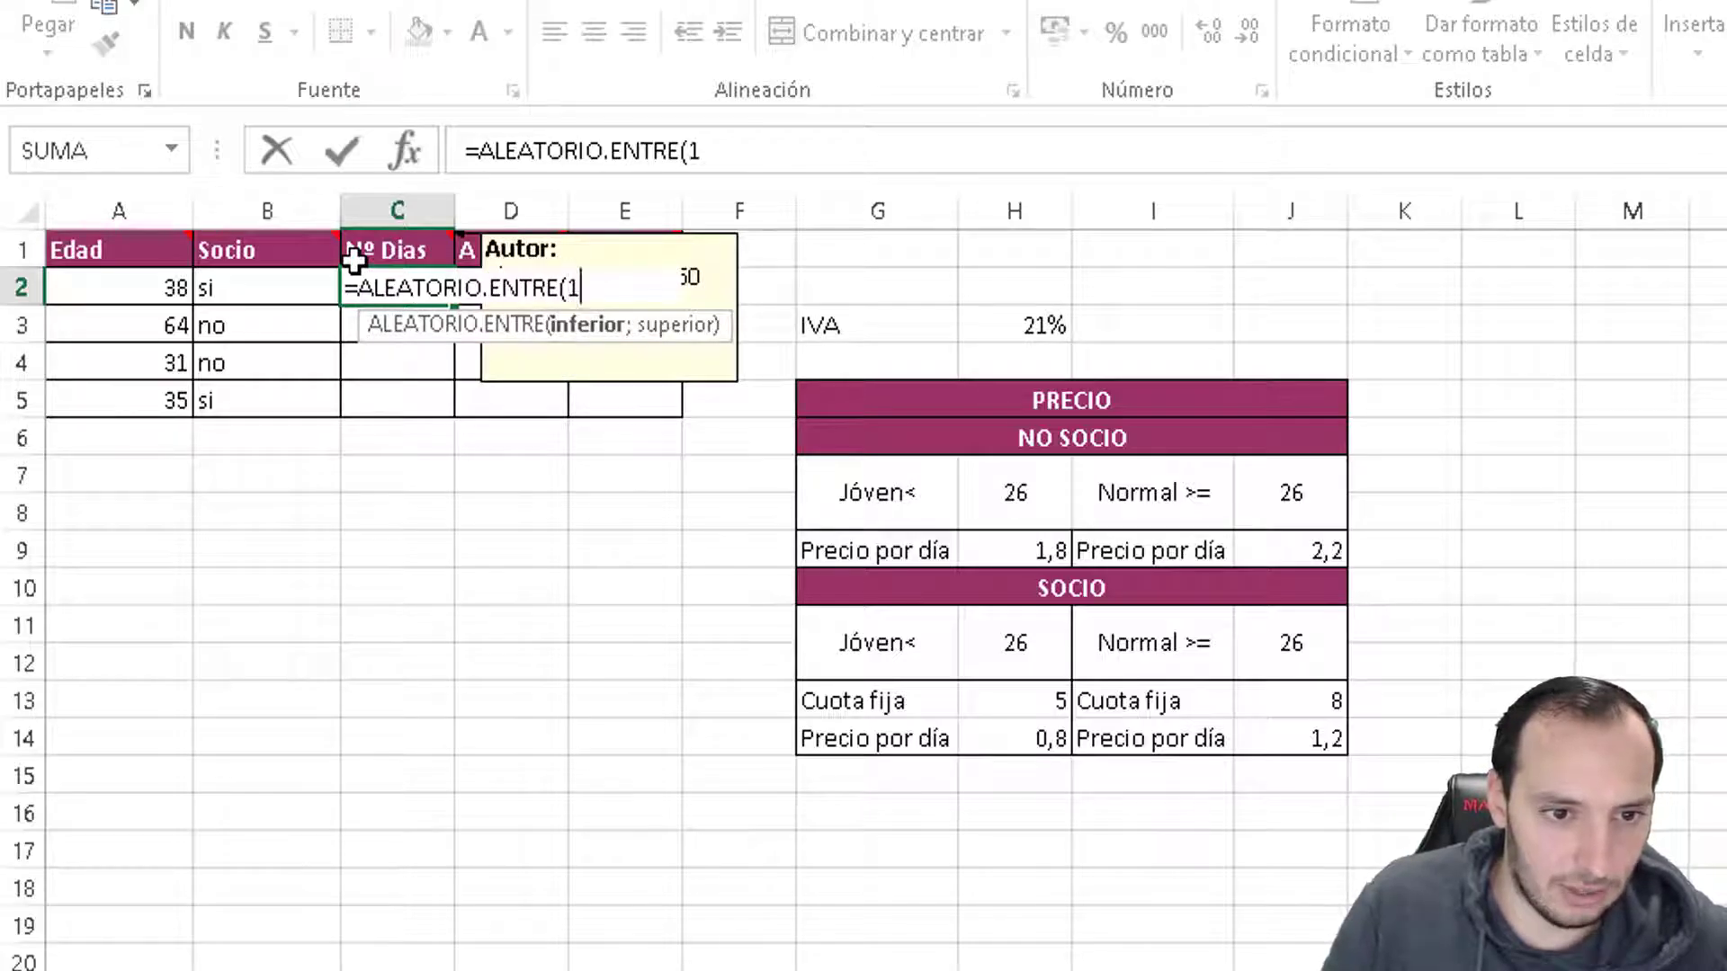
{"action": "type", "text": ";50)"}
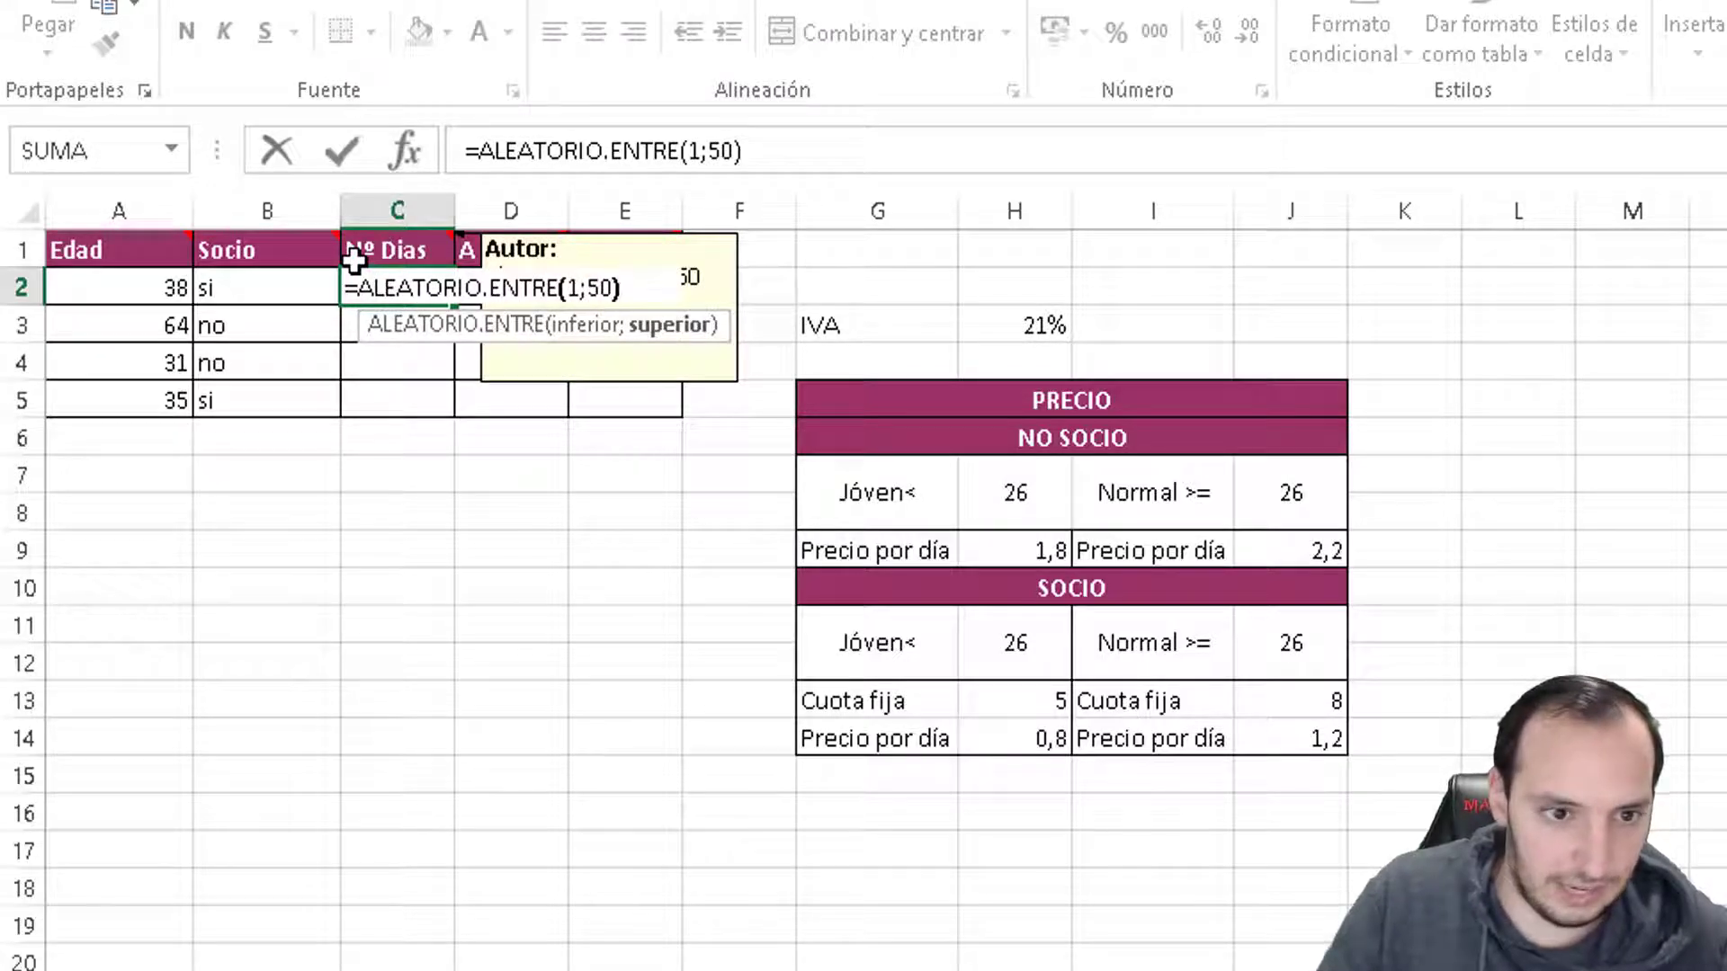
{"action": "key", "text": "Return"}
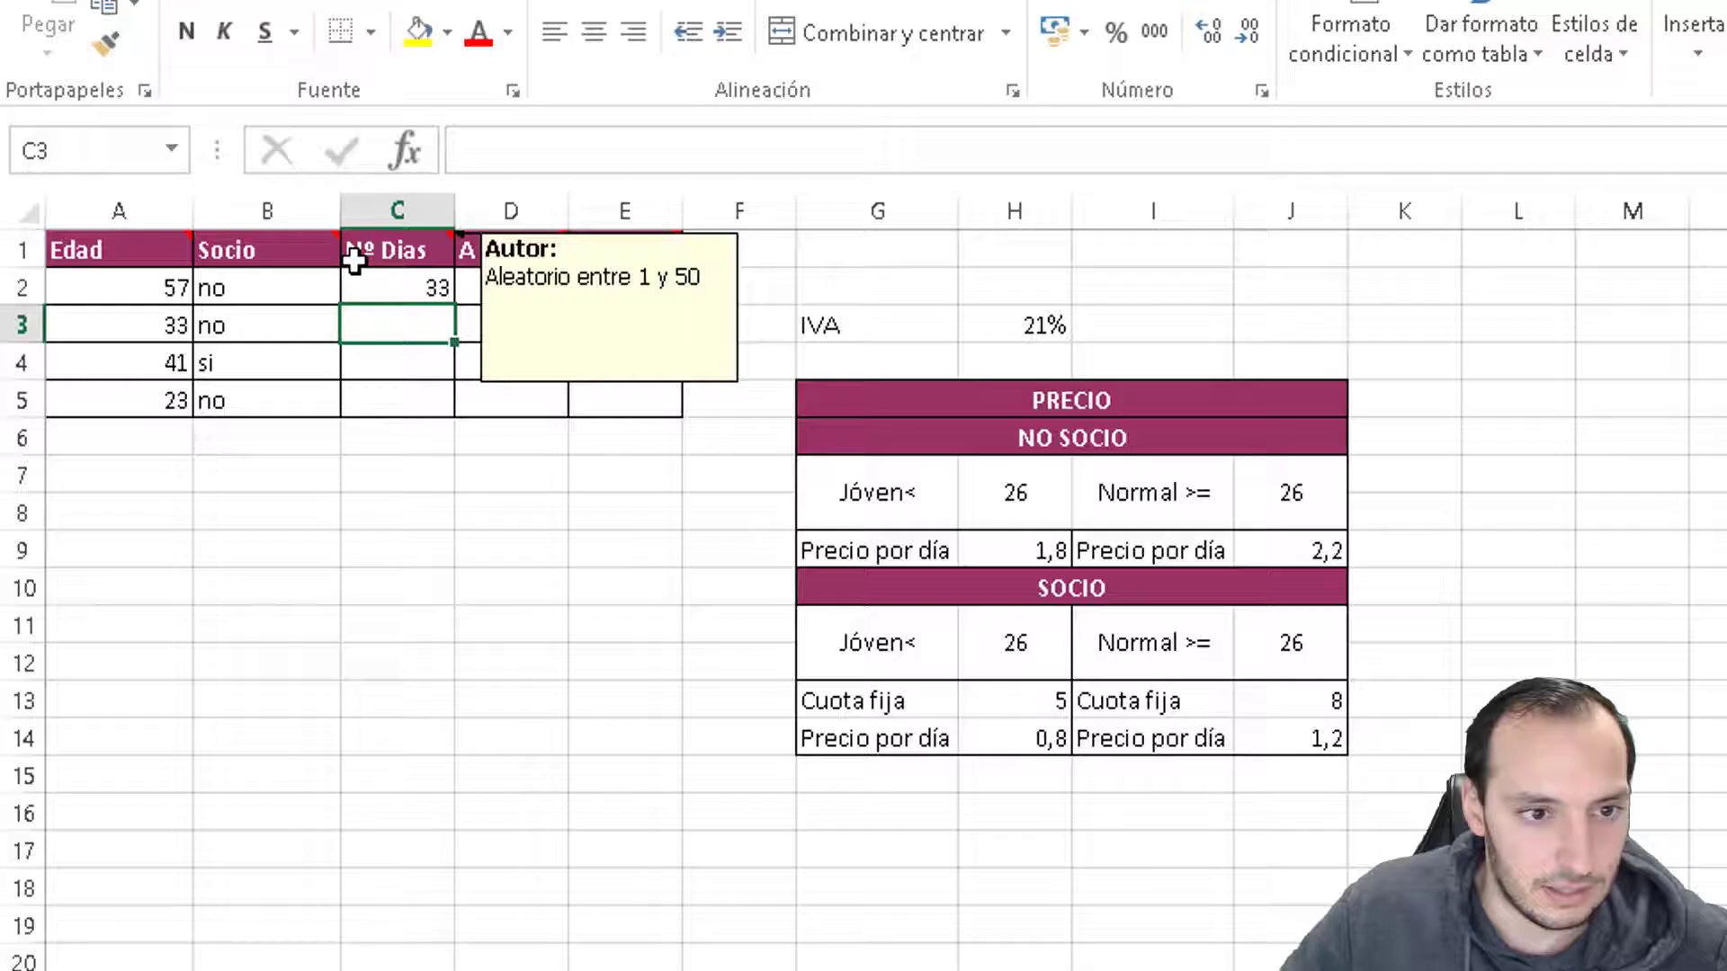
{"action": "left_click", "coordinate": [432, 286]}
{"action": "left_click_drag", "start_coordinate": [454, 306], "coordinate": [428, 432]}
{"action": "left_click", "coordinate": [698, 543]}
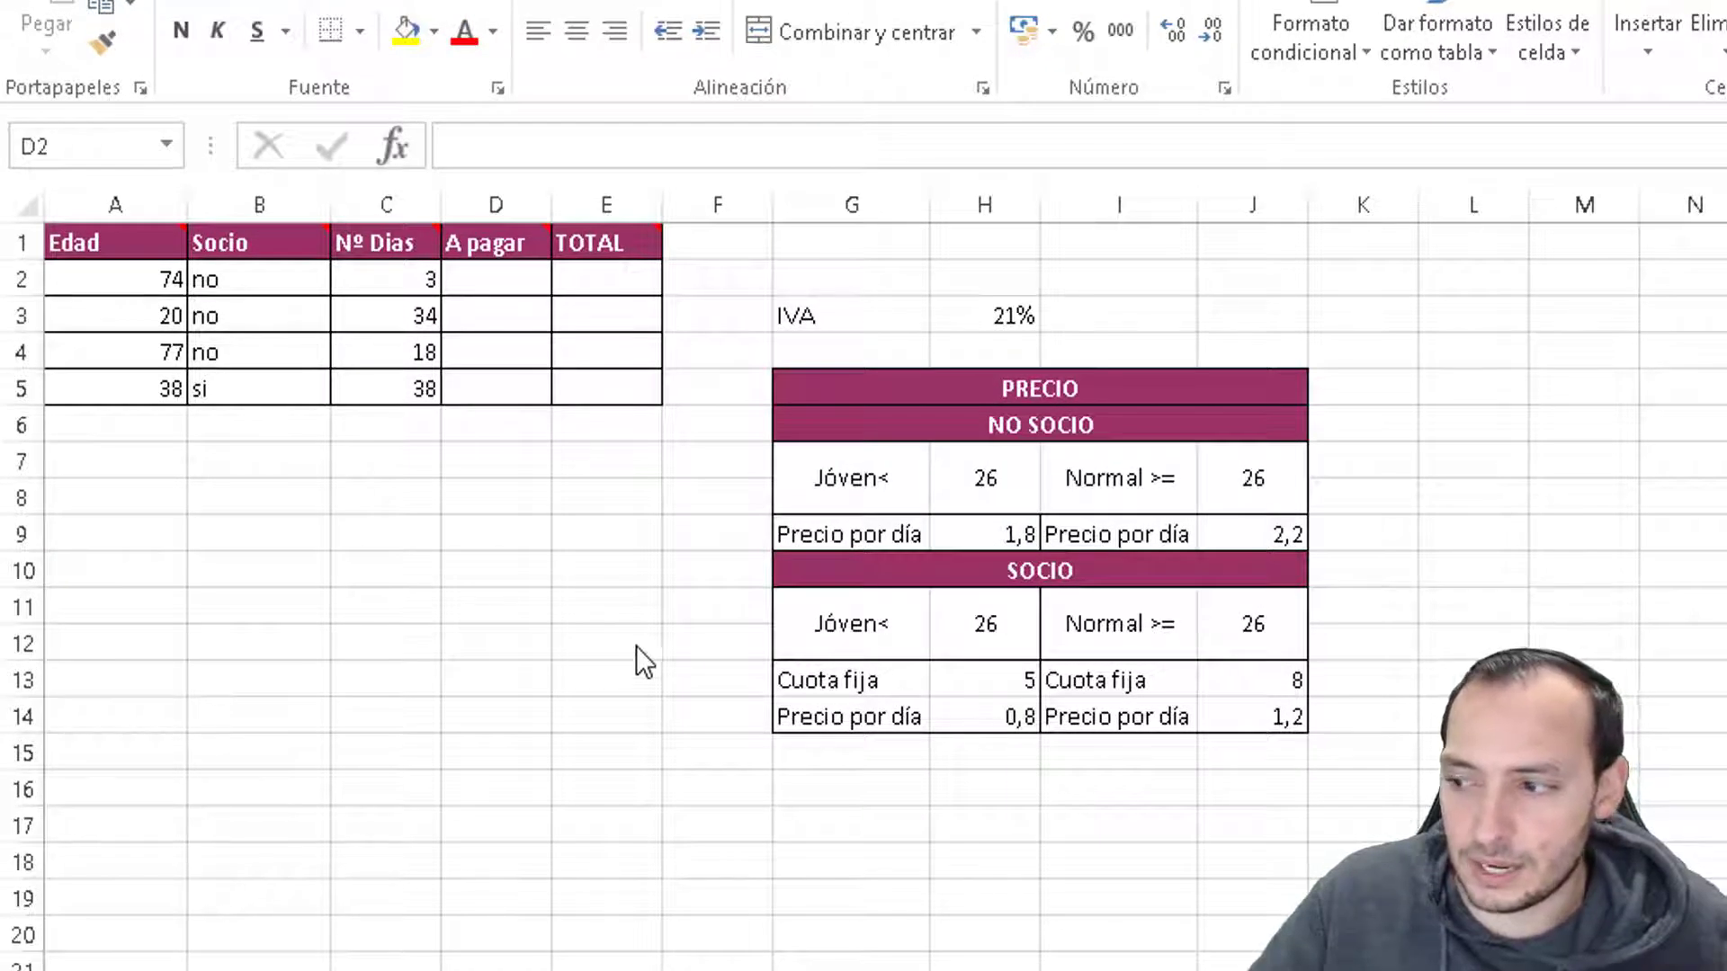
- Start D2's formula as =SI(Y(B2="si"; using the formula bar
{"action": "left_click", "coordinate": [540, 278]}
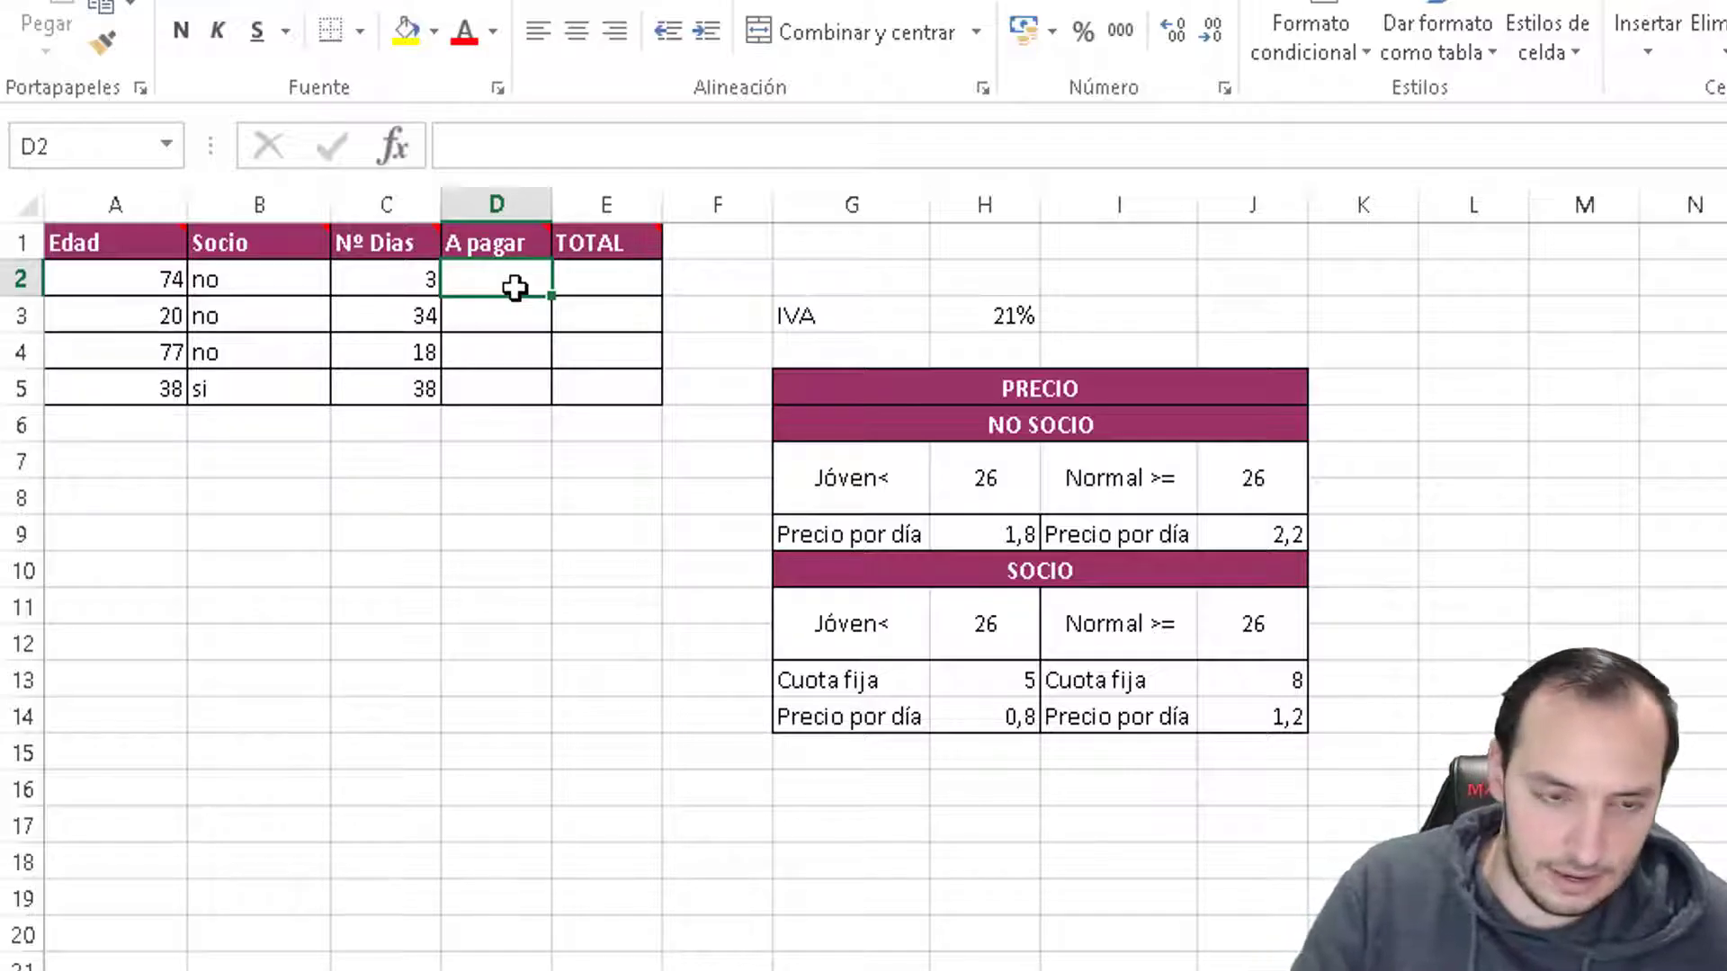
{"action": "type", "text": "=SI"}
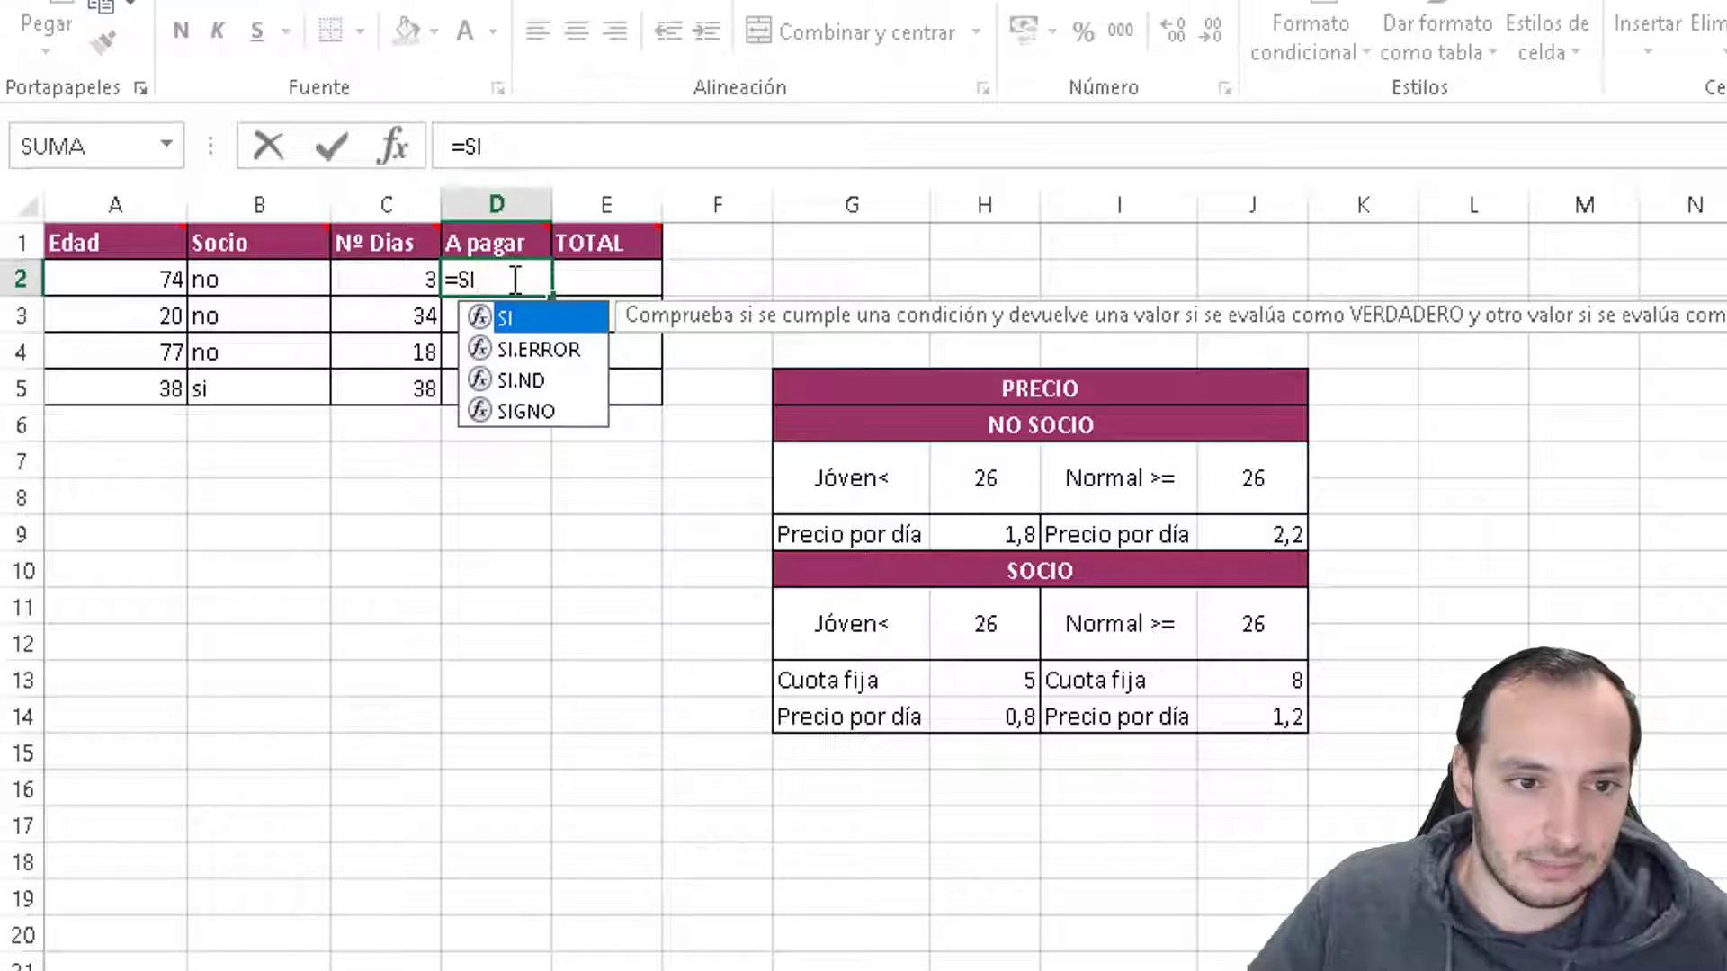
{"action": "type", "text": "("}
{"action": "left_click", "coordinate": [534, 146]}
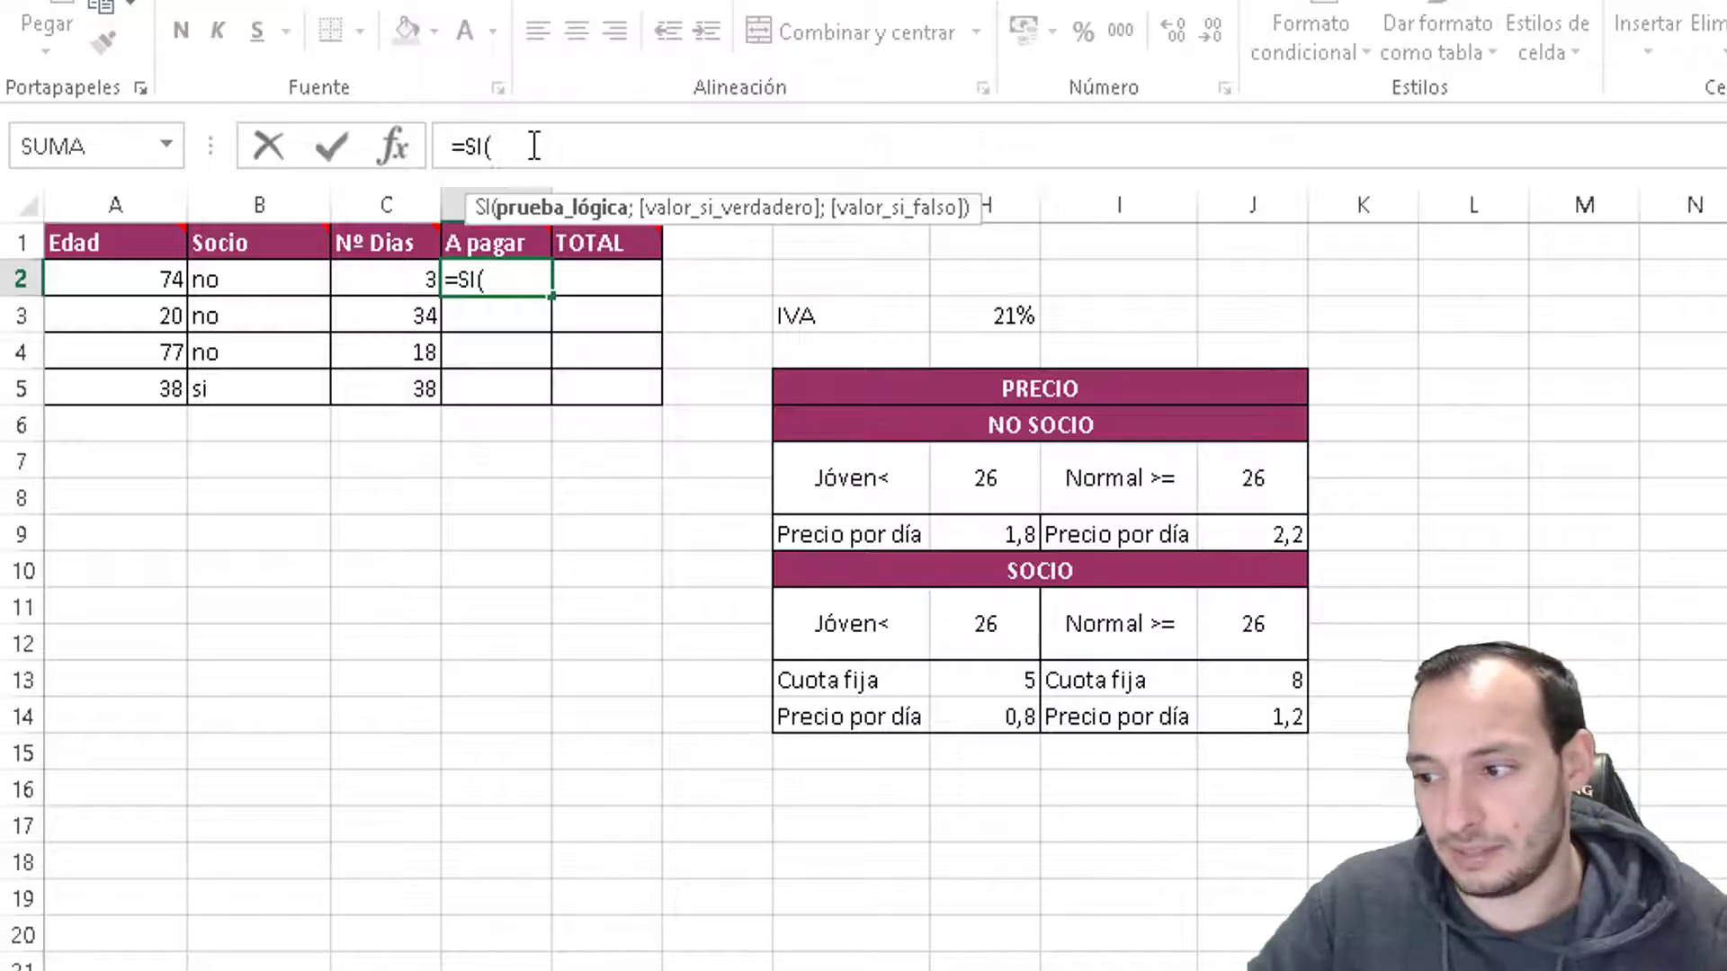
{"action": "type", "text": "Y("}
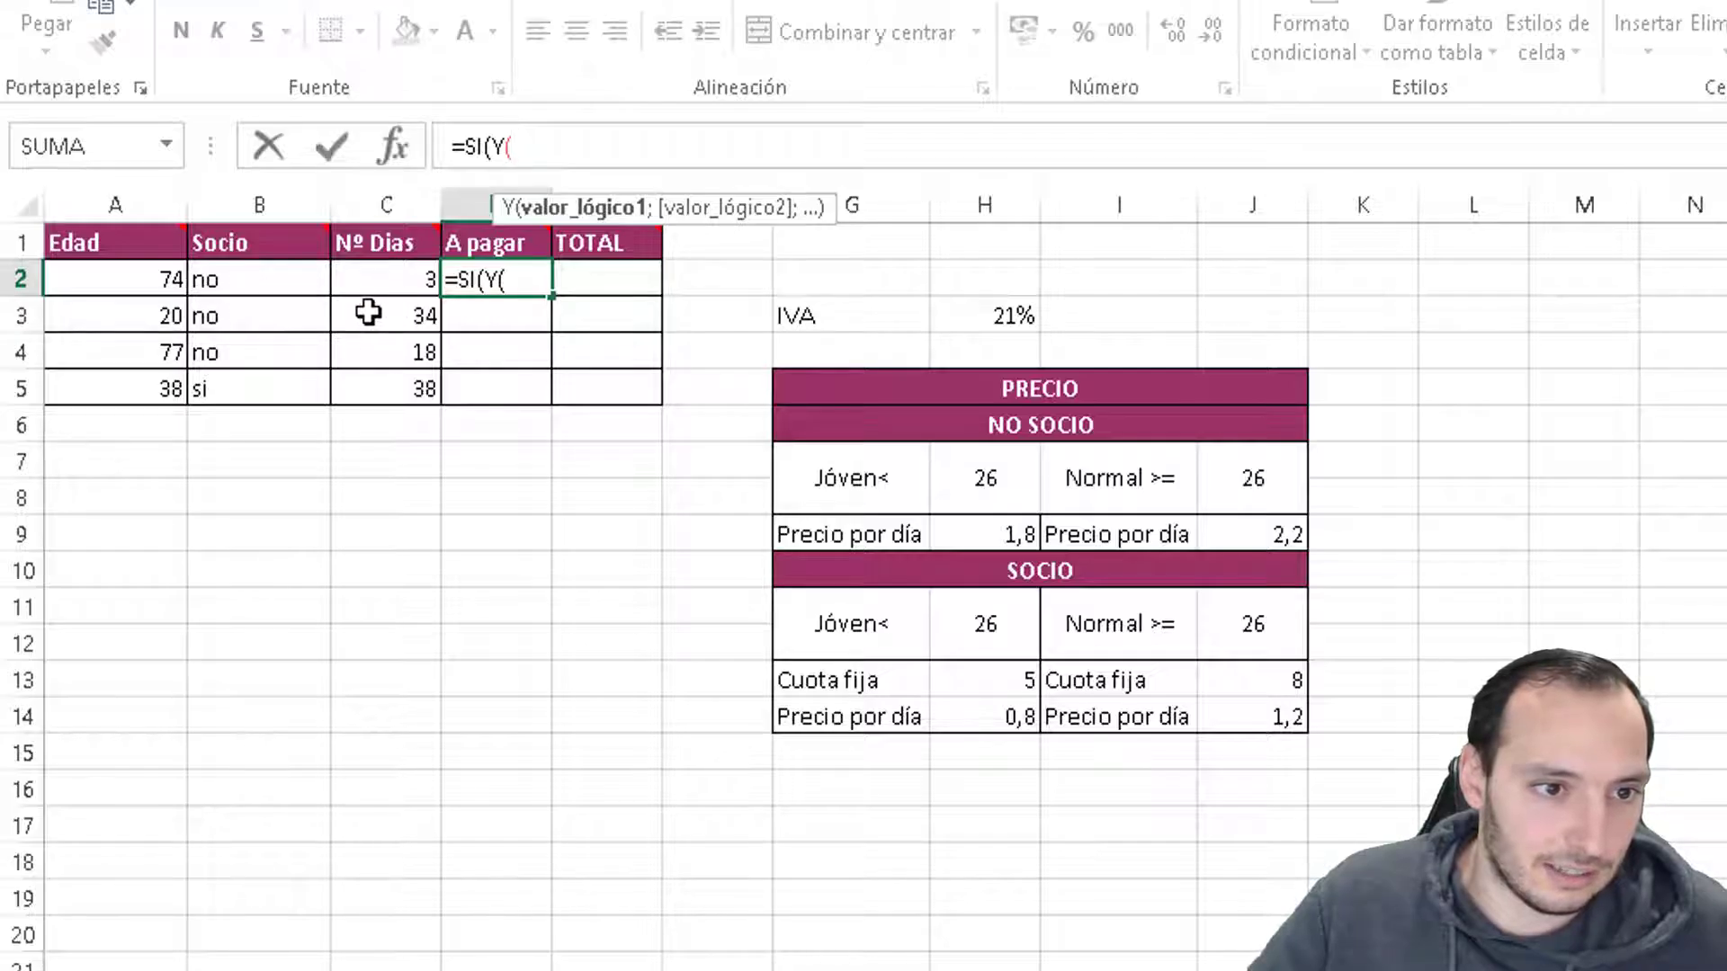
{"action": "left_click", "coordinate": [261, 281]}
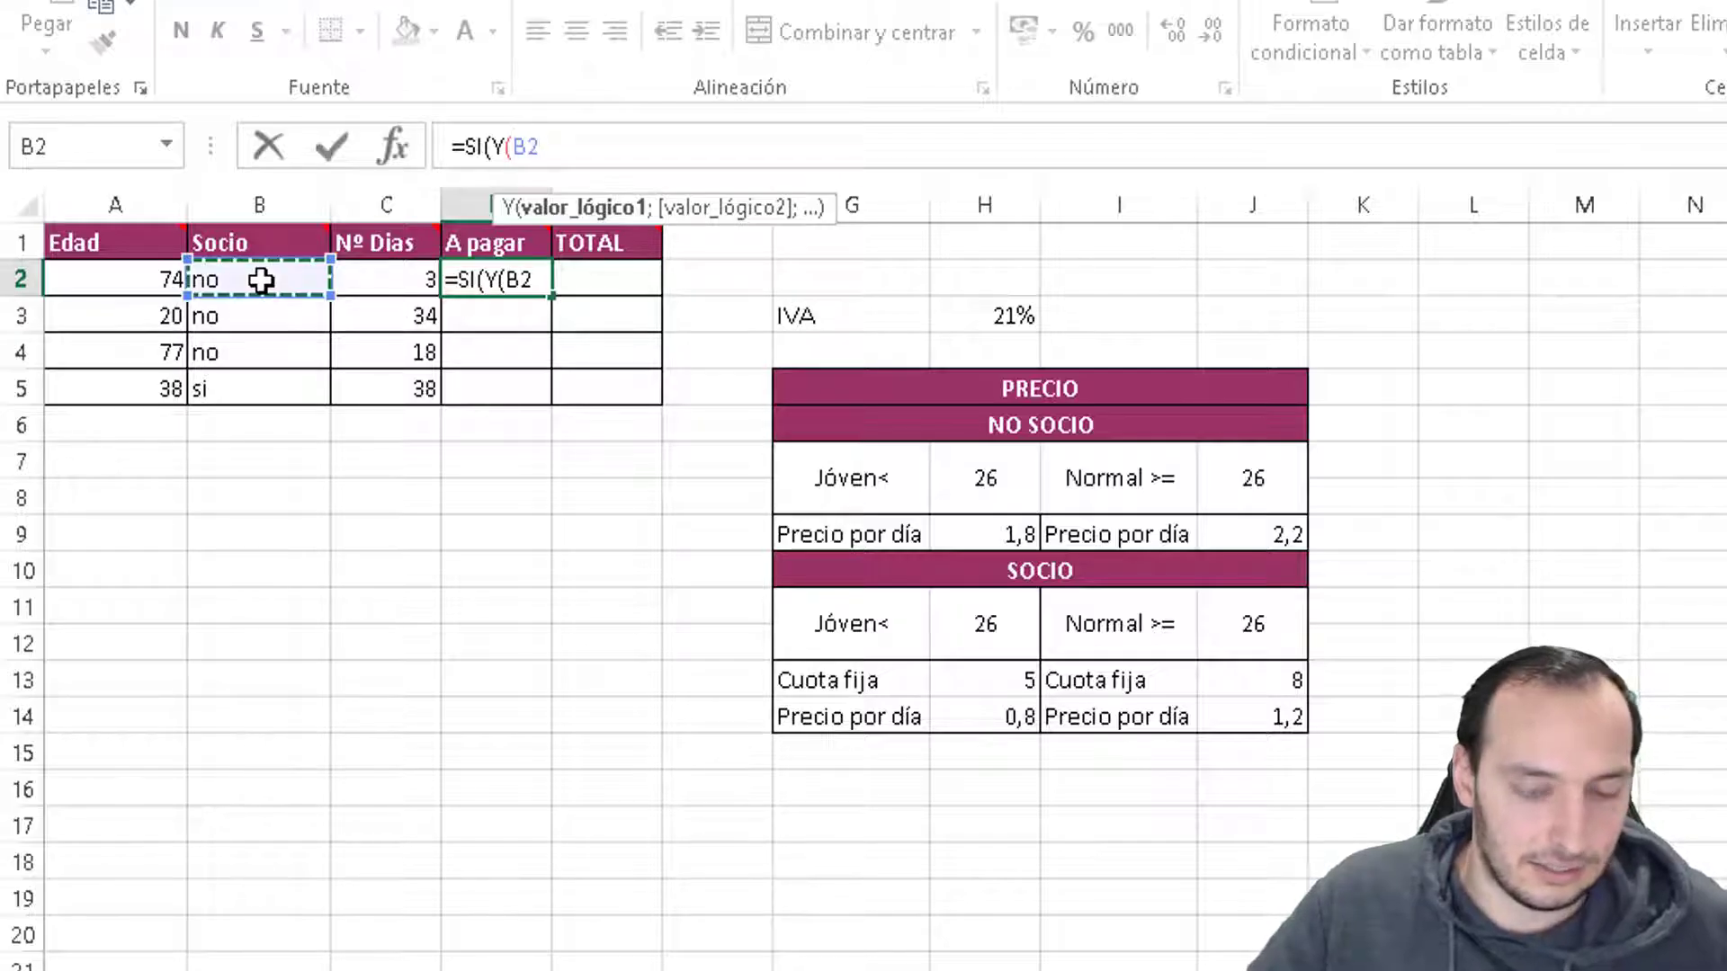
{"action": "type", "text": "="}
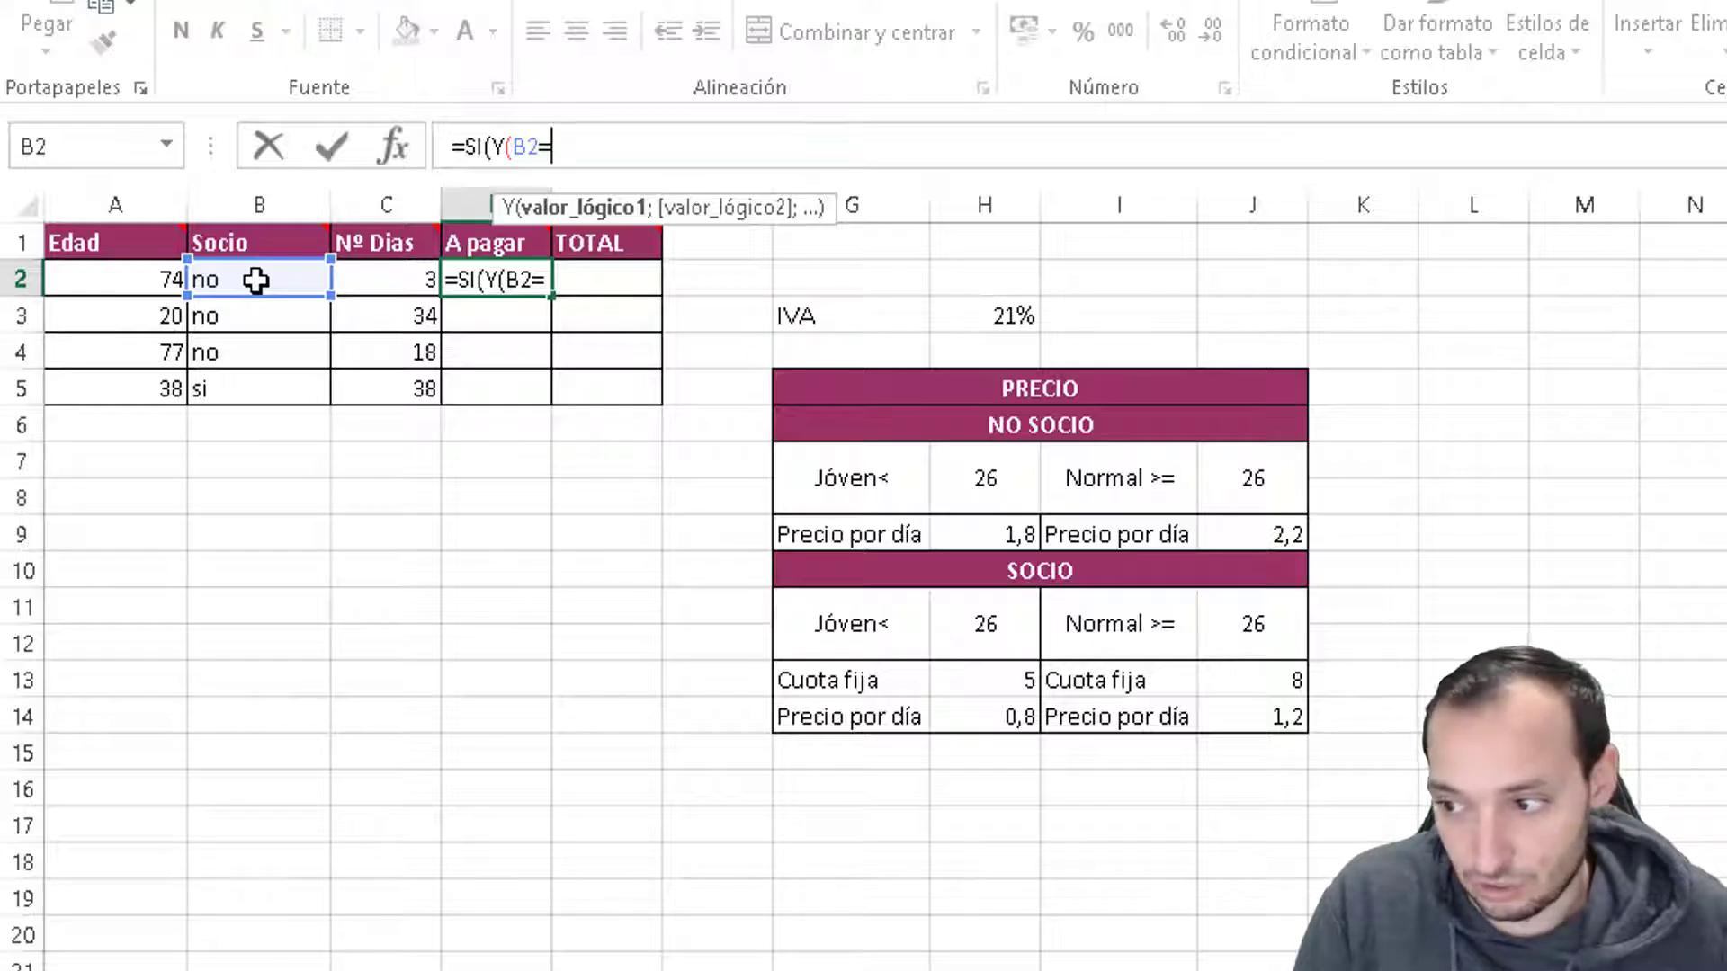
{"action": "type", "text": "s"}
{"action": "key", "text": "BackSpace"}
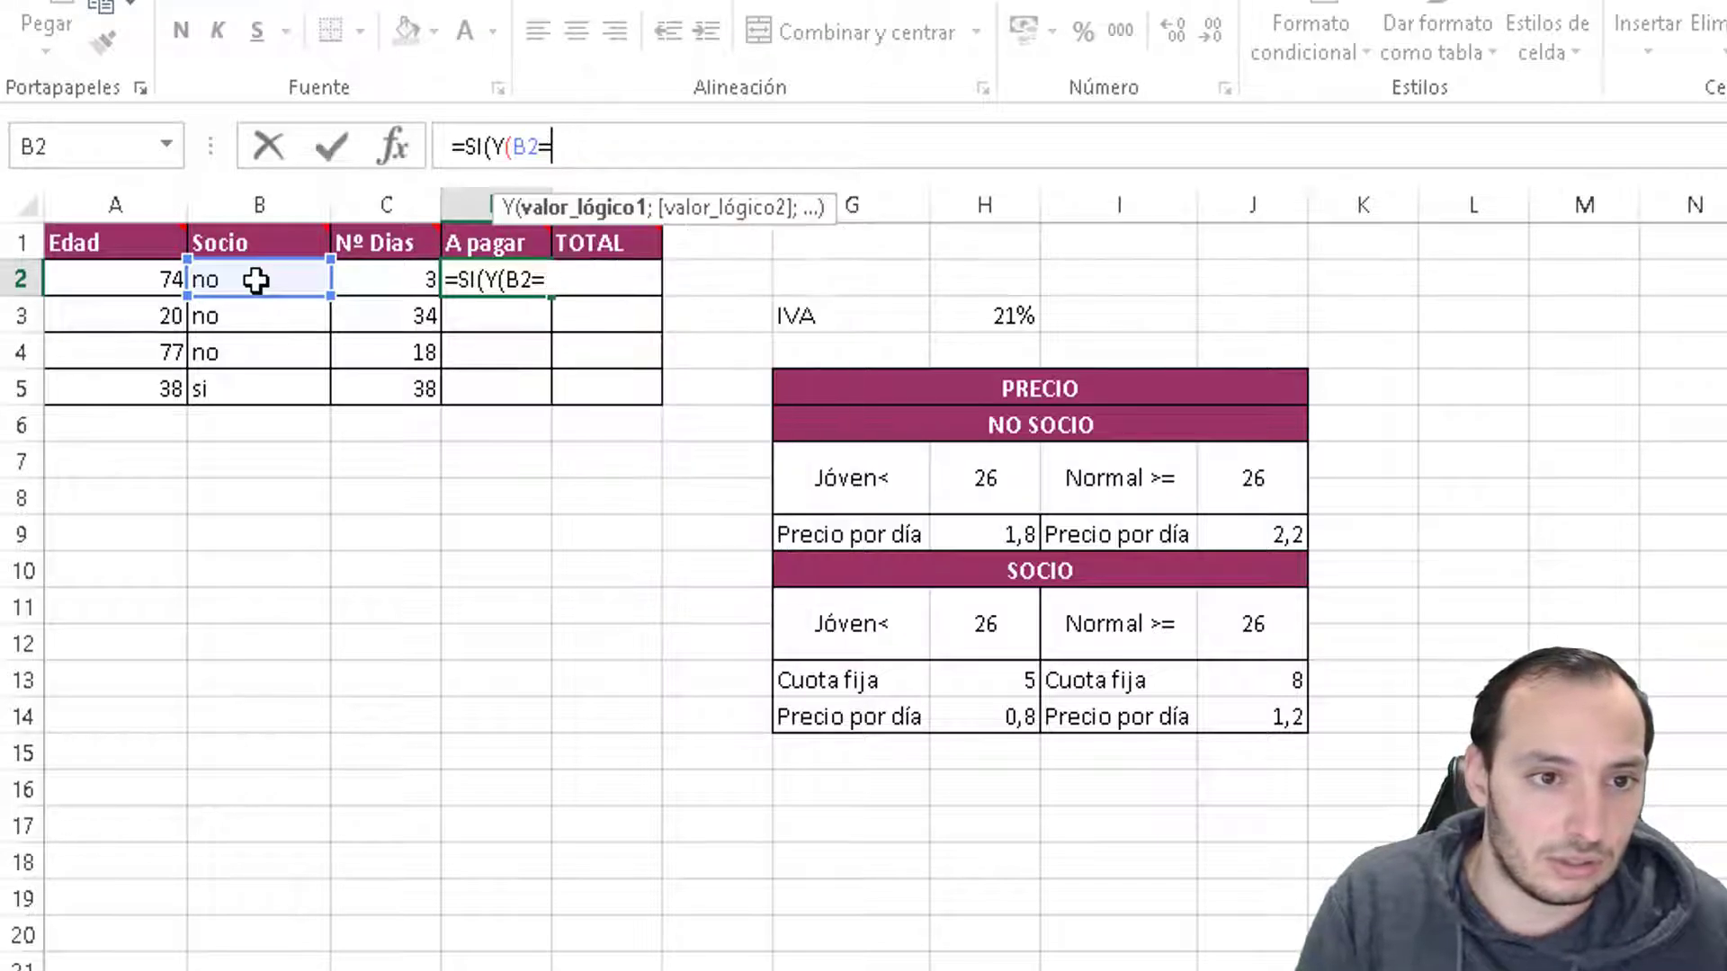
{"action": "type", "text": "\"si\""}
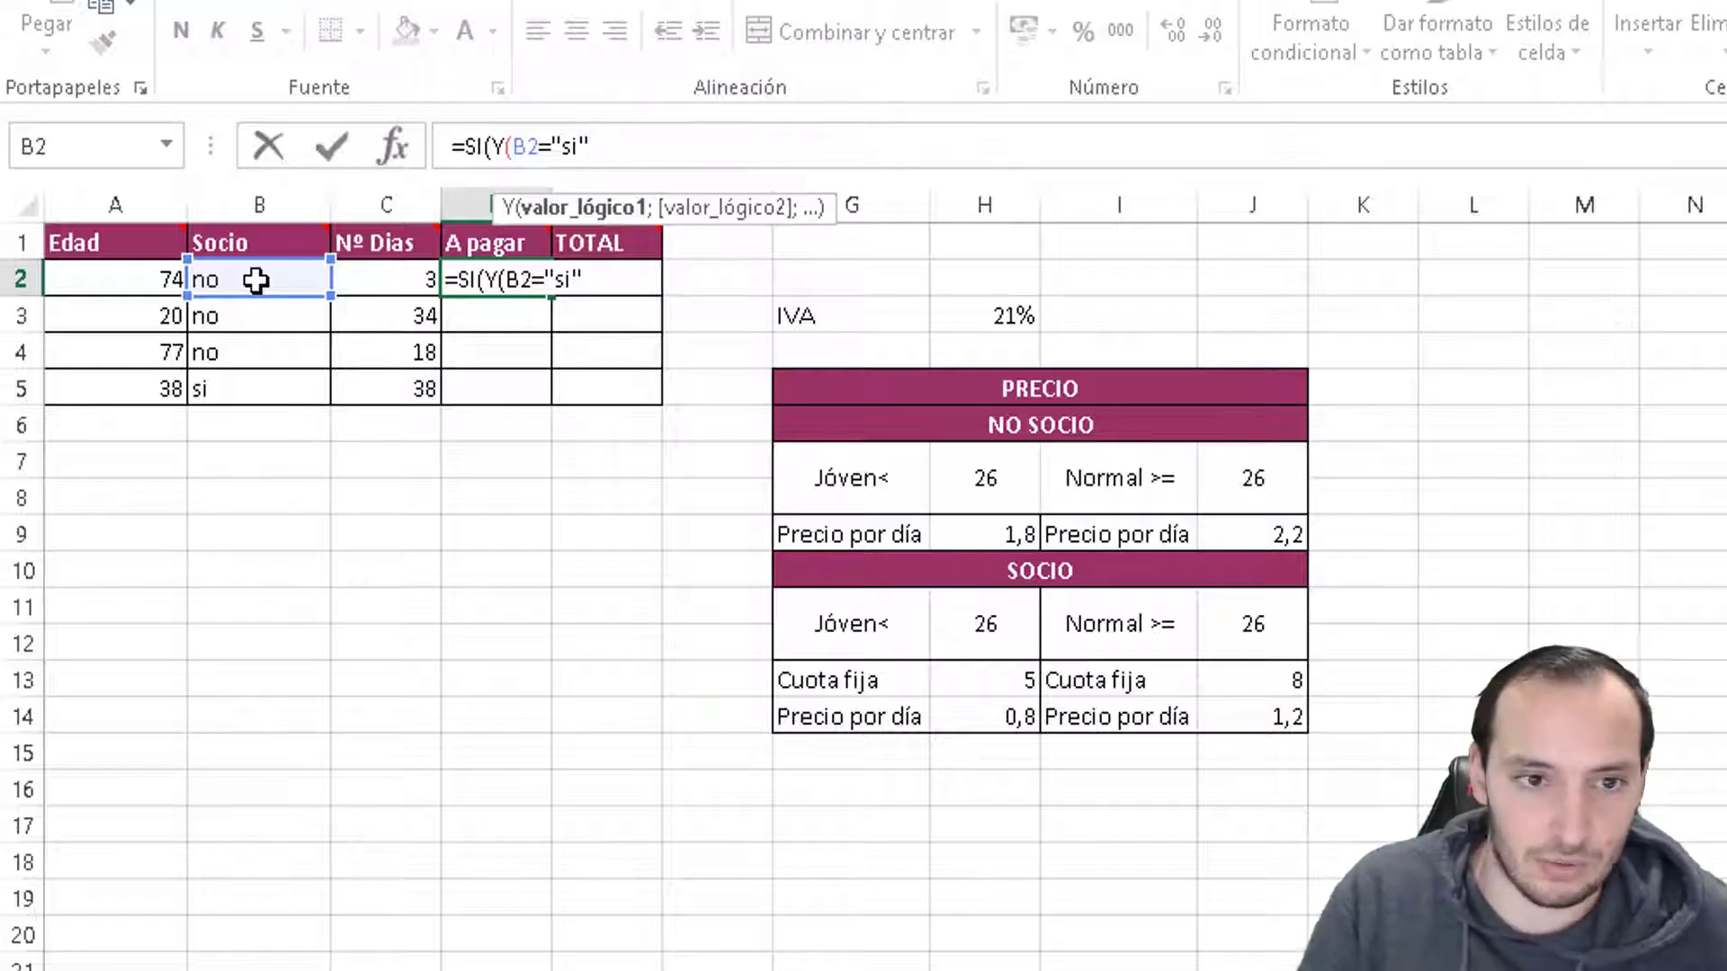
{"action": "type", "text": ";"}
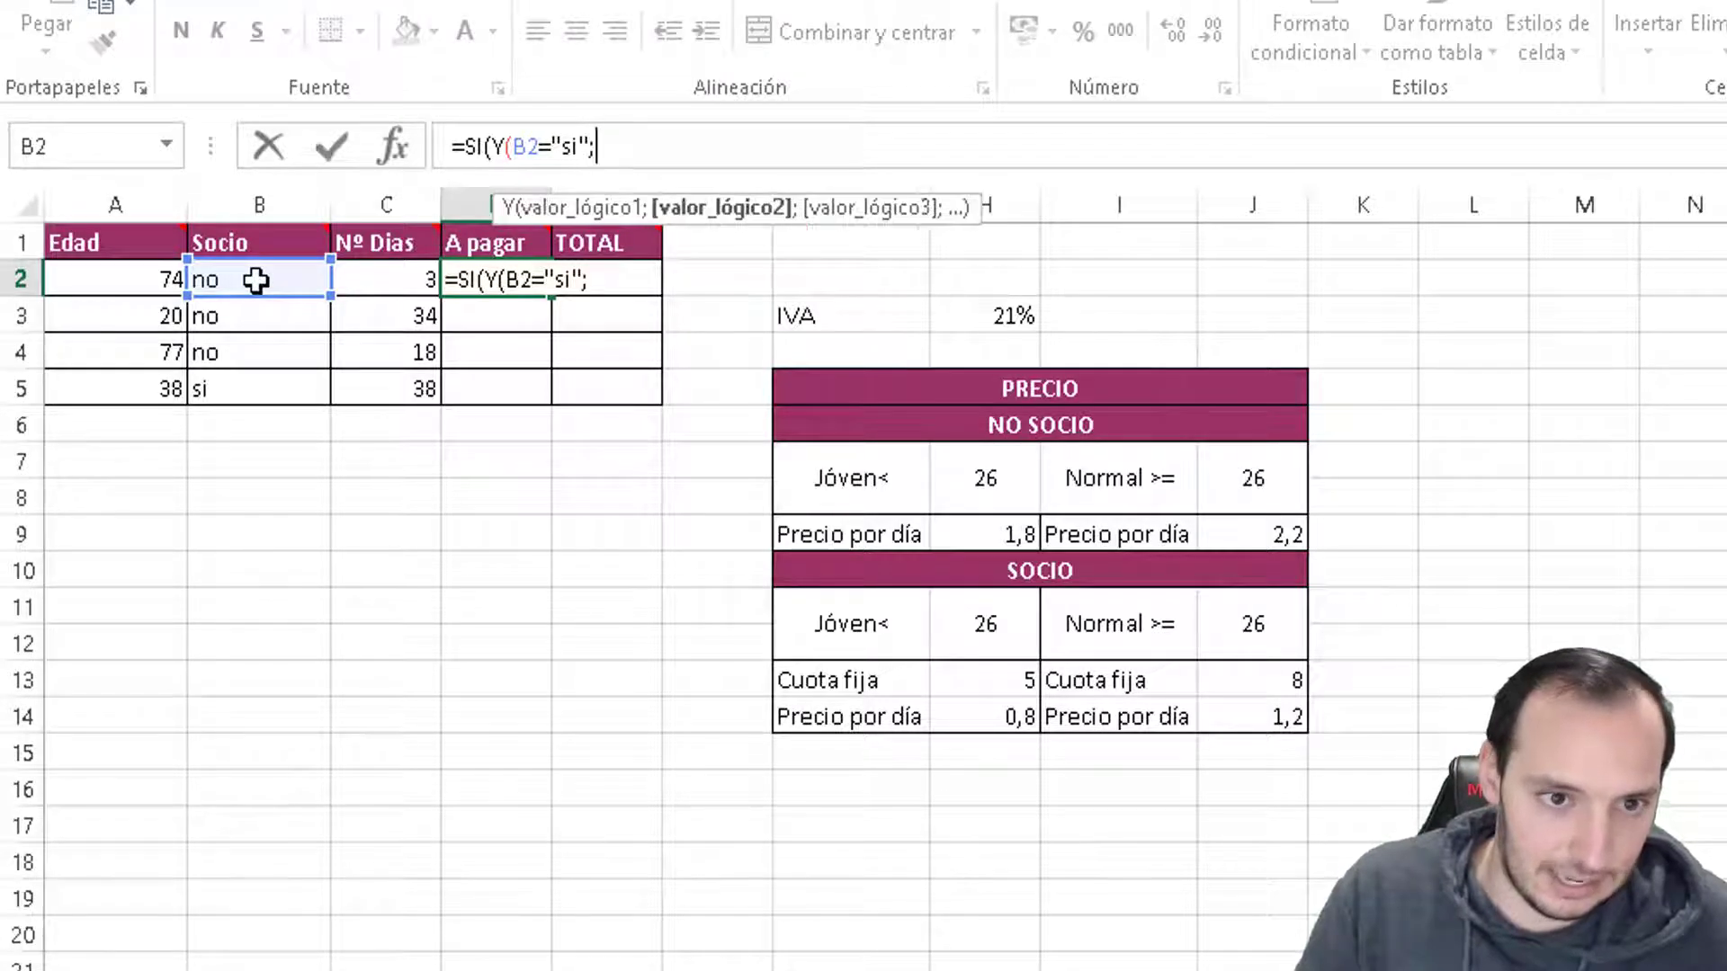
- Add the age condition A2<26 to close the Y test
{"action": "left_click", "coordinate": [141, 288]}
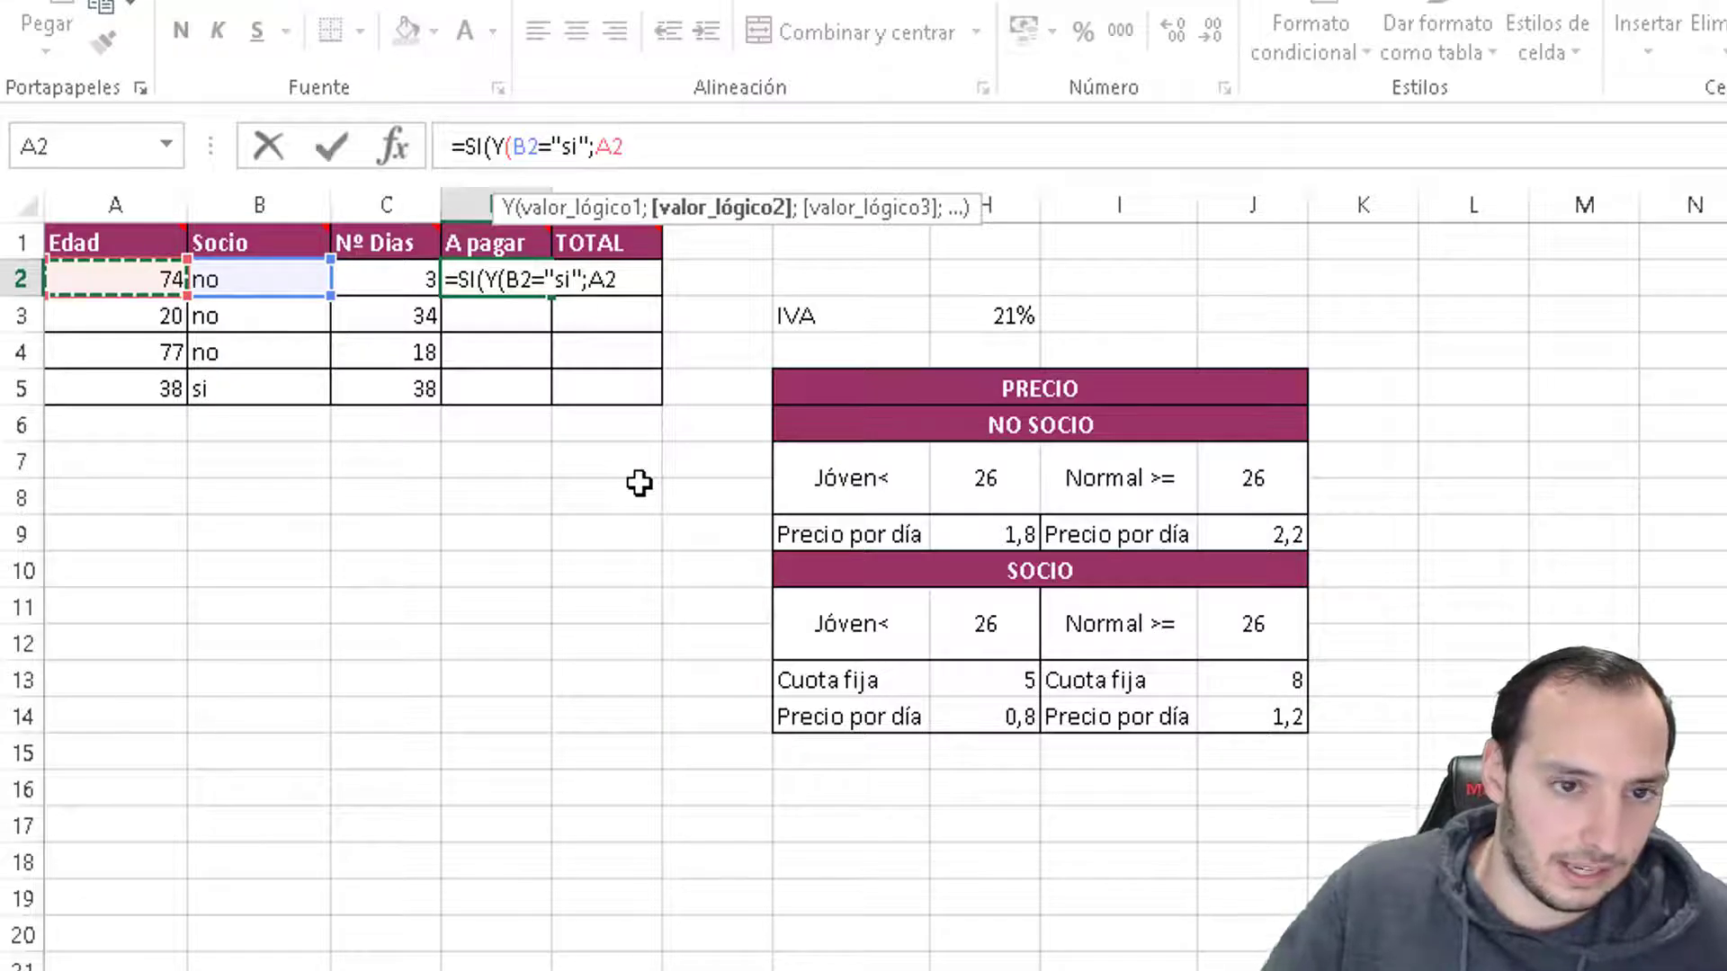
{"action": "type", "text": "<"}
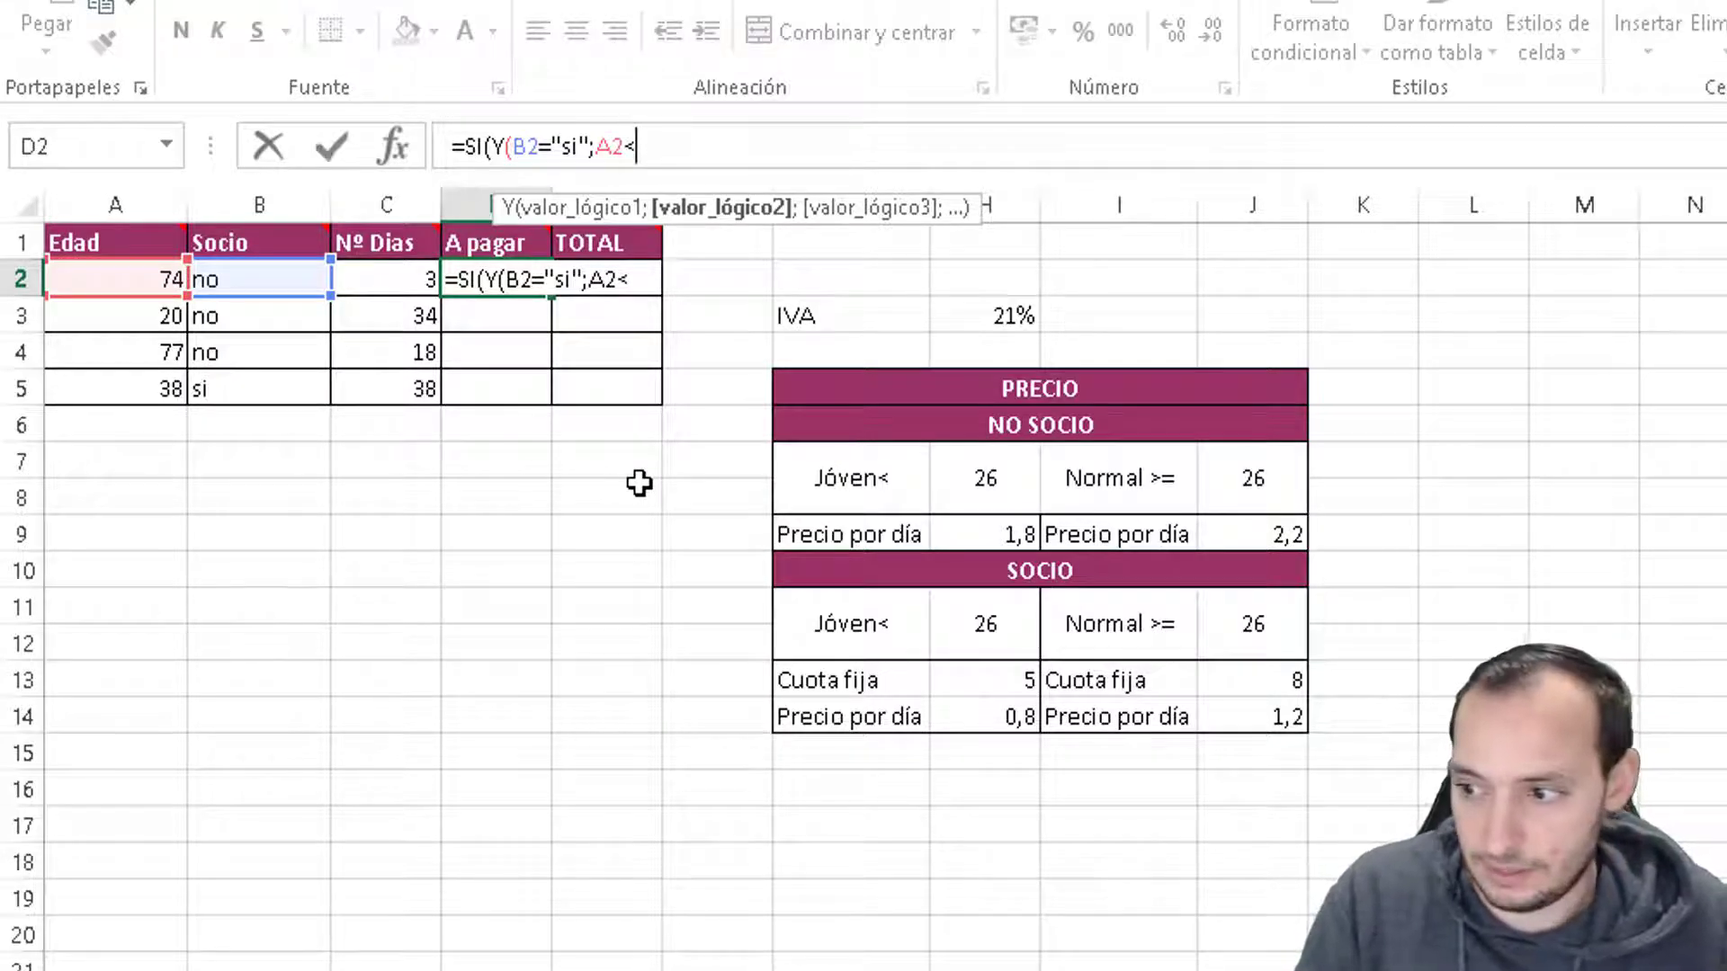
{"action": "type", "text": "6"}
{"action": "key", "text": "BackSpace"}
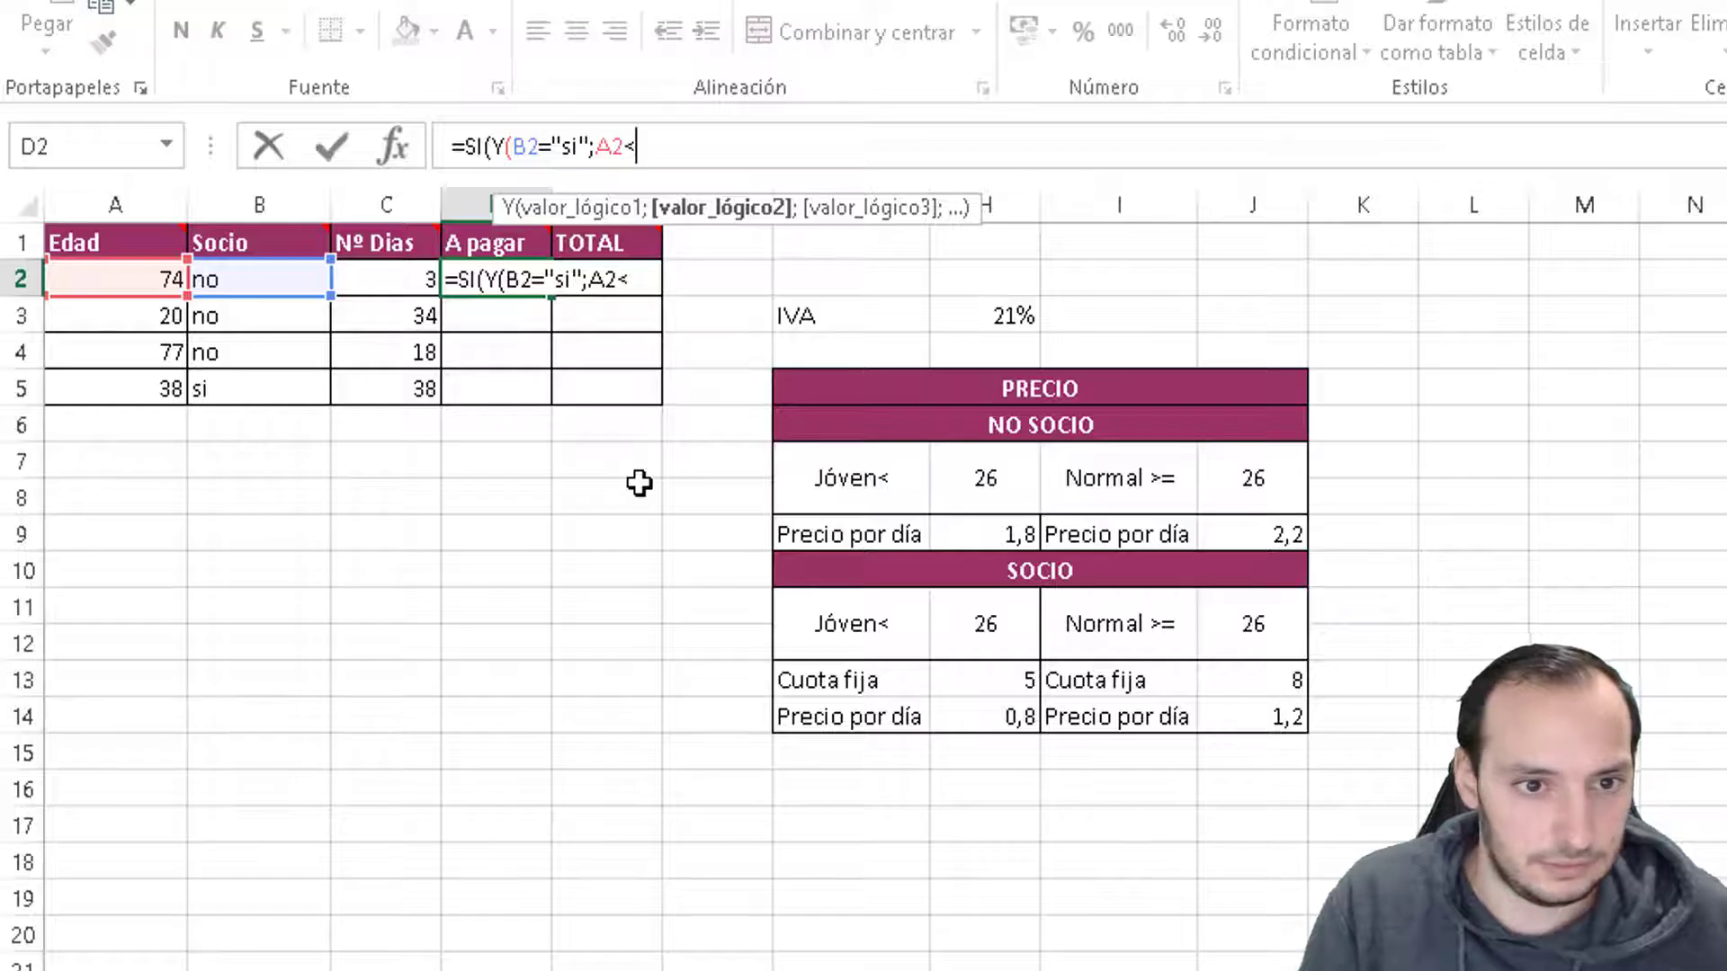
{"action": "type", "text": "22"}
{"action": "key", "text": "BackSpace"}
{"action": "type", "text": "6"}
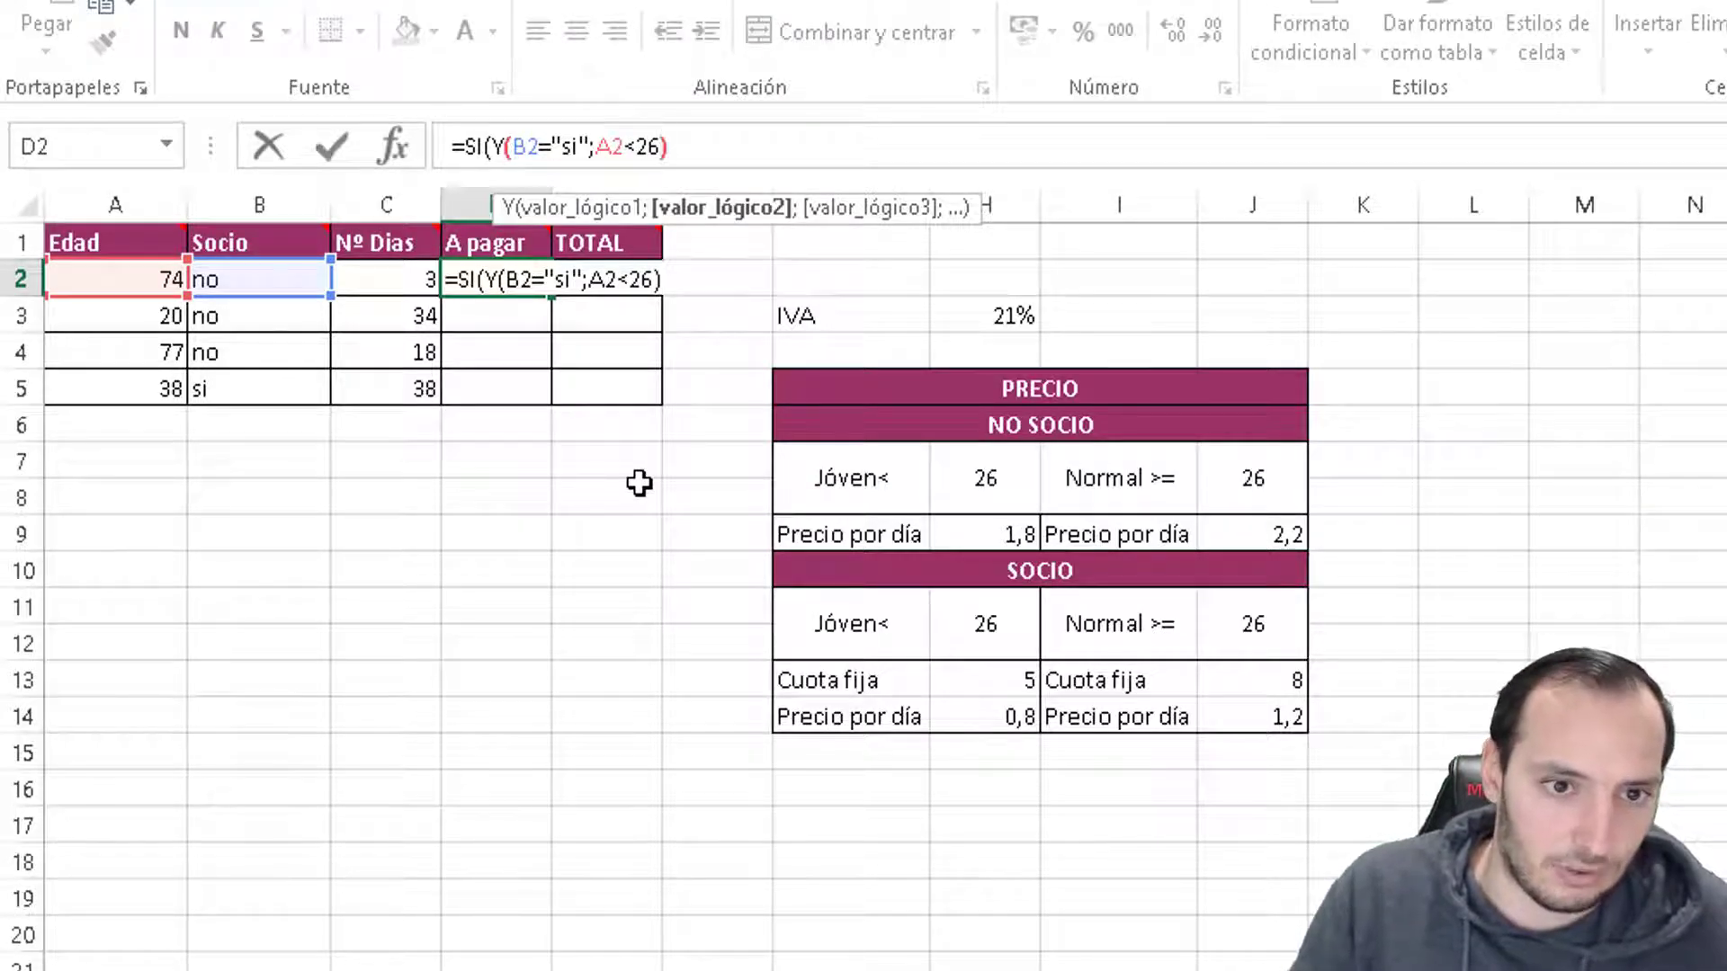
{"action": "type", "text": ");"}
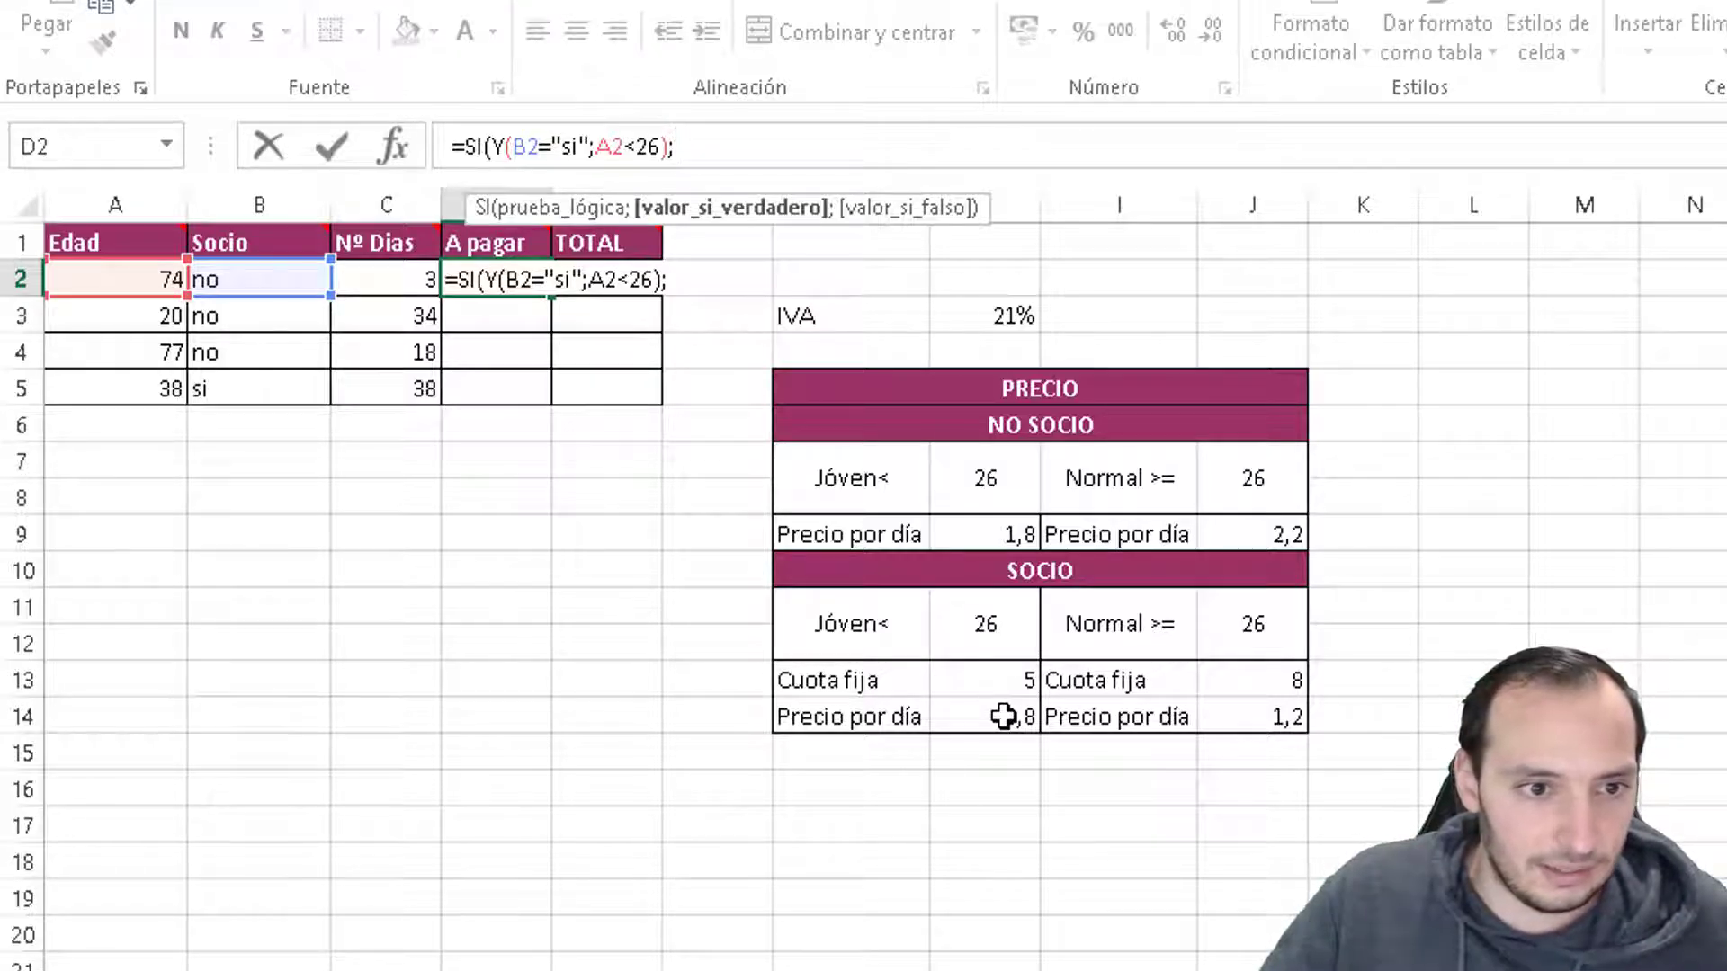
- Add C2*$H$14+$H$13 as the young-socio charge in D2's formula
{"action": "left_click", "coordinate": [416, 278]}
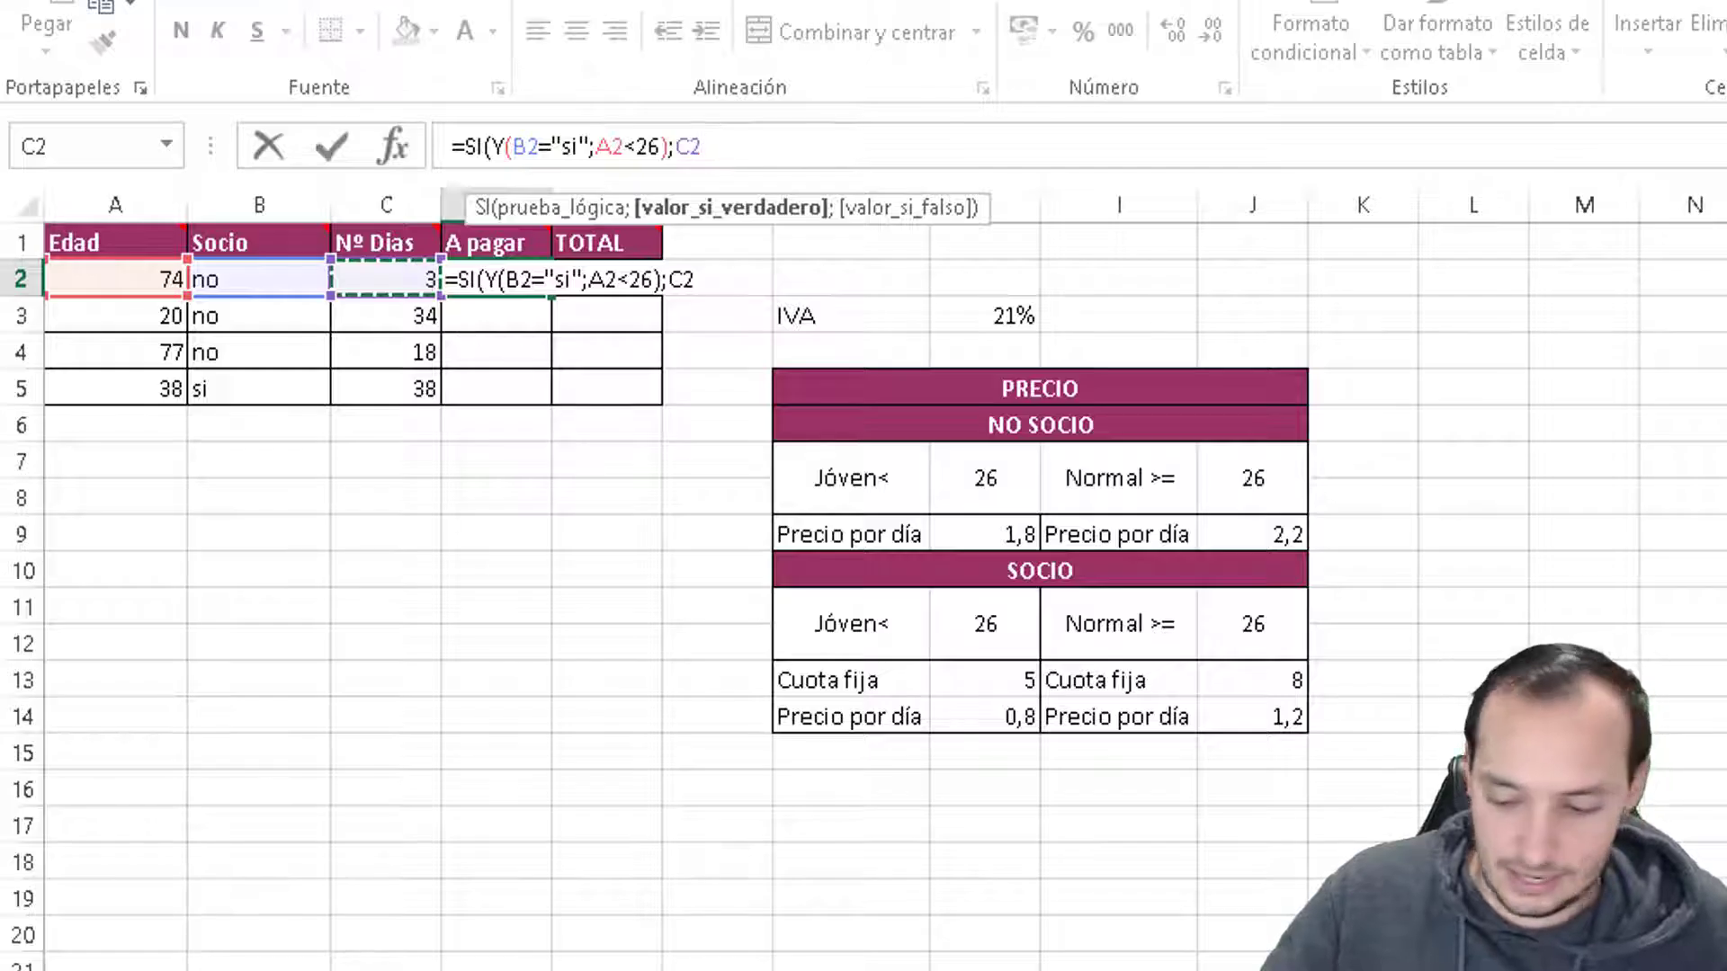
{"action": "type", "text": "*"}
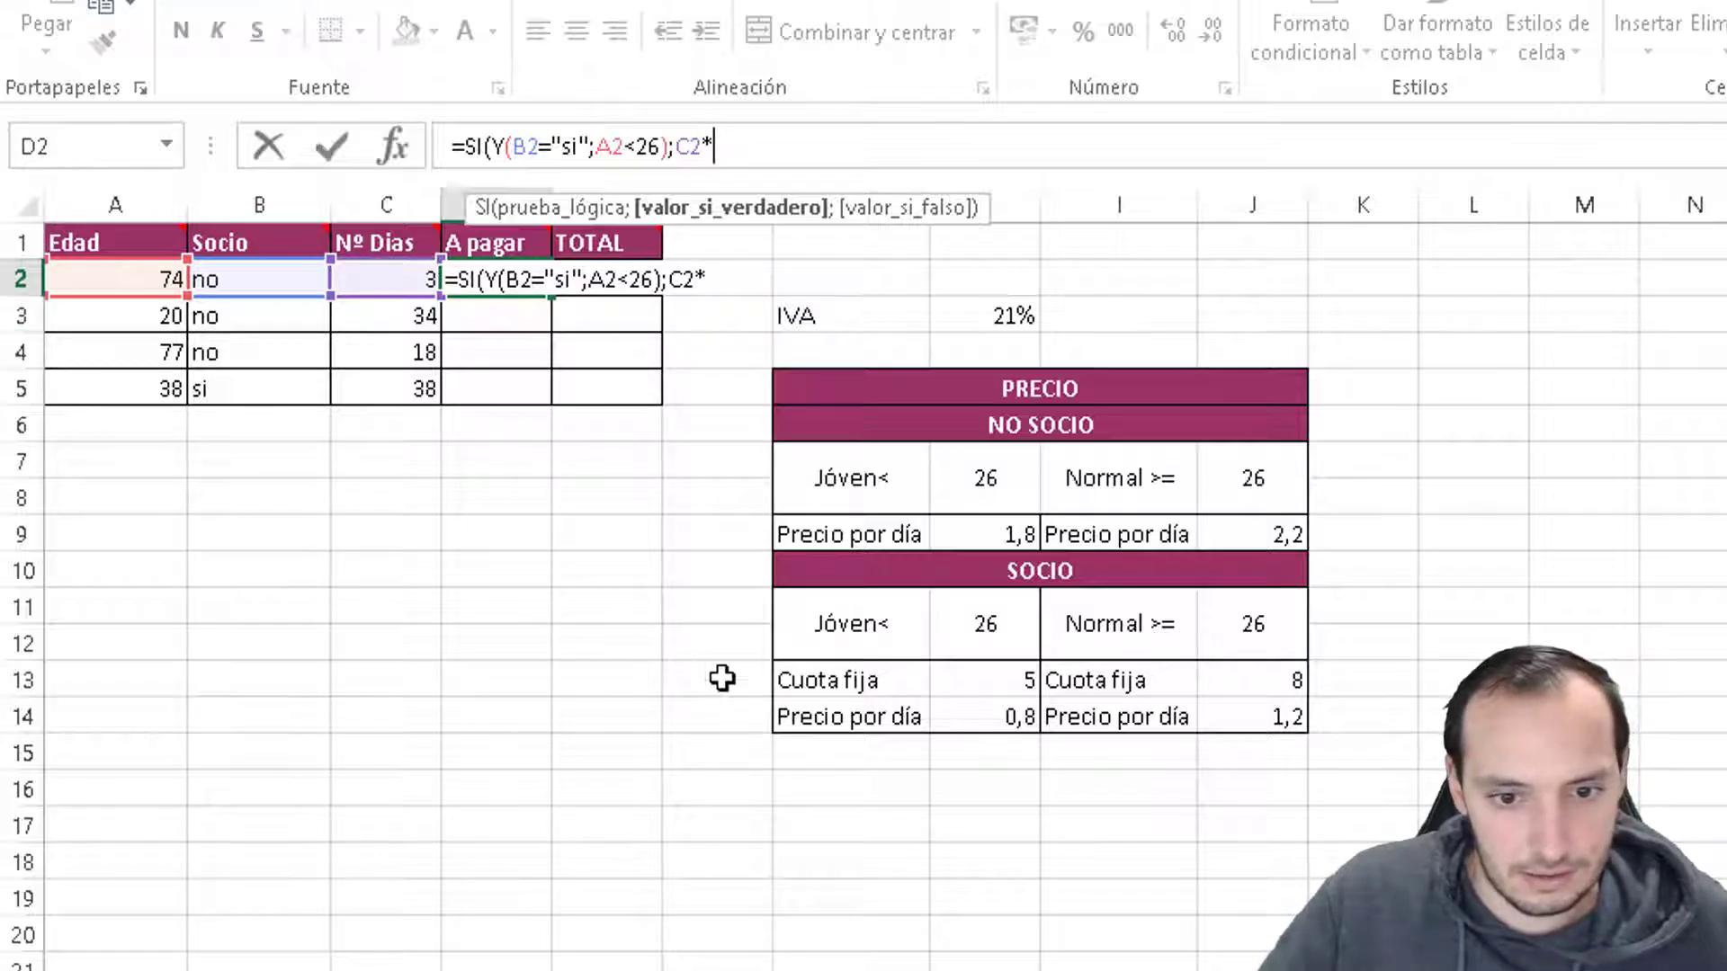
{"action": "left_click", "coordinate": [975, 728]}
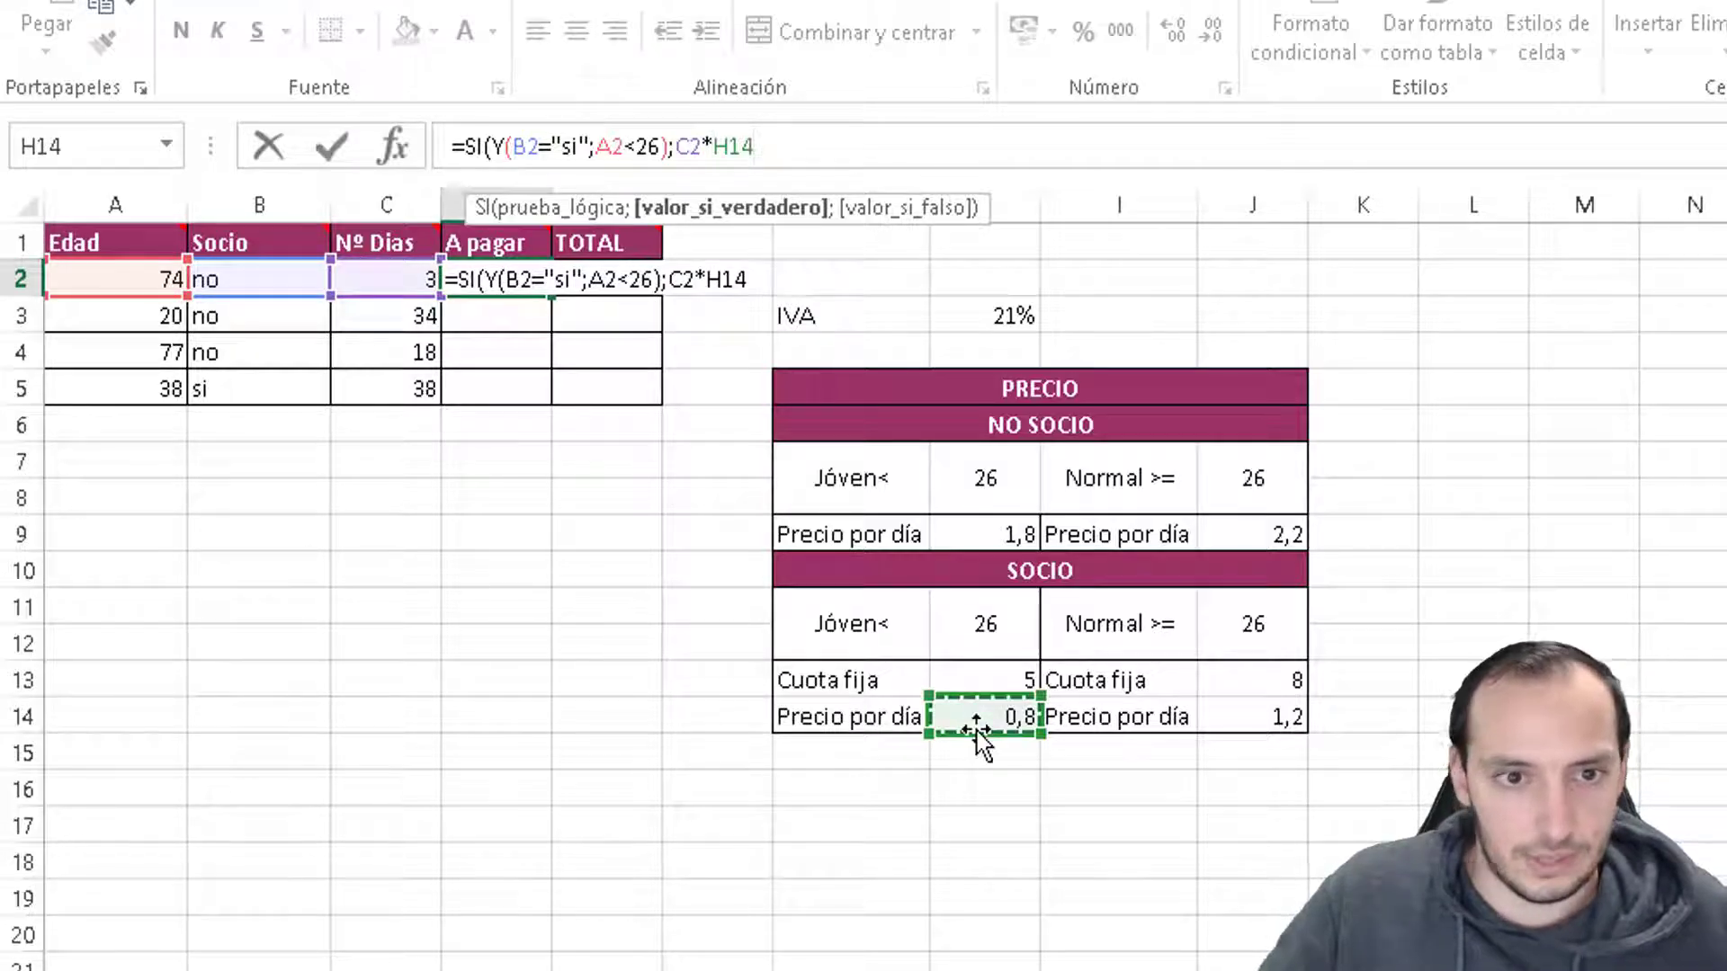
{"action": "key", "text": "F4"}
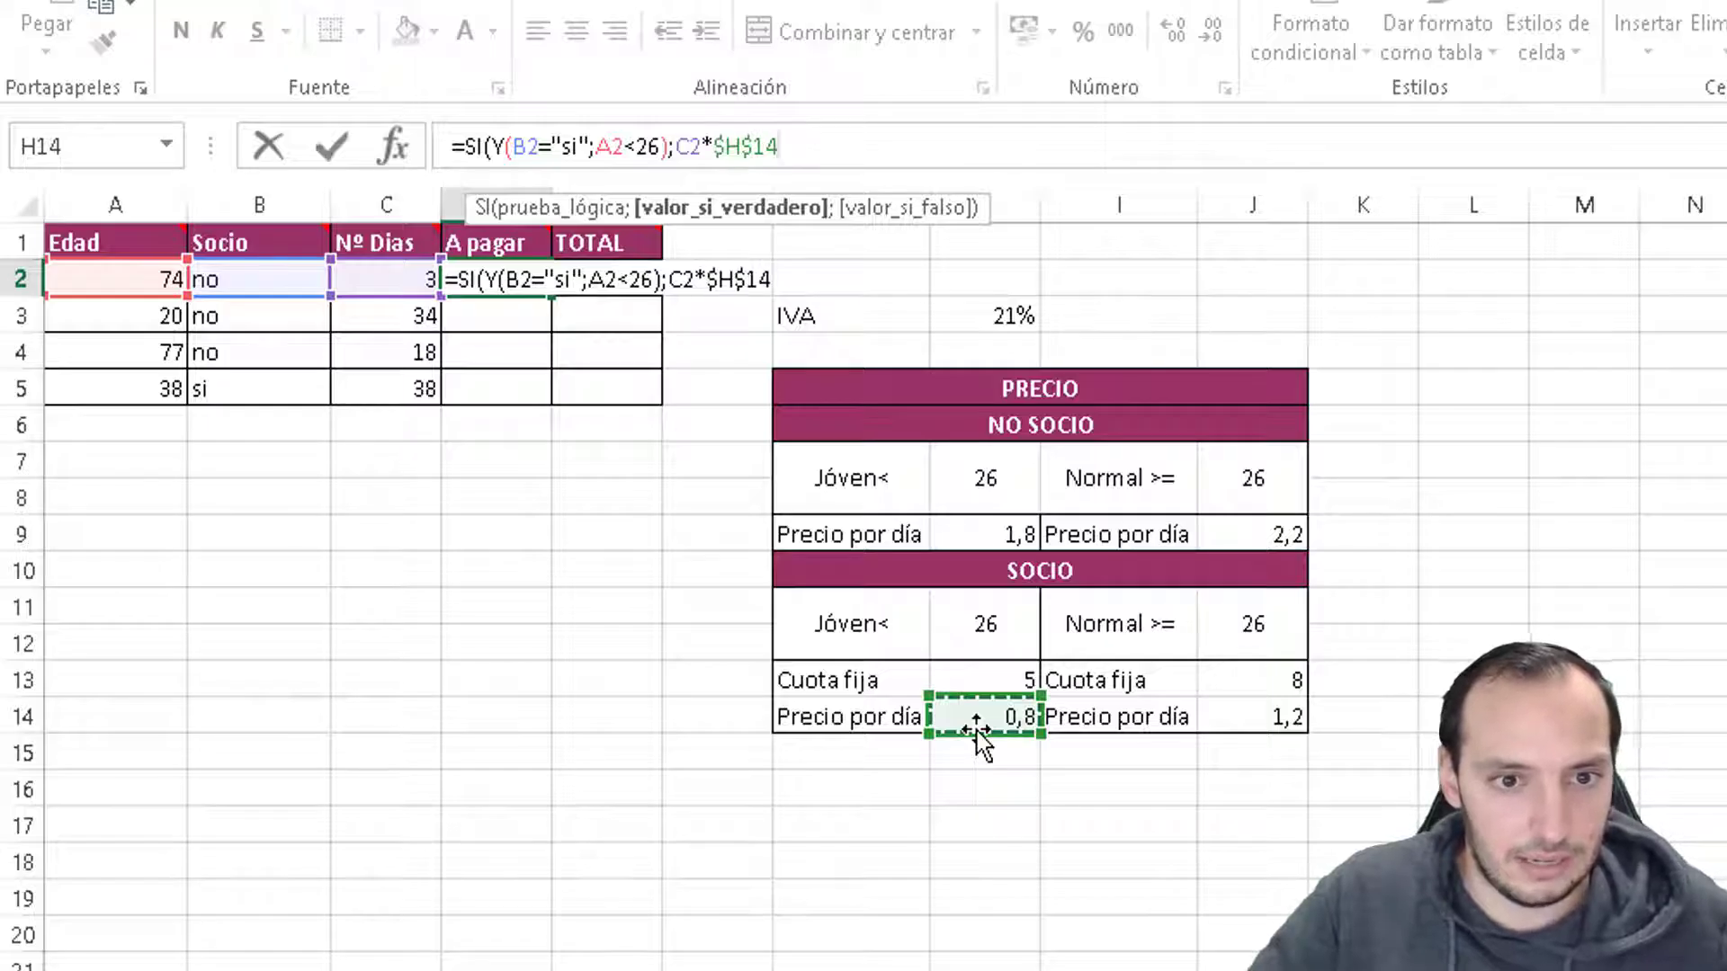
{"action": "type", "text": "+"}
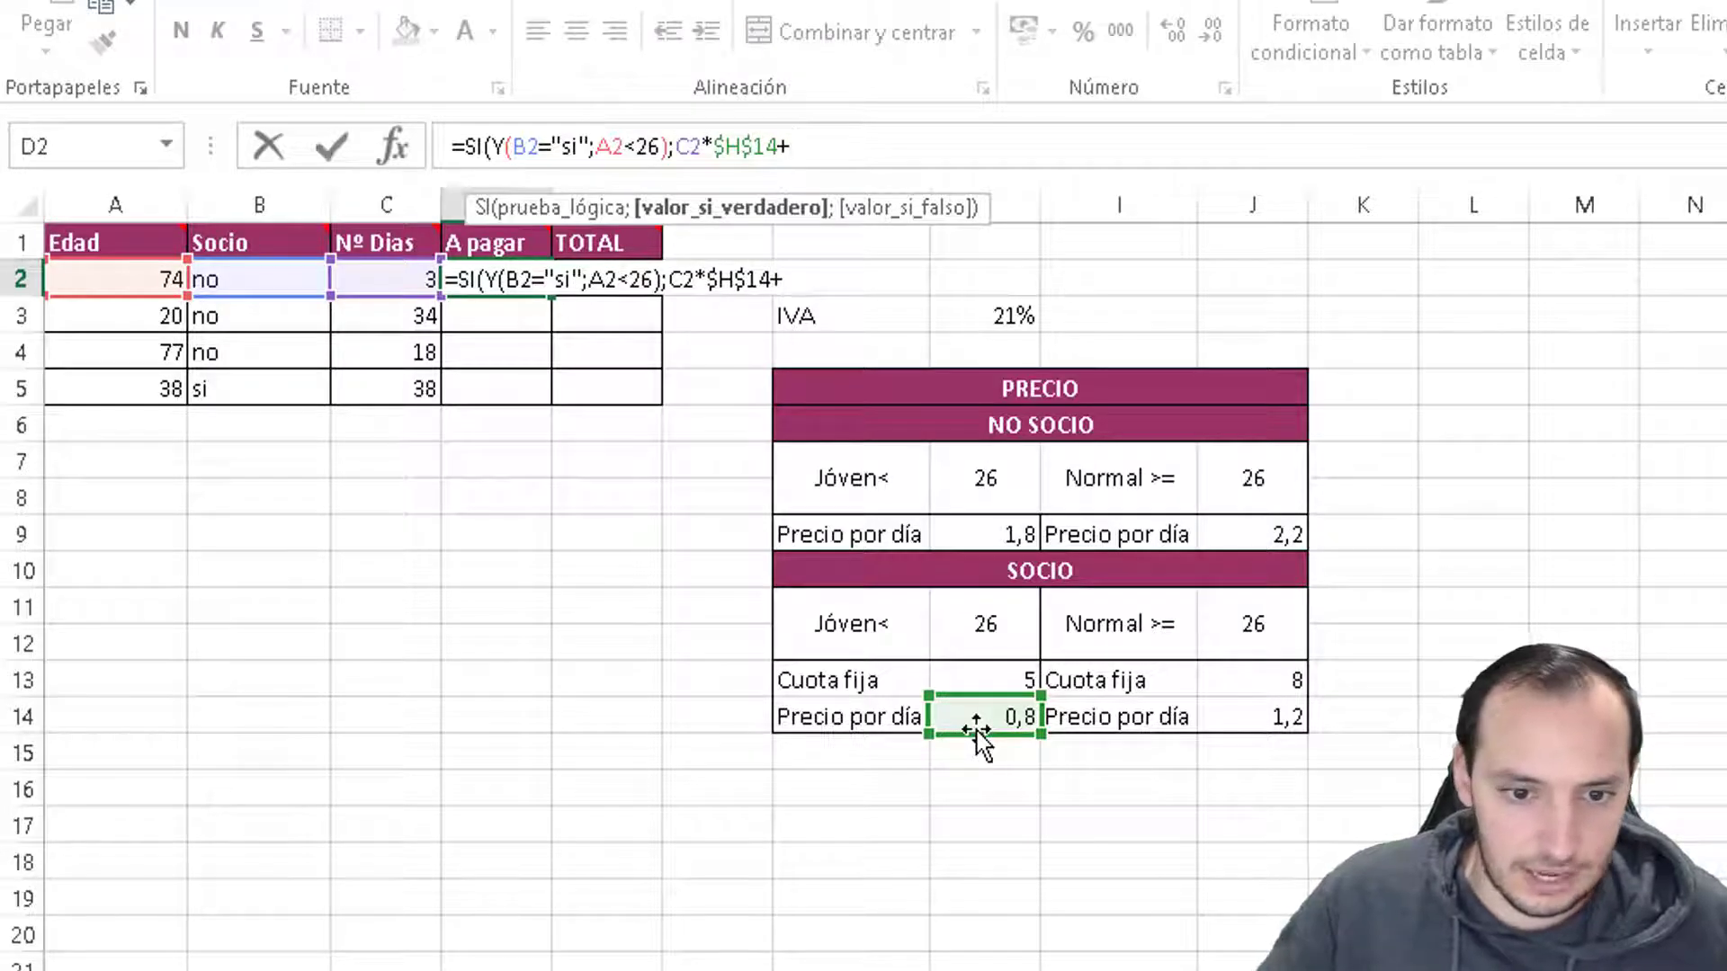
{"action": "left_click", "coordinate": [1014, 686]}
{"action": "key", "text": "F4"}
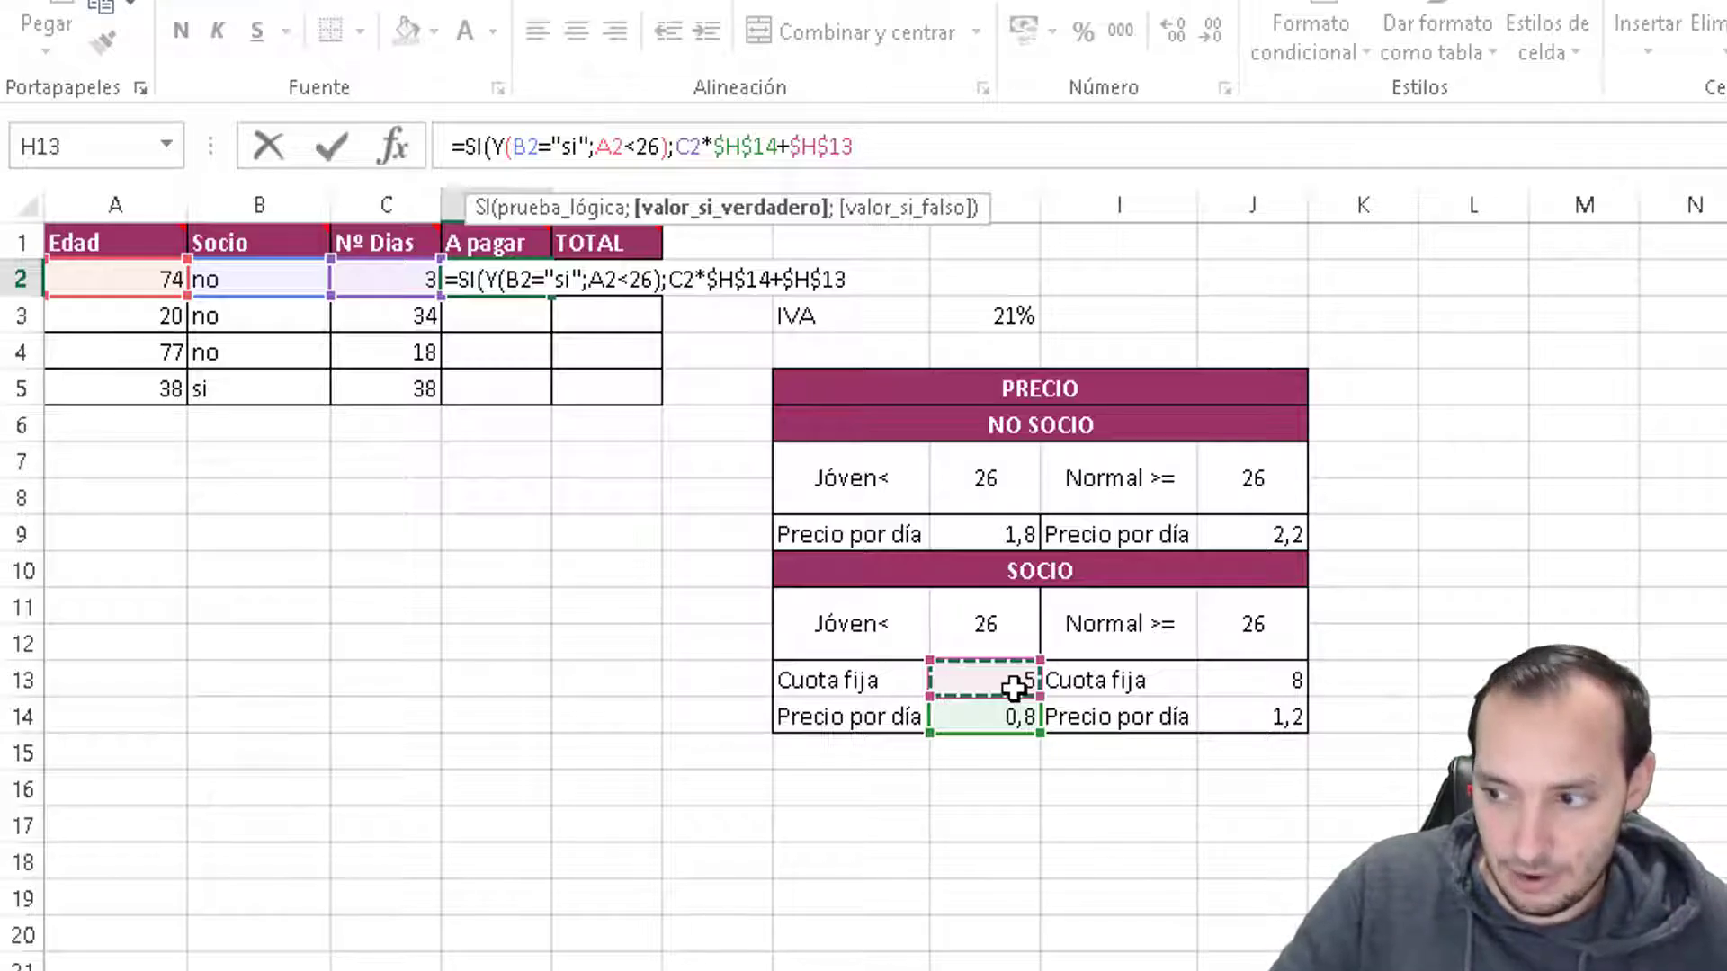
{"action": "type", "text": ";"}
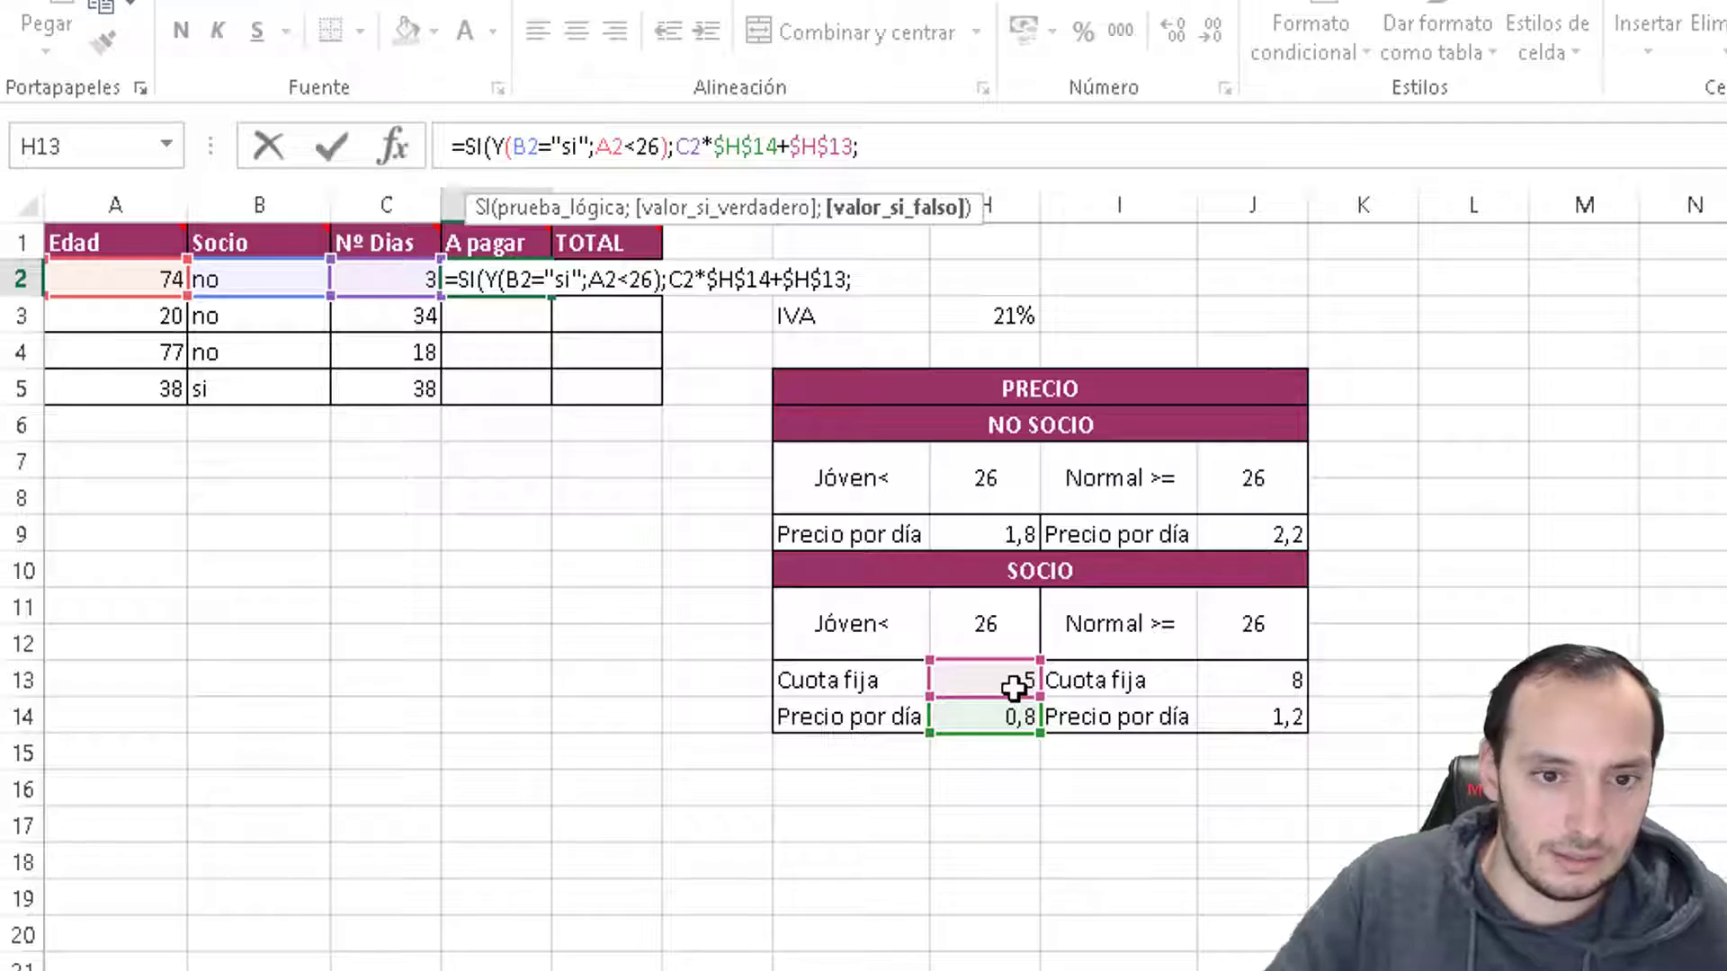
{"action": "type", "text": "ç"}
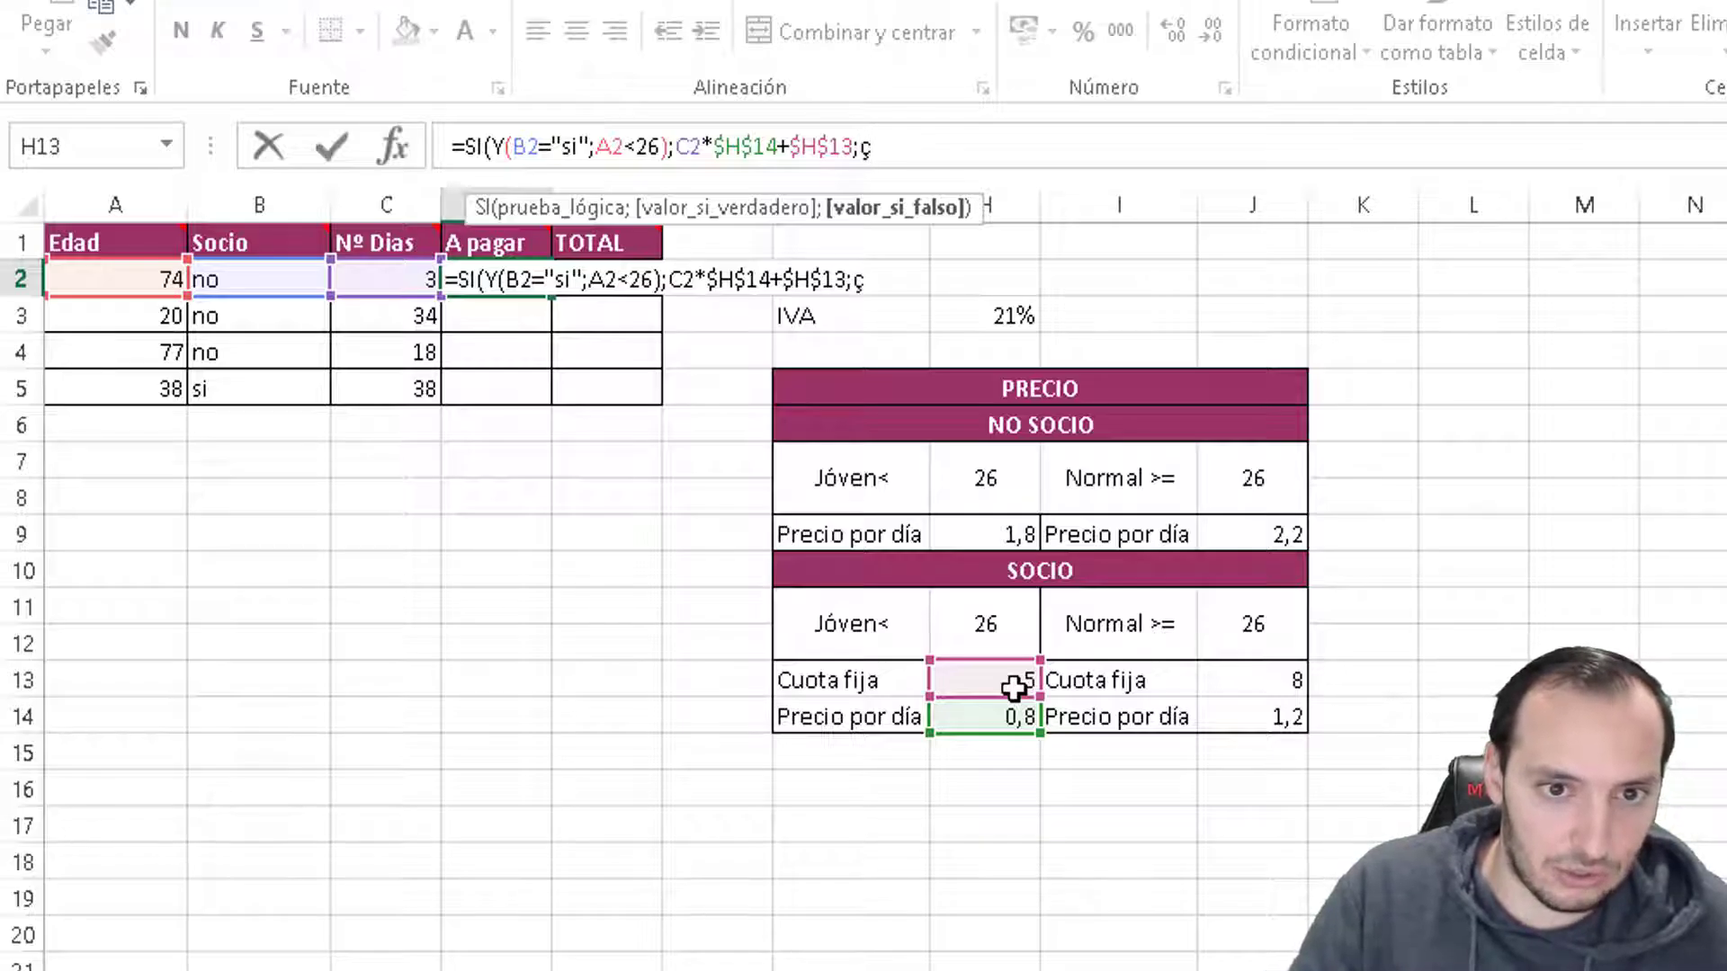
- Append the nested test SI(Y(B2="si";A2>=6 and try entering, triggering a parenthesis warning
{"action": "key", "text": "BackSpace"}
{"action": "type", "text": "SI("}
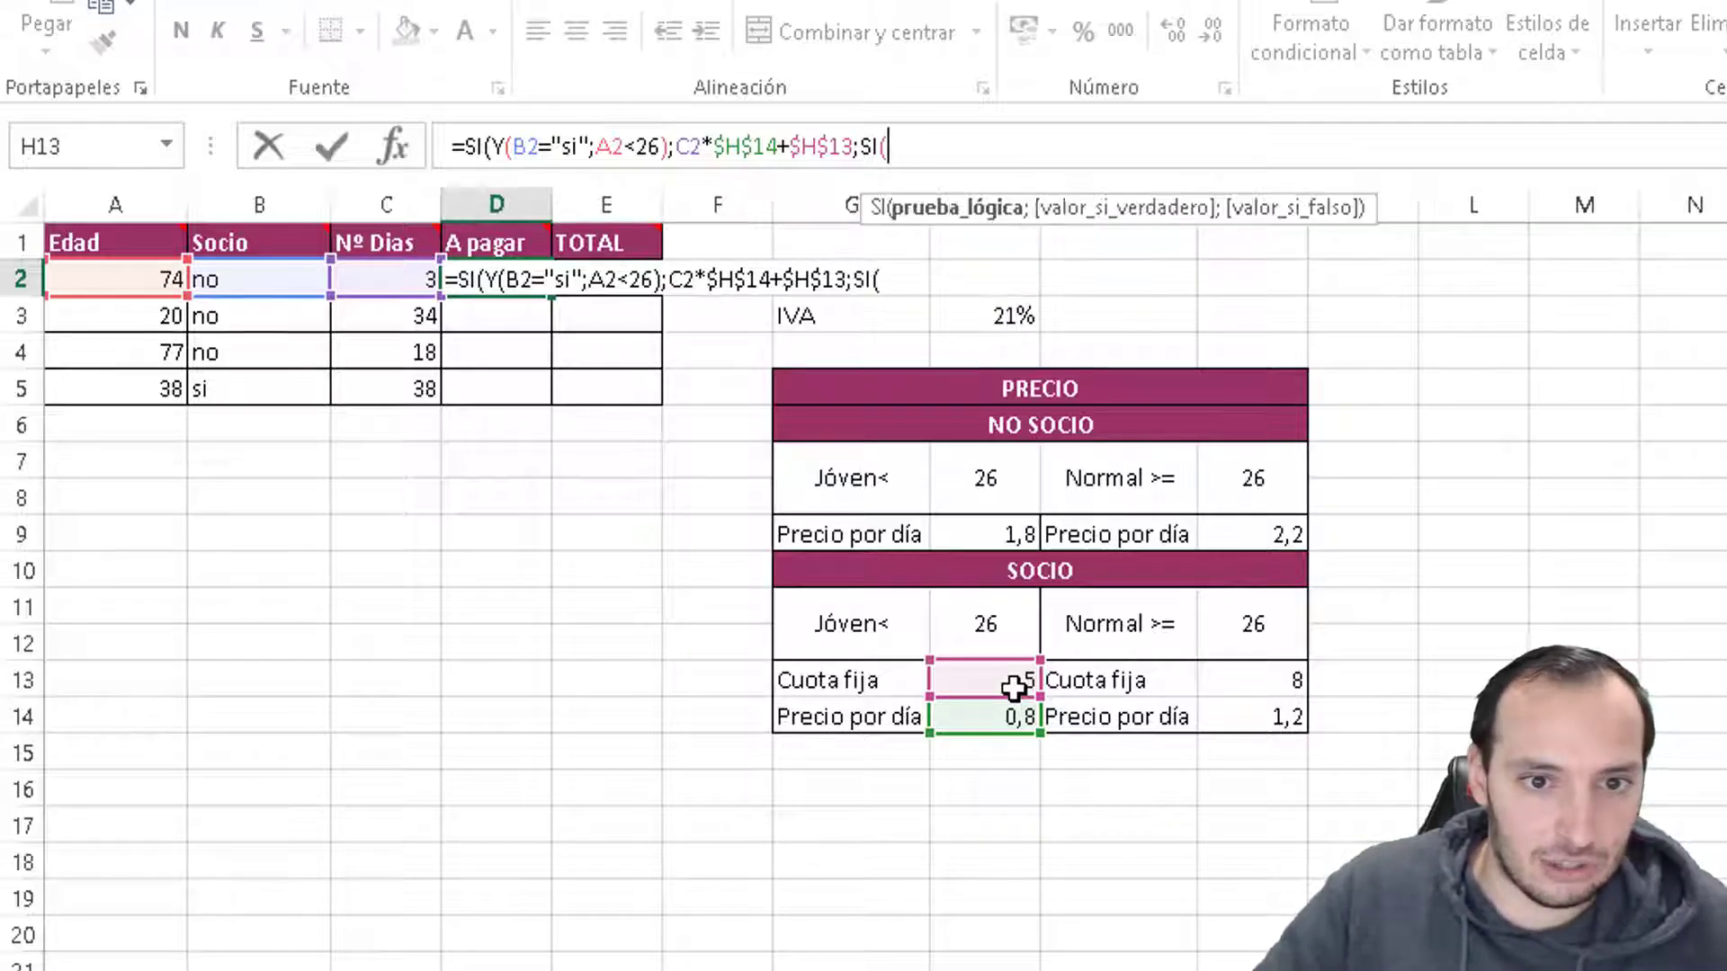
{"action": "type", "text": "Y"}
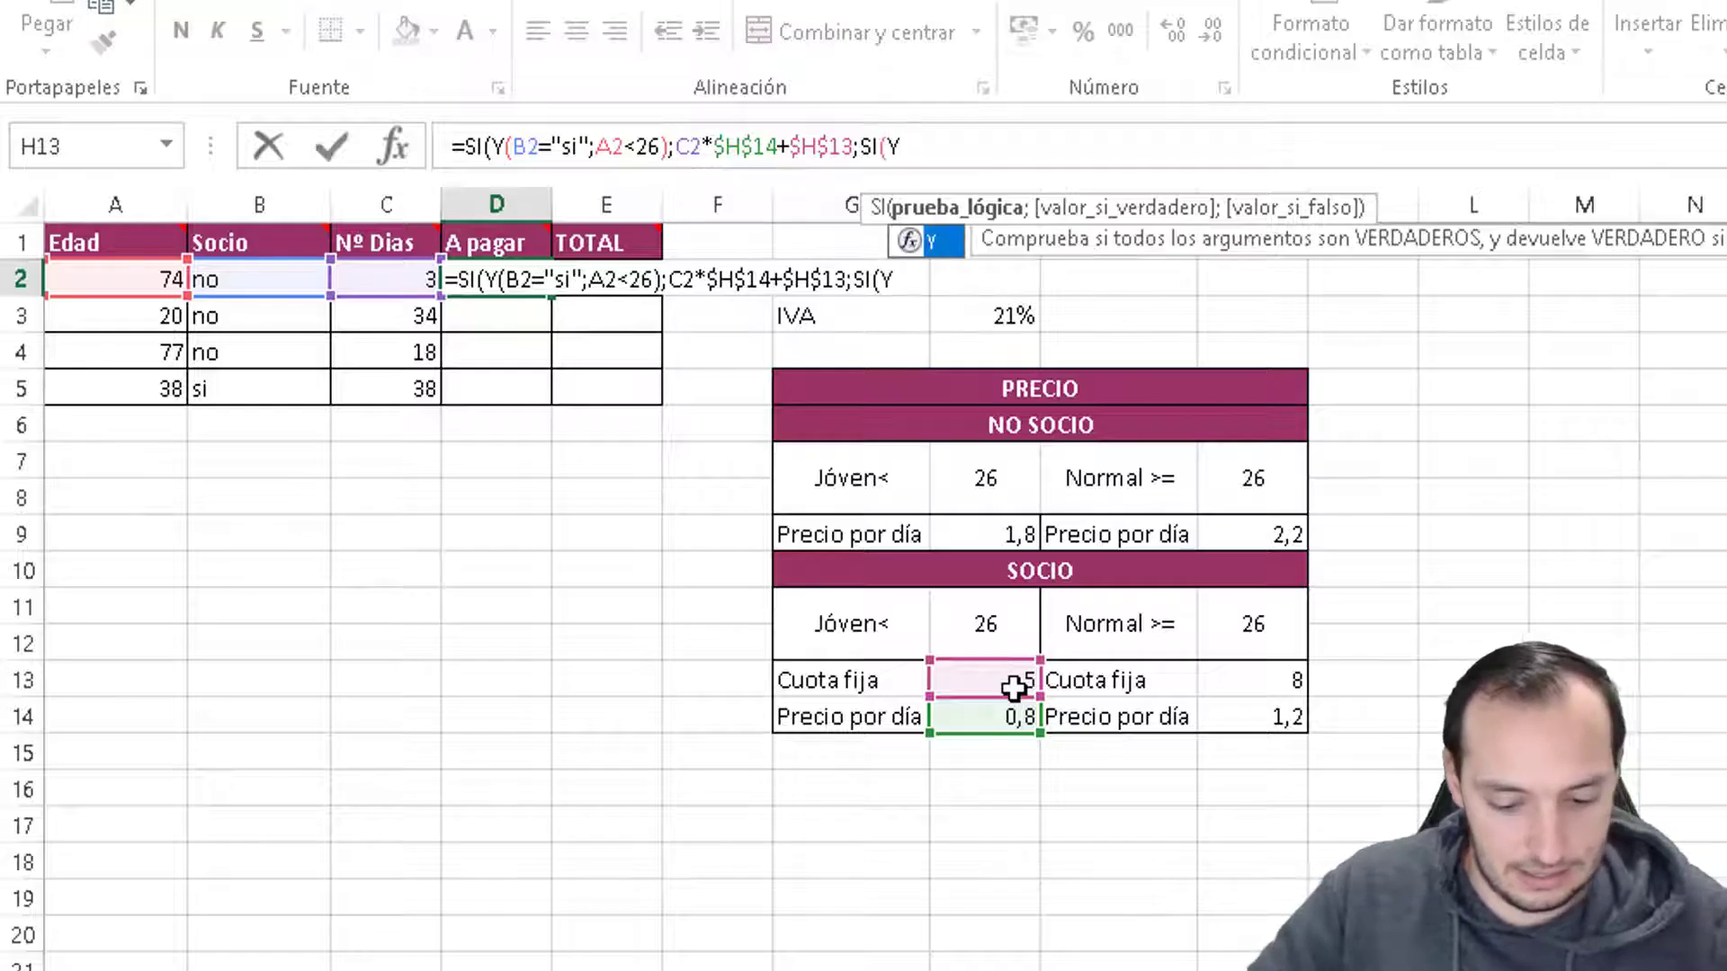
{"action": "type", "text": "("}
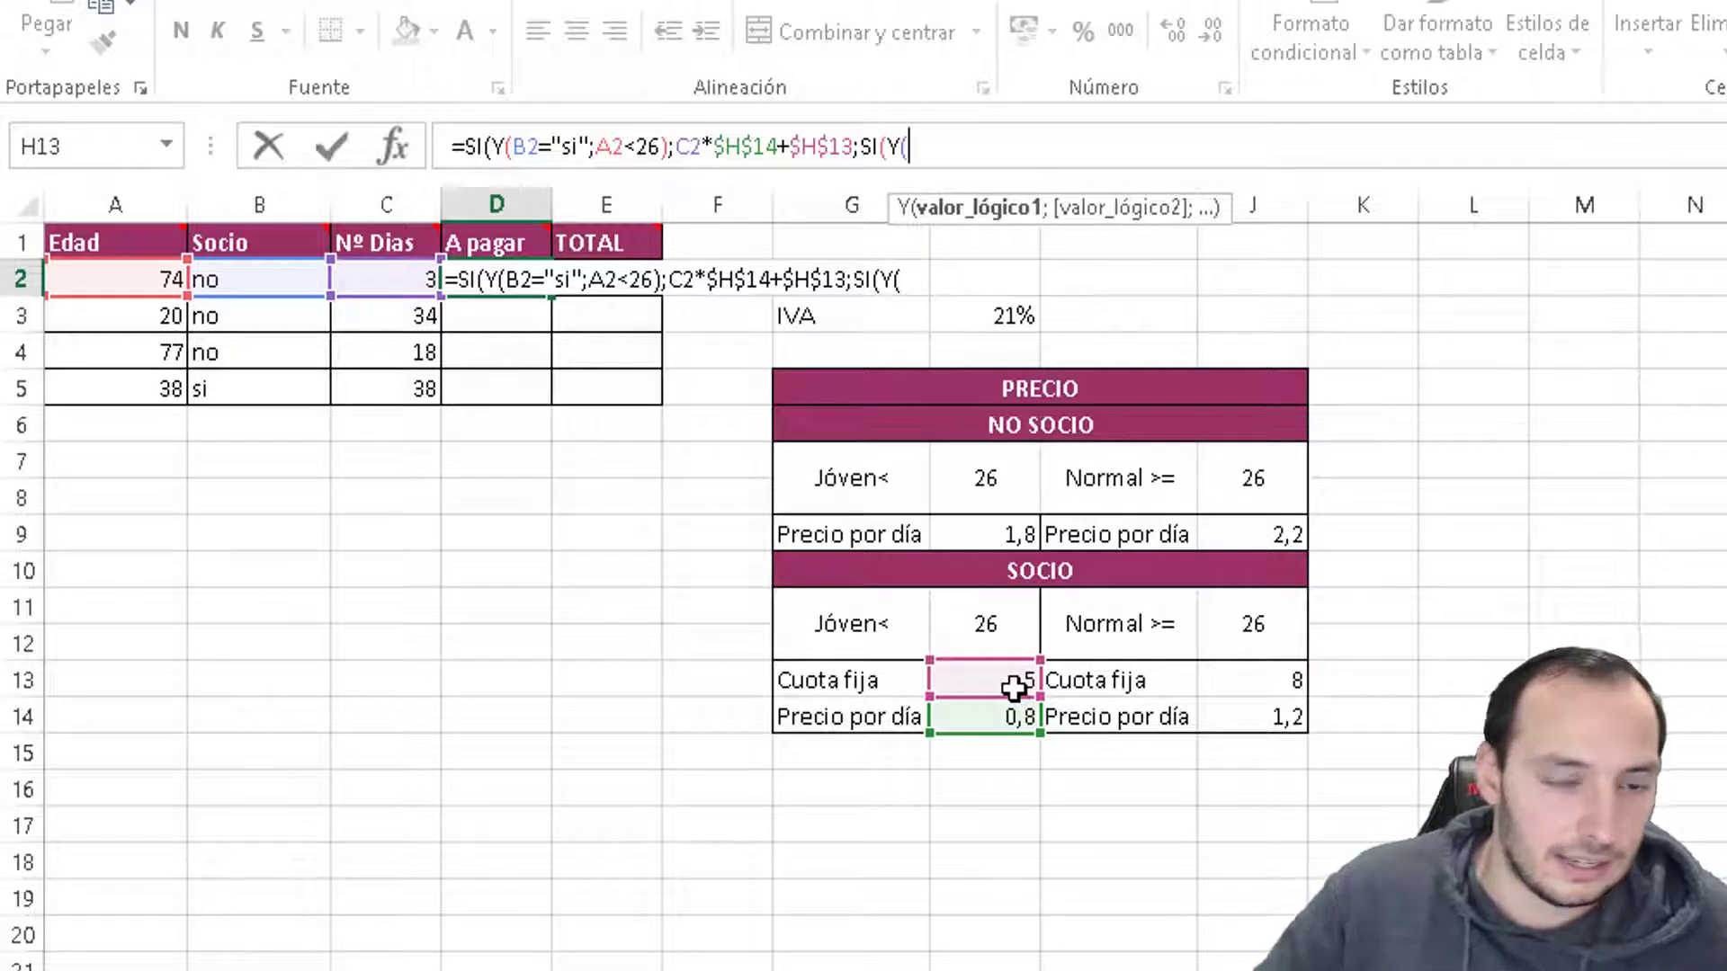
{"action": "left_click", "coordinate": [278, 285]}
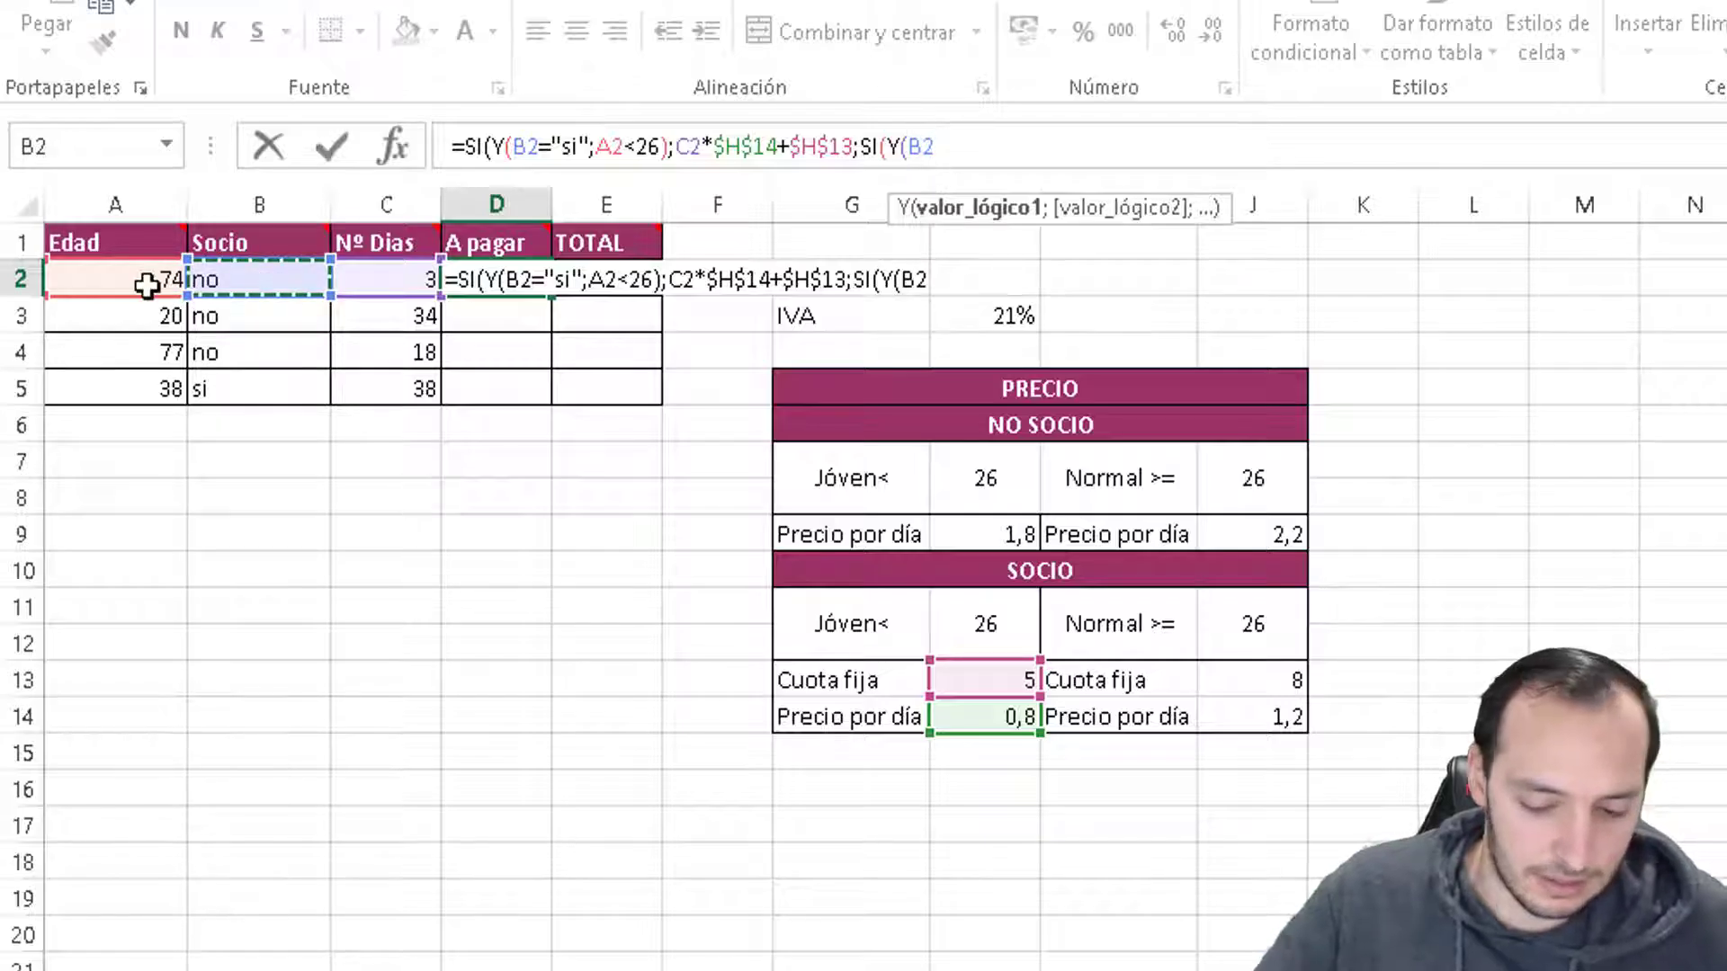
{"action": "type", "text": "=\"s"}
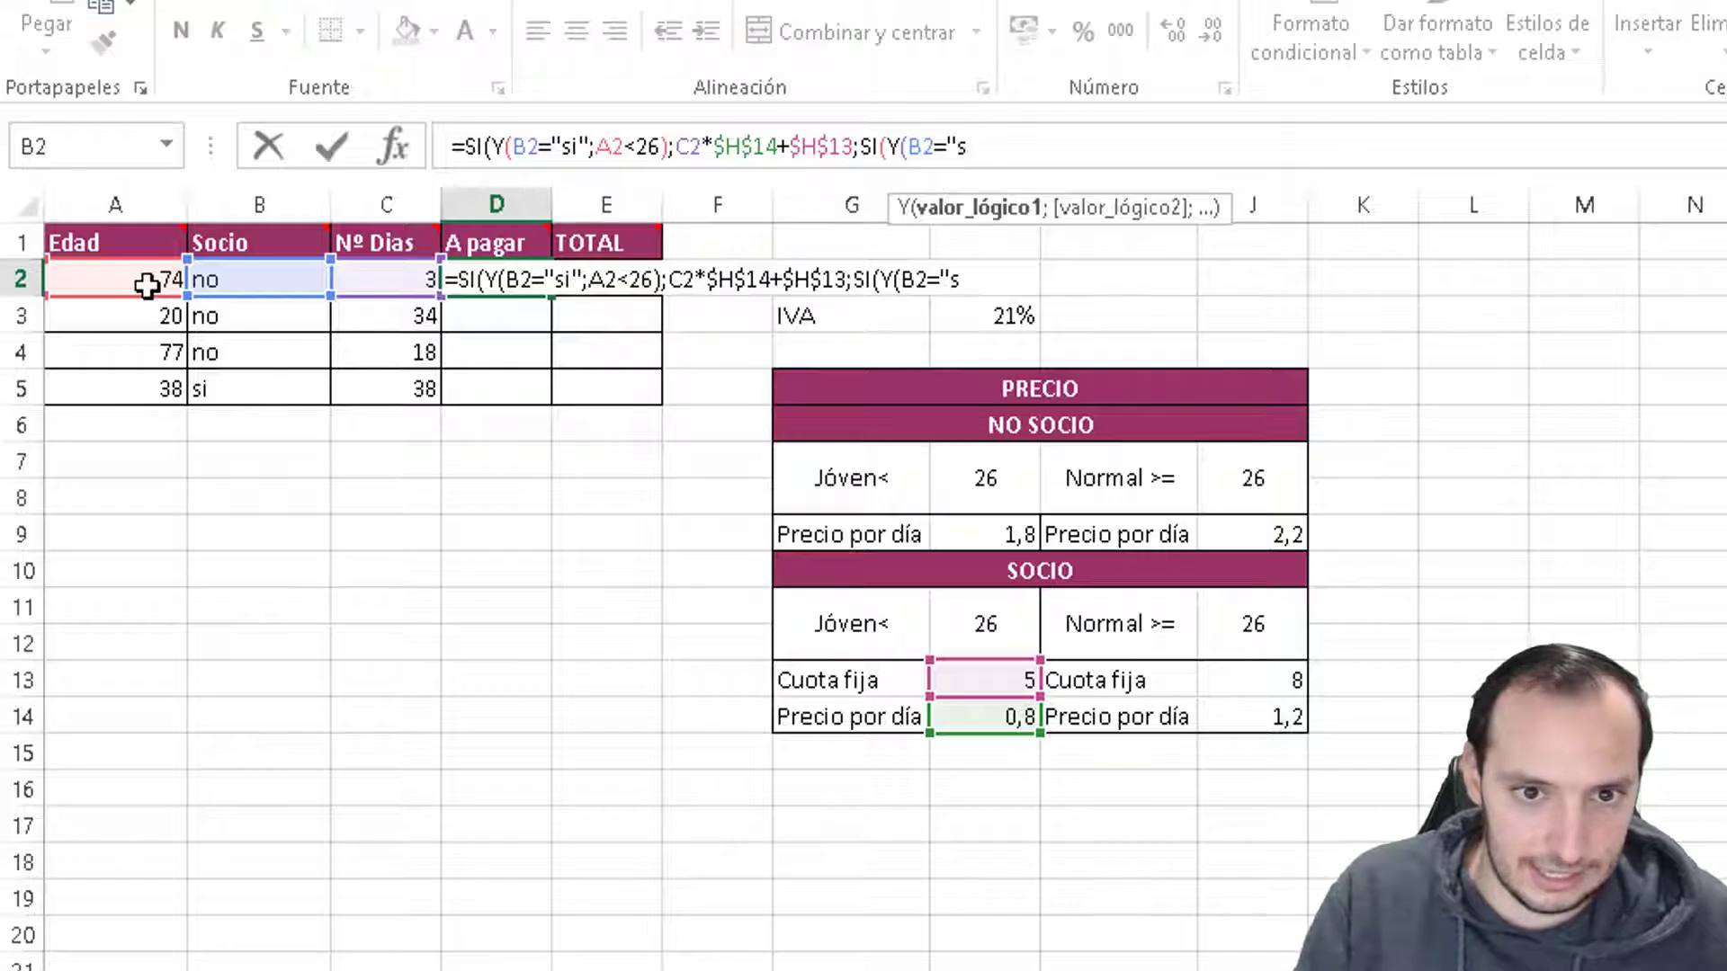
{"action": "type", "text": "i"}
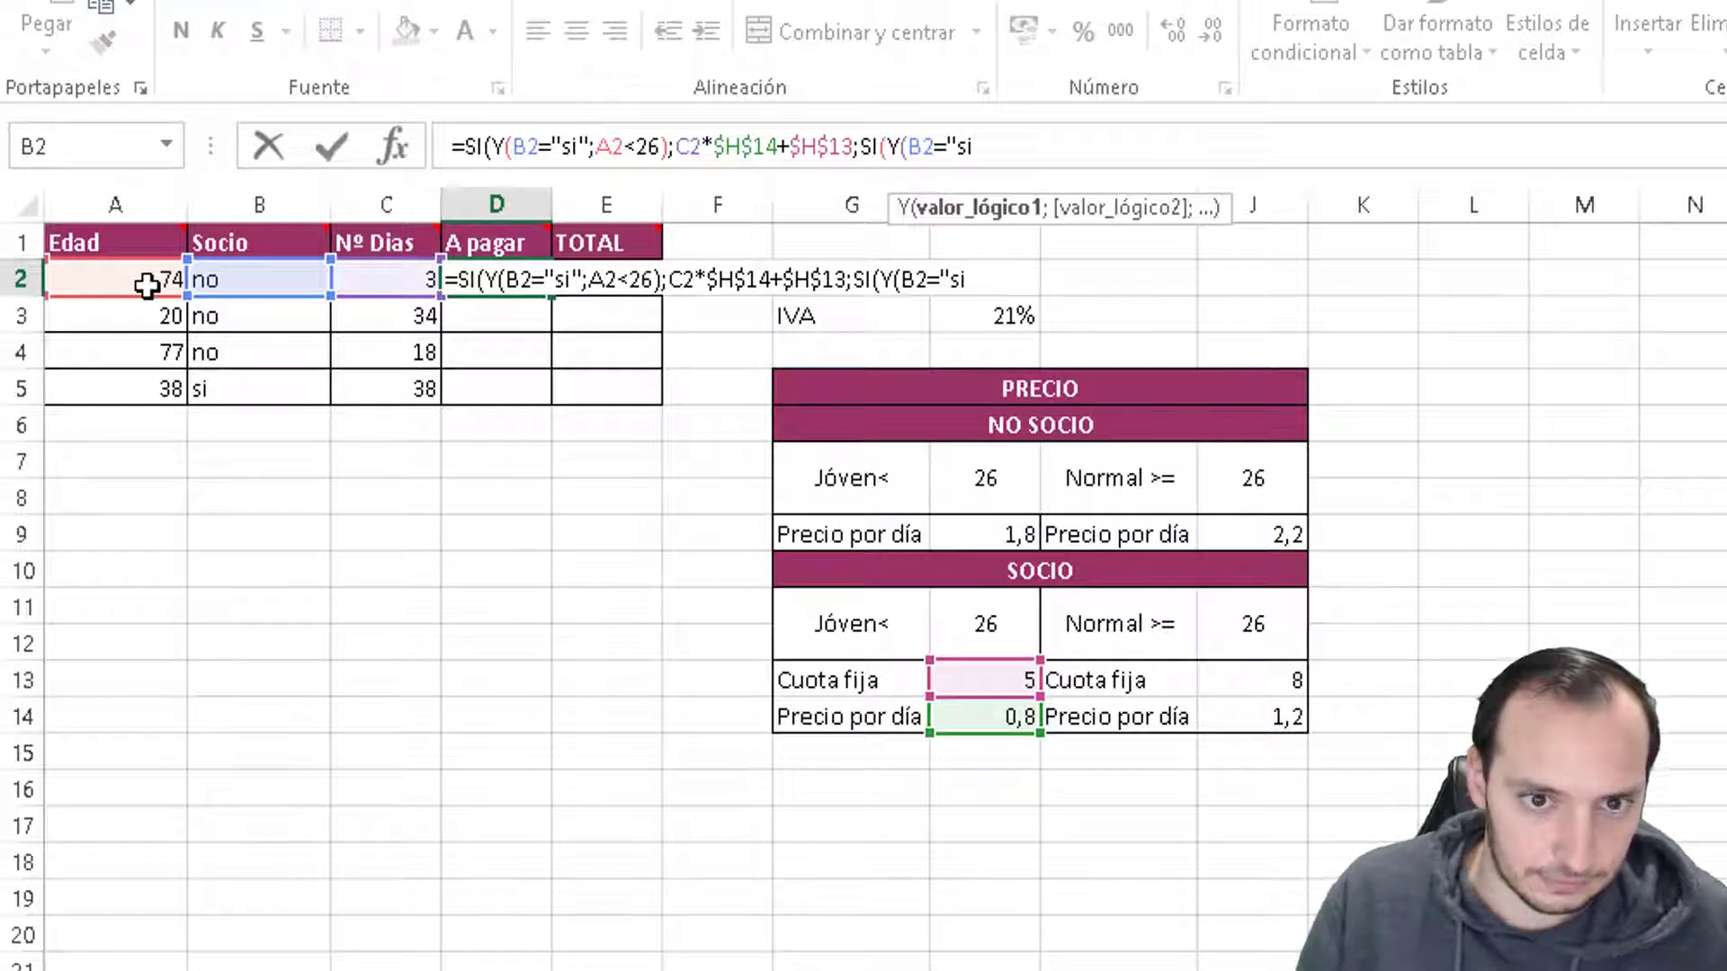
{"action": "type", "text": "\";"}
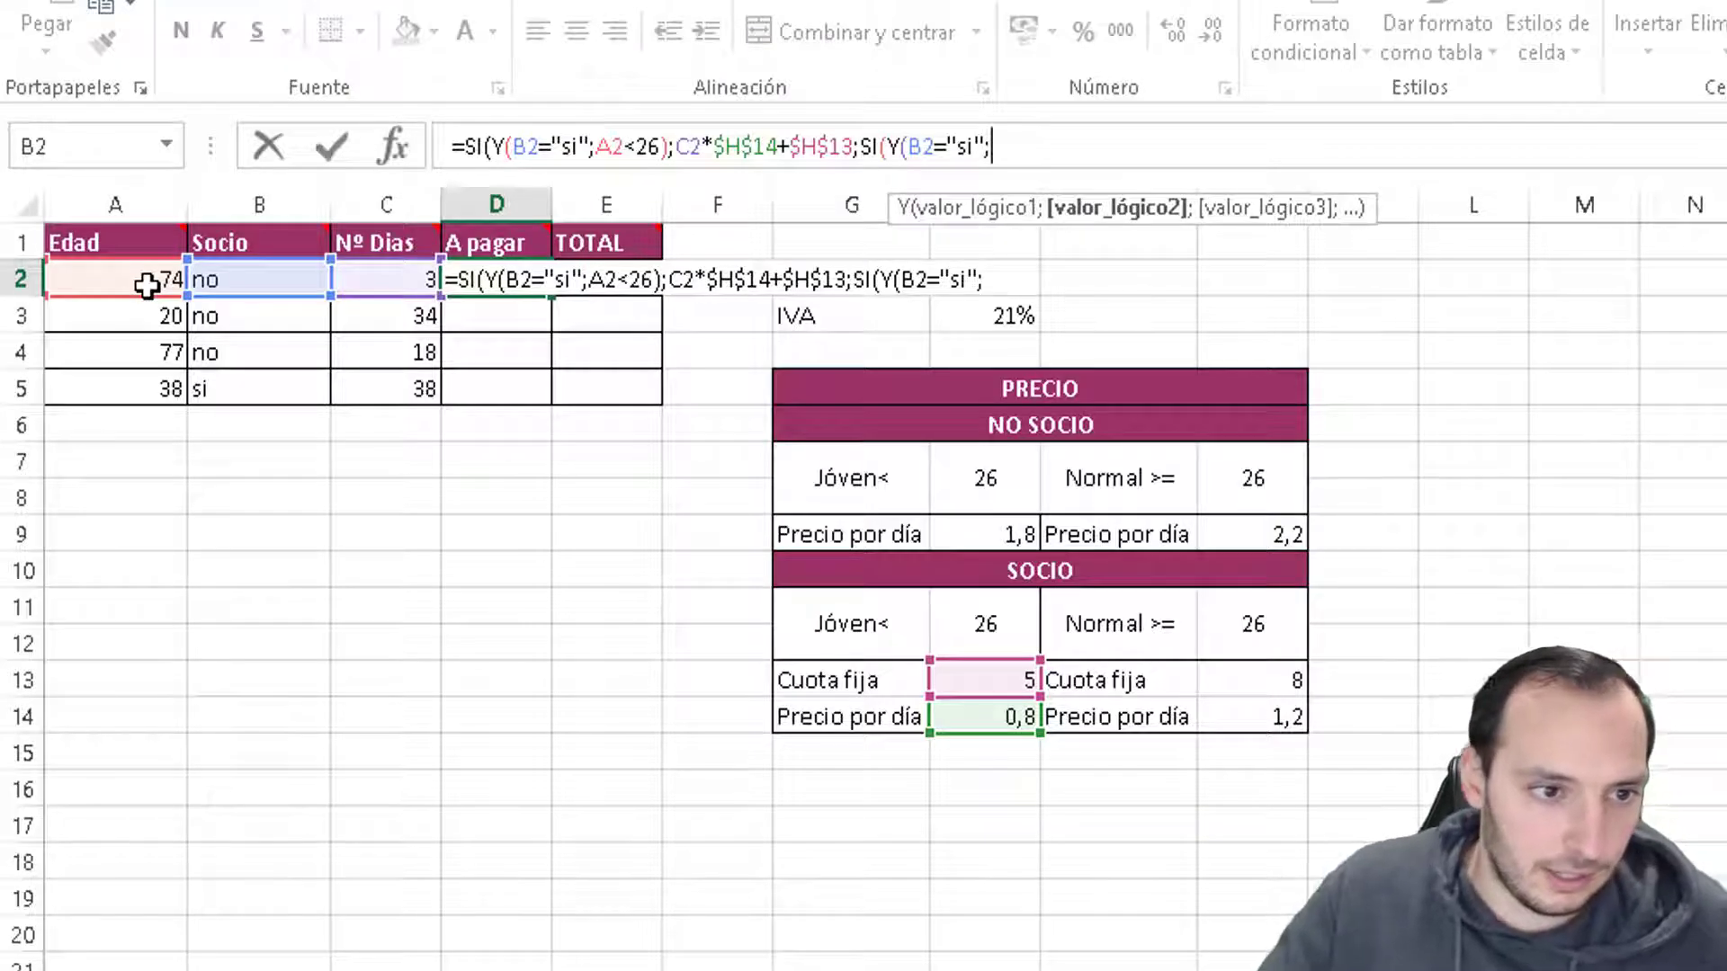
{"action": "left_click", "coordinate": [147, 286]}
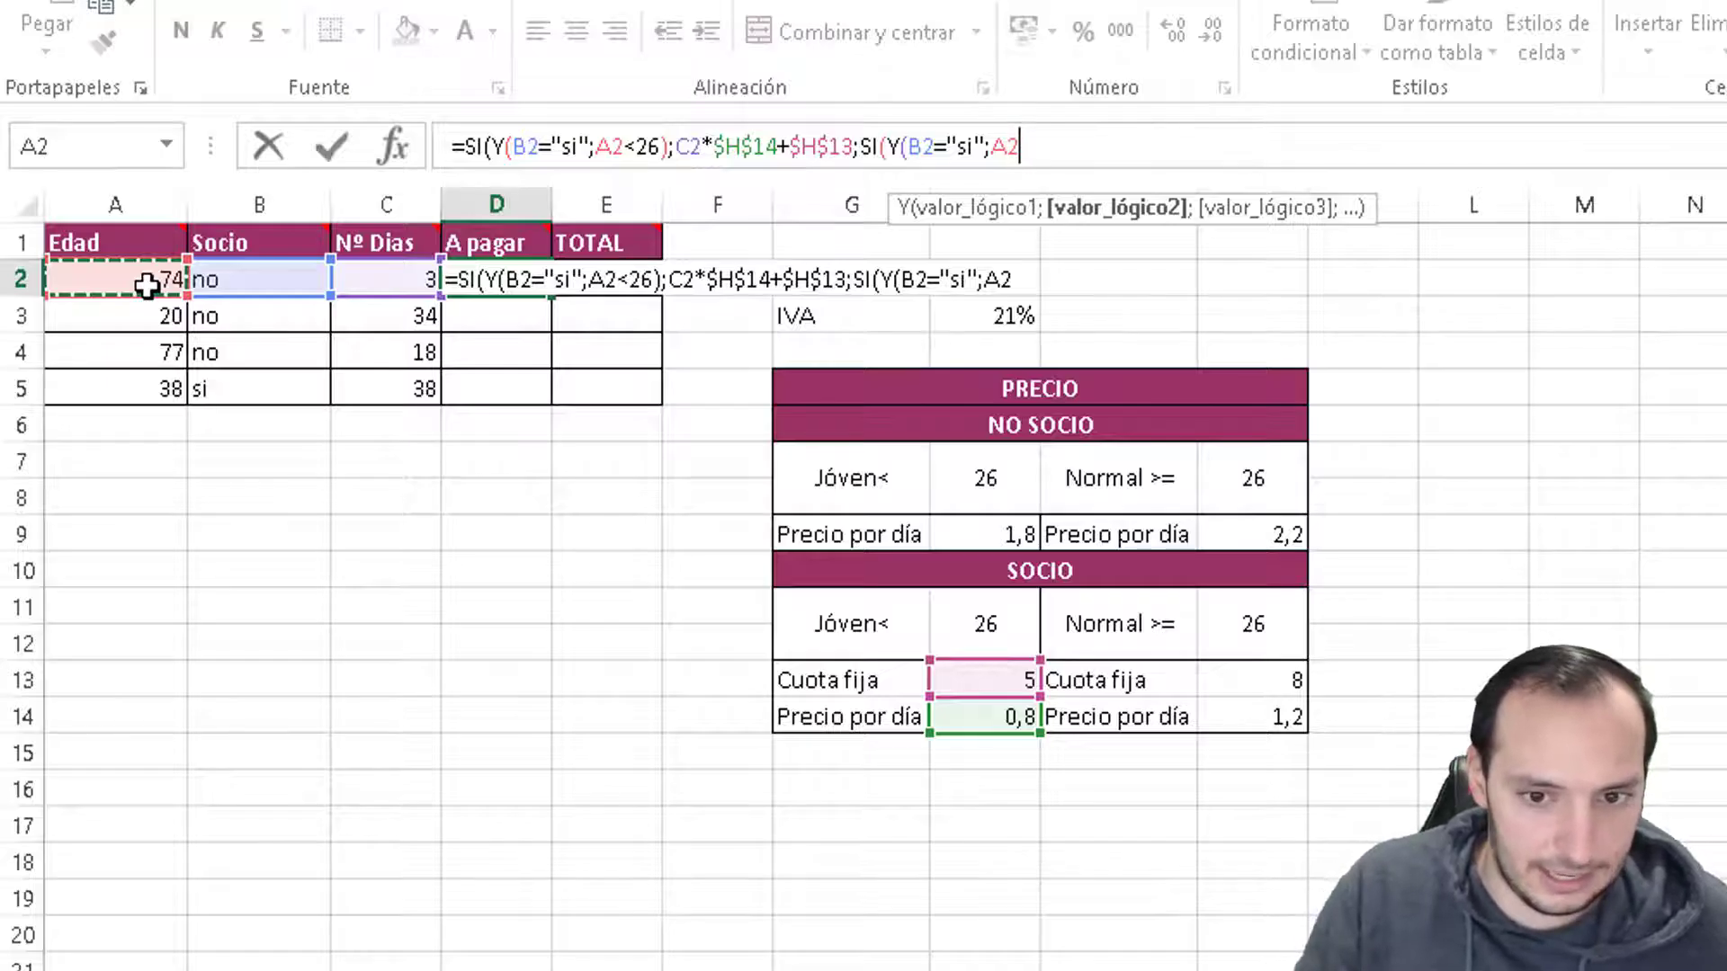
{"action": "type", "text": ">"}
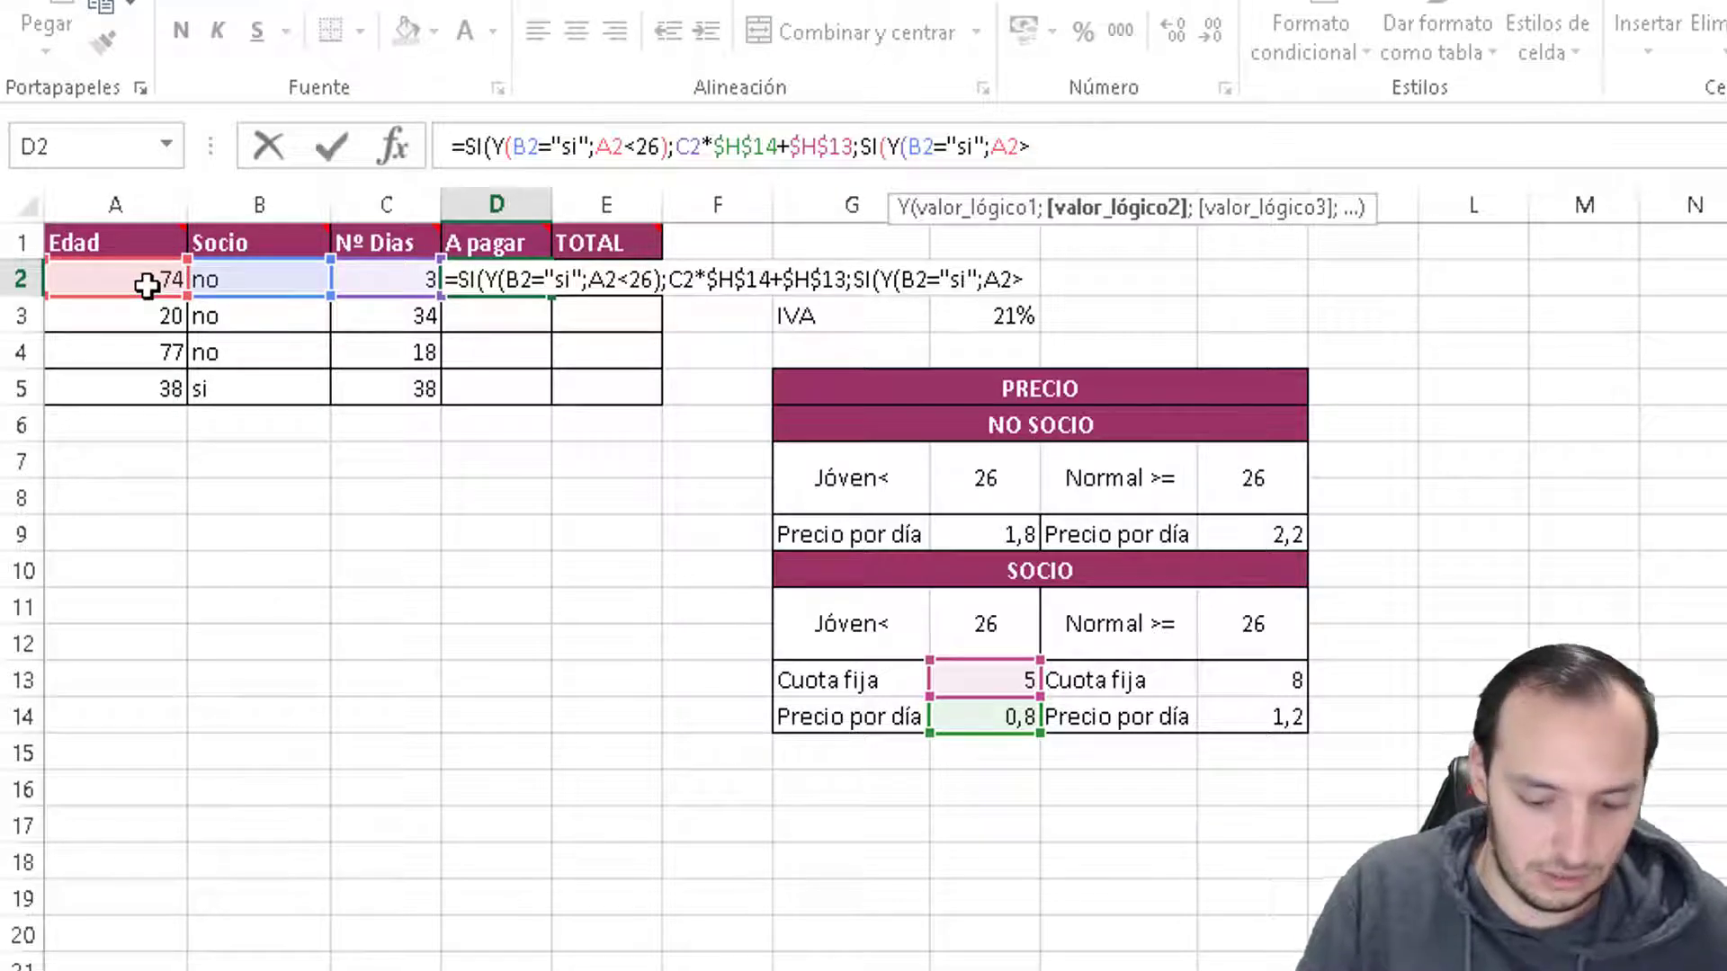
{"action": "type", "text": "="}
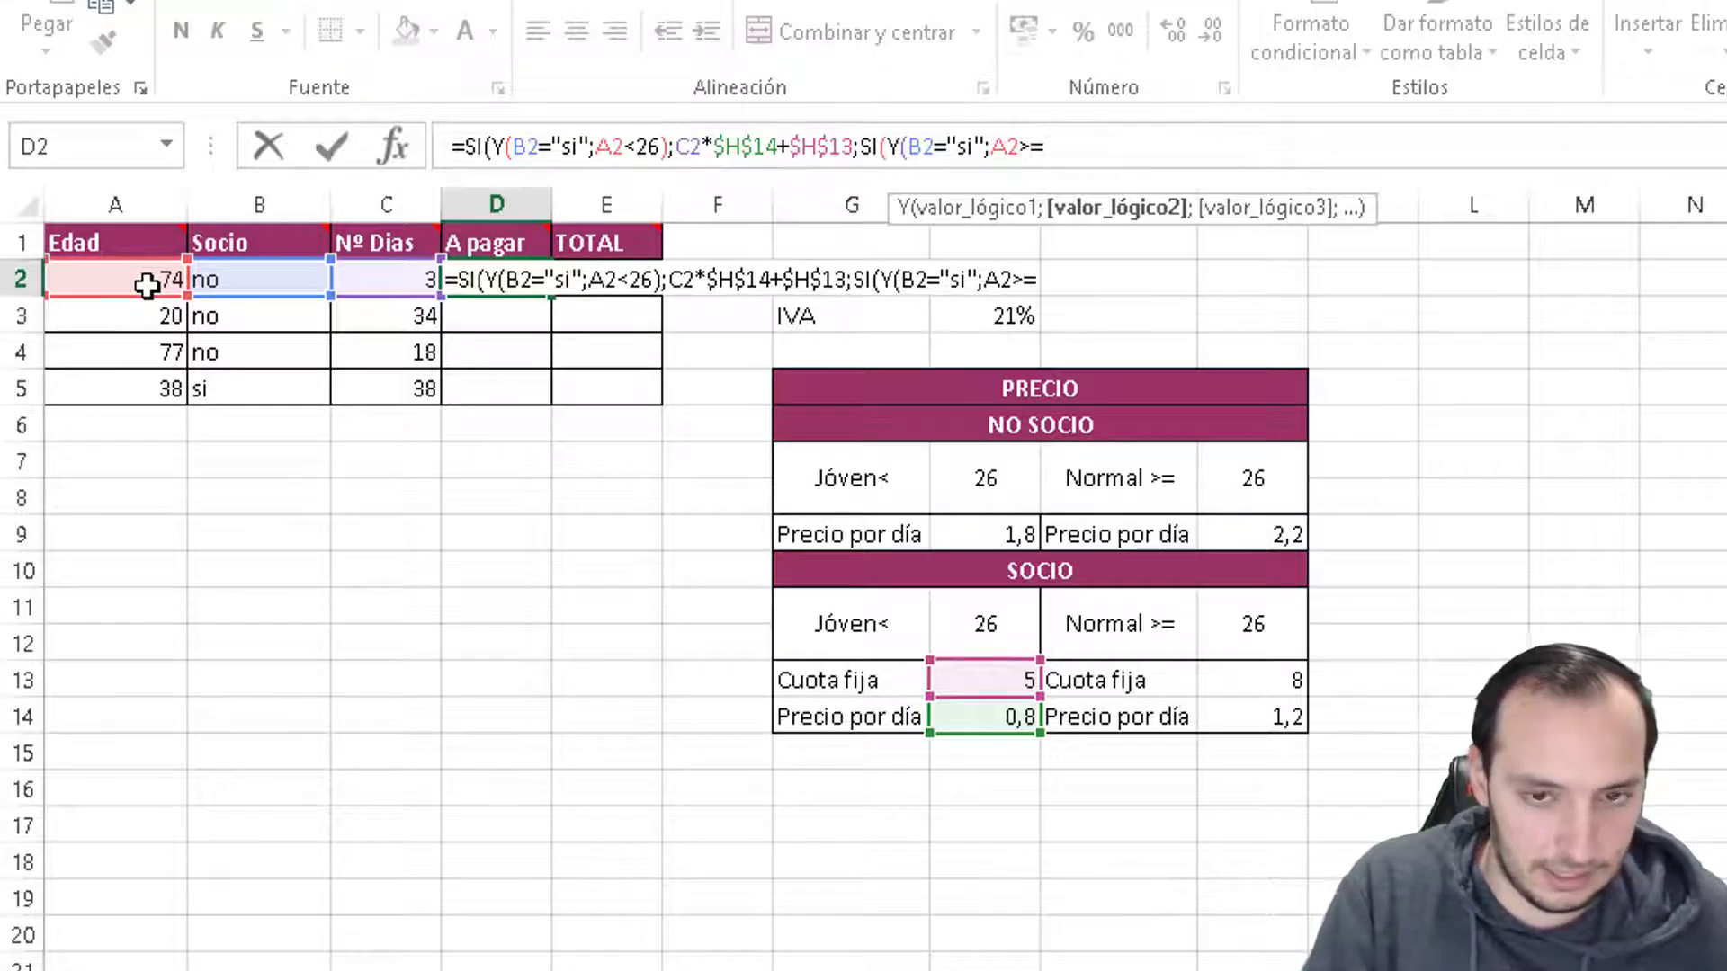
{"action": "type", "text": "6"}
{"action": "key", "text": "Return"}
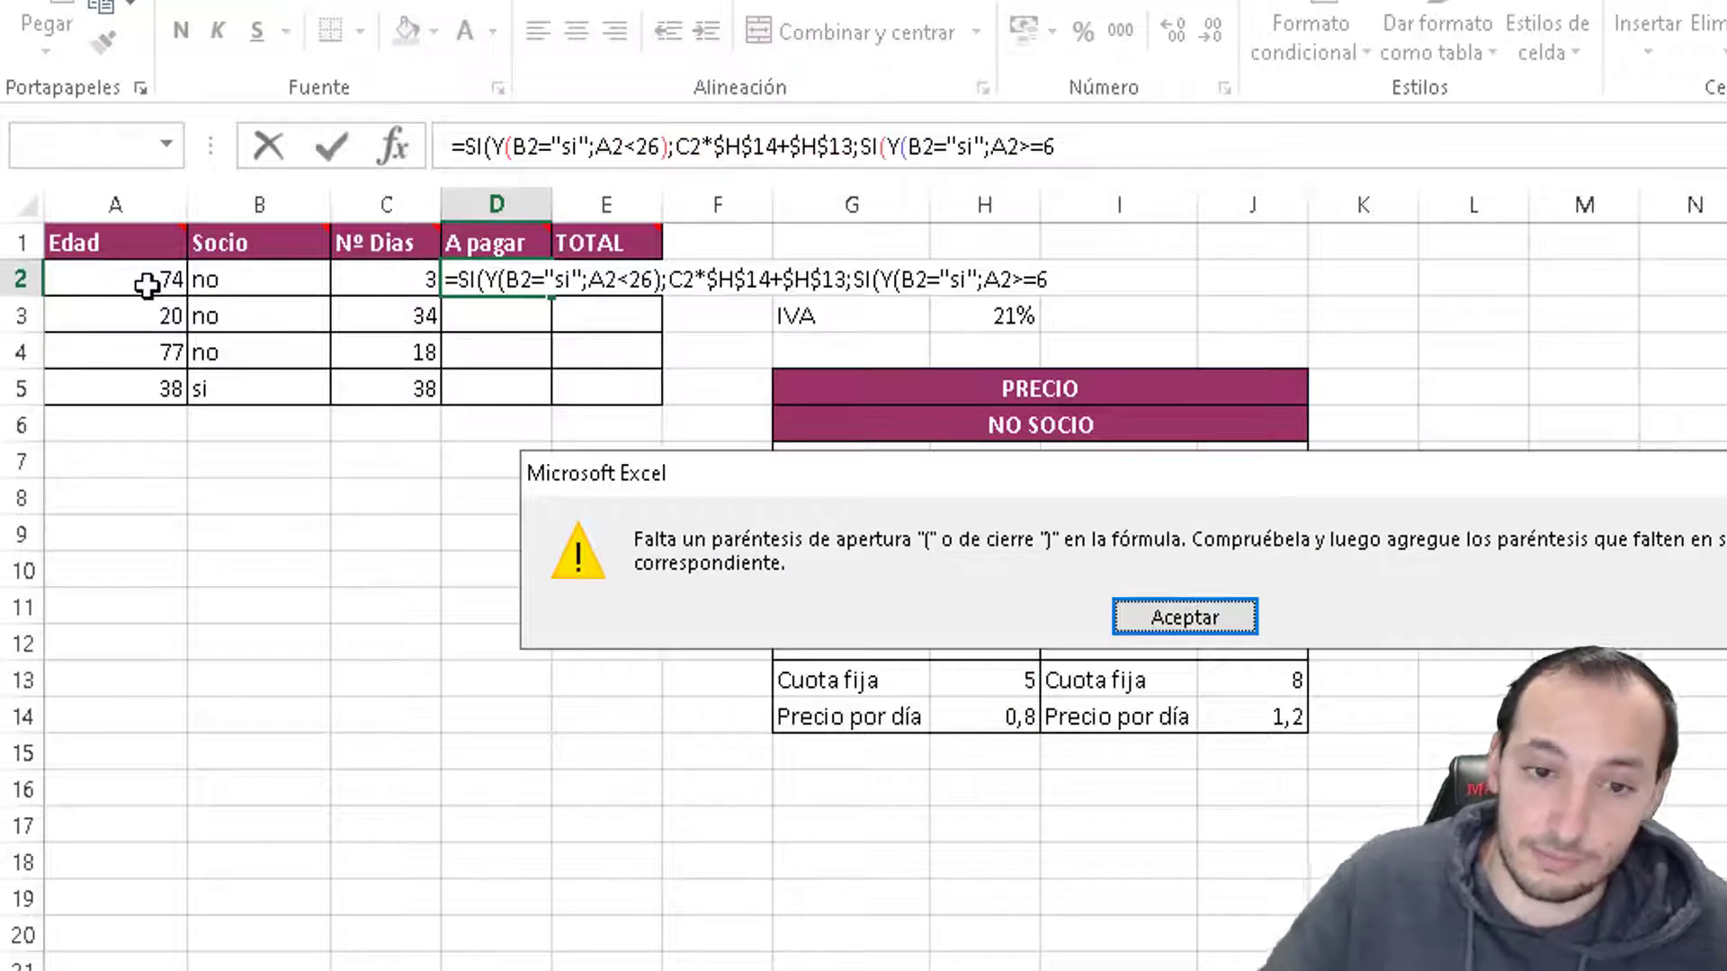
- Dismiss the warning, finish the test as A2>=26, and add C2*$J$14+$J$13
{"action": "left_click", "coordinate": [1178, 614]}
{"action": "left_click", "coordinate": [1065, 144]}
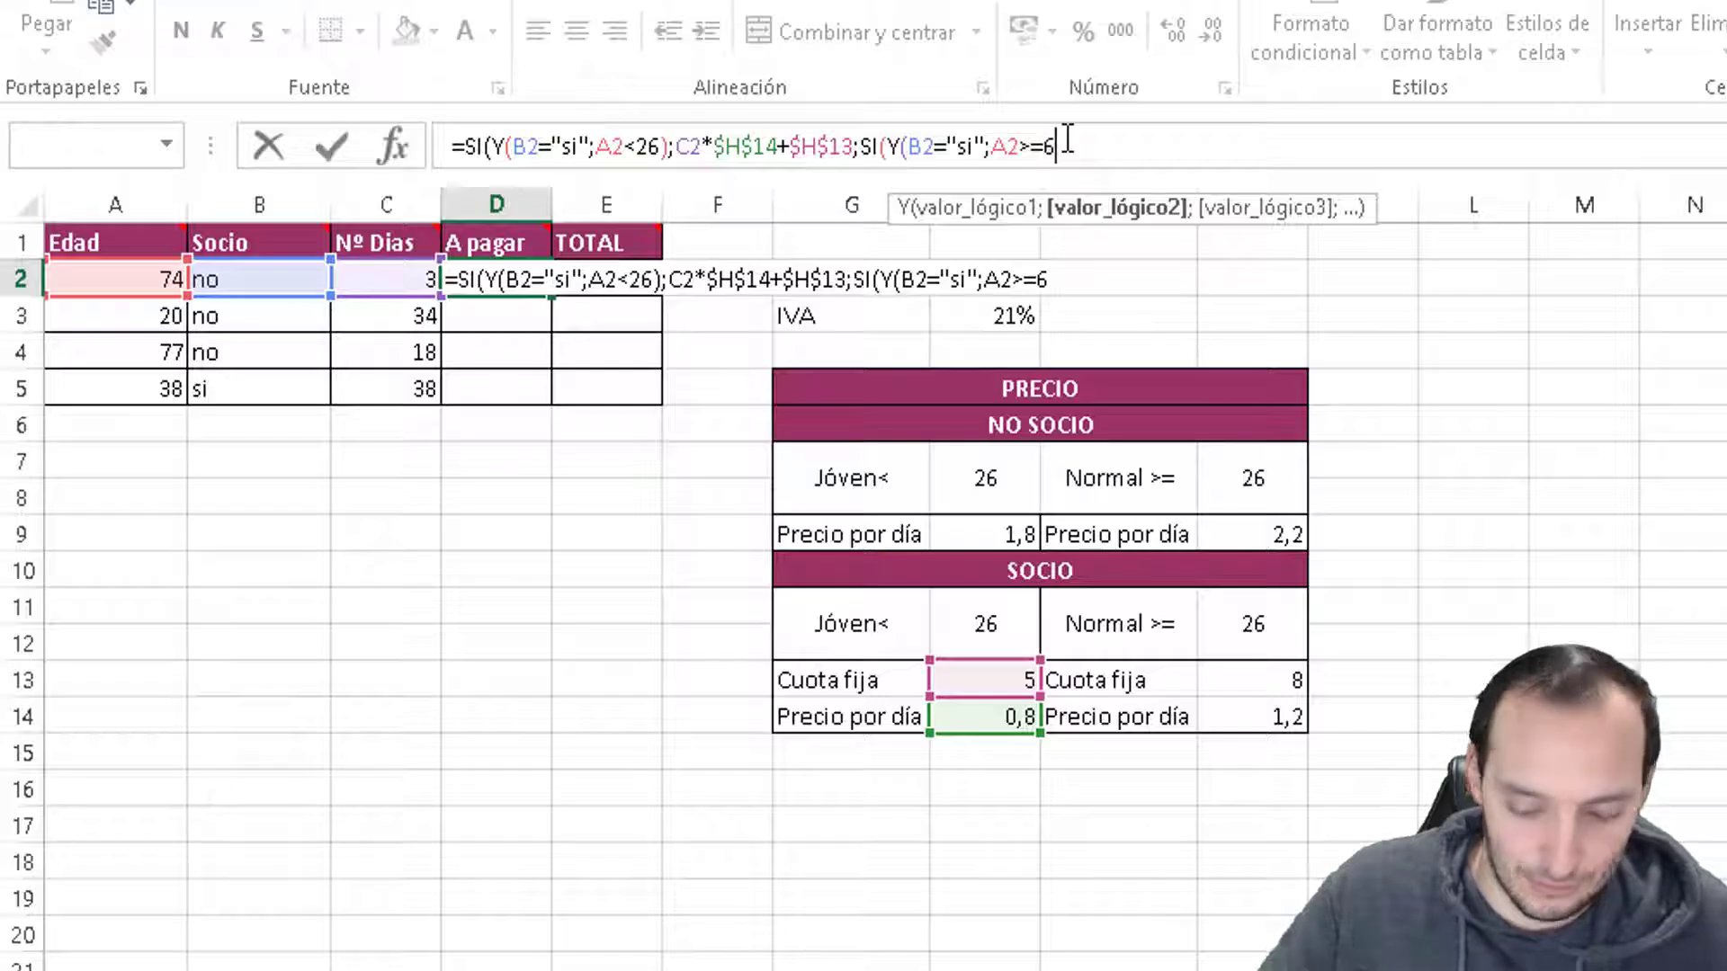
{"action": "type", "text": "26"}
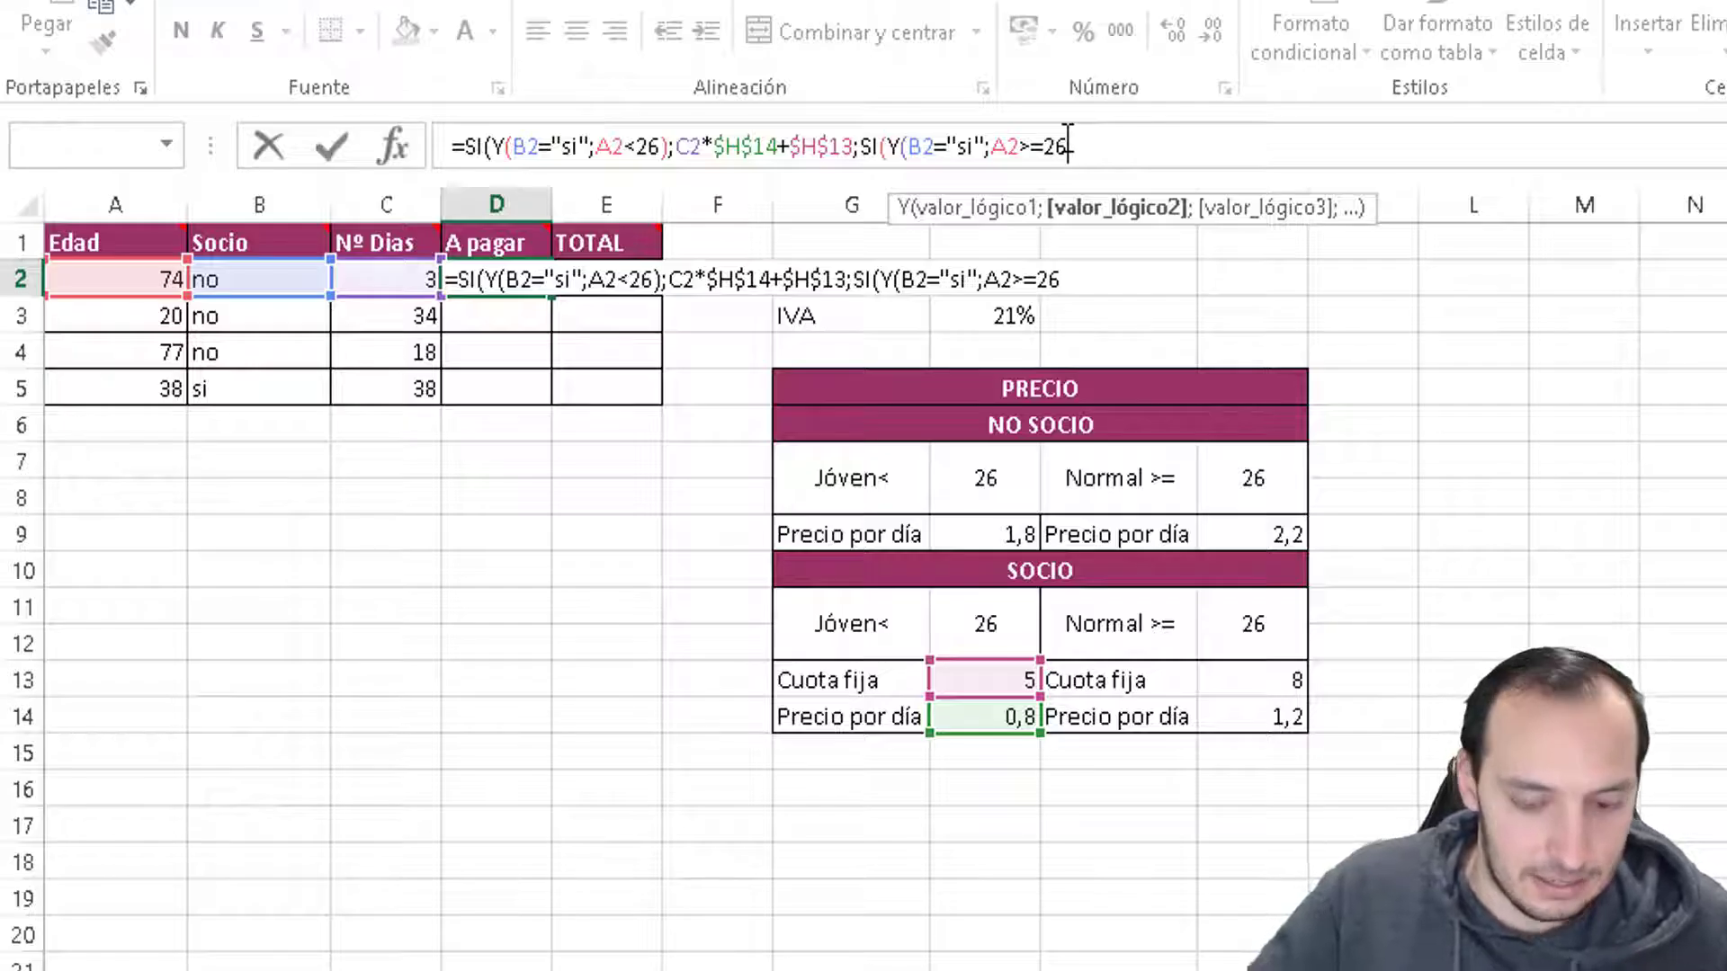
{"action": "type", "text": ")"}
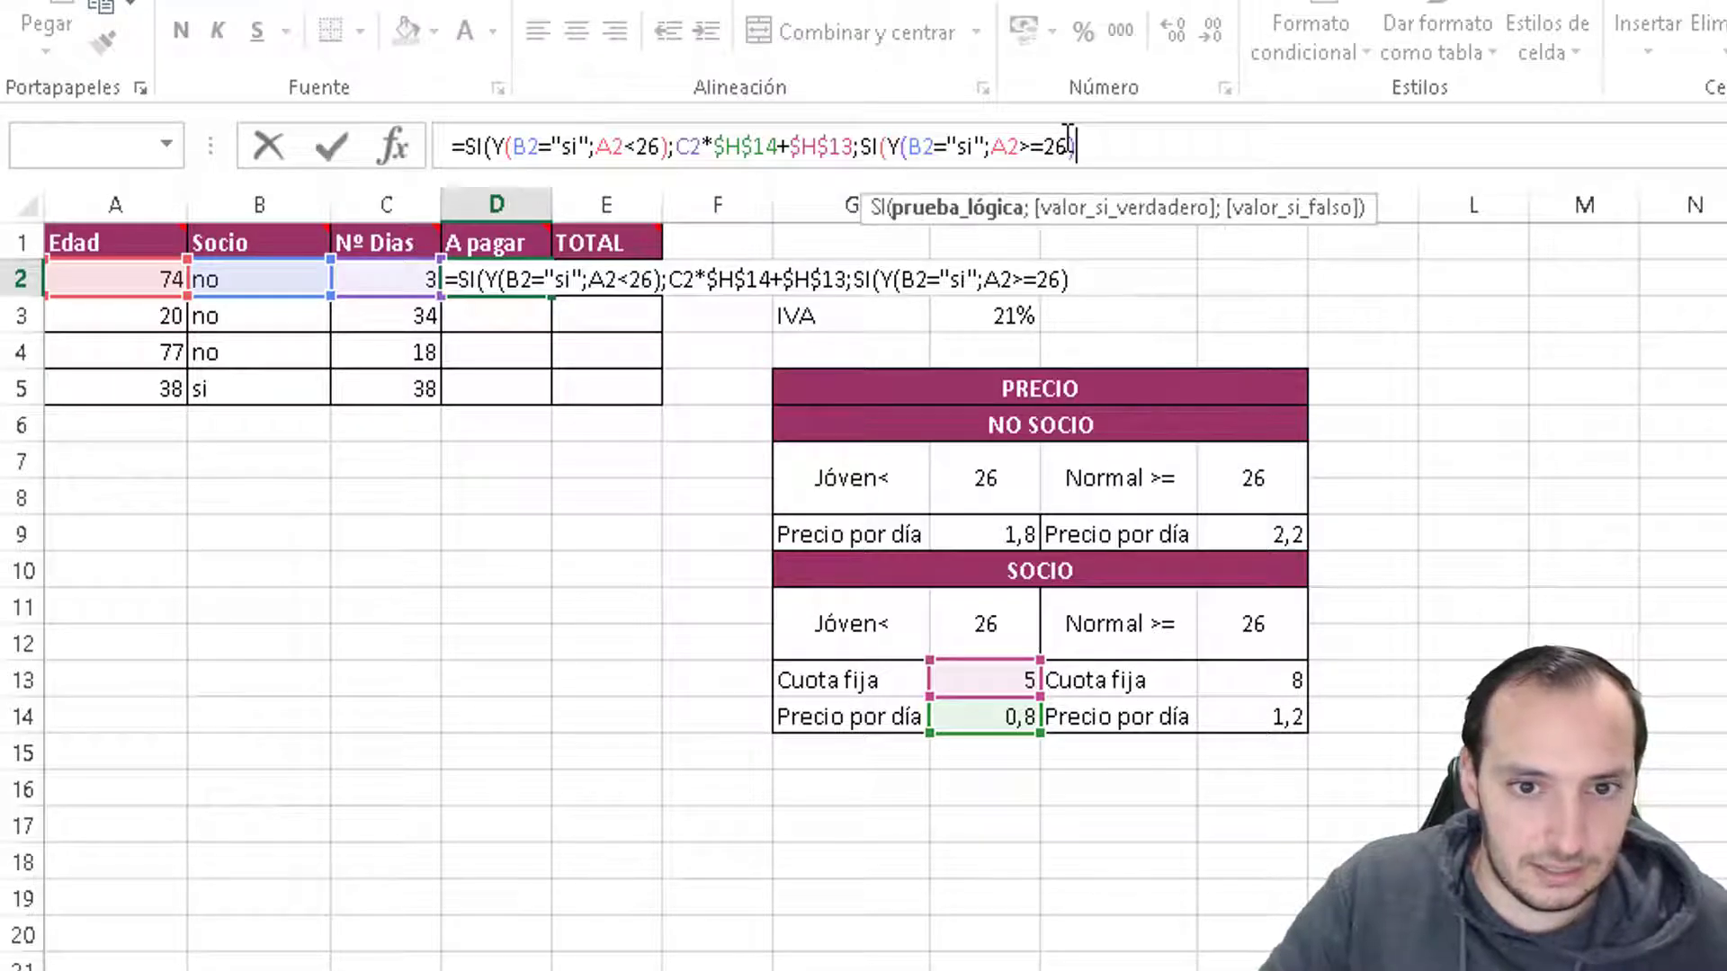
{"action": "type", "text": ";"}
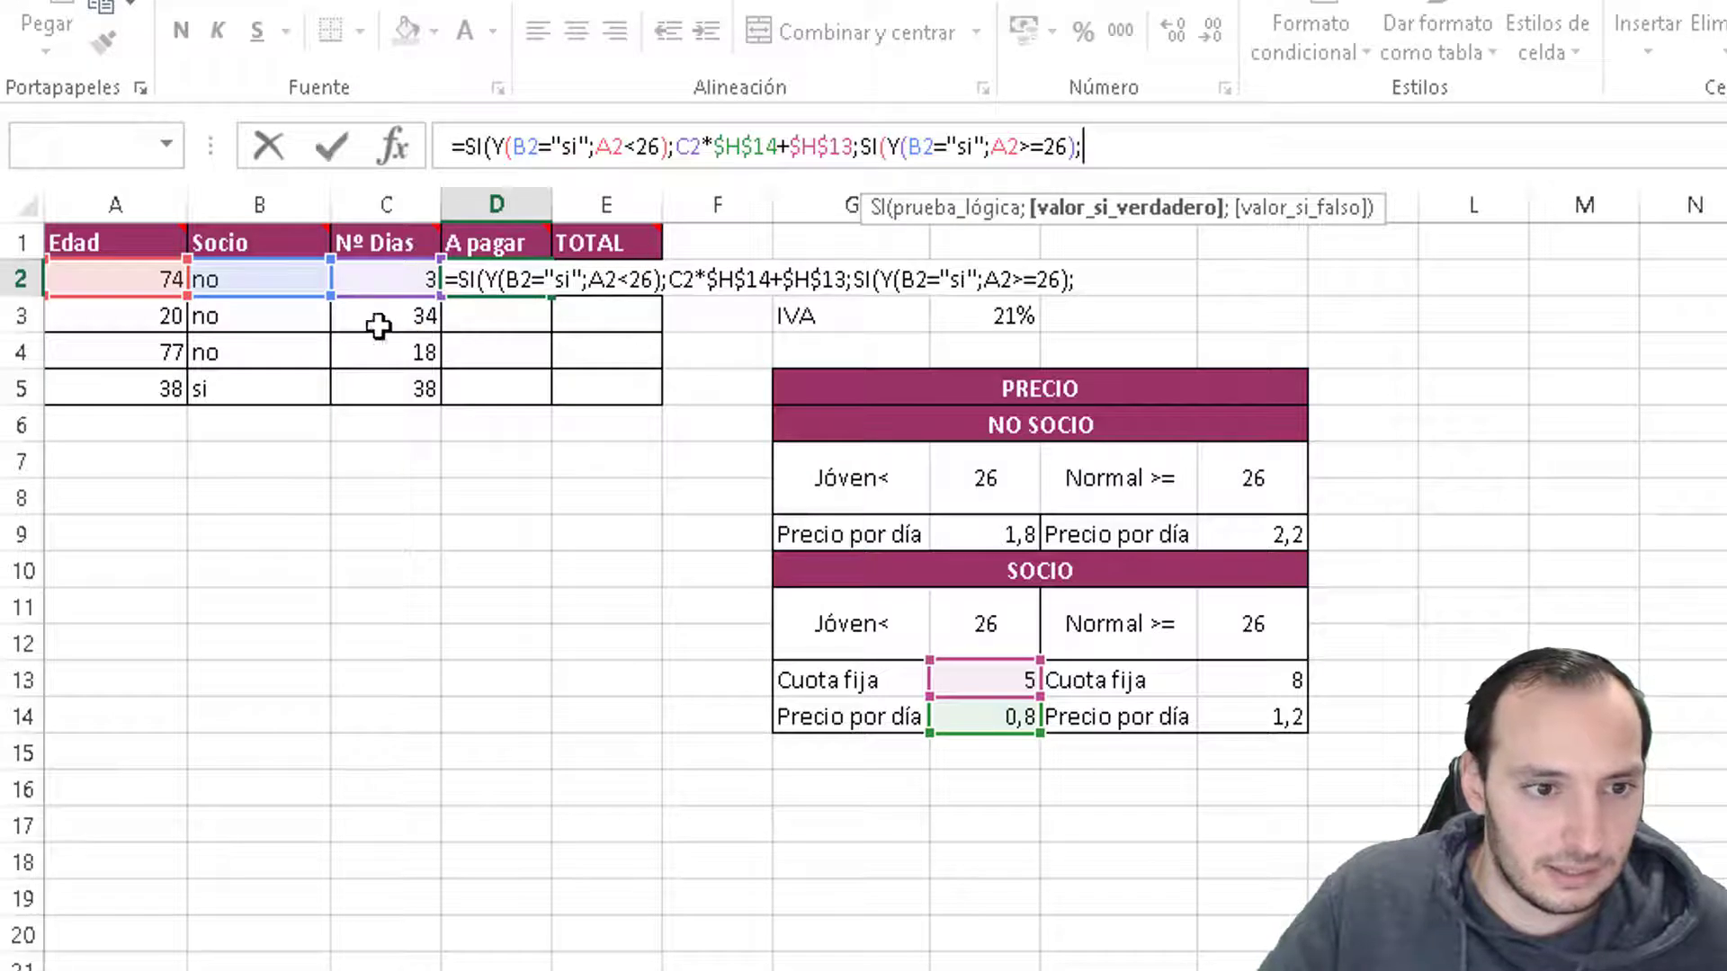
{"action": "left_click", "coordinate": [390, 280]}
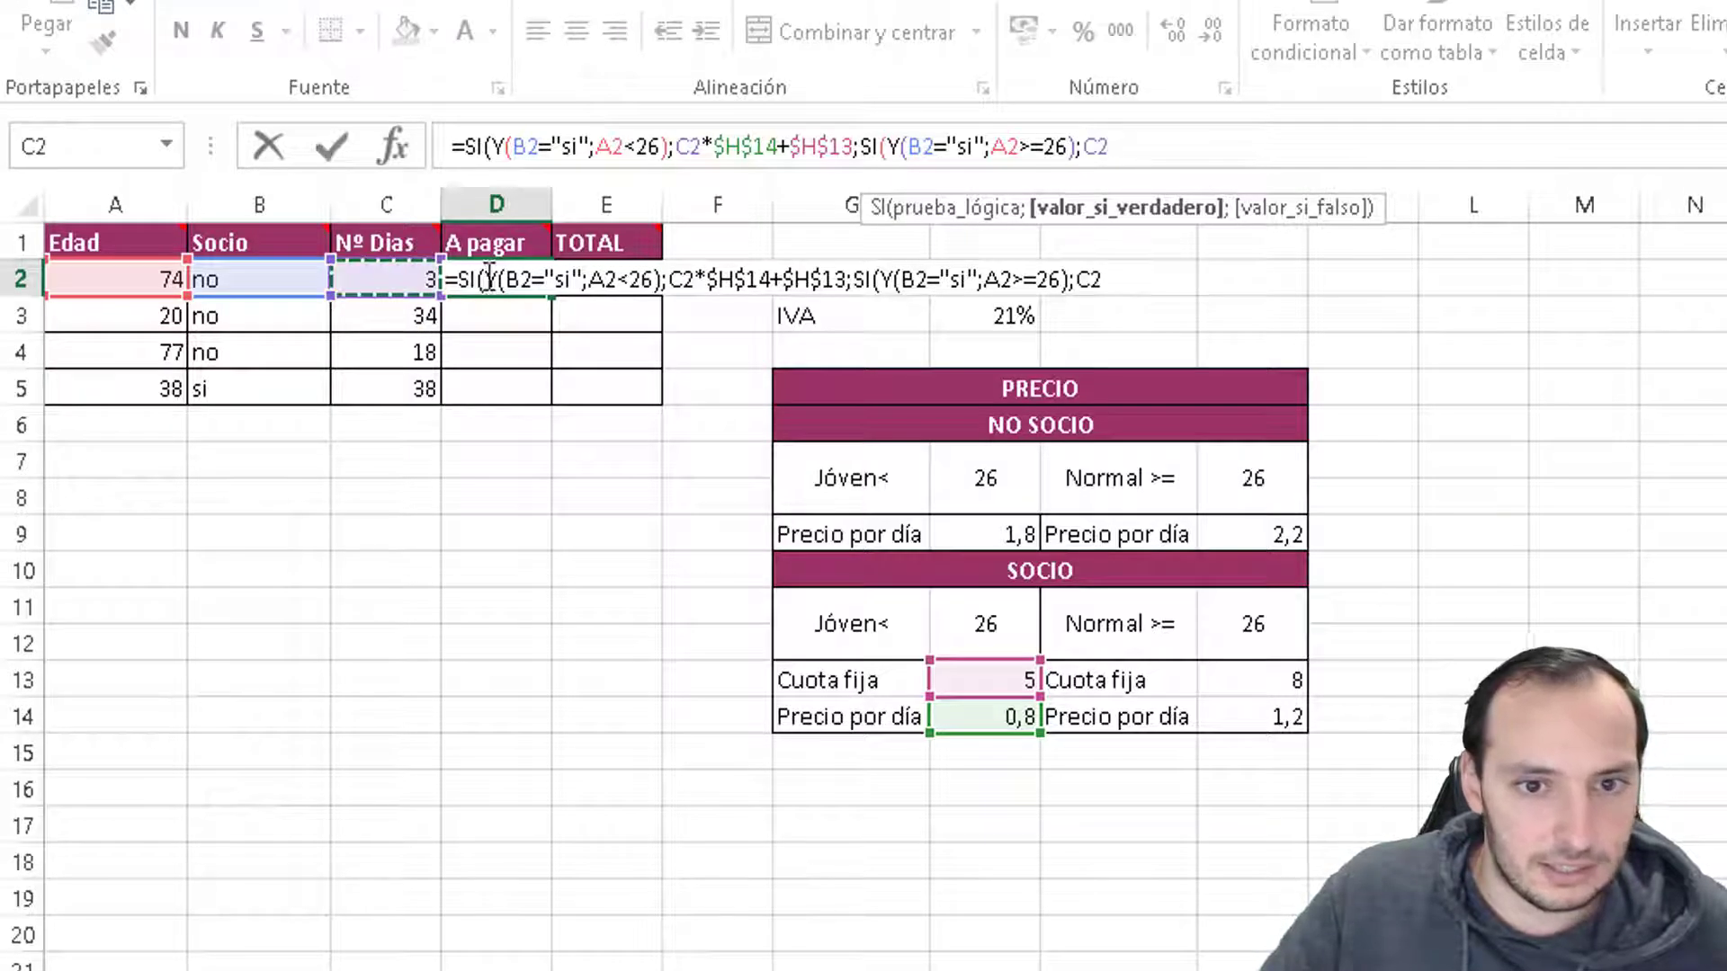
{"action": "type", "text": "*"}
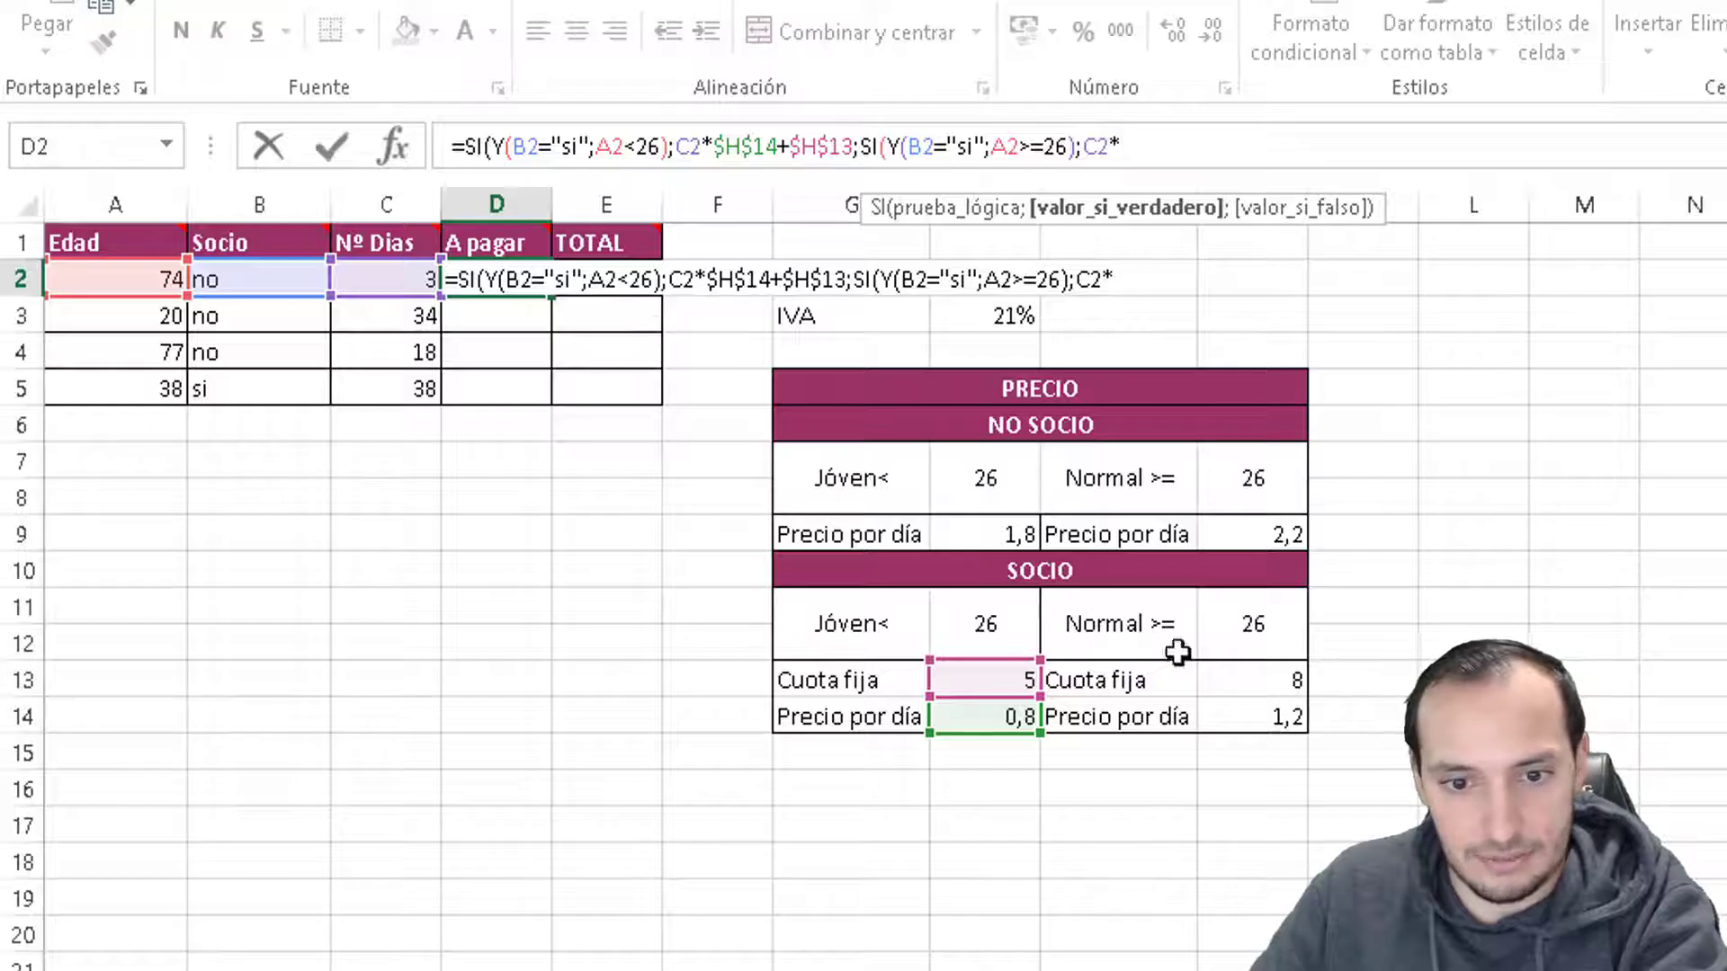
{"action": "left_click", "coordinate": [1290, 717]}
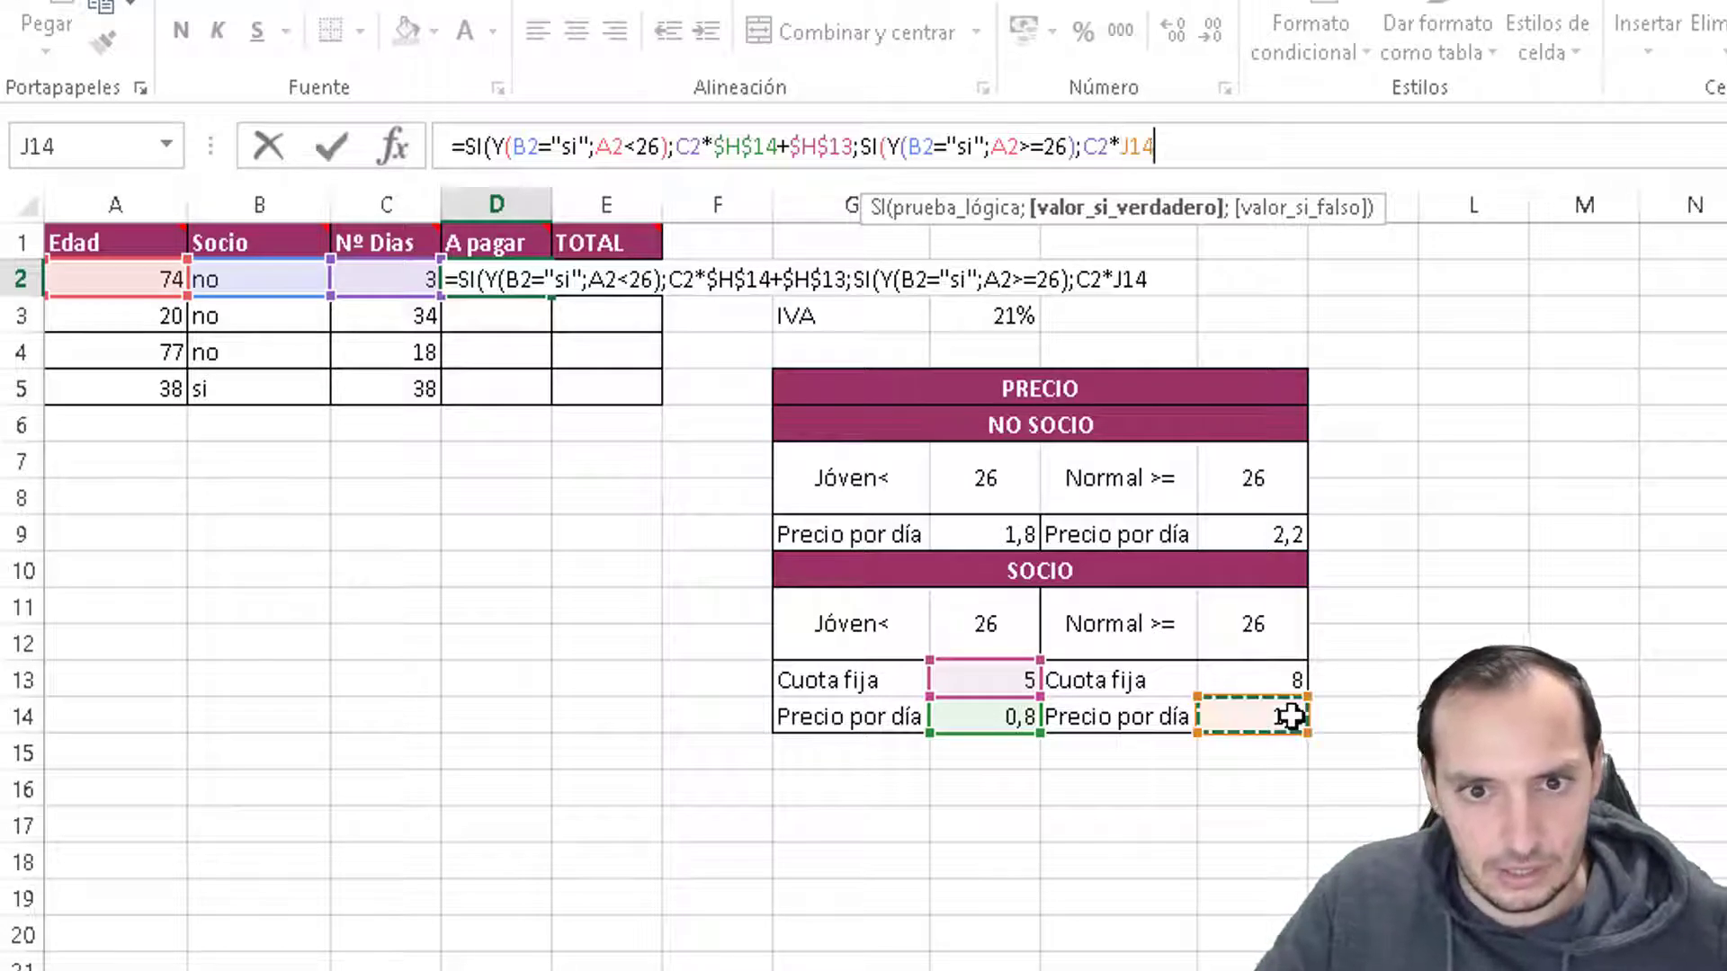
{"action": "key", "text": "F4"}
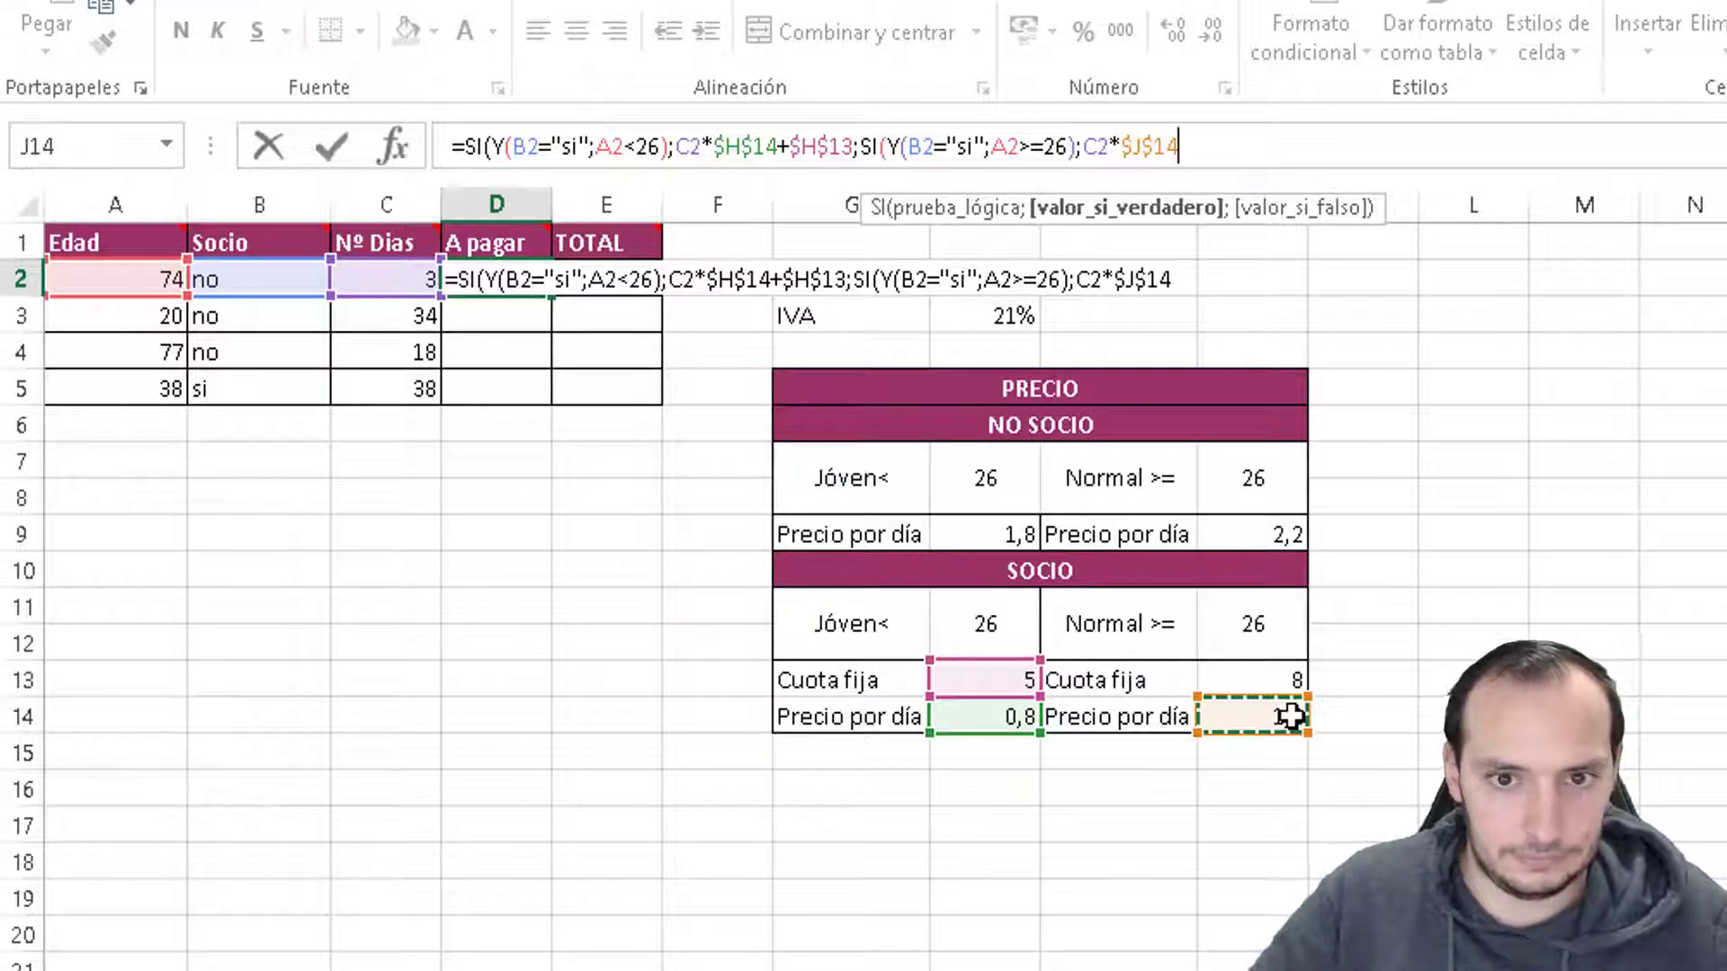
{"action": "type", "text": "+"}
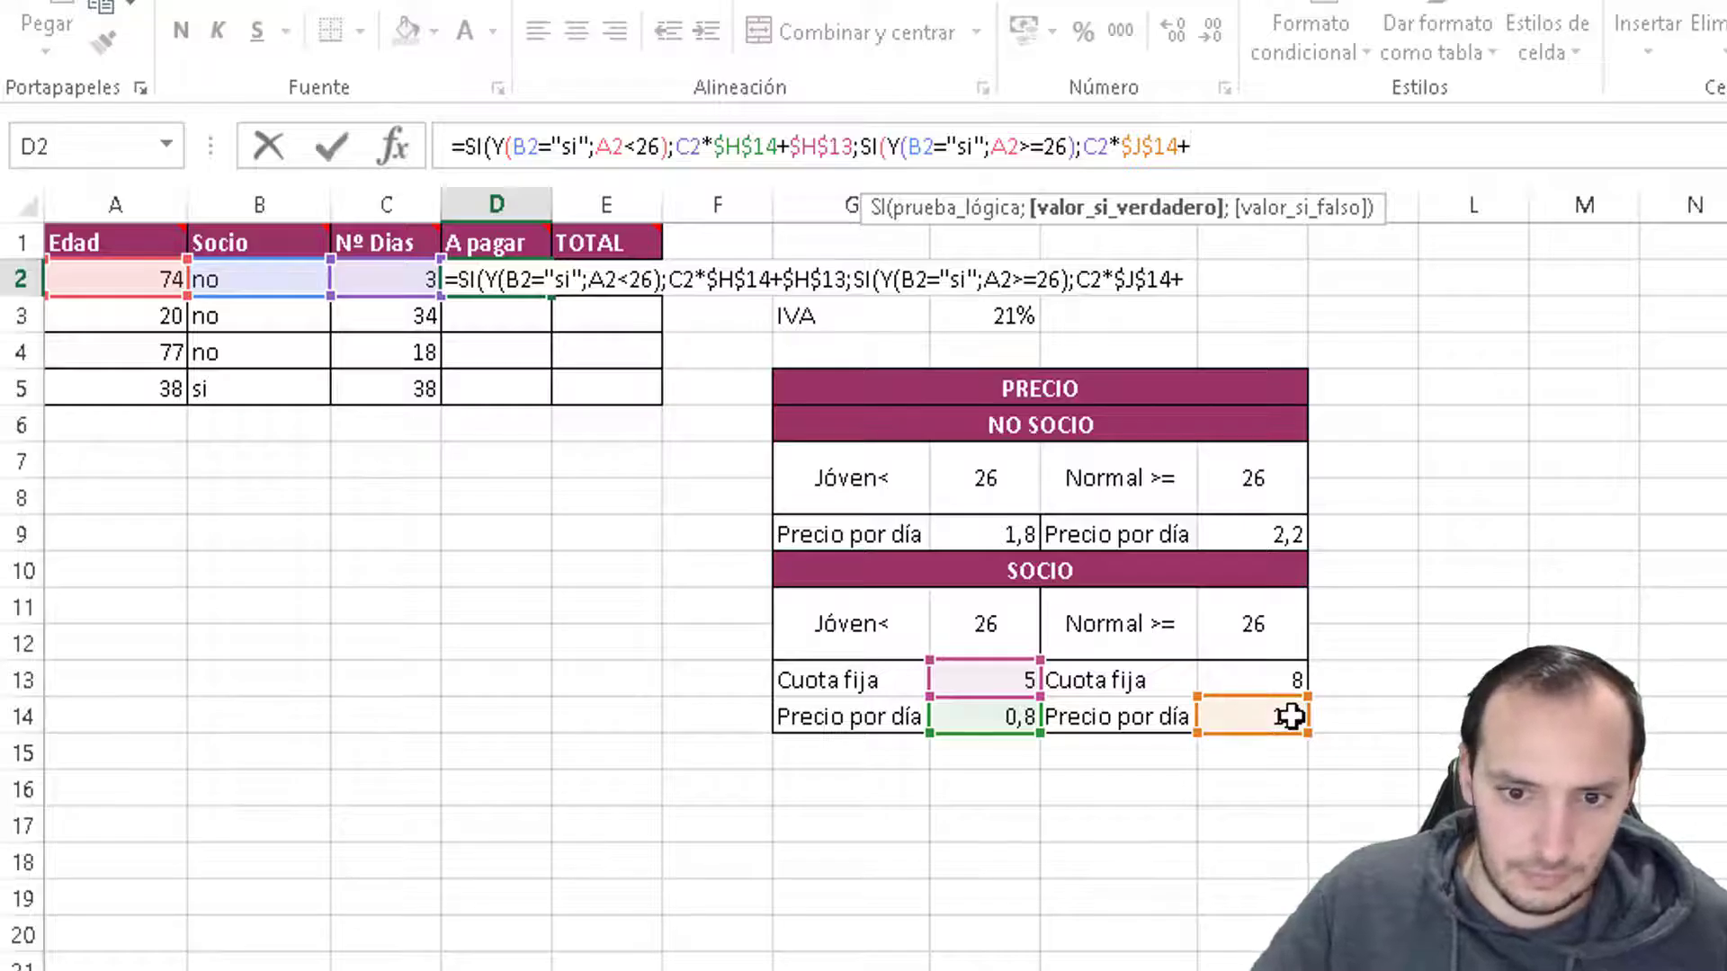
{"action": "left_click", "coordinate": [1269, 685]}
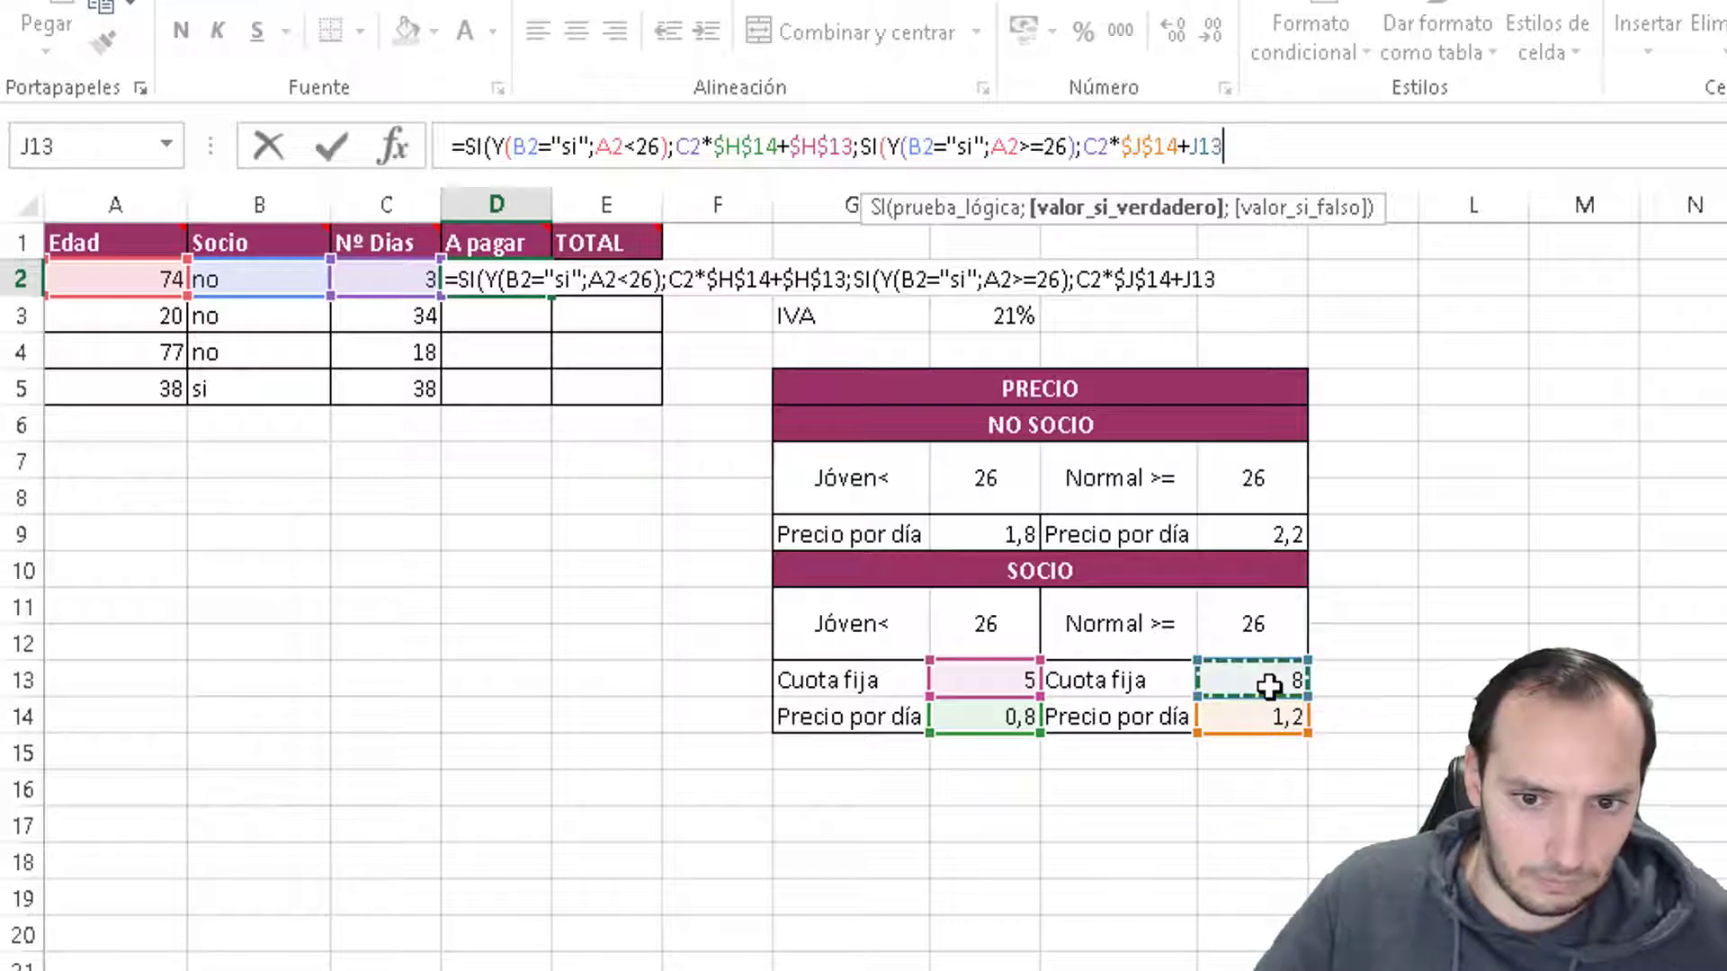
{"action": "key", "text": "F4"}
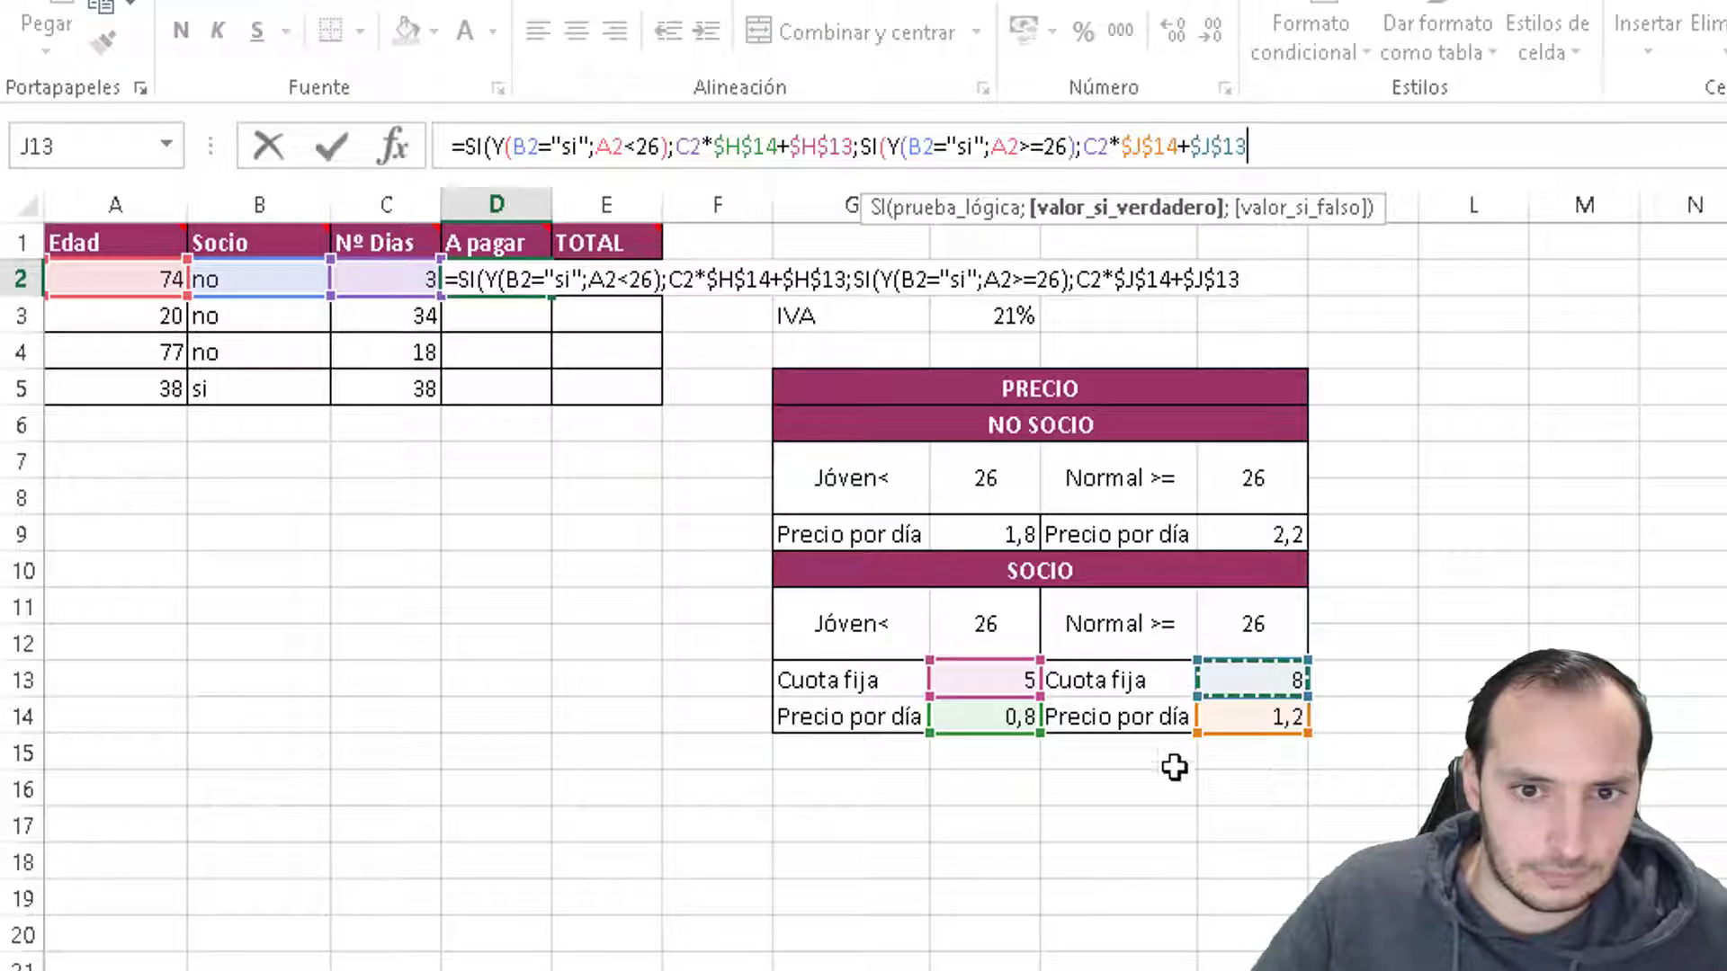
{"action": "type", "text": ";"}
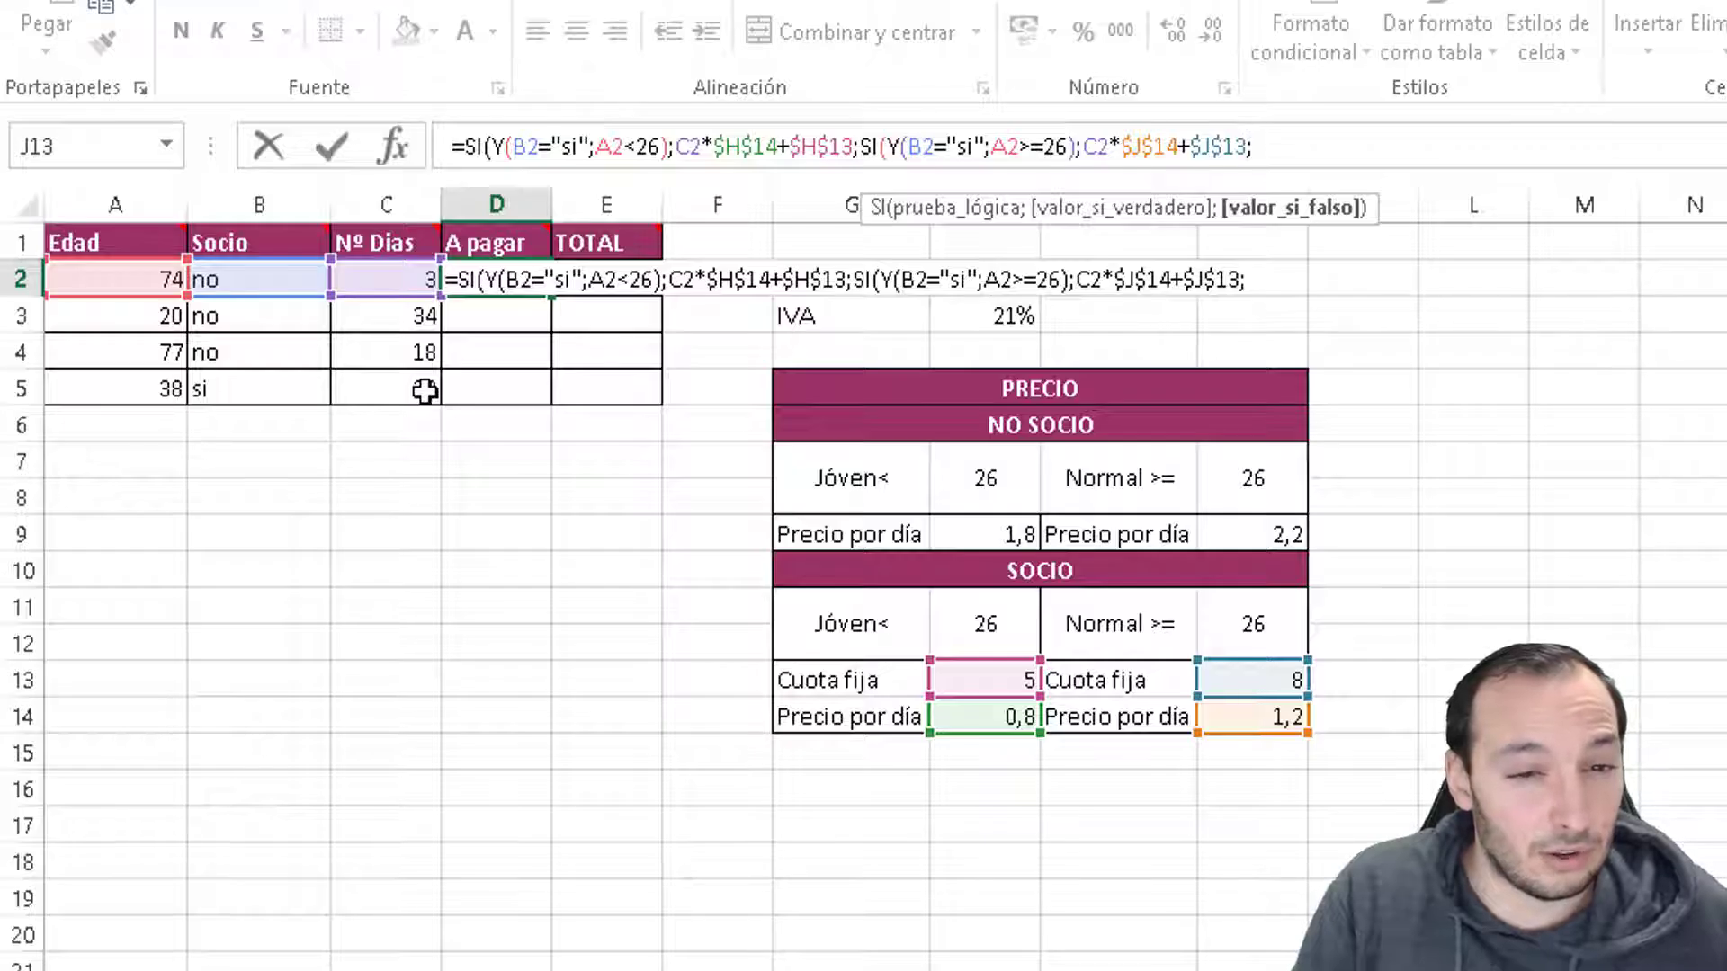
- Add the non-socio test SI(B2="no";C2*$H$9) charging days times 1,8
{"action": "type", "text": "si"}
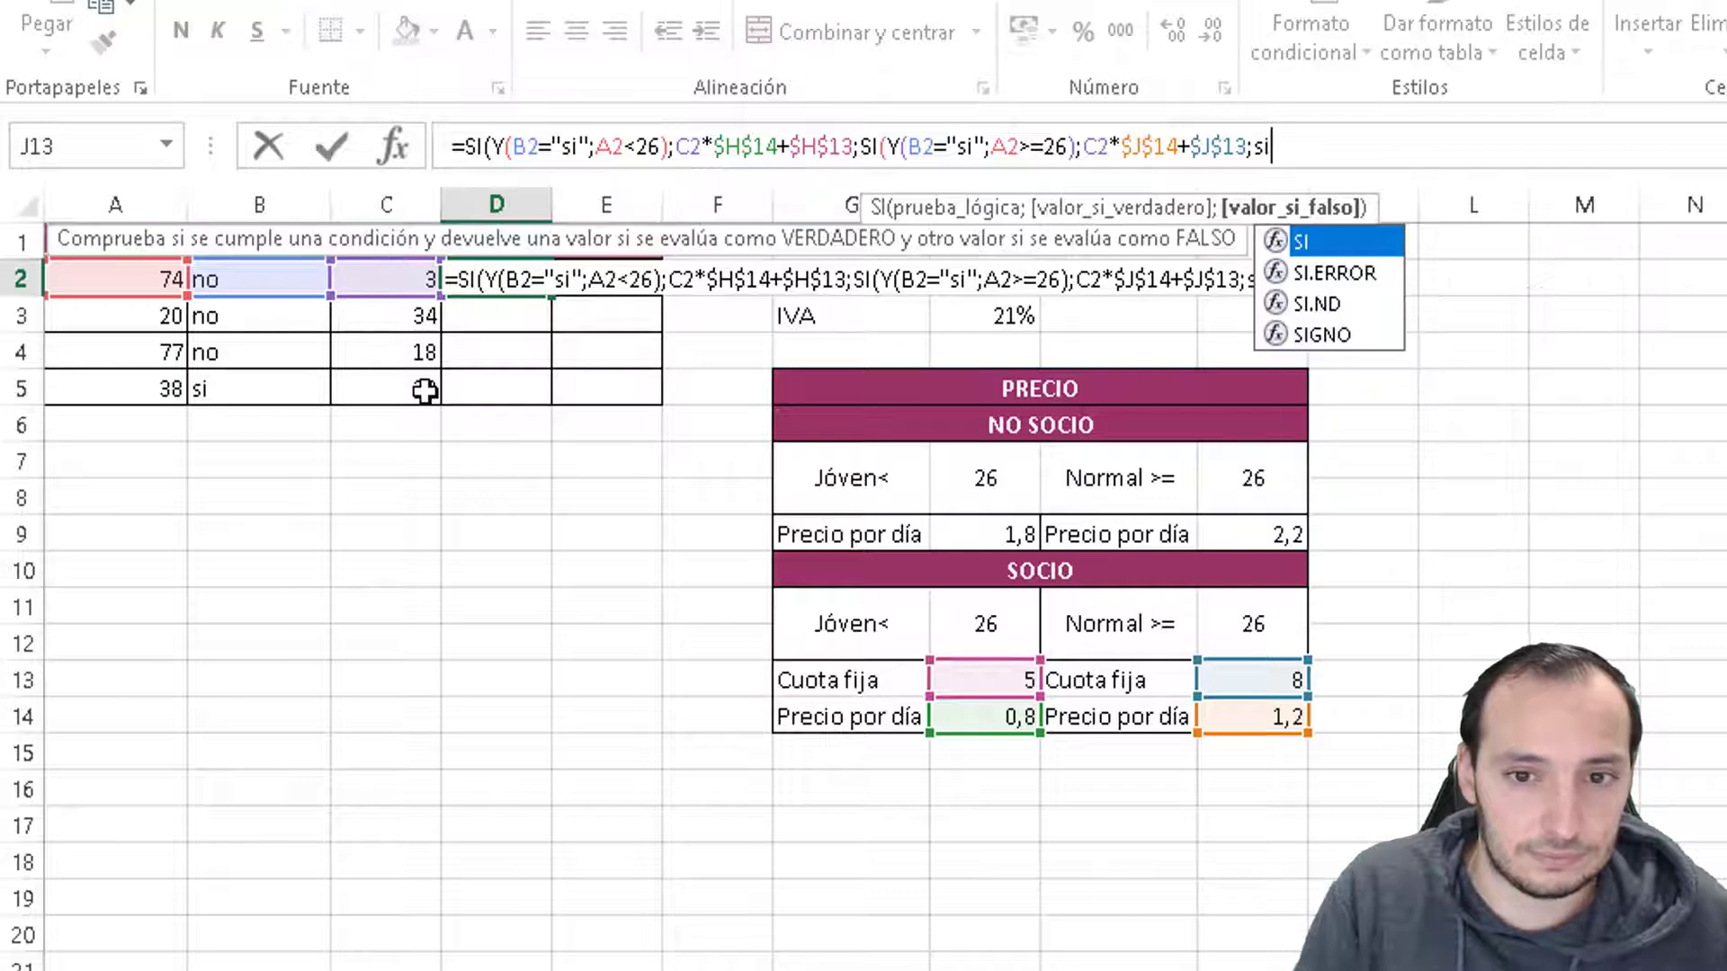
{"action": "key", "text": "Tab"}
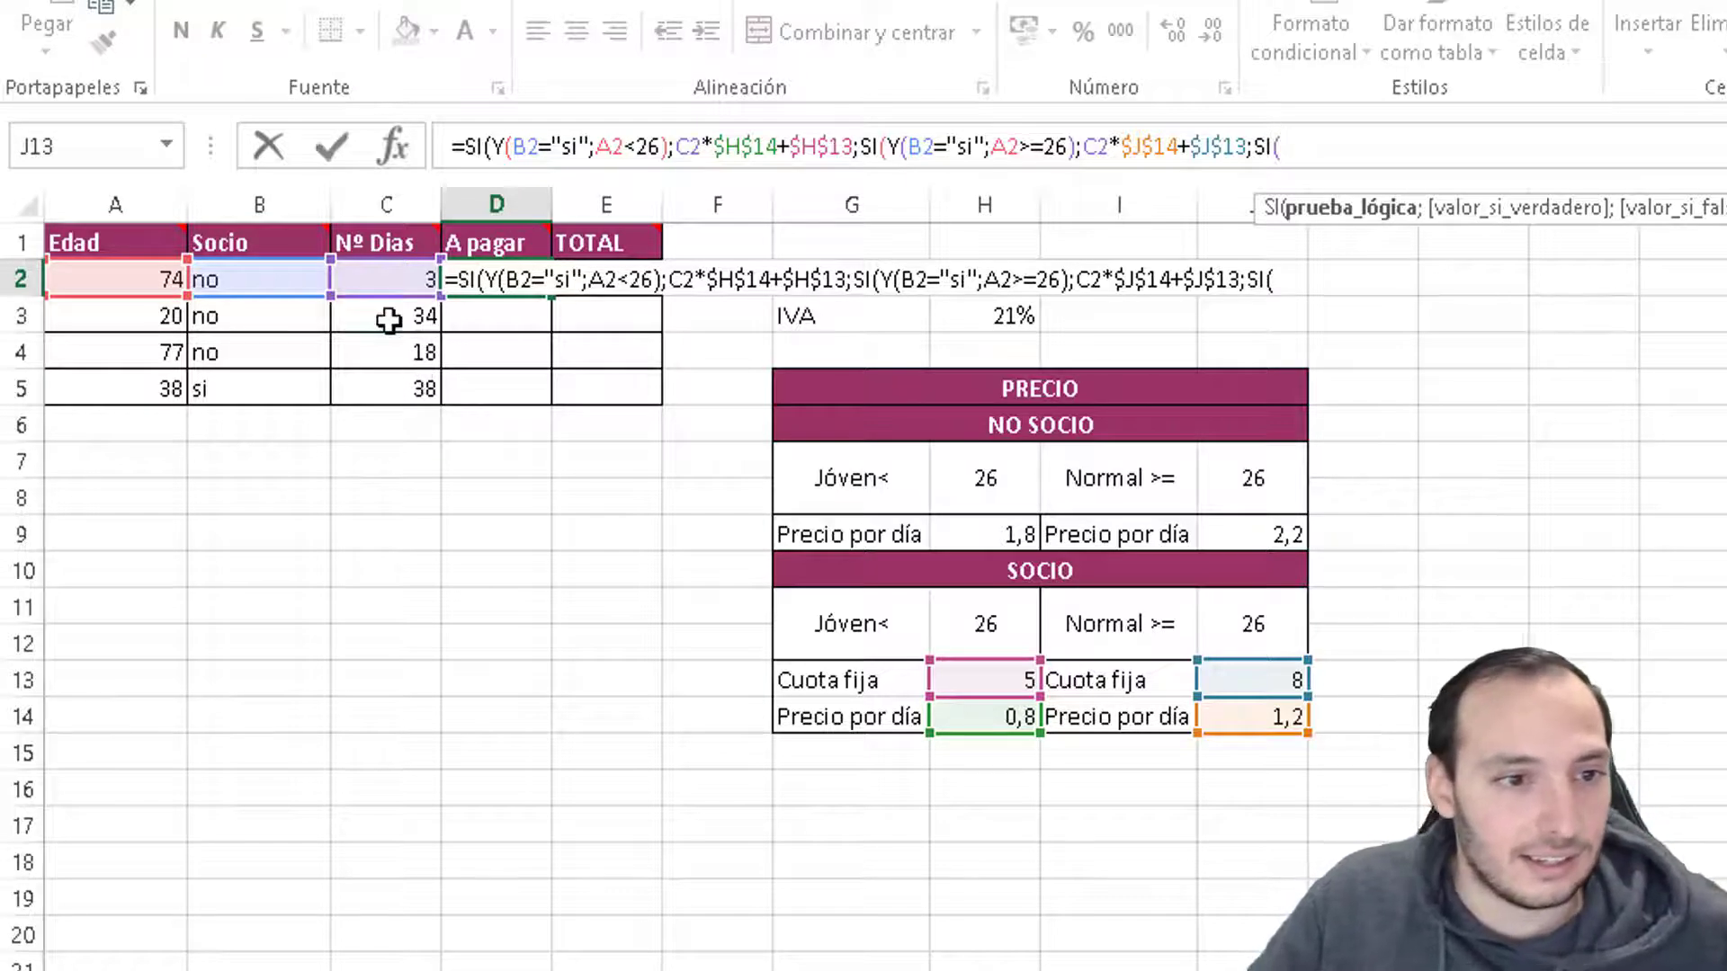
{"action": "left_click", "coordinate": [279, 284]}
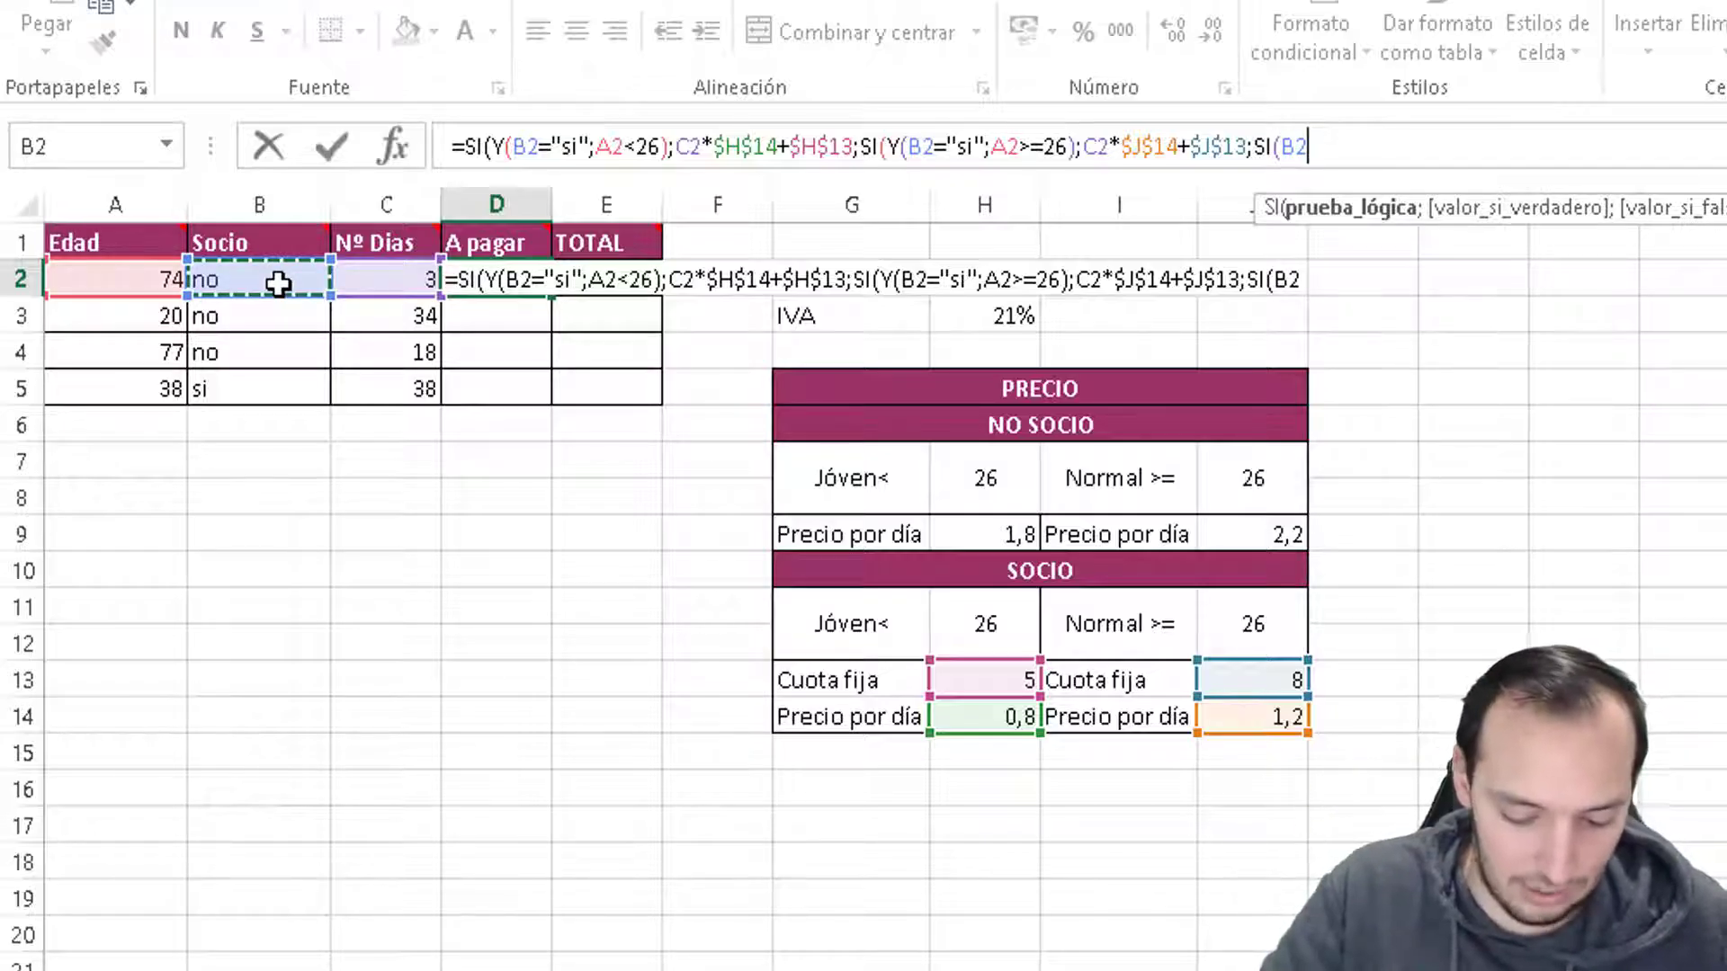
{"action": "type", "text": "="}
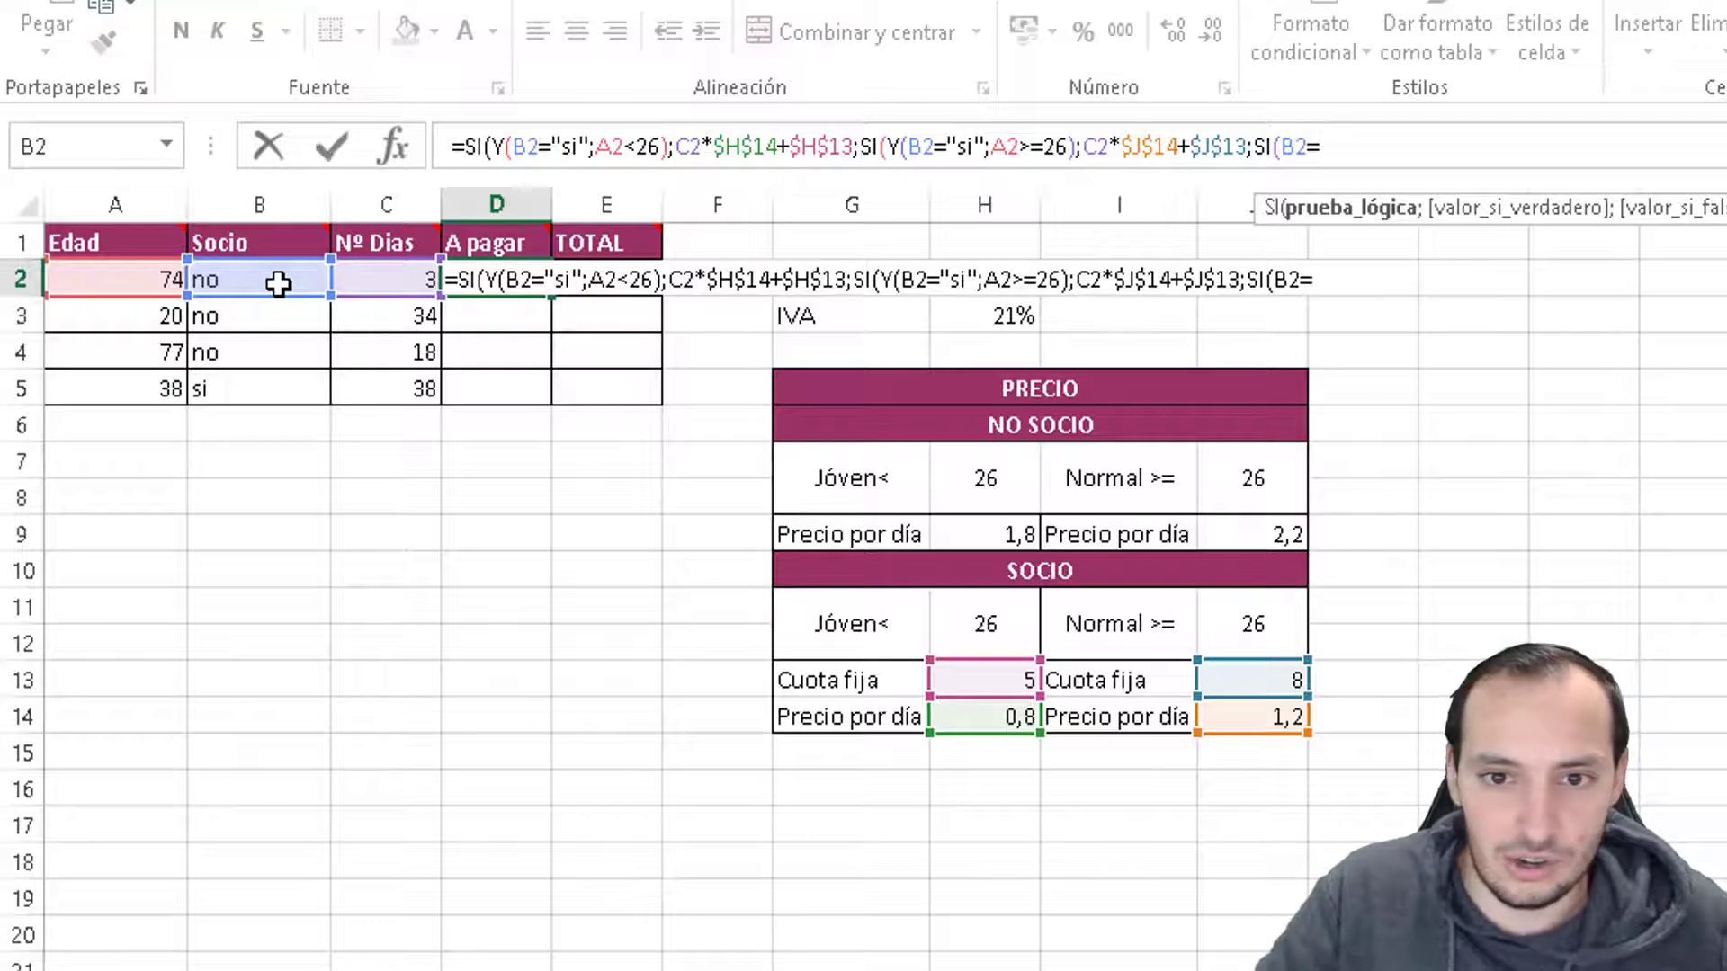
{"action": "type", "text": "\""}
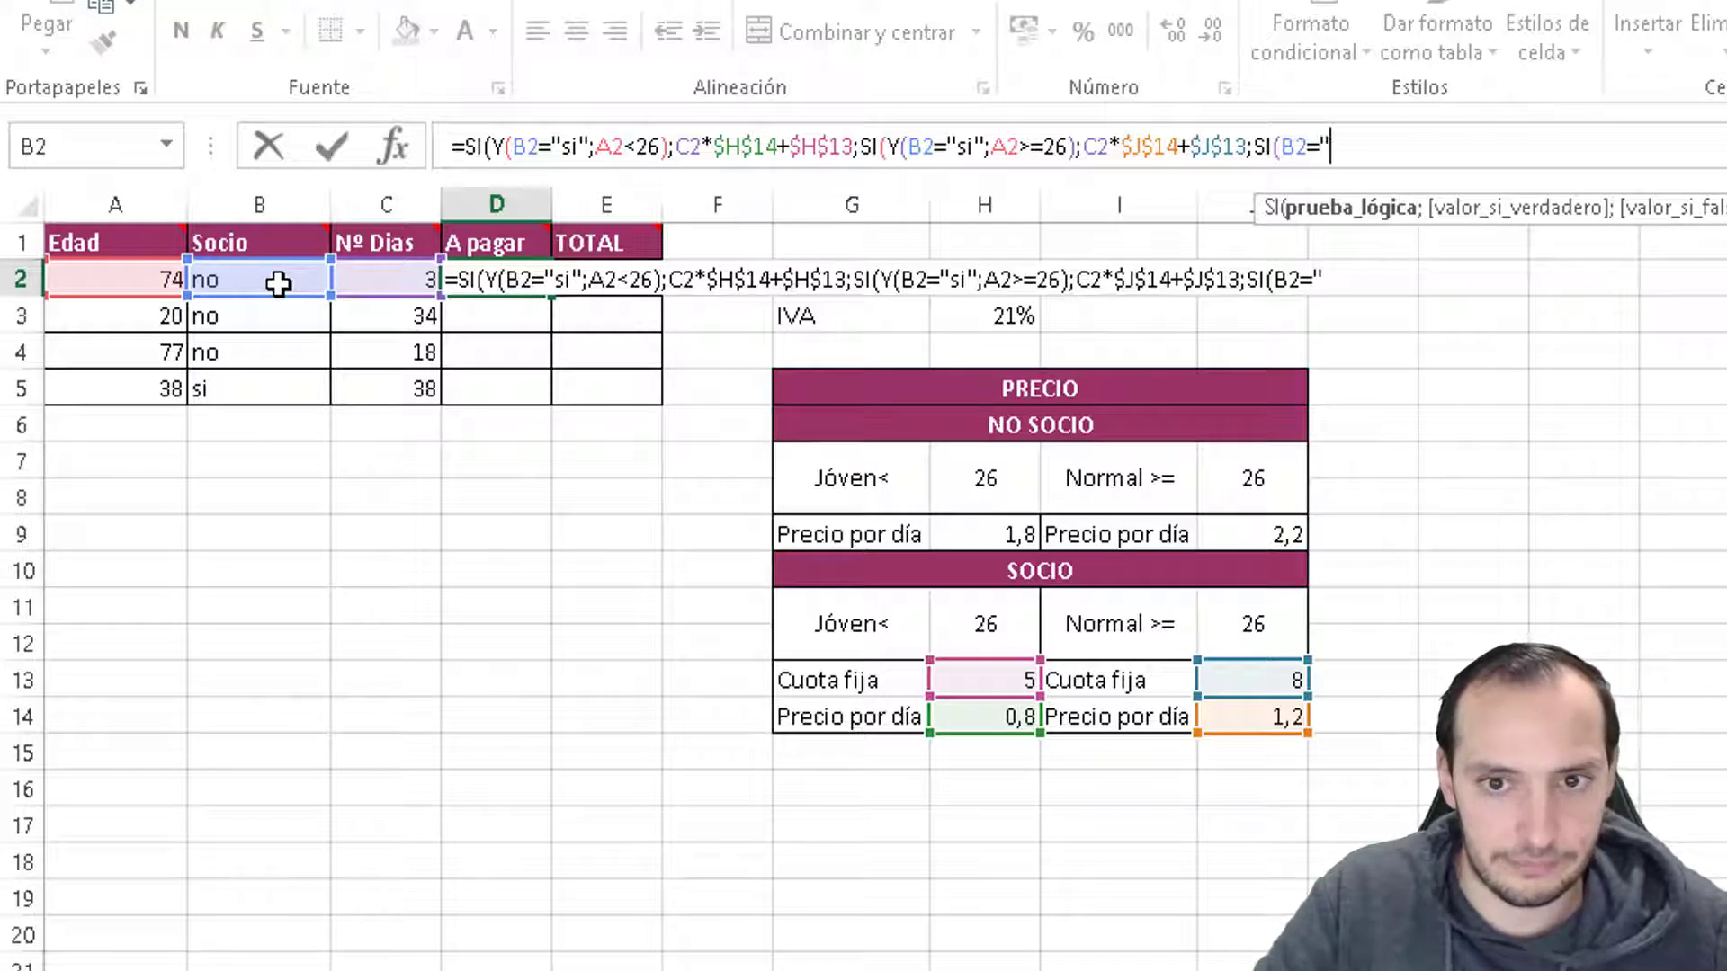
{"action": "type", "text": "no"}
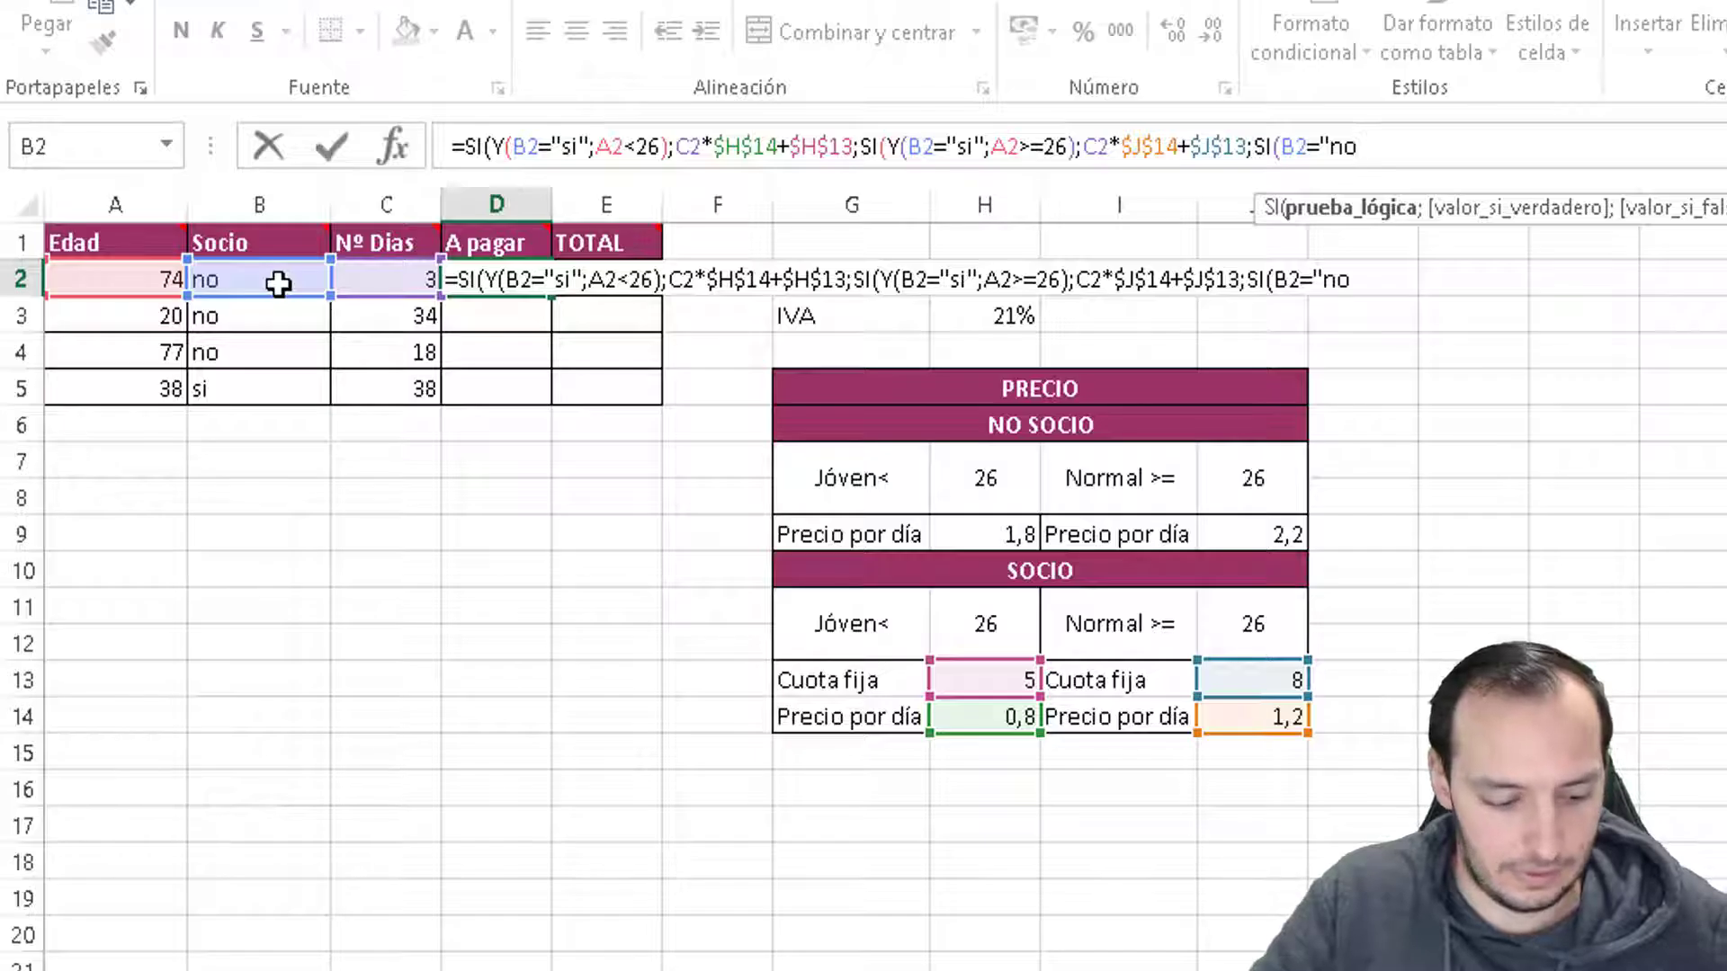
{"action": "type", "text": "\";"}
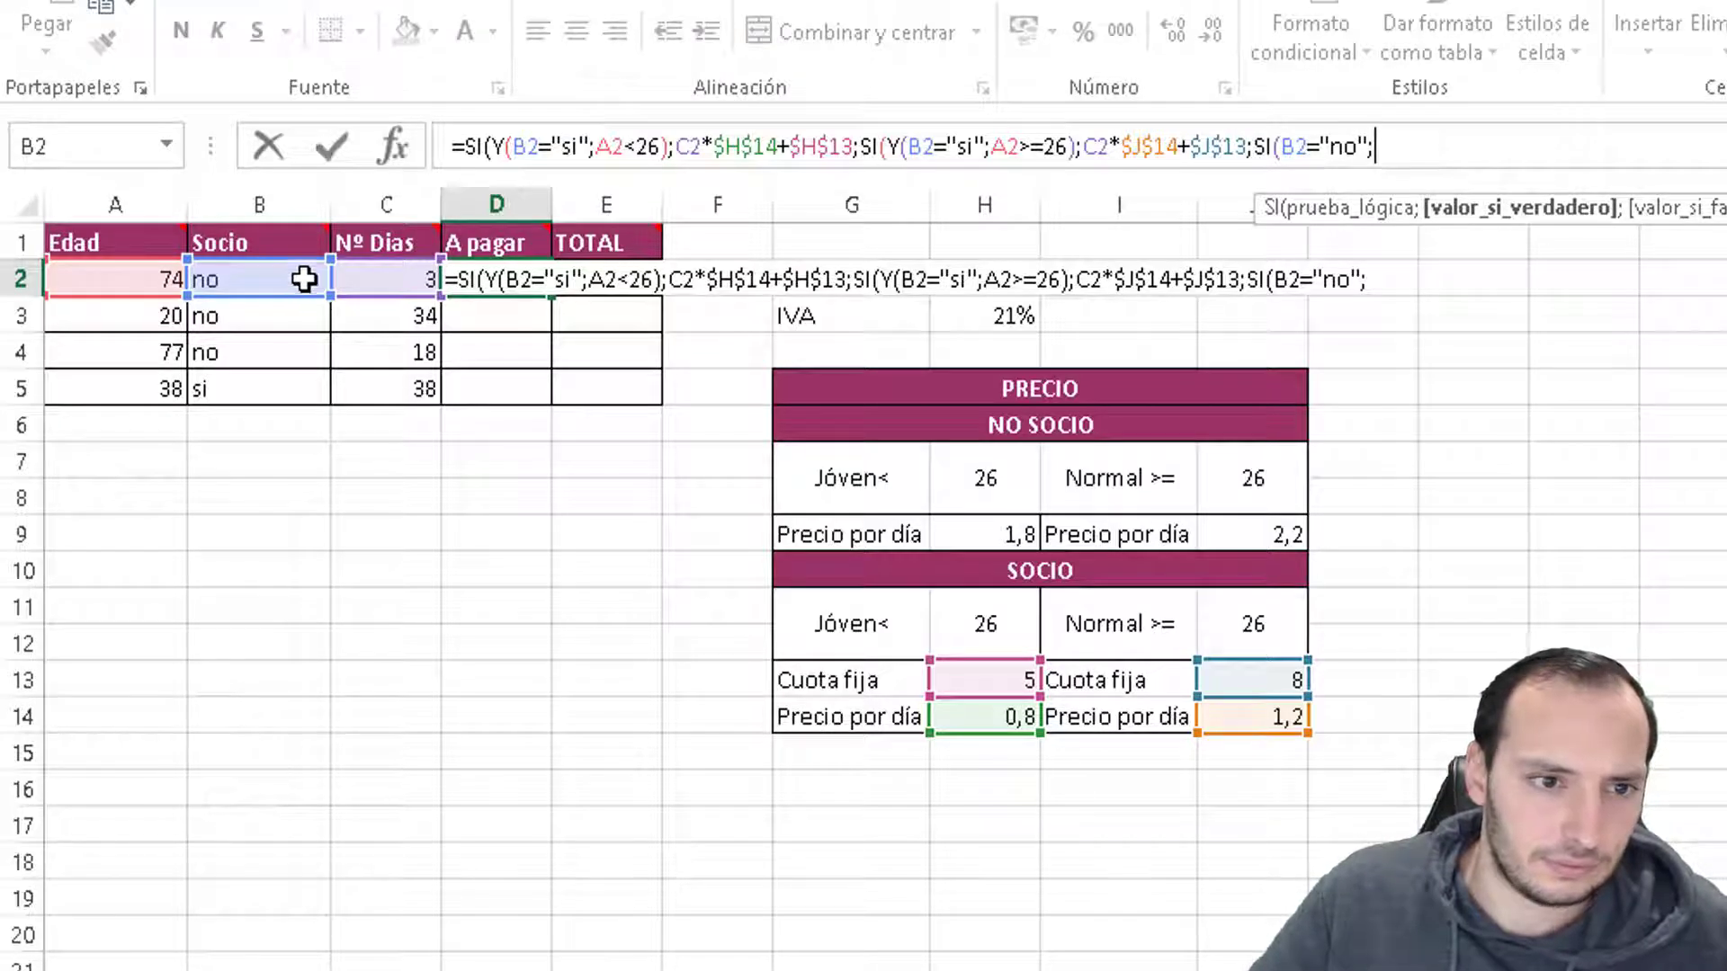
{"action": "left_click", "coordinate": [389, 281]}
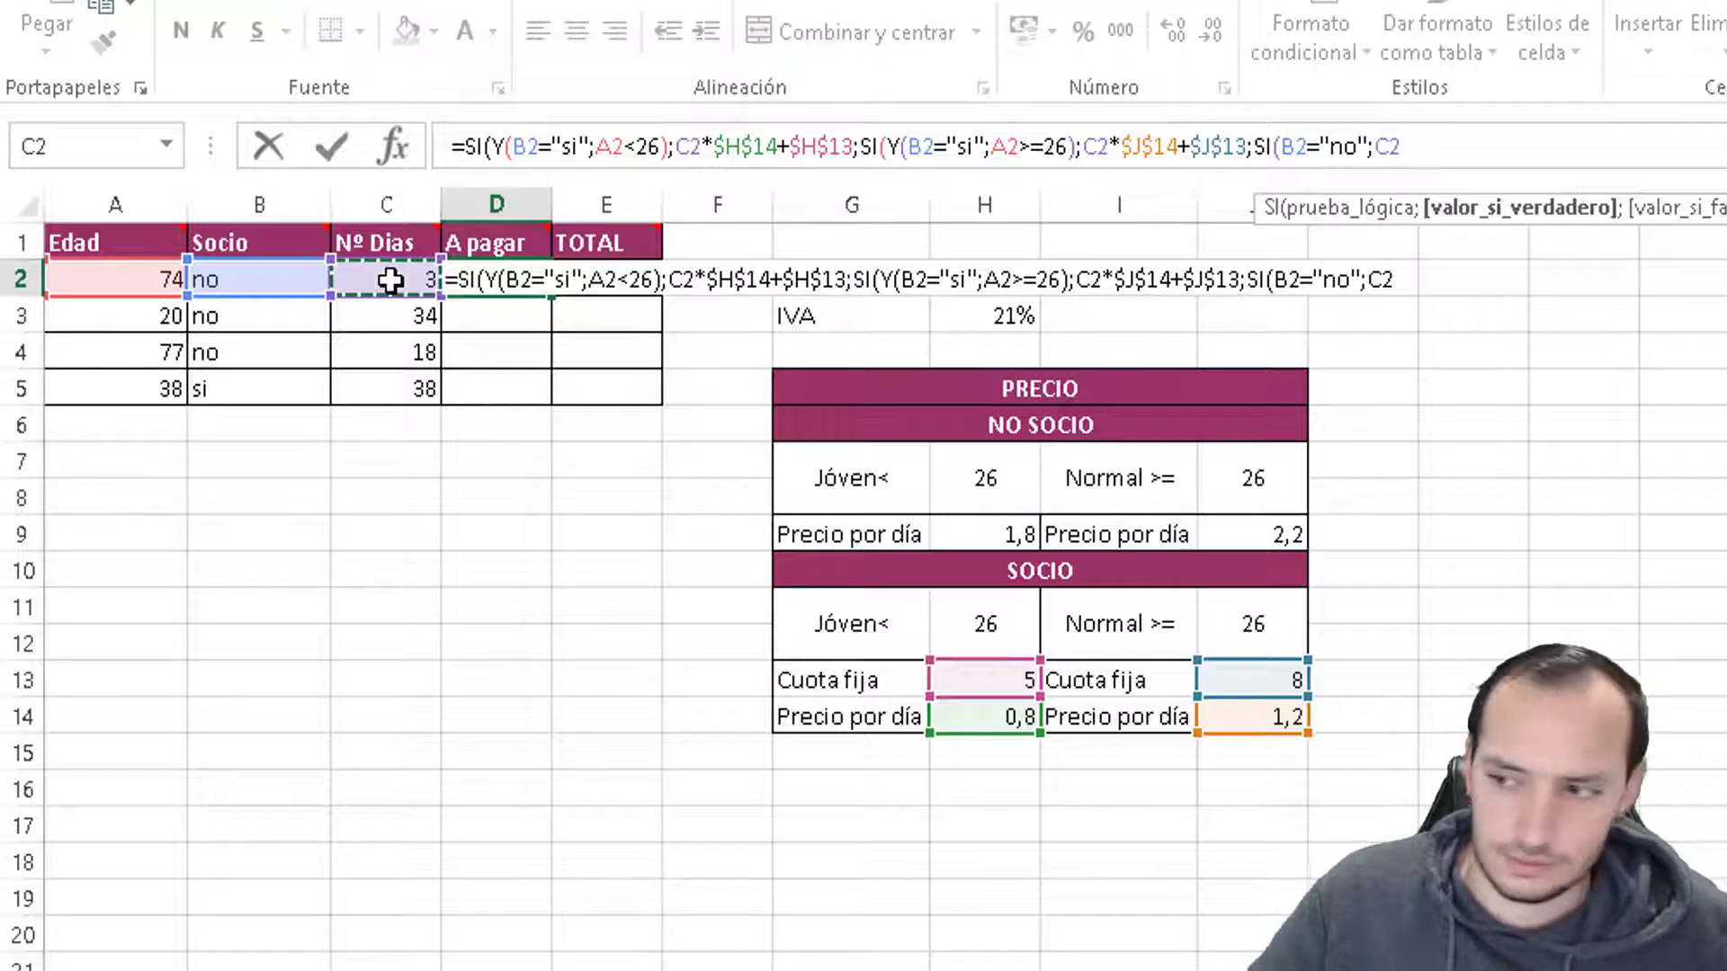
{"action": "type", "text": "*"}
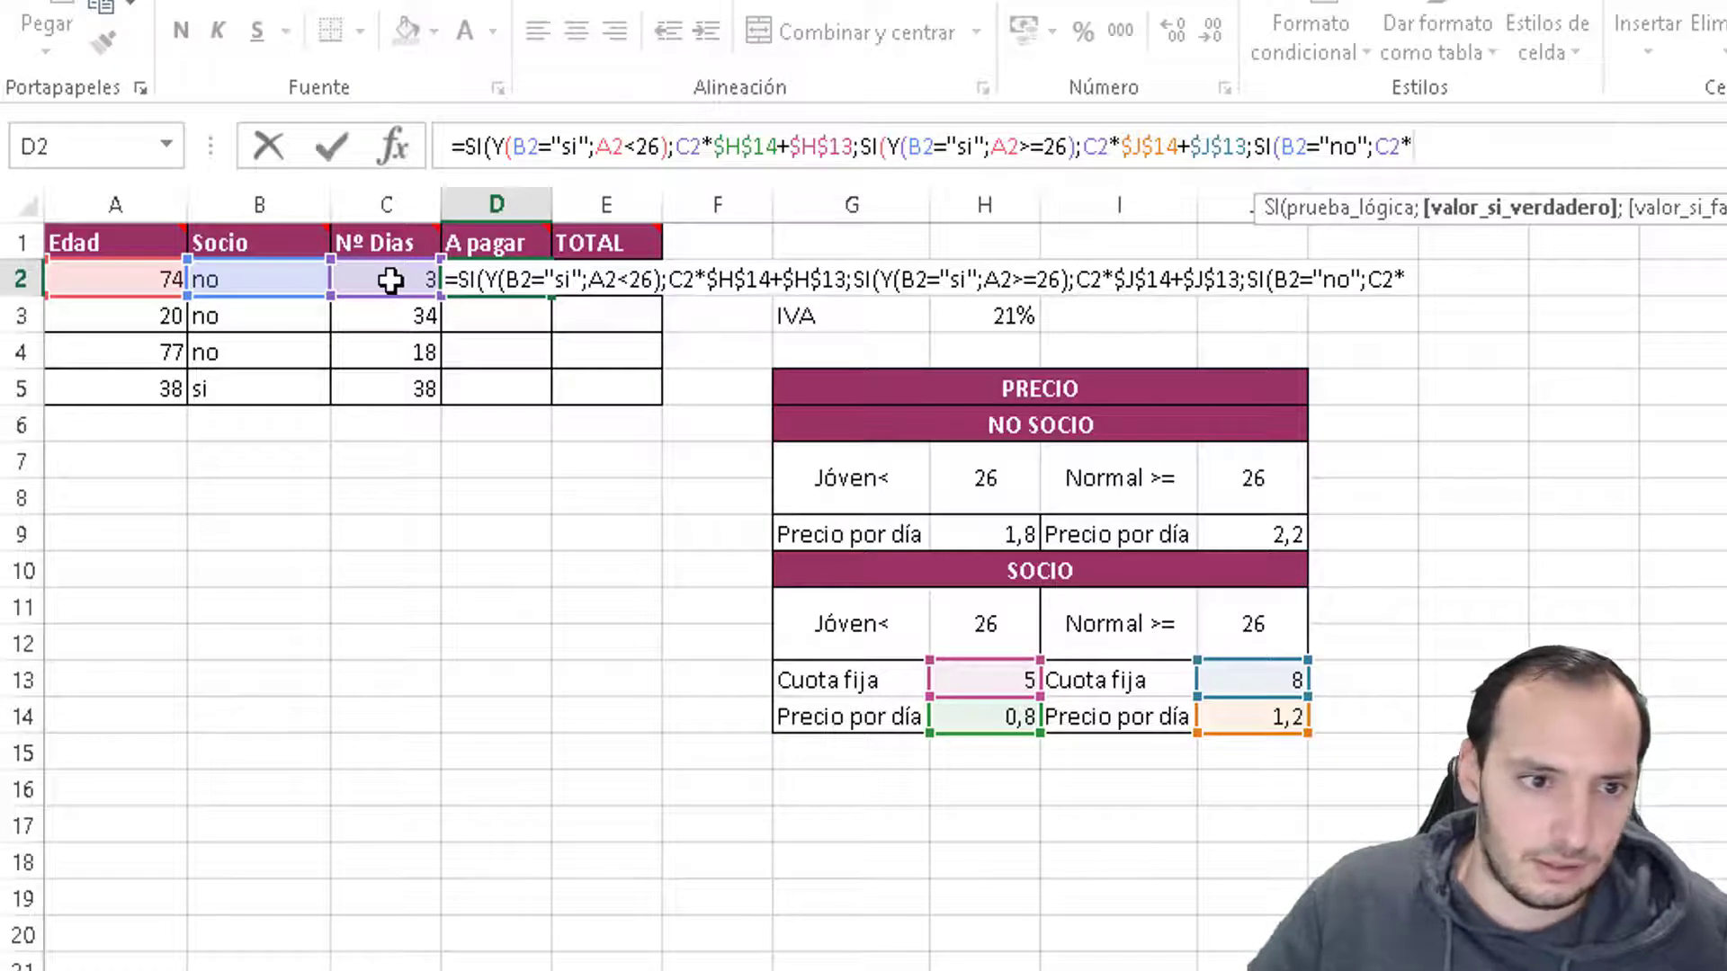
{"action": "left_click", "coordinate": [990, 532]}
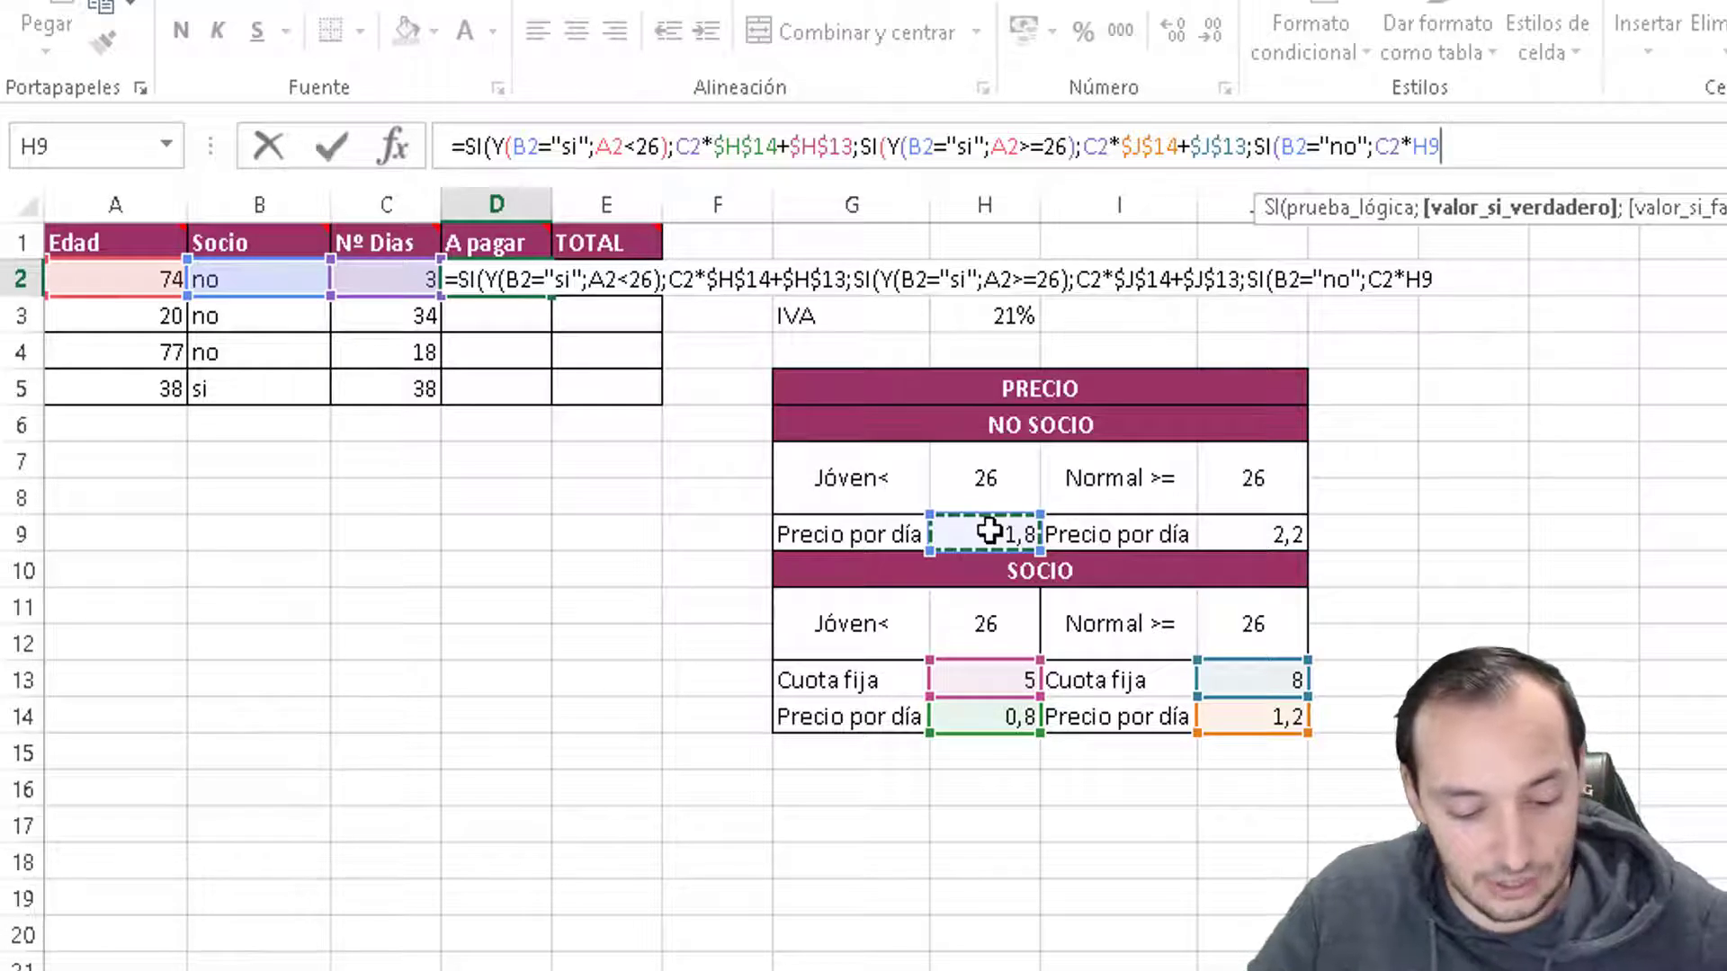
{"action": "key", "text": "F4"}
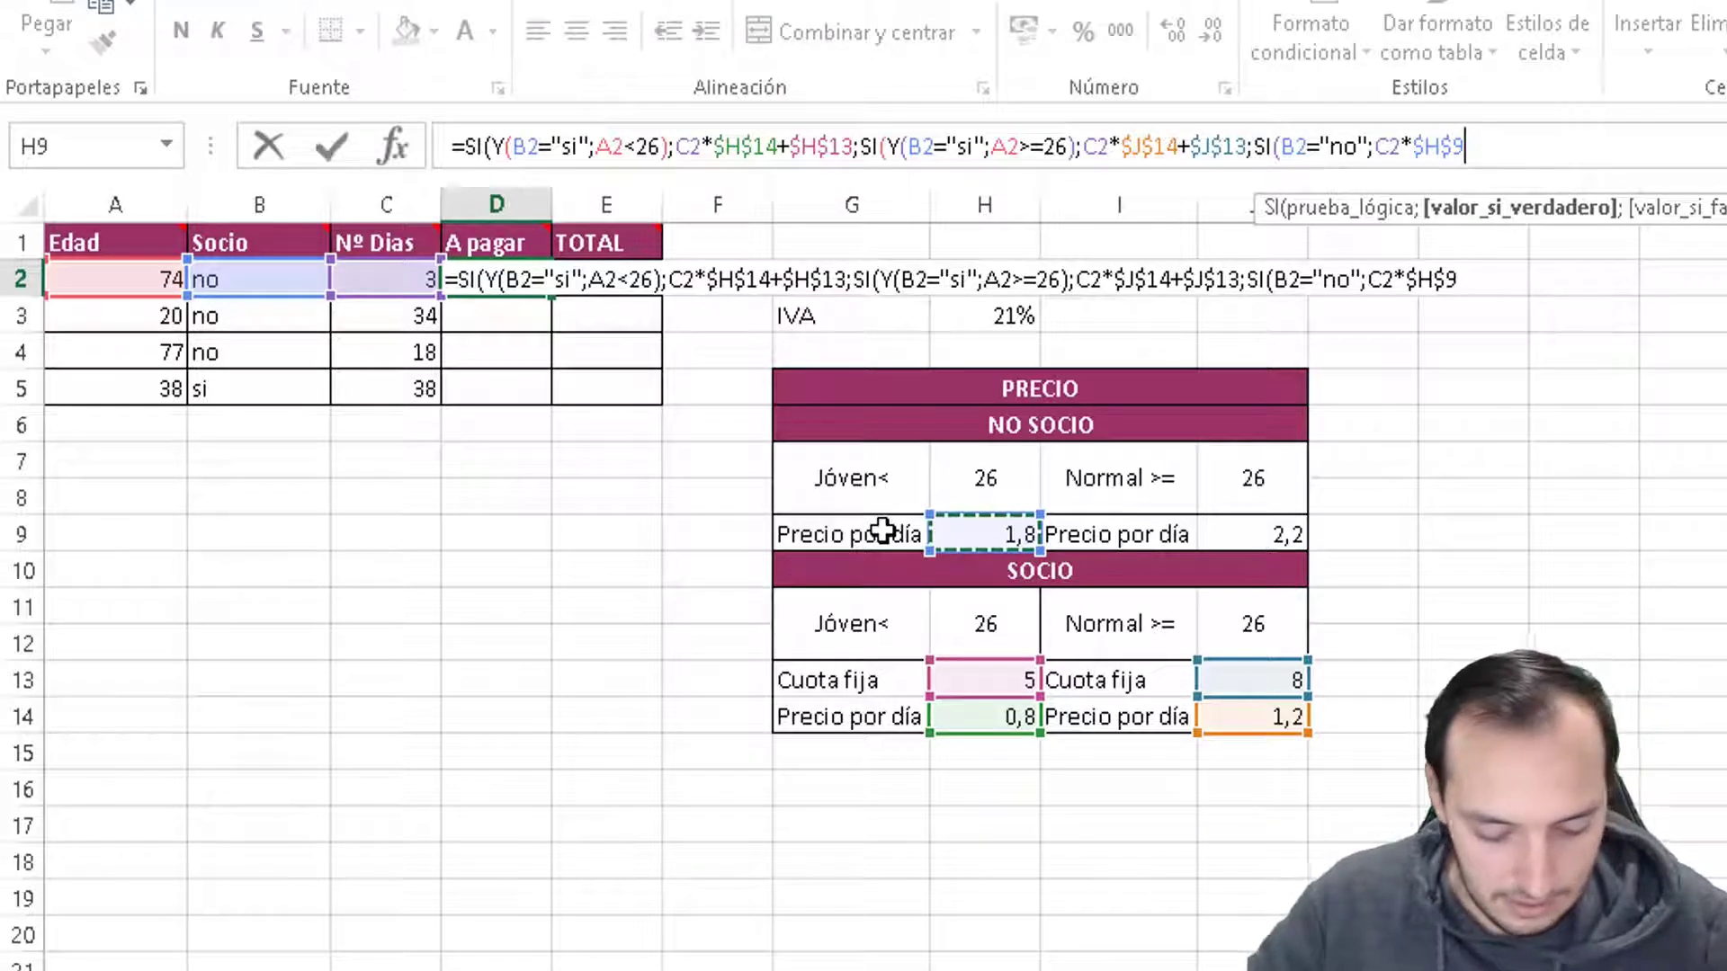
{"action": "type", "text": ")"}
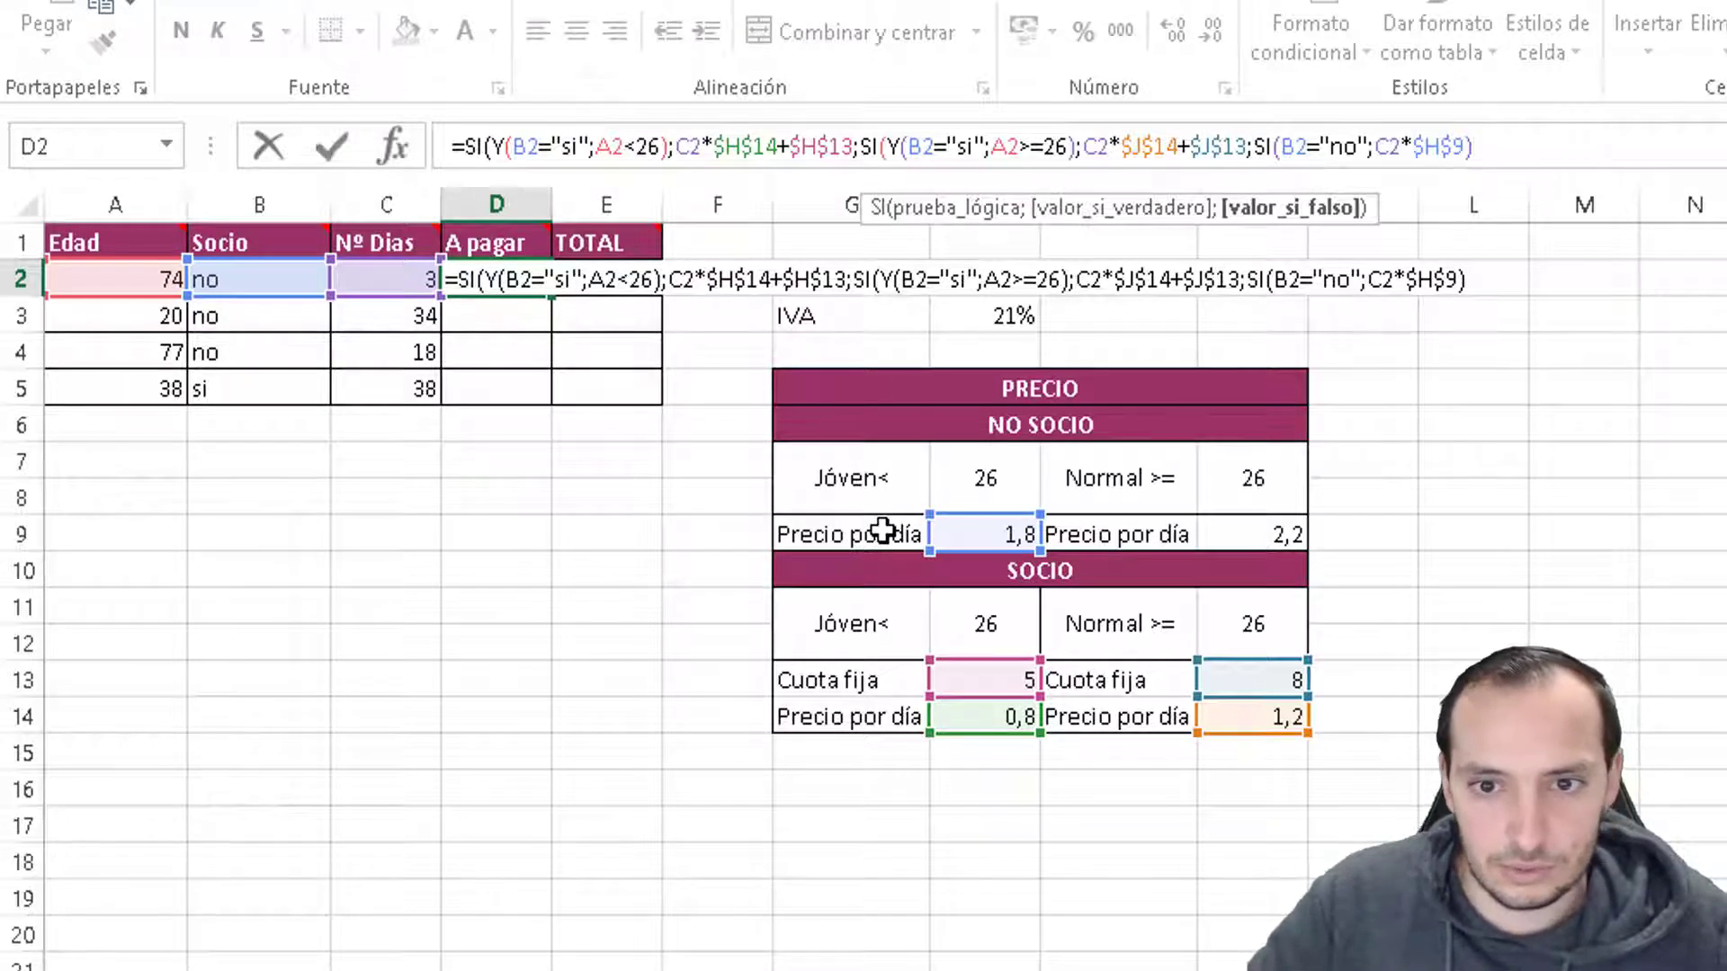
- Dismiss the parenthesis error, wrap the last test in Y(, and add the missing closing parenthesis
{"action": "key", "text": "Return"}
{"action": "key", "text": "n"}
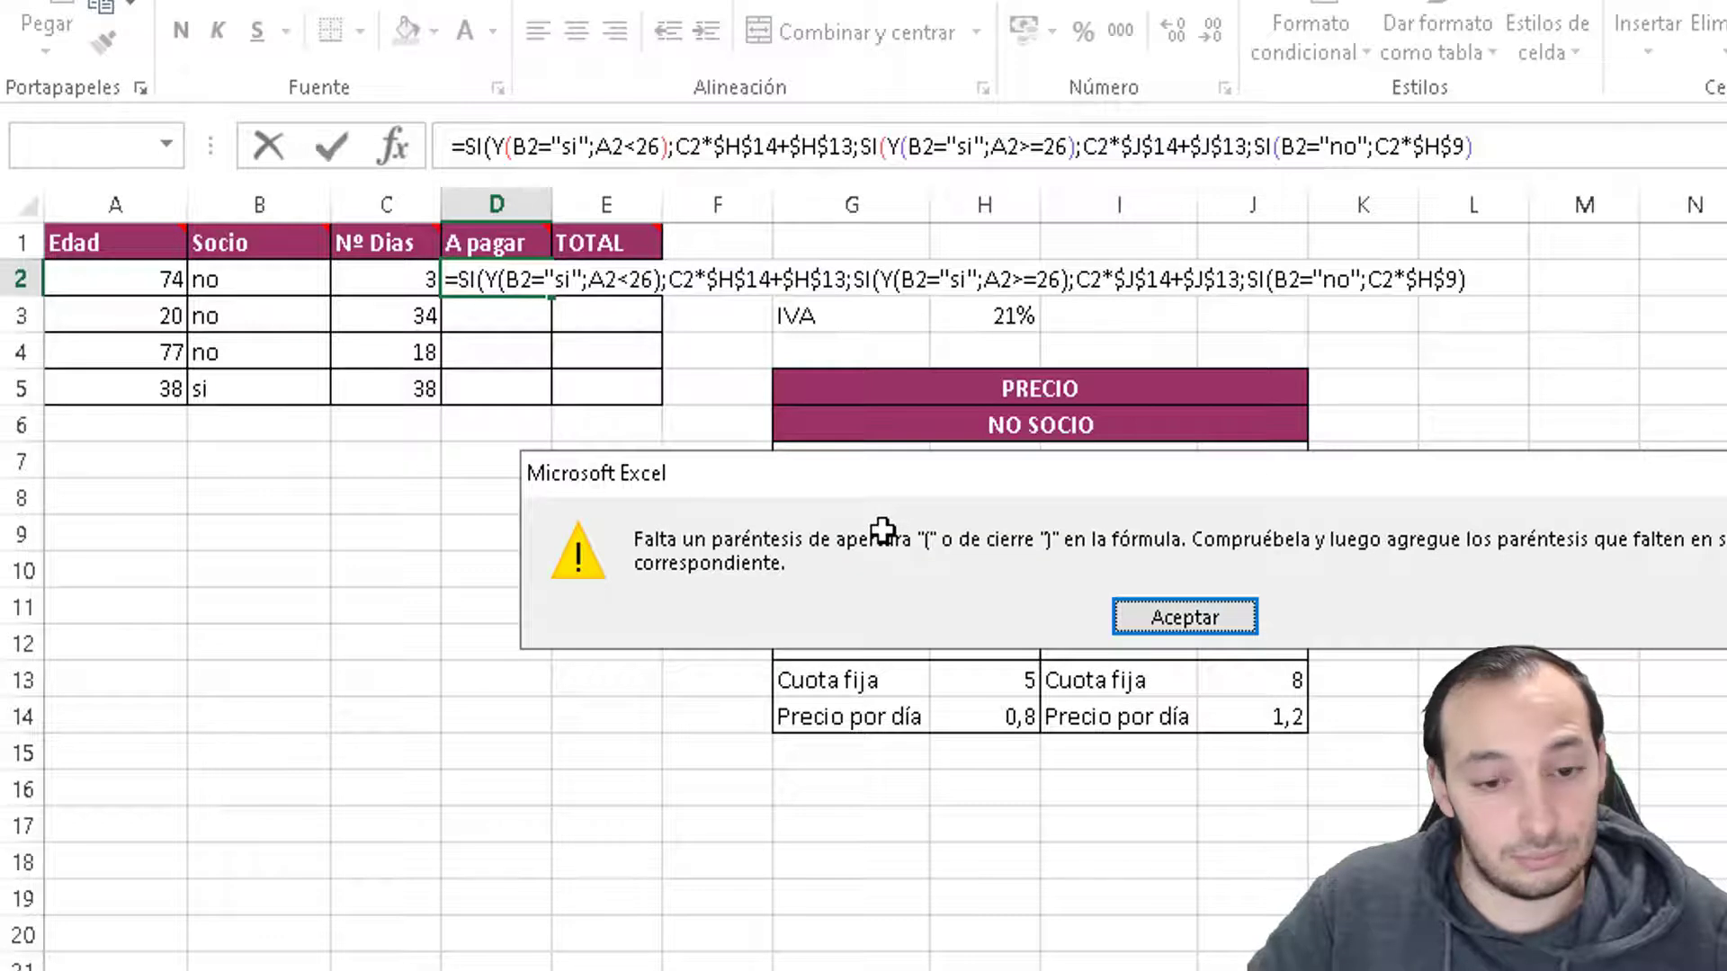
{"action": "key", "text": "Return"}
{"action": "key", "text": "Left"}
{"action": "key", "text": "Left"}
{"action": "key", "text": "Left"}
{"action": "key", "text": "Left"}
{"action": "key", "text": "Left"}
{"action": "key", "text": "Left"}
{"action": "key", "text": "Left"}
{"action": "key", "text": "Left"}
{"action": "key", "text": "Left"}
{"action": "key", "text": "Left"}
{"action": "key", "text": "Left"}
{"action": "key", "text": "Left"}
{"action": "key", "text": "Left"}
{"action": "key", "text": "Left"}
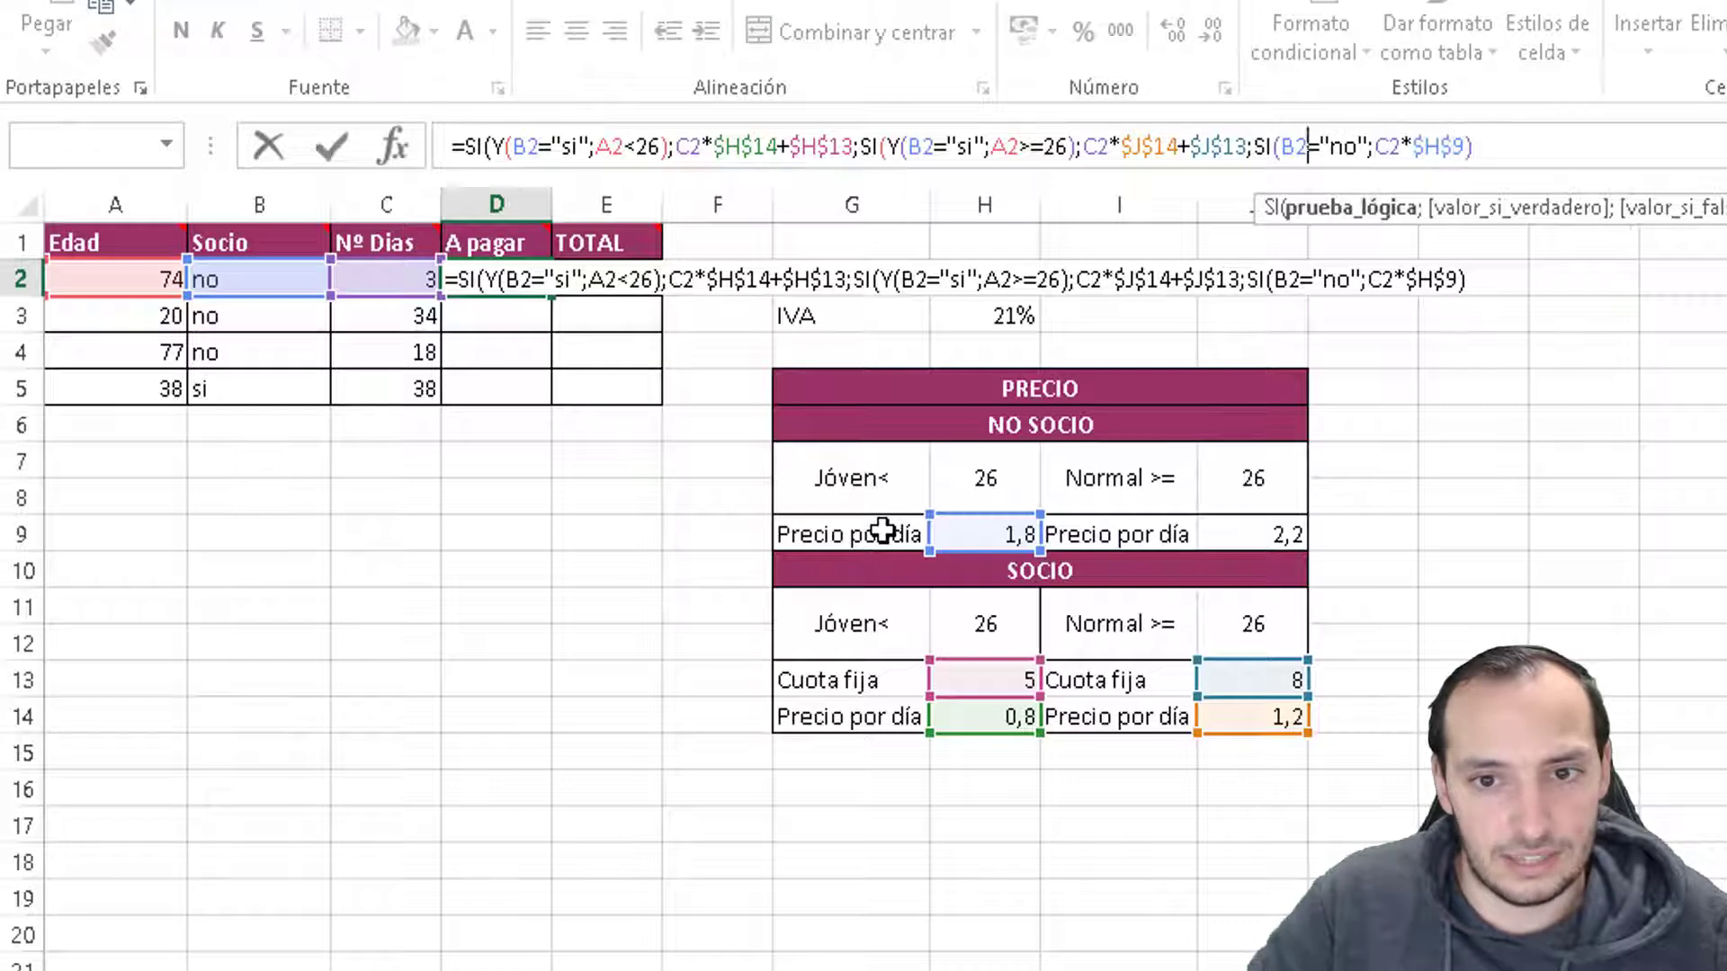
{"action": "key", "text": "Left"}
{"action": "key", "text": "Left"}
{"action": "key", "text": "Left"}
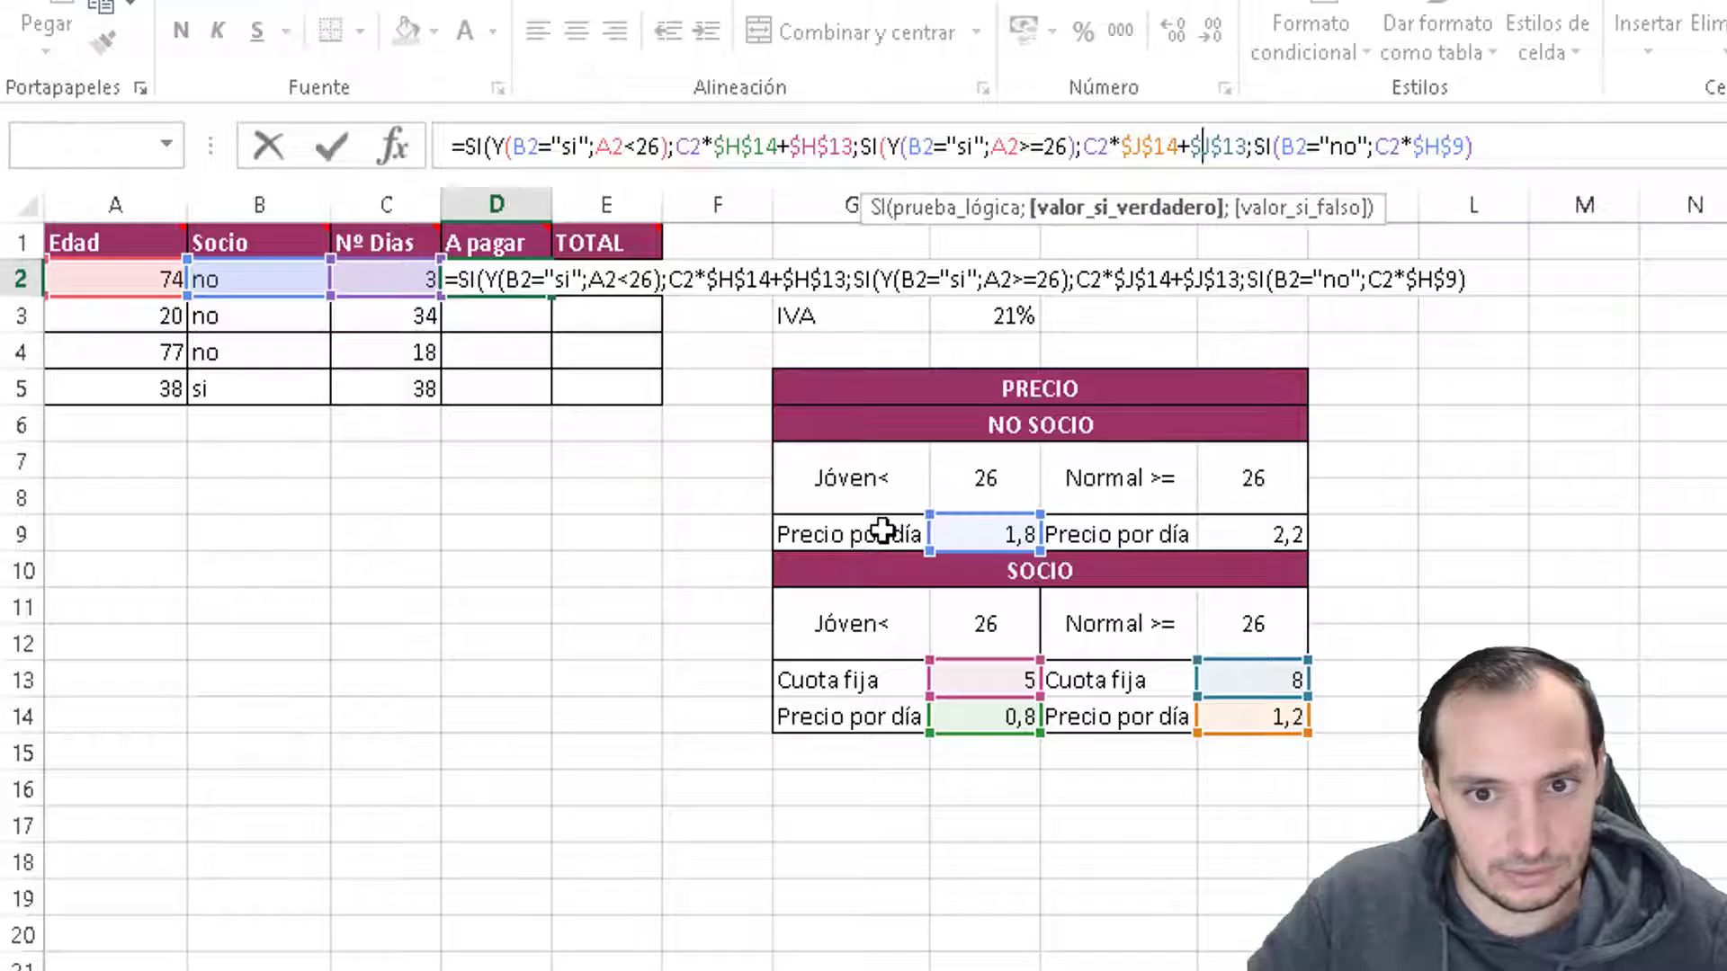
{"action": "key", "text": "Right"}
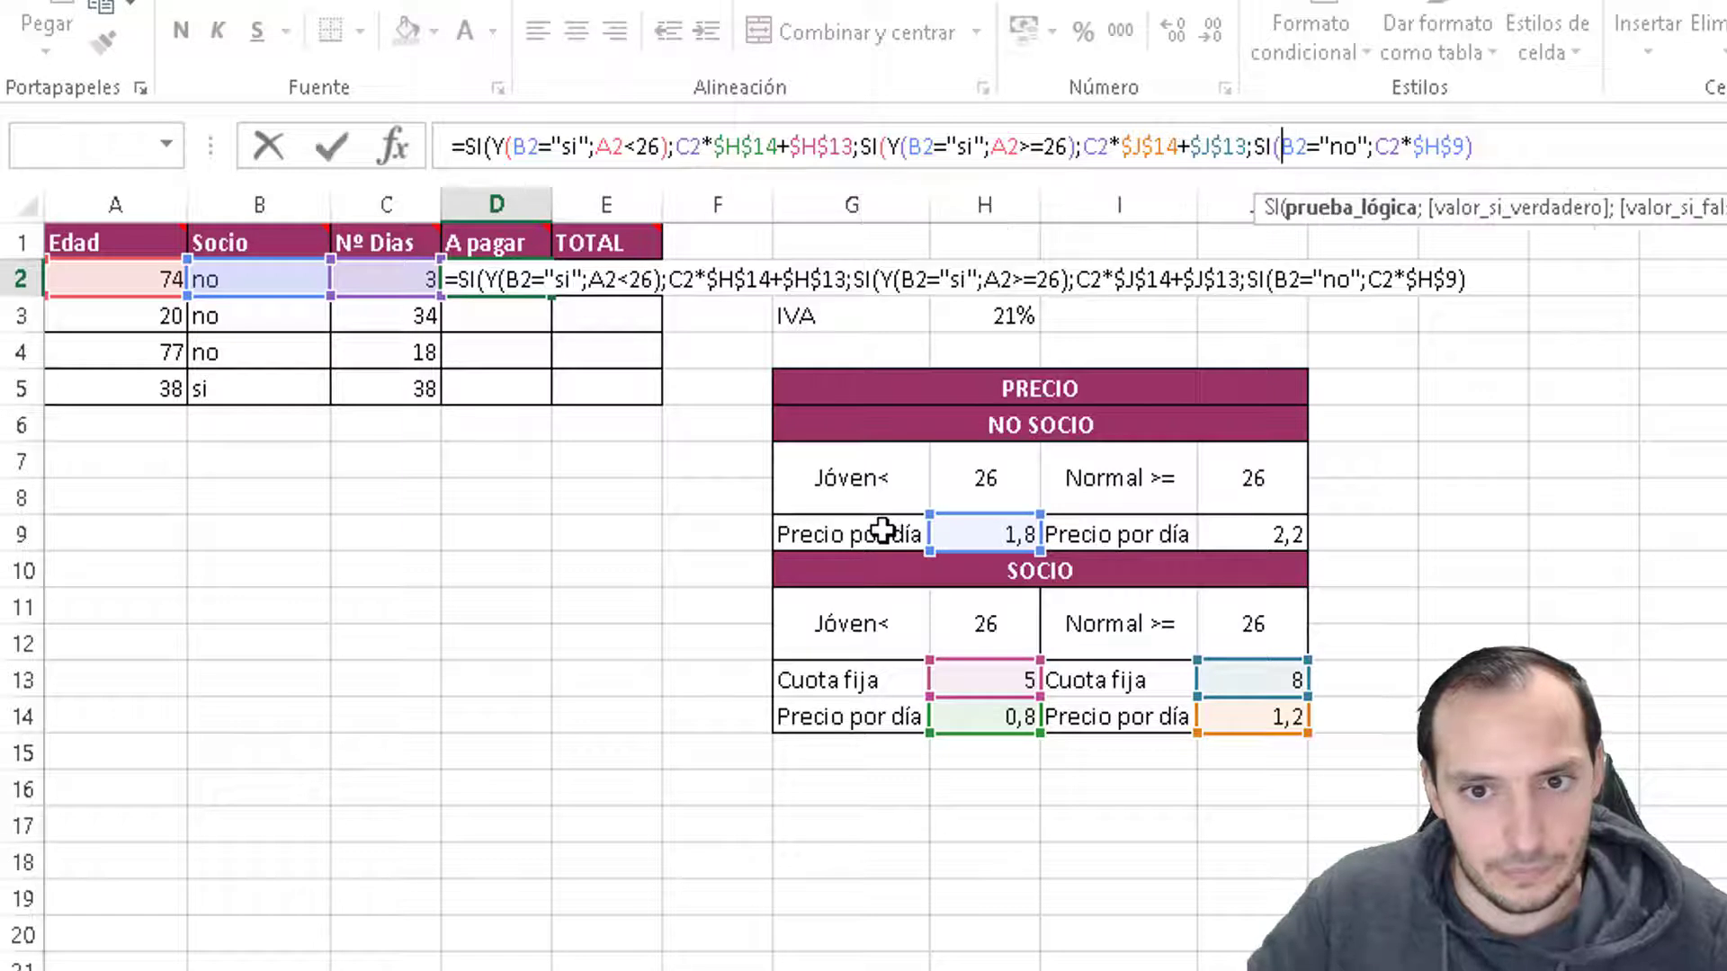
{"action": "type", "text": "Y("}
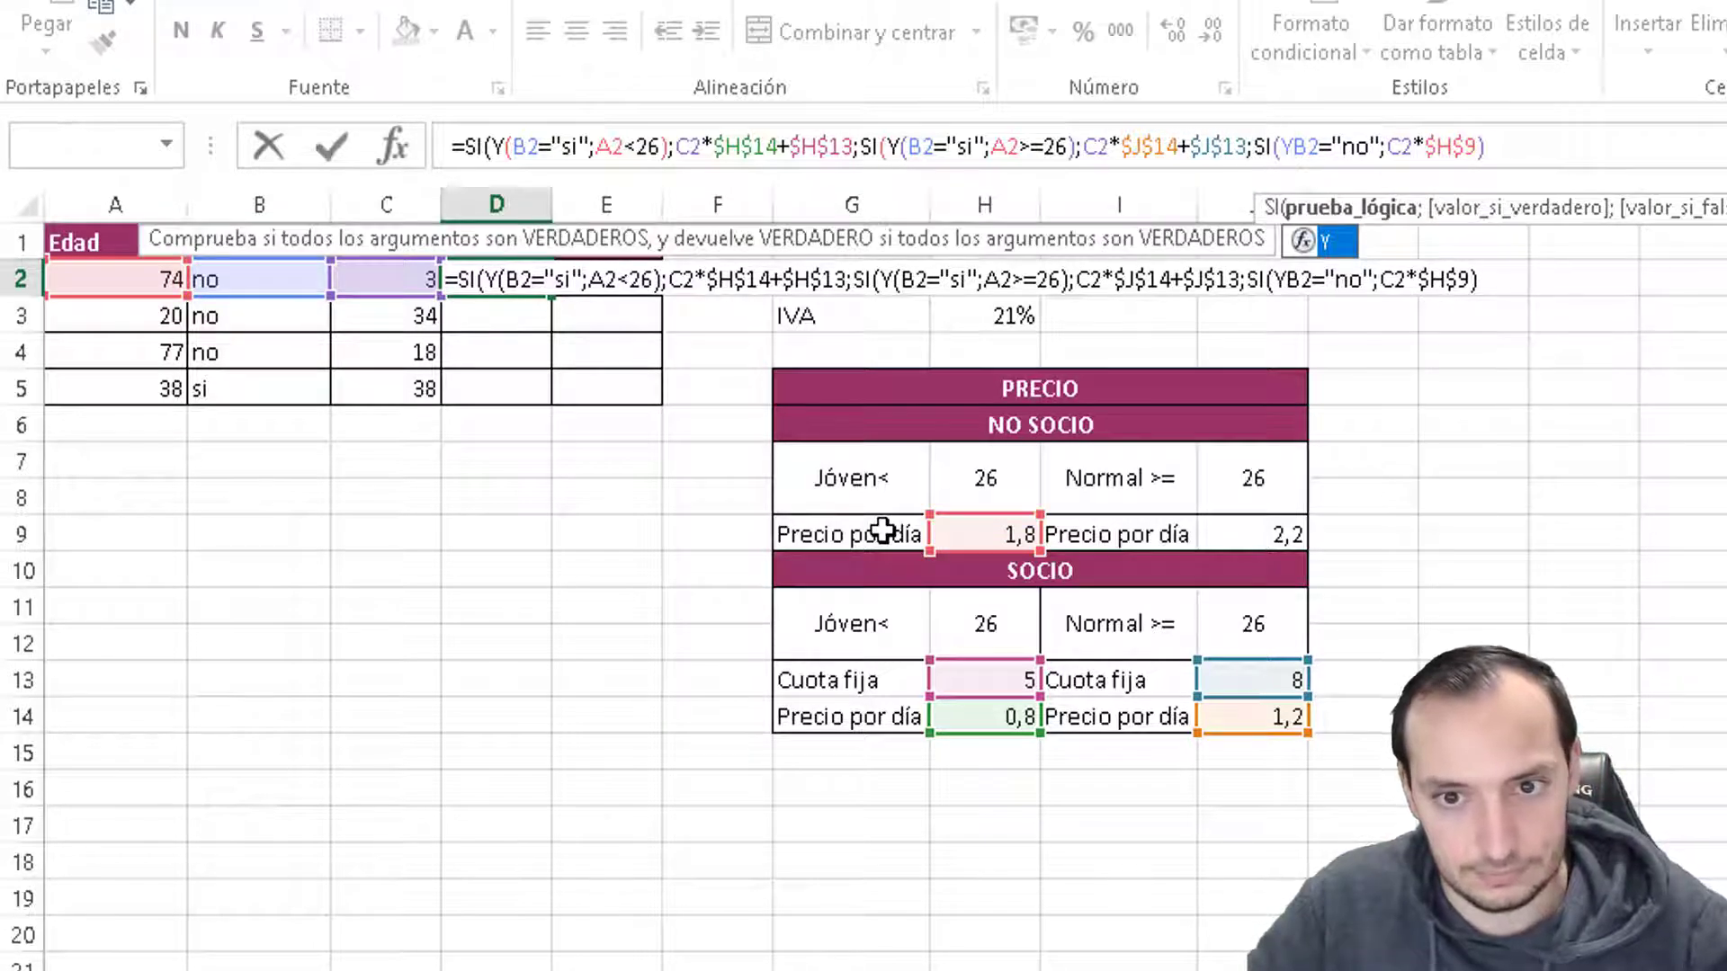
{"action": "key", "text": "Right"}
{"action": "key", "text": "Right"}
{"action": "key", "text": "Right"}
{"action": "key", "text": "Right"}
{"action": "key", "text": "Right"}
{"action": "key", "text": "Right"}
{"action": "key", "text": "Right"}
{"action": "key", "text": "Right"}
{"action": "key", "text": "Right"}
{"action": "key", "text": "Right"}
{"action": "key", "text": "Right"}
{"action": "key", "text": "Right"}
{"action": "key", "text": "Right"}
{"action": "key", "text": "Right"}
{"action": "key", "text": "Right"}
{"action": "key", "text": "Right"}
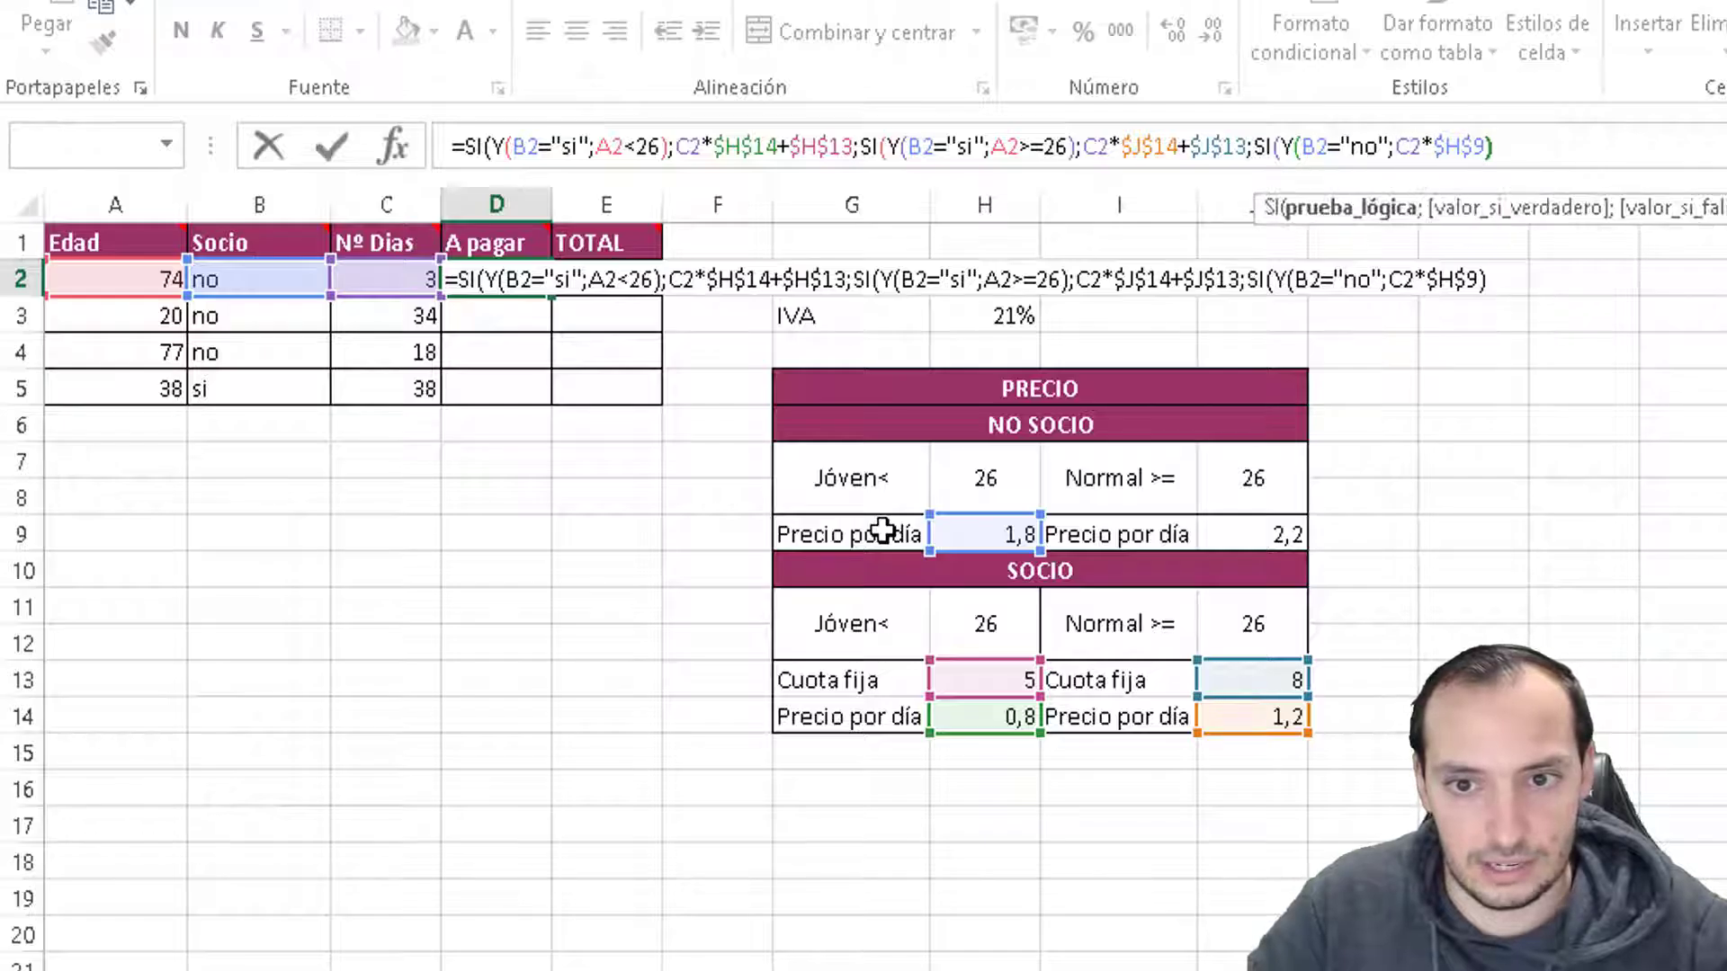
{"action": "type", "text": ");"}
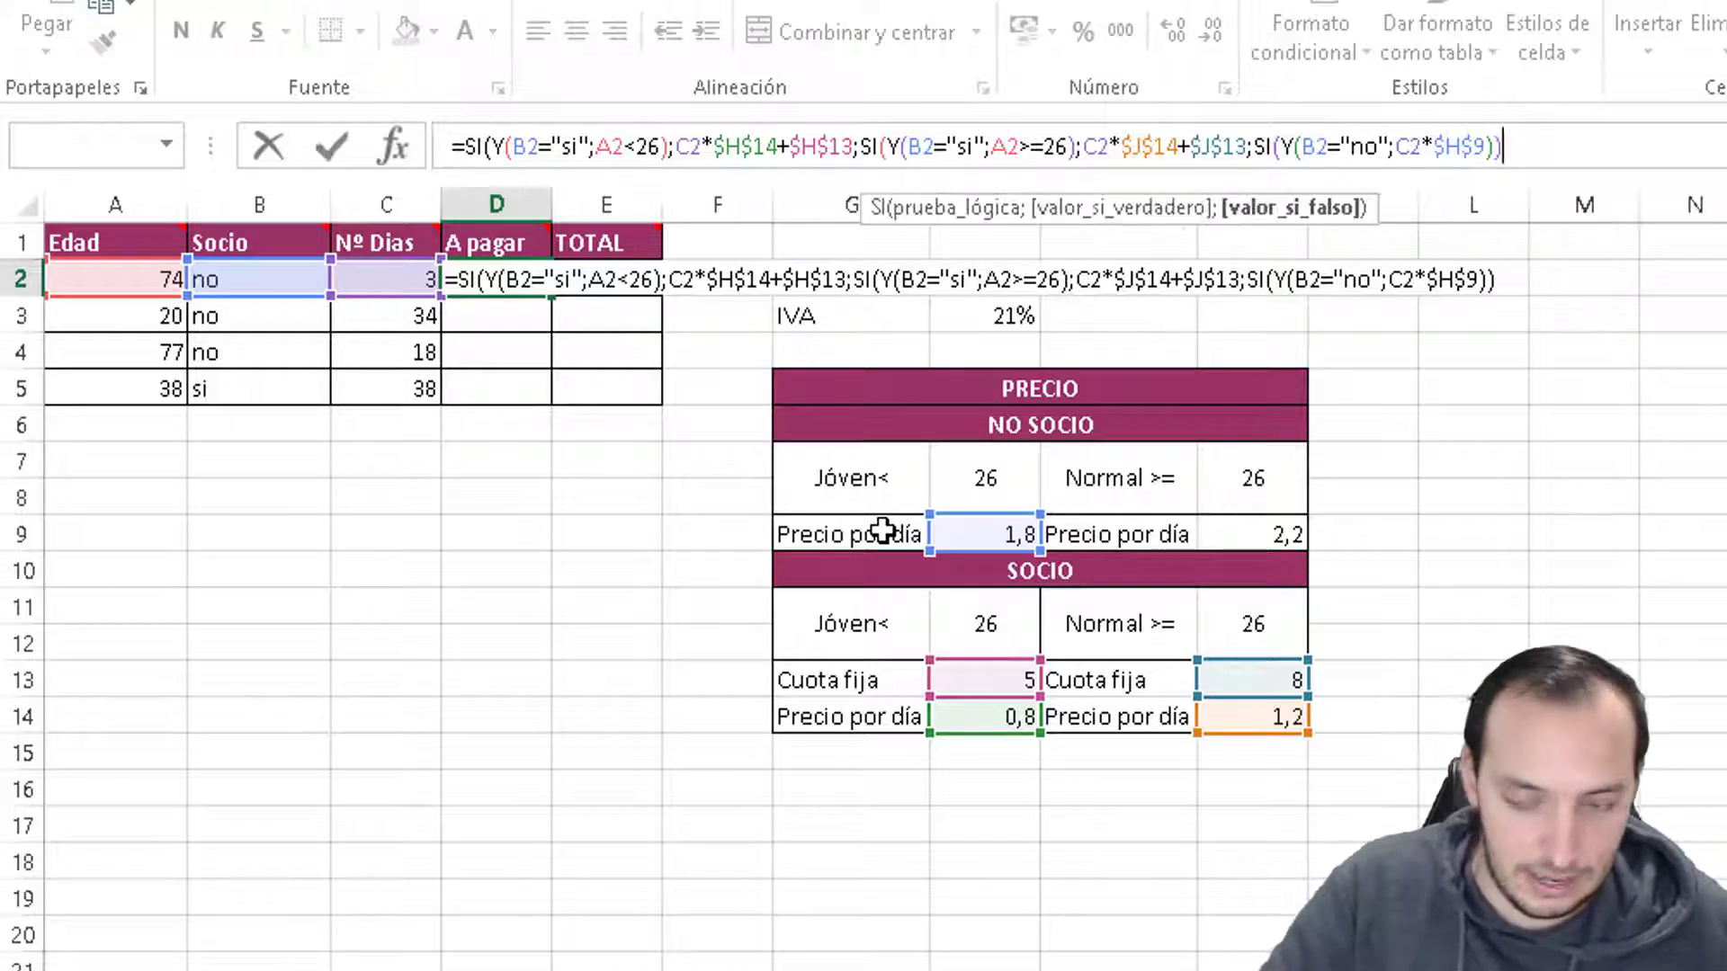
{"action": "key", "text": "BackSpace"}
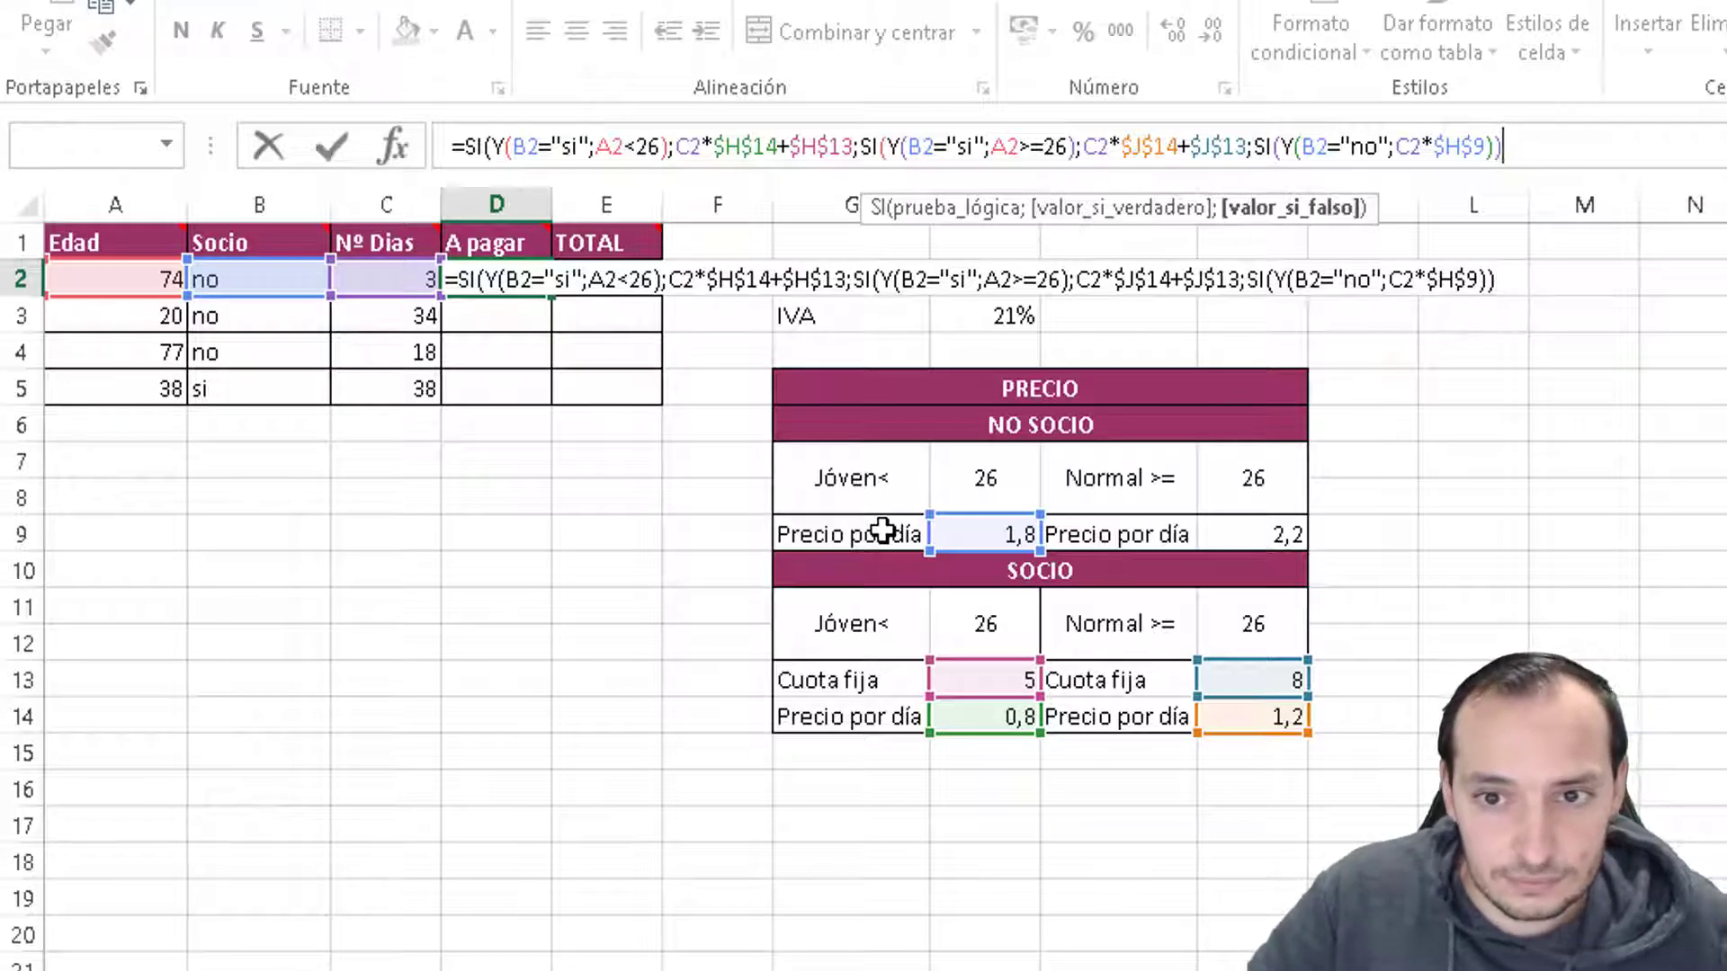
{"action": "key", "text": "Left"}
{"action": "key", "text": "Left"}
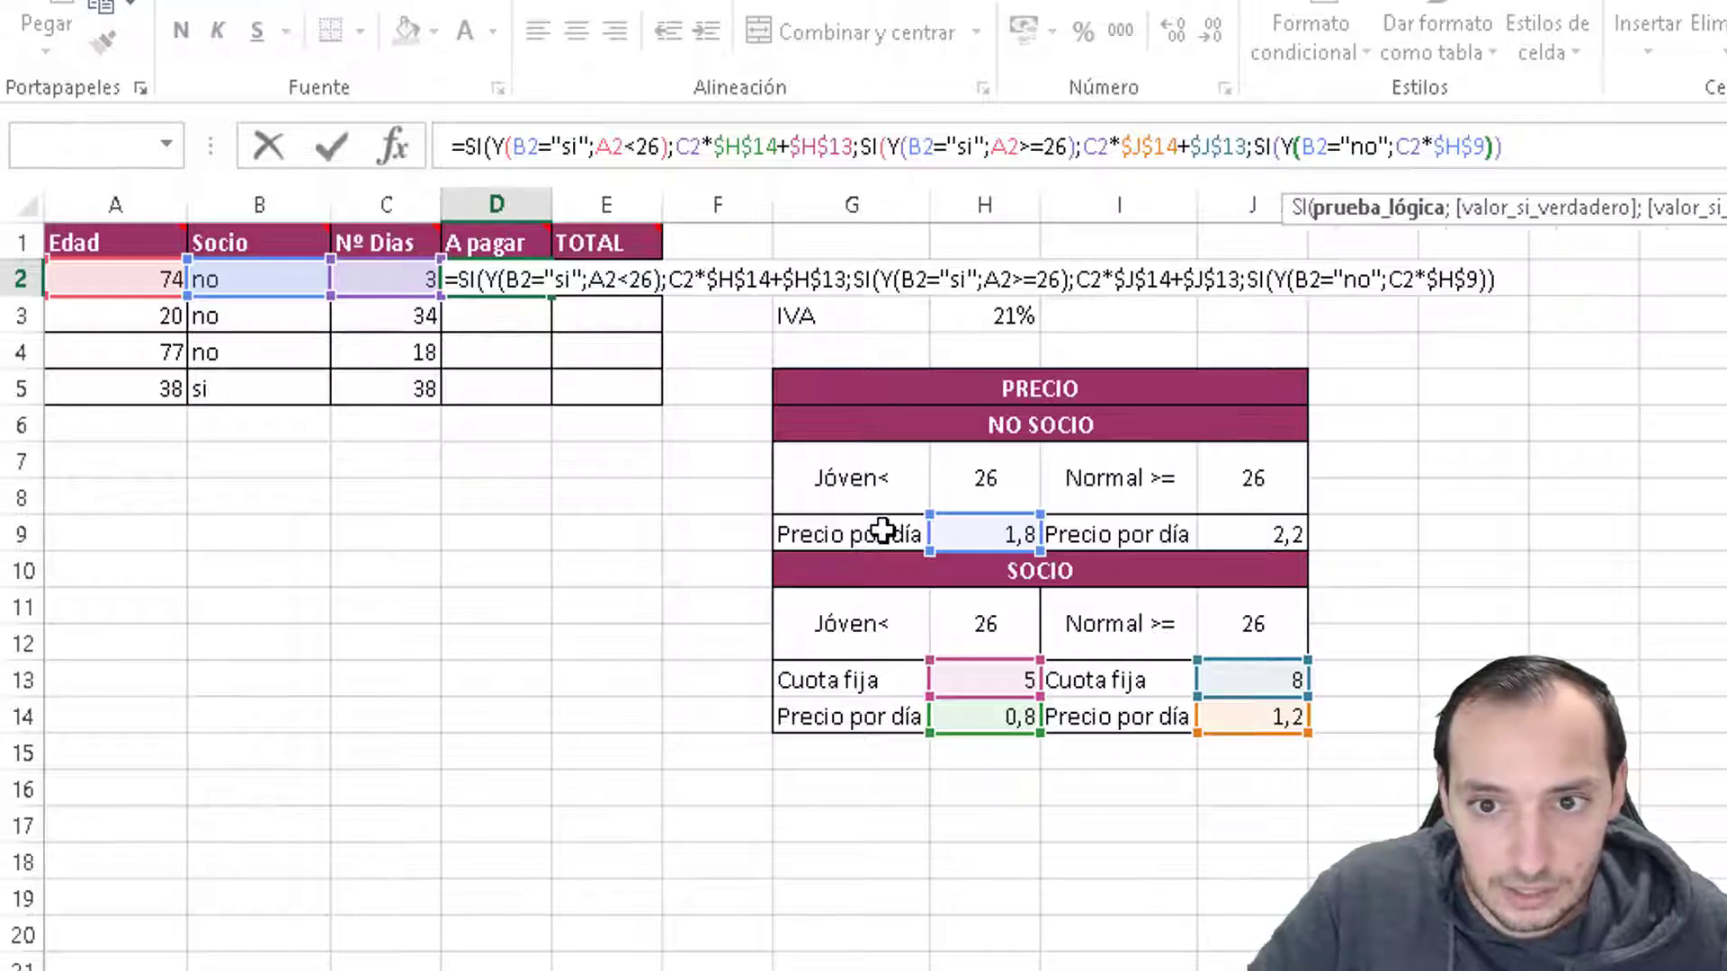
{"action": "key", "text": "Right"}
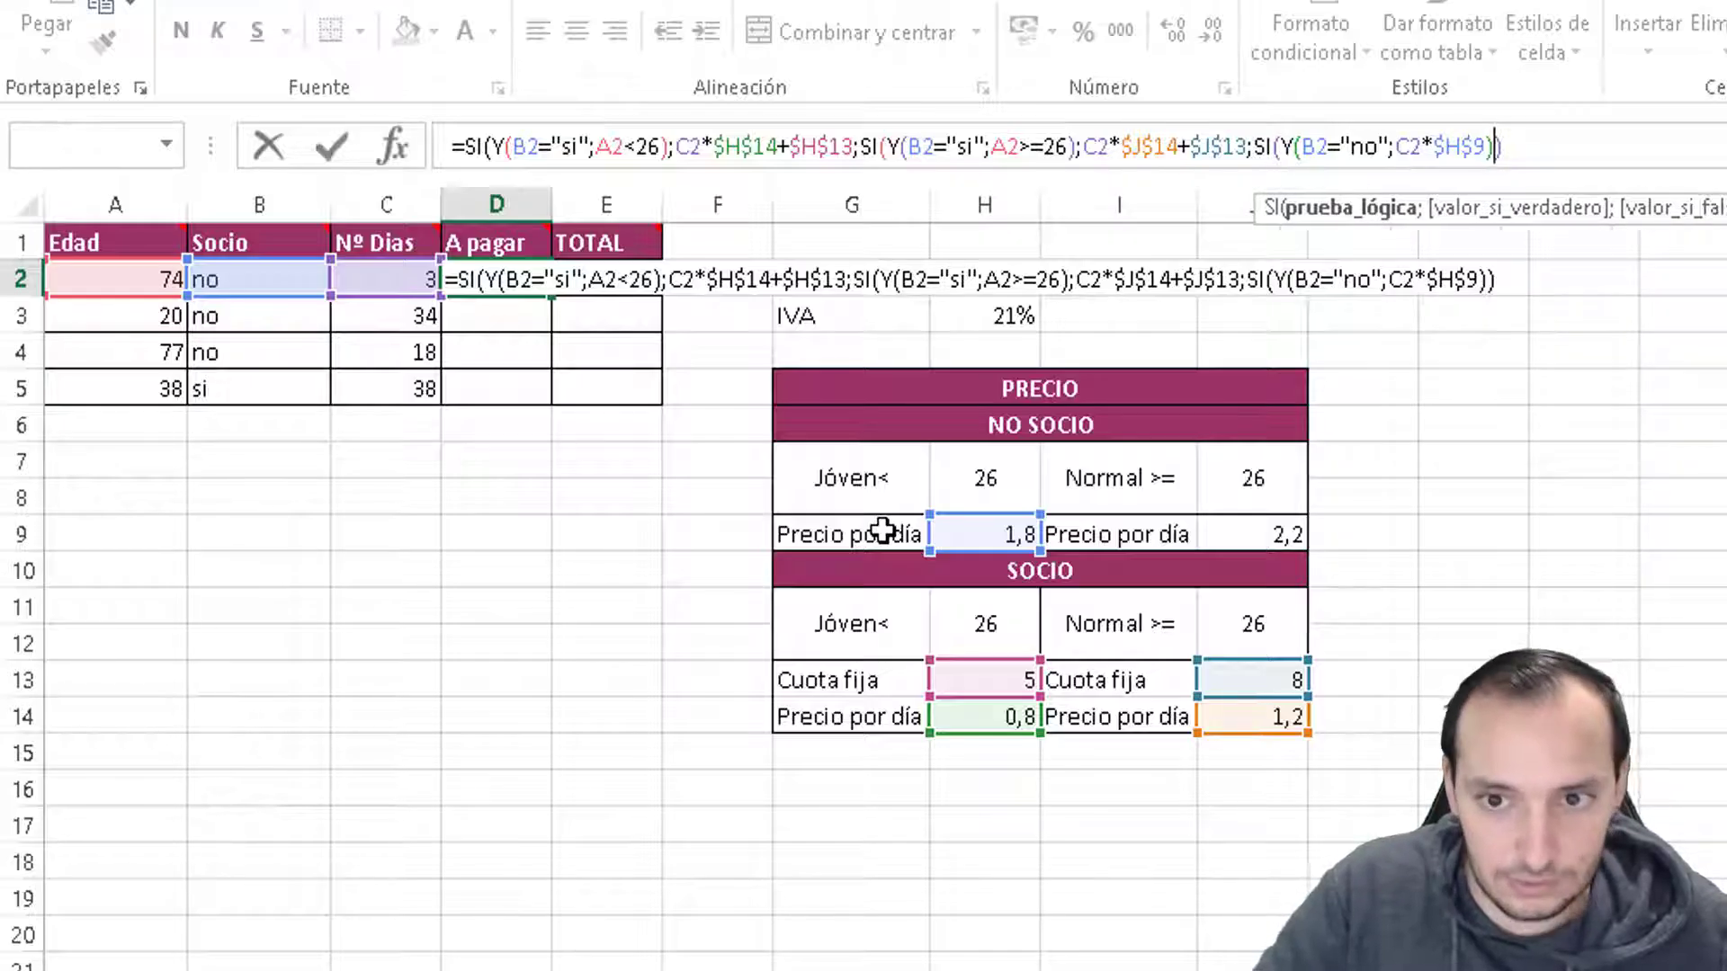
- Append the non-member result ;C2*J9 to D2's formula, keeping J9 a relative reference
{"action": "type", "text": ";"}
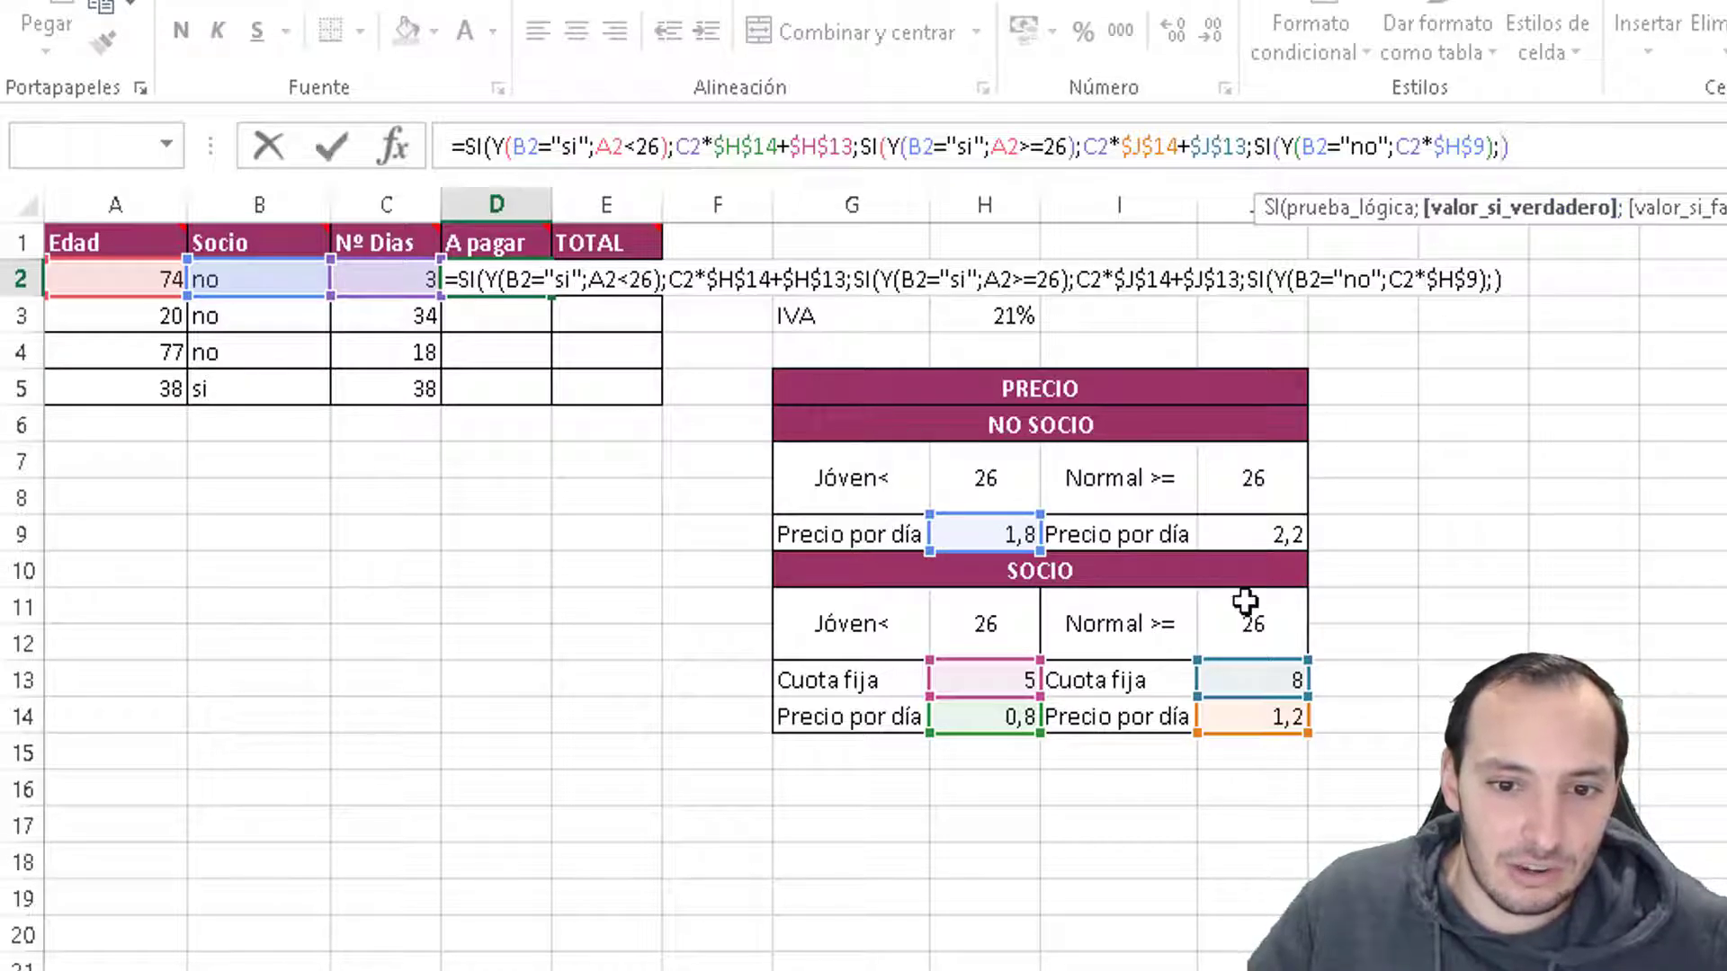
{"action": "left_click", "coordinate": [419, 290]}
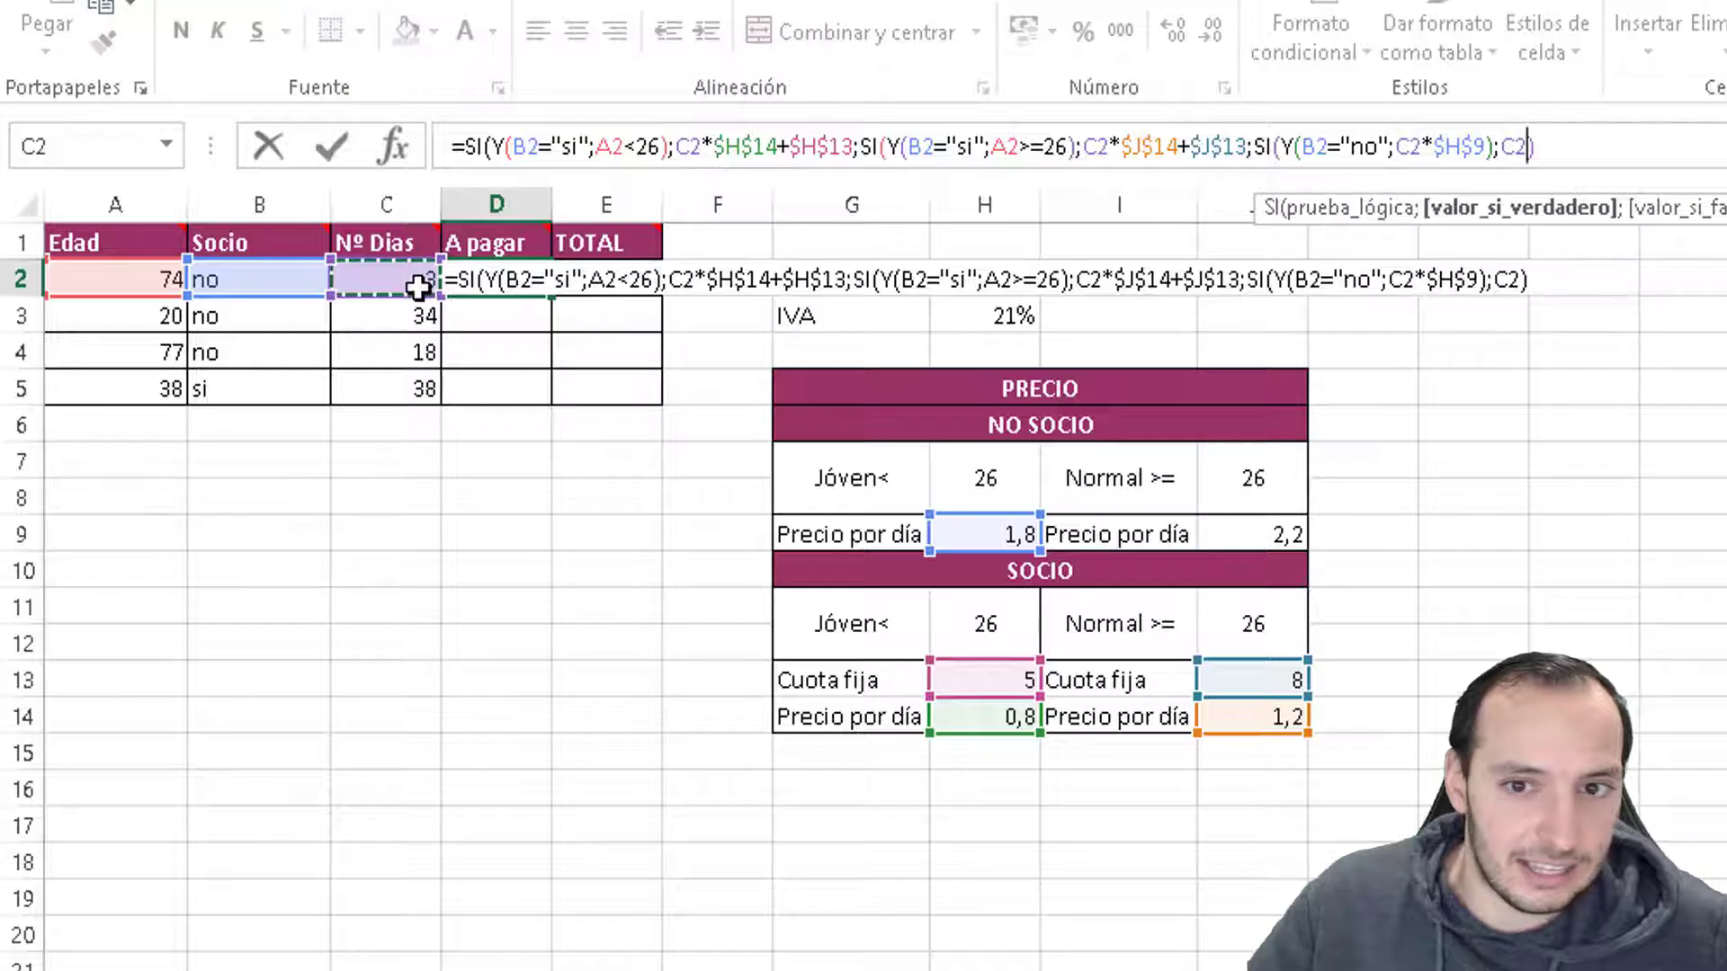
{"action": "type", "text": "*"}
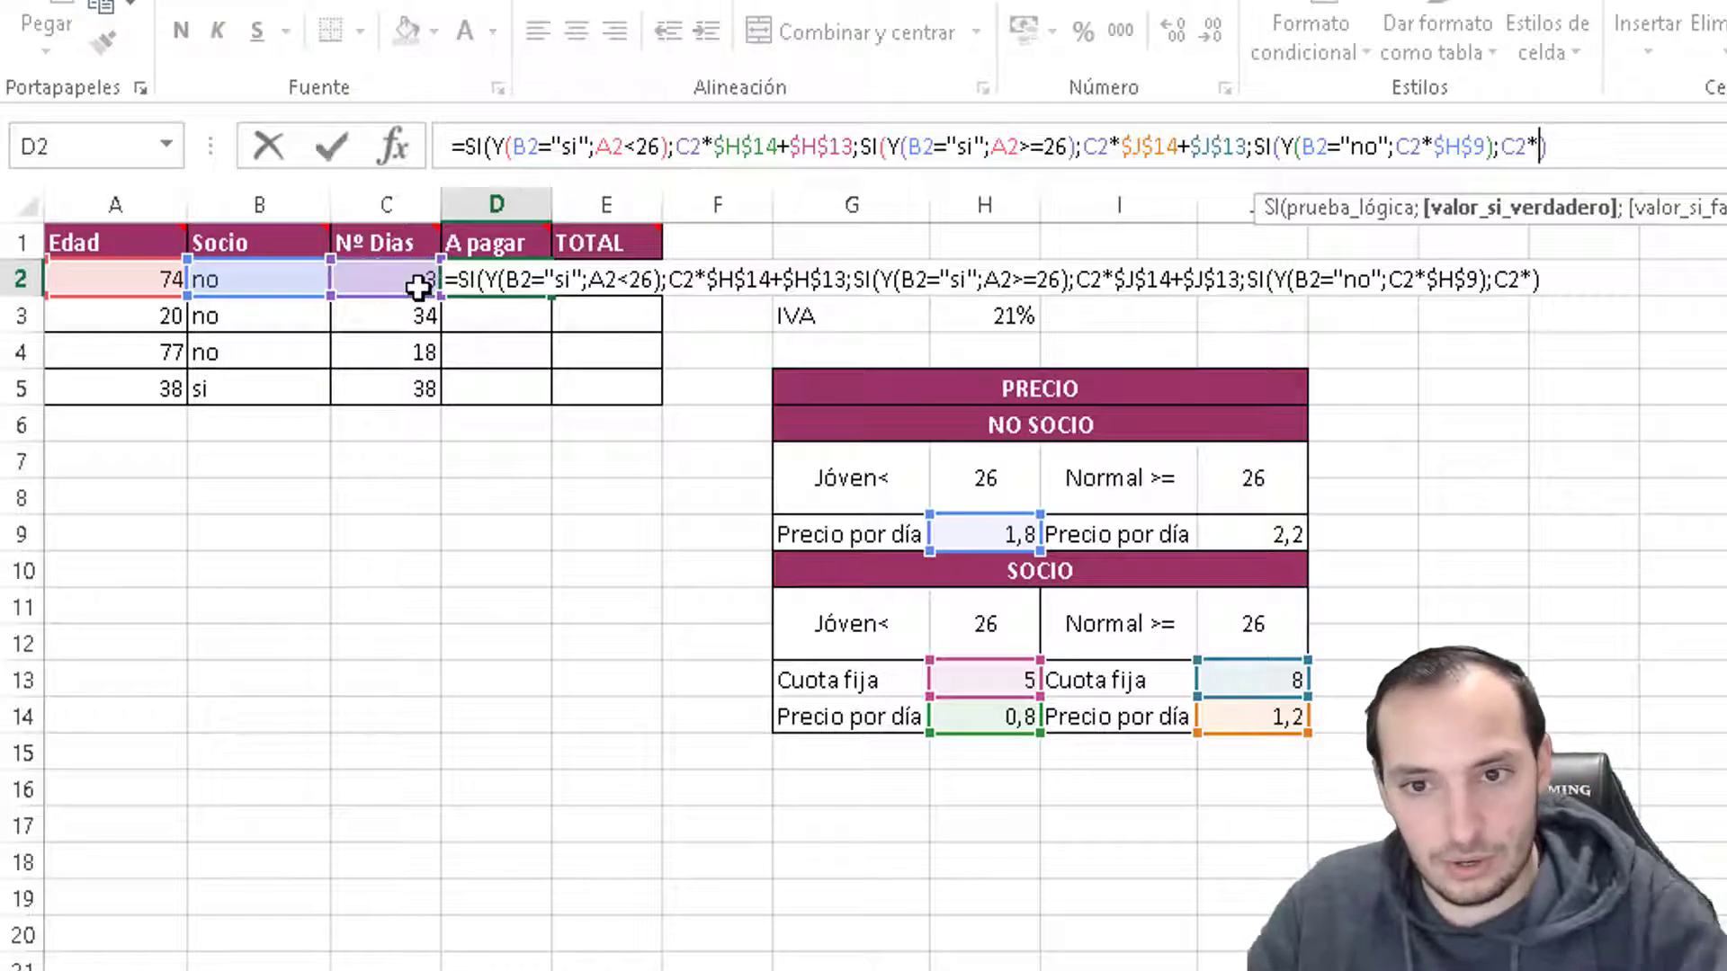
{"action": "left_click", "coordinate": [1259, 537]}
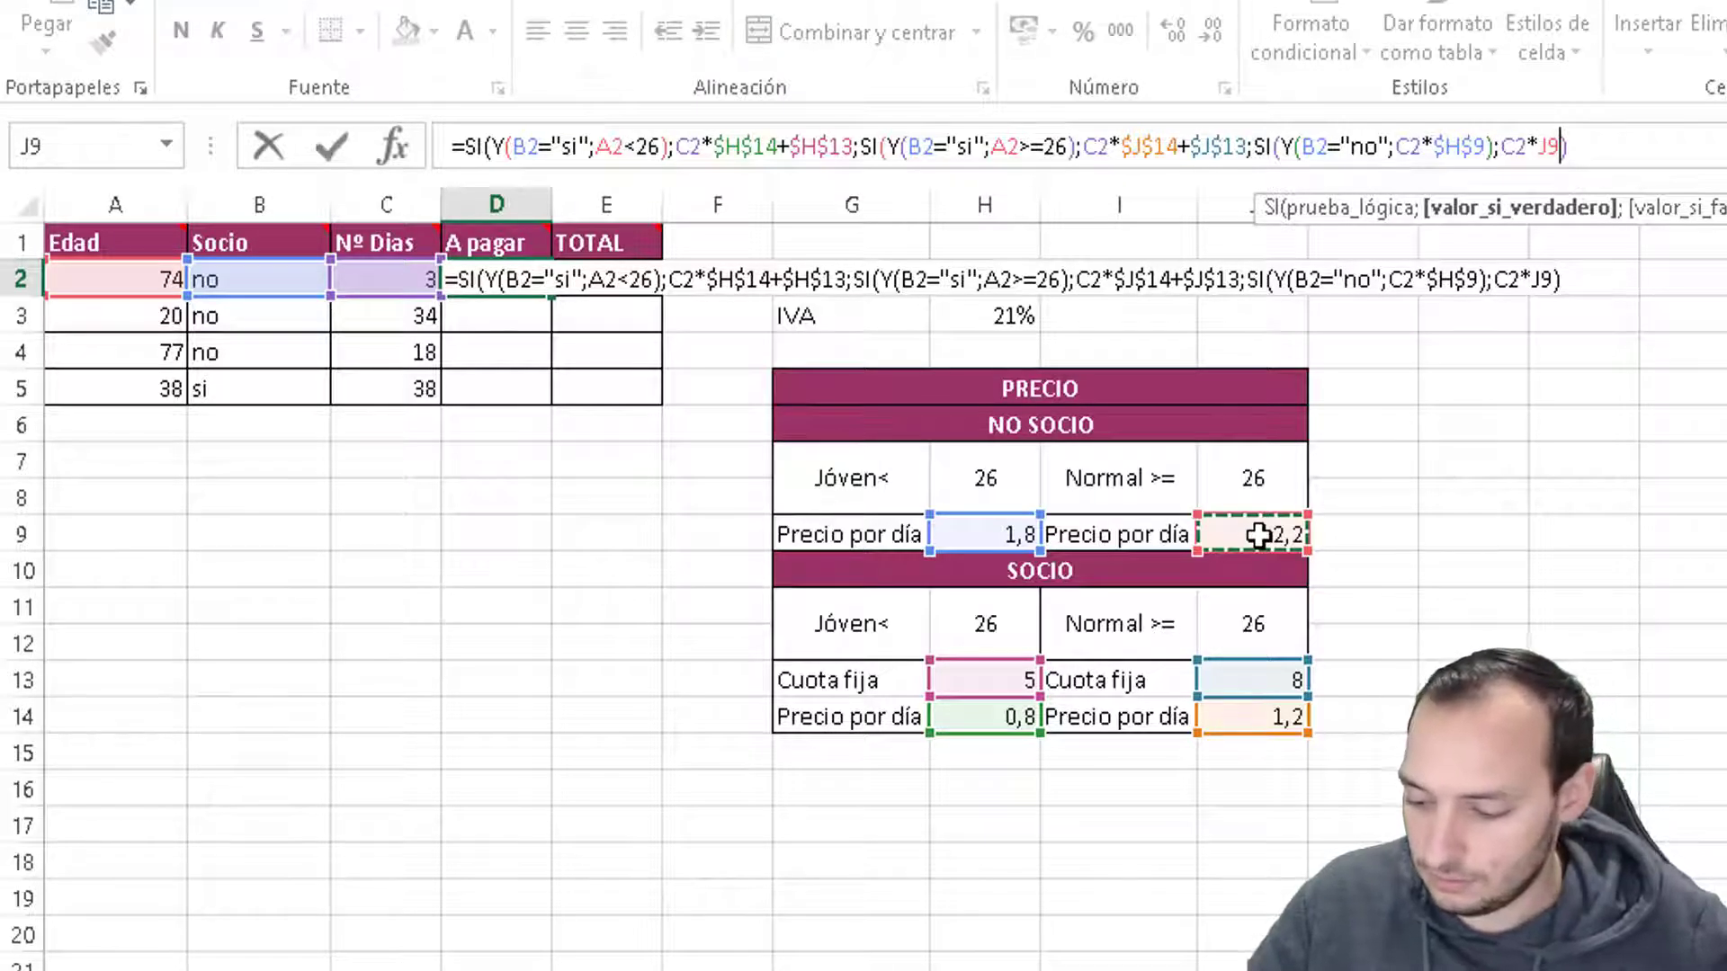
{"action": "key", "text": "F4"}
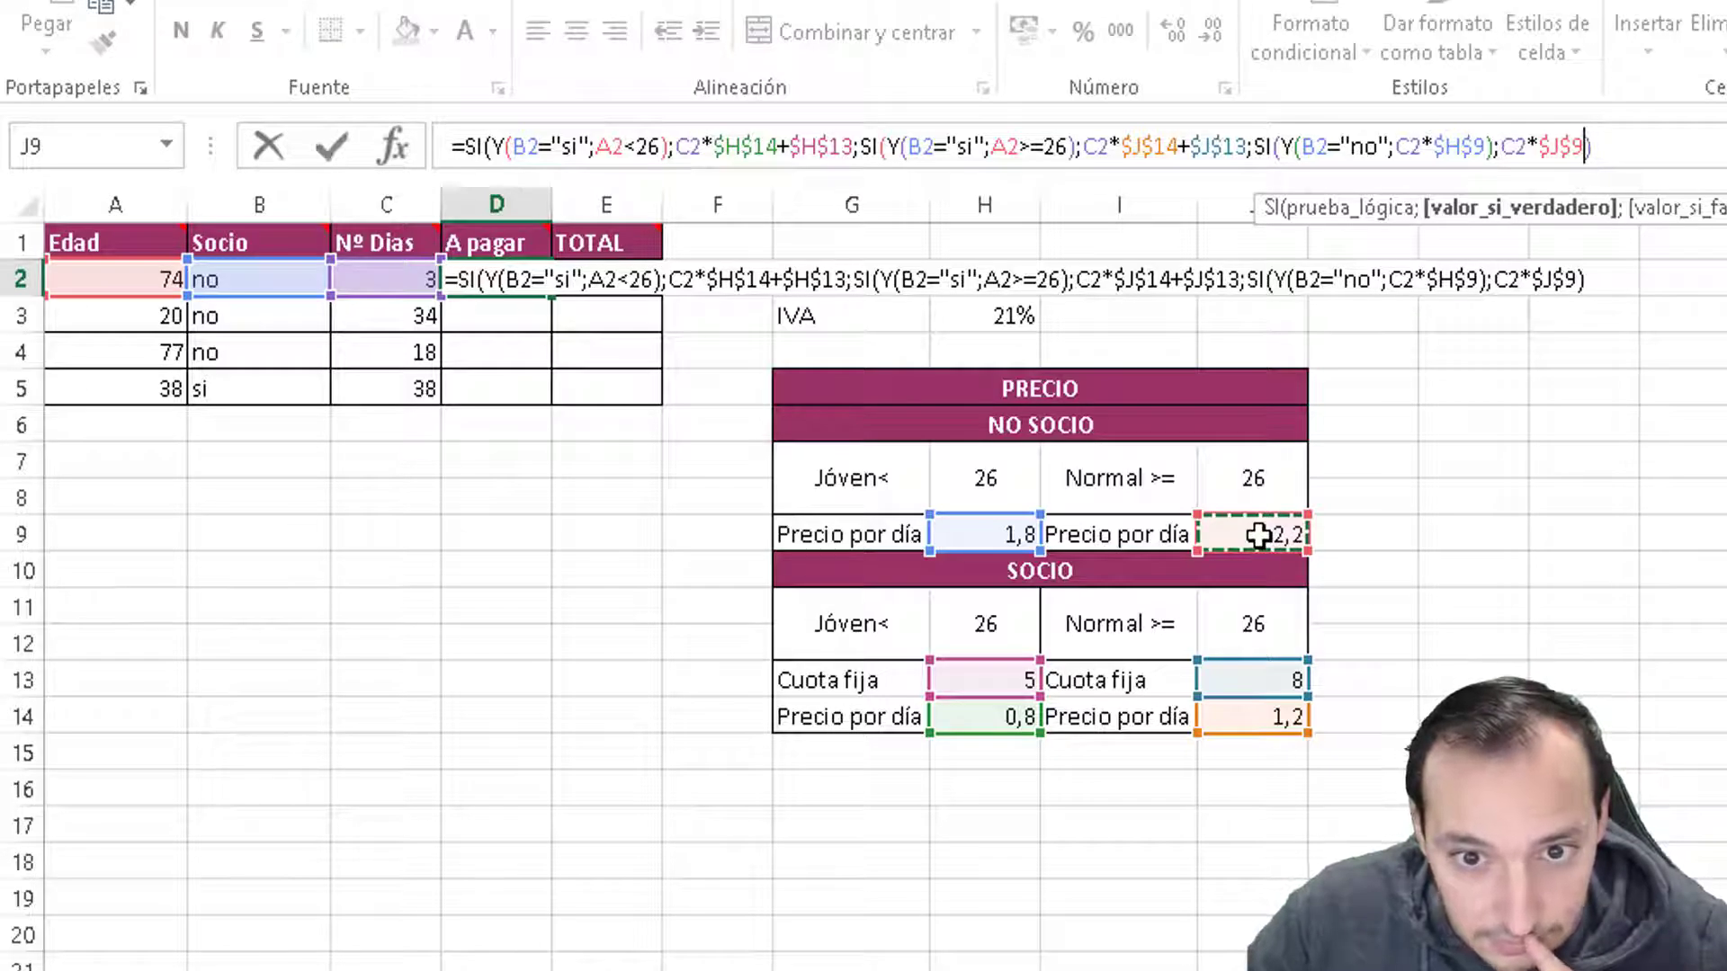
{"action": "key", "text": "Left"}
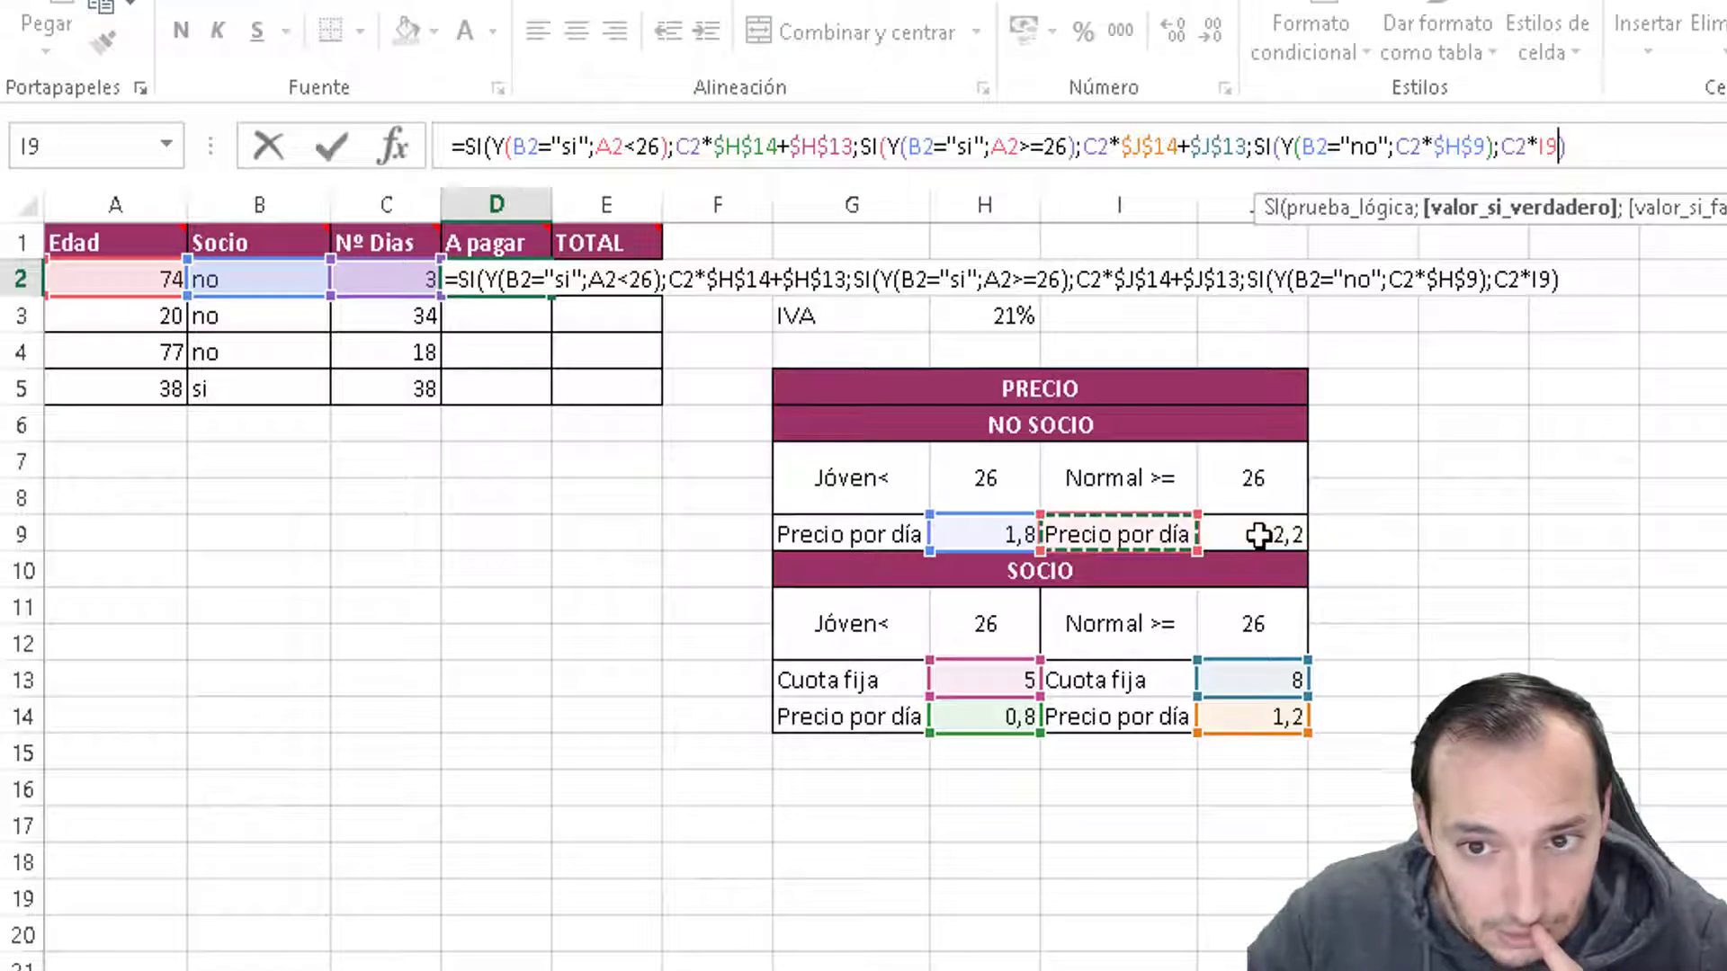
{"action": "key", "text": "Left"}
{"action": "key", "text": "Right"}
{"action": "key", "text": "Right"}
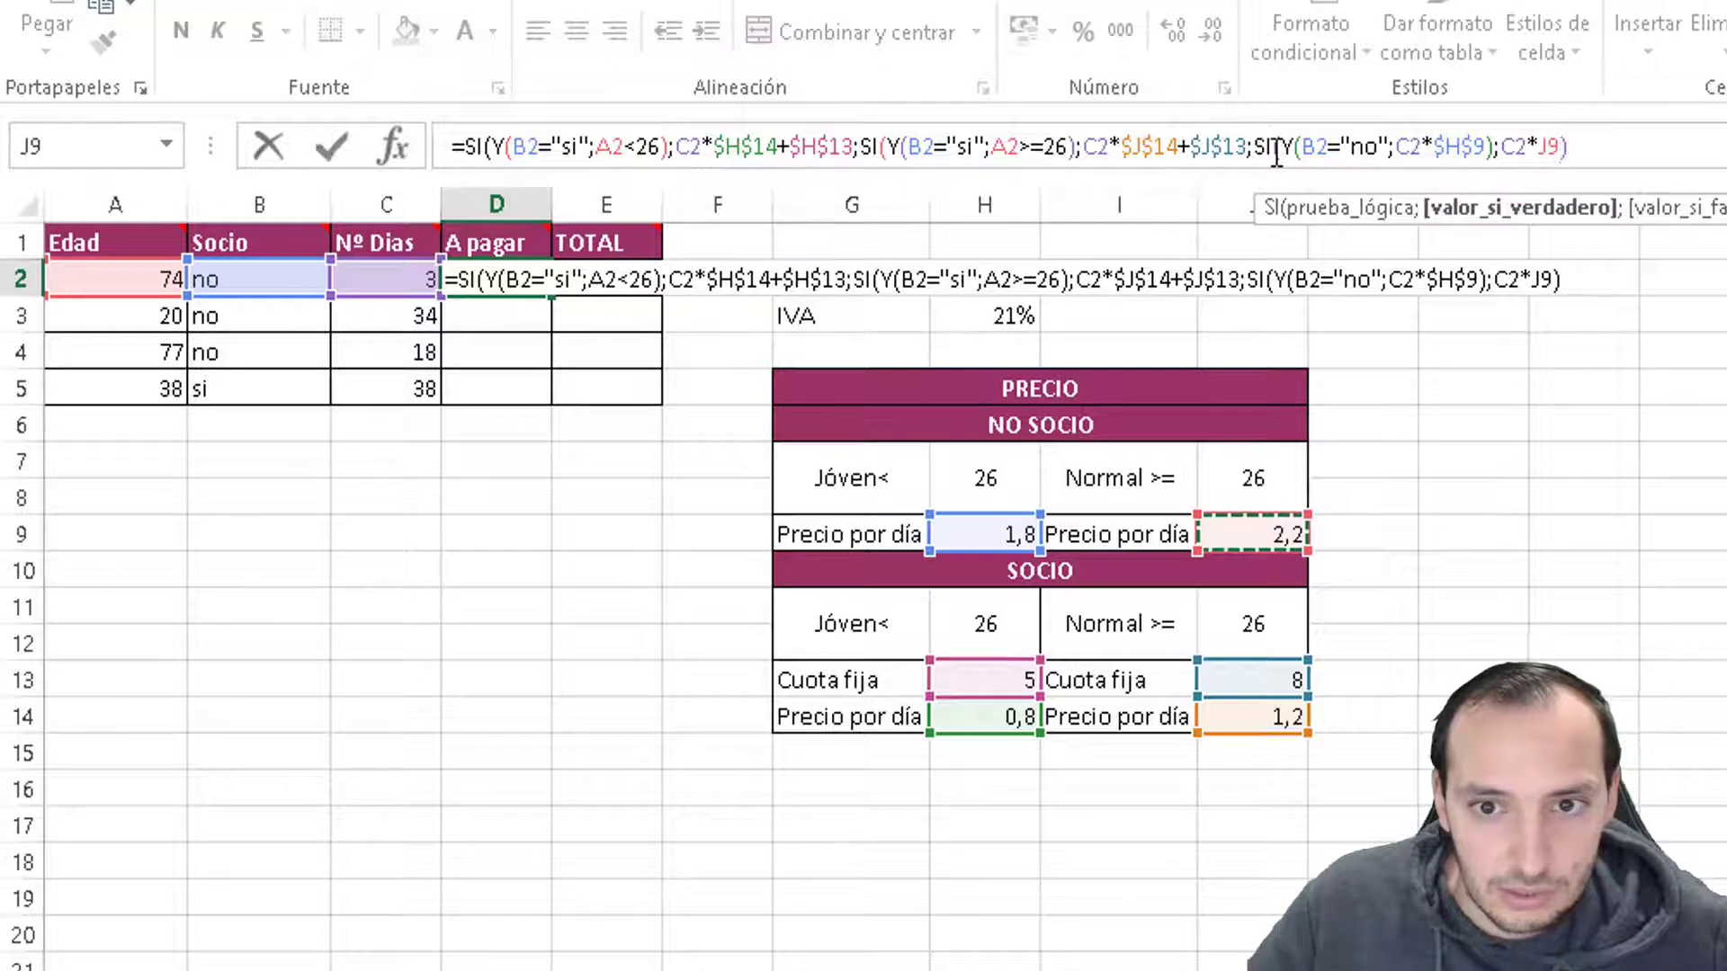
{"action": "left_click", "coordinate": [1400, 148]}
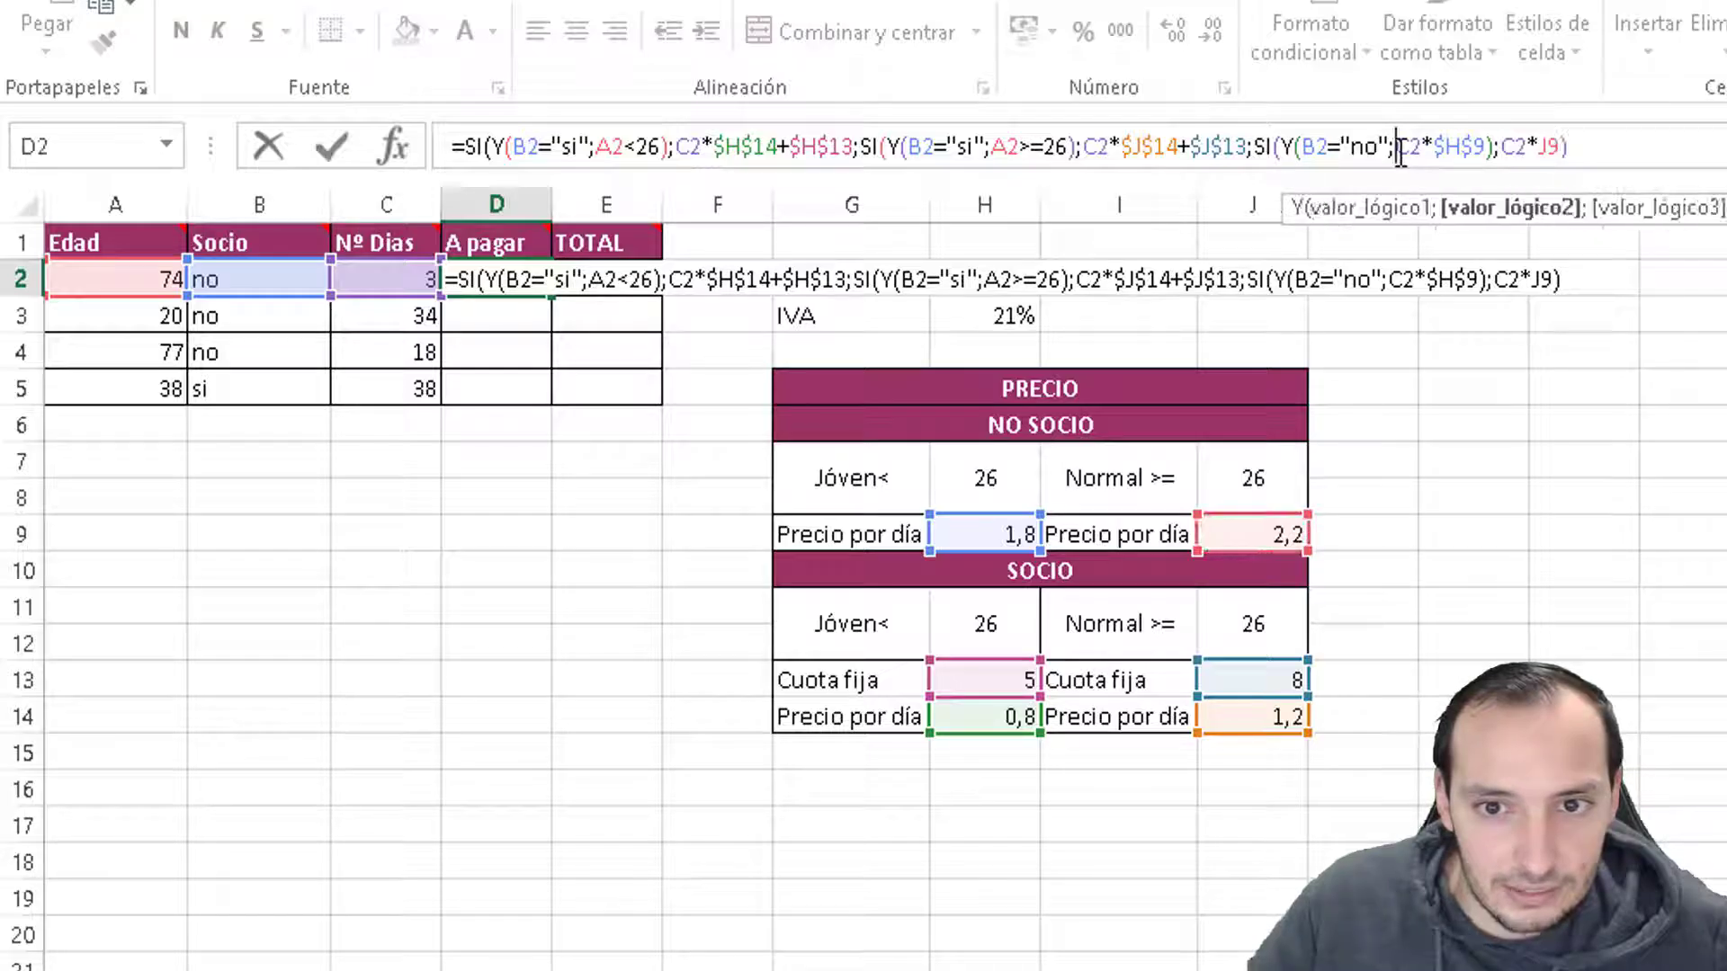
- Add the A2<26 age test inside the last Y condition of D2's formula
{"action": "left_click", "coordinate": [1383, 148]}
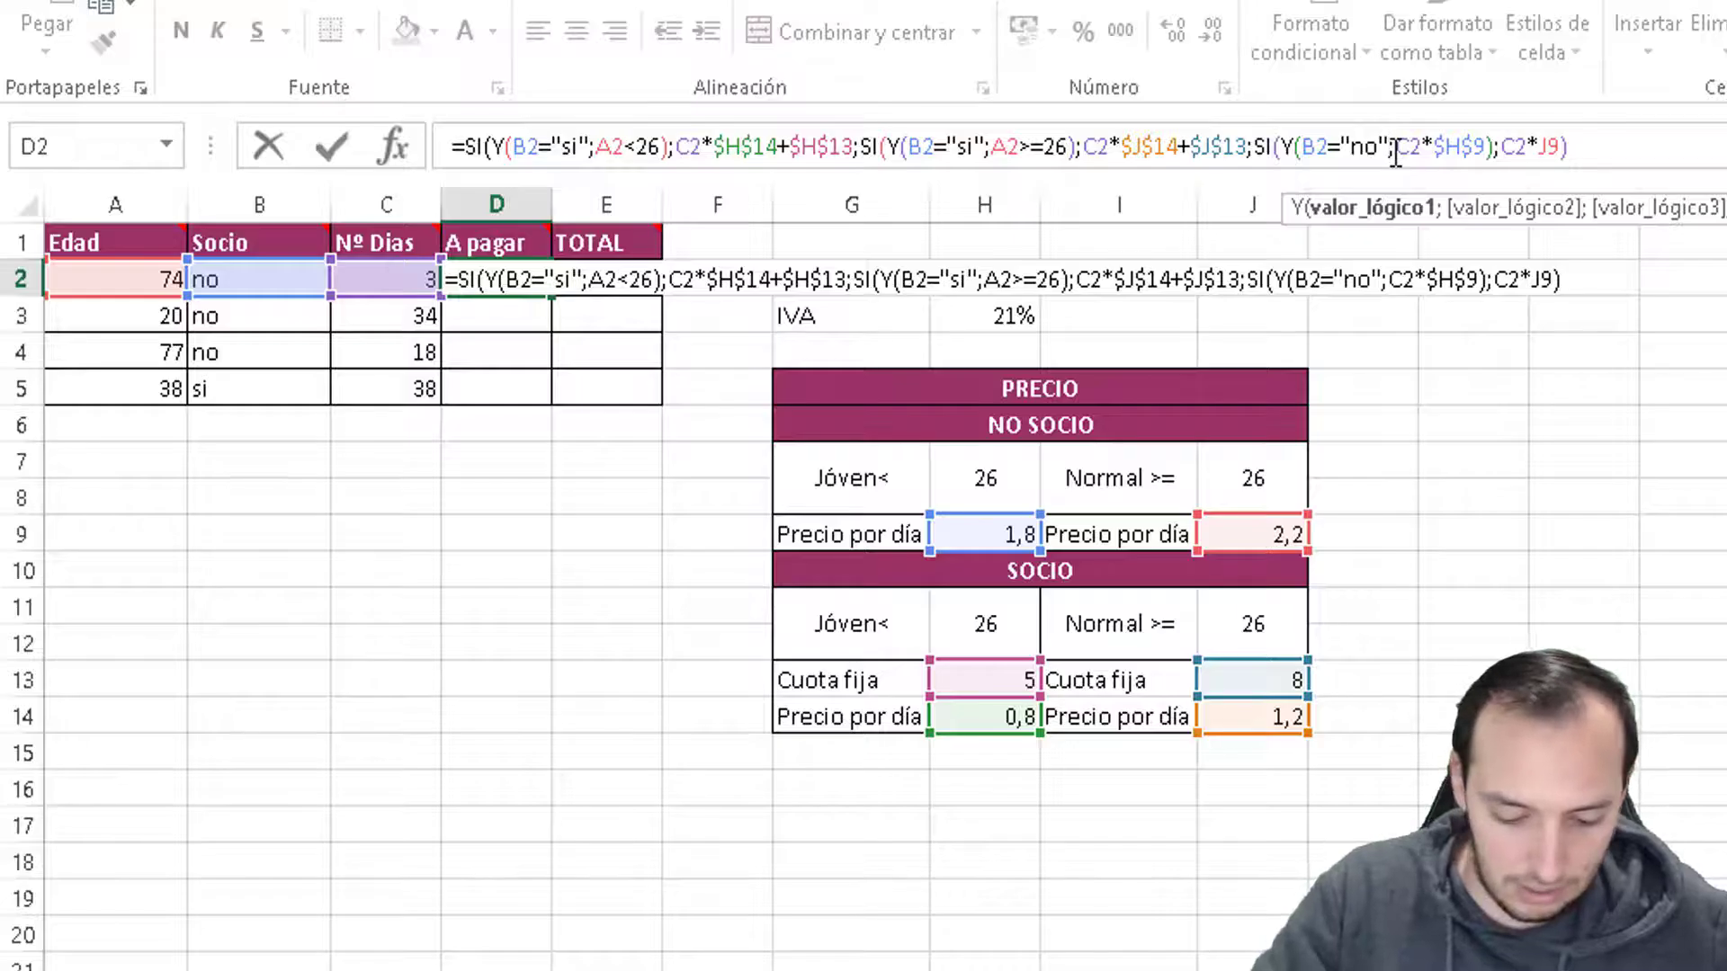
{"action": "type", "text": ")"}
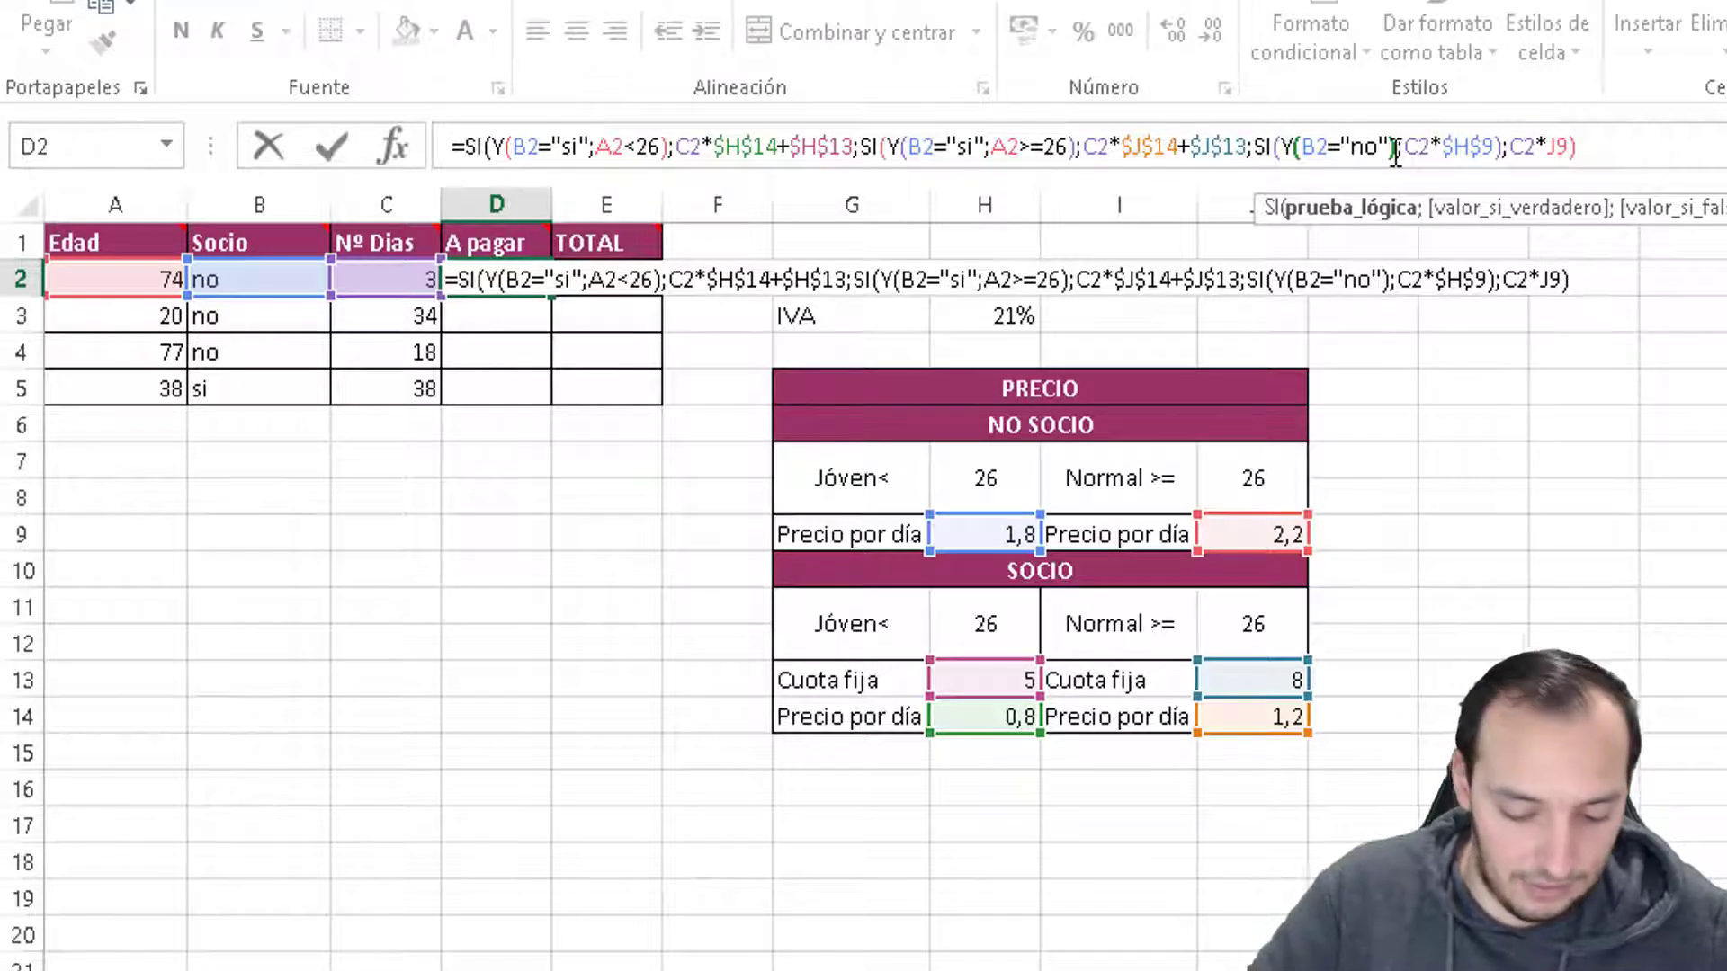
{"action": "left_click", "coordinate": [1394, 146]}
{"action": "type", "text": ";"}
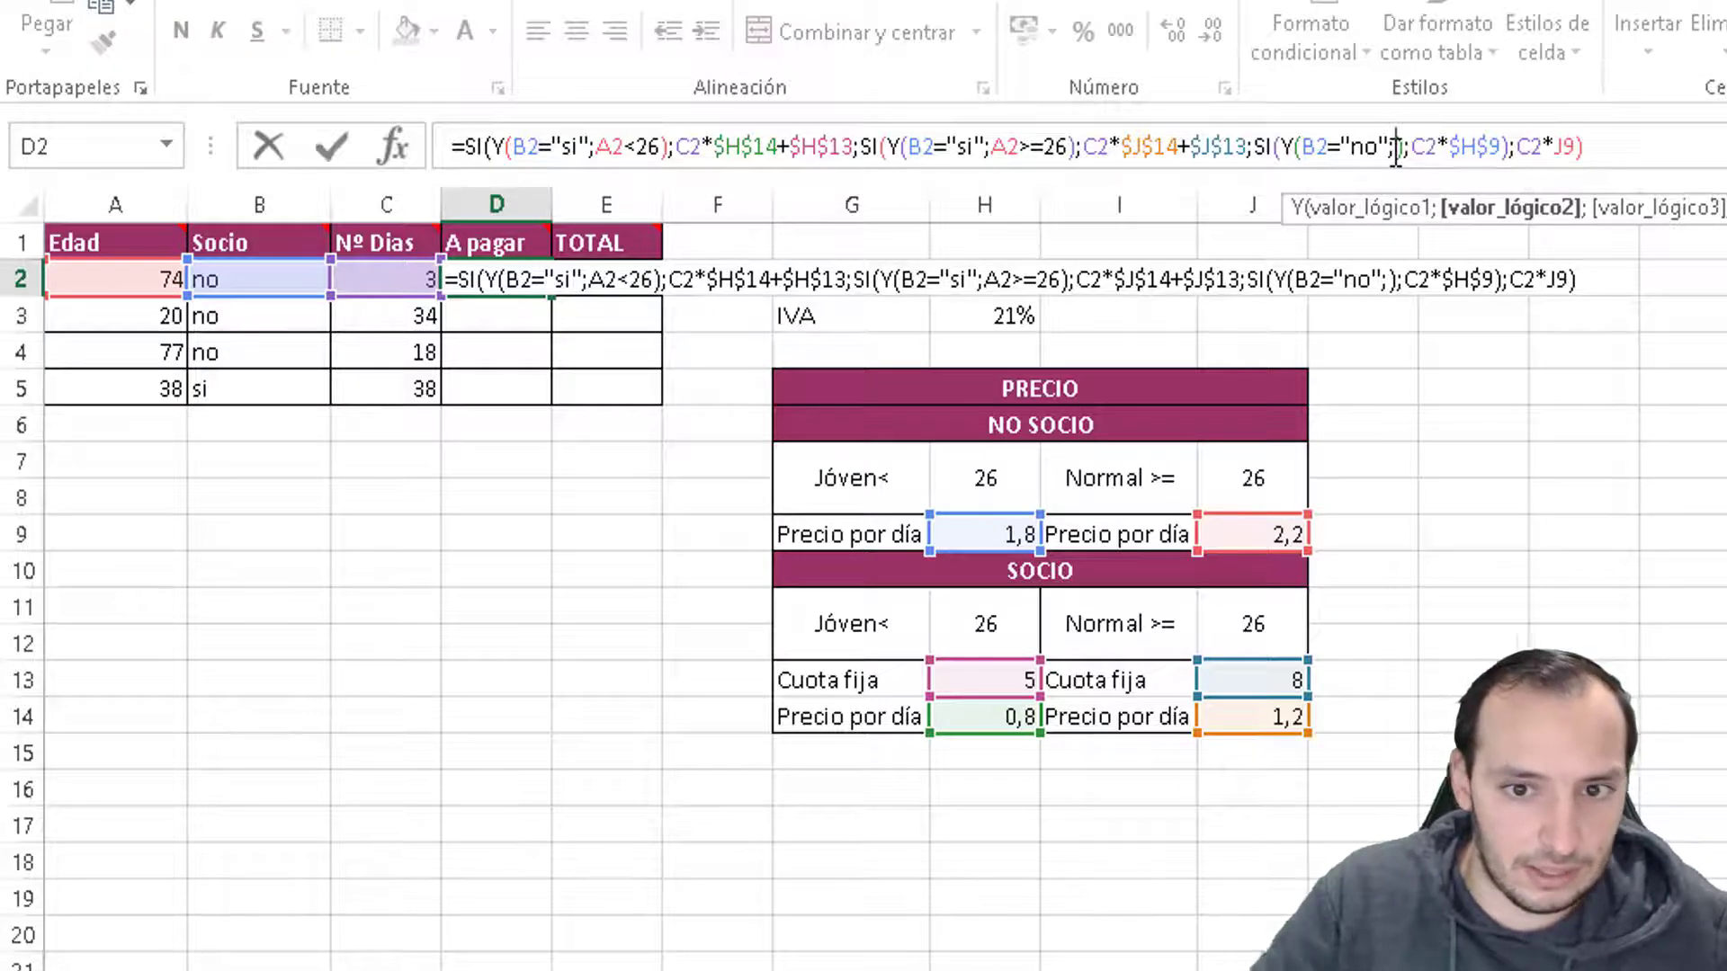
{"action": "left_click", "coordinate": [144, 272]}
{"action": "type", "text": "<"}
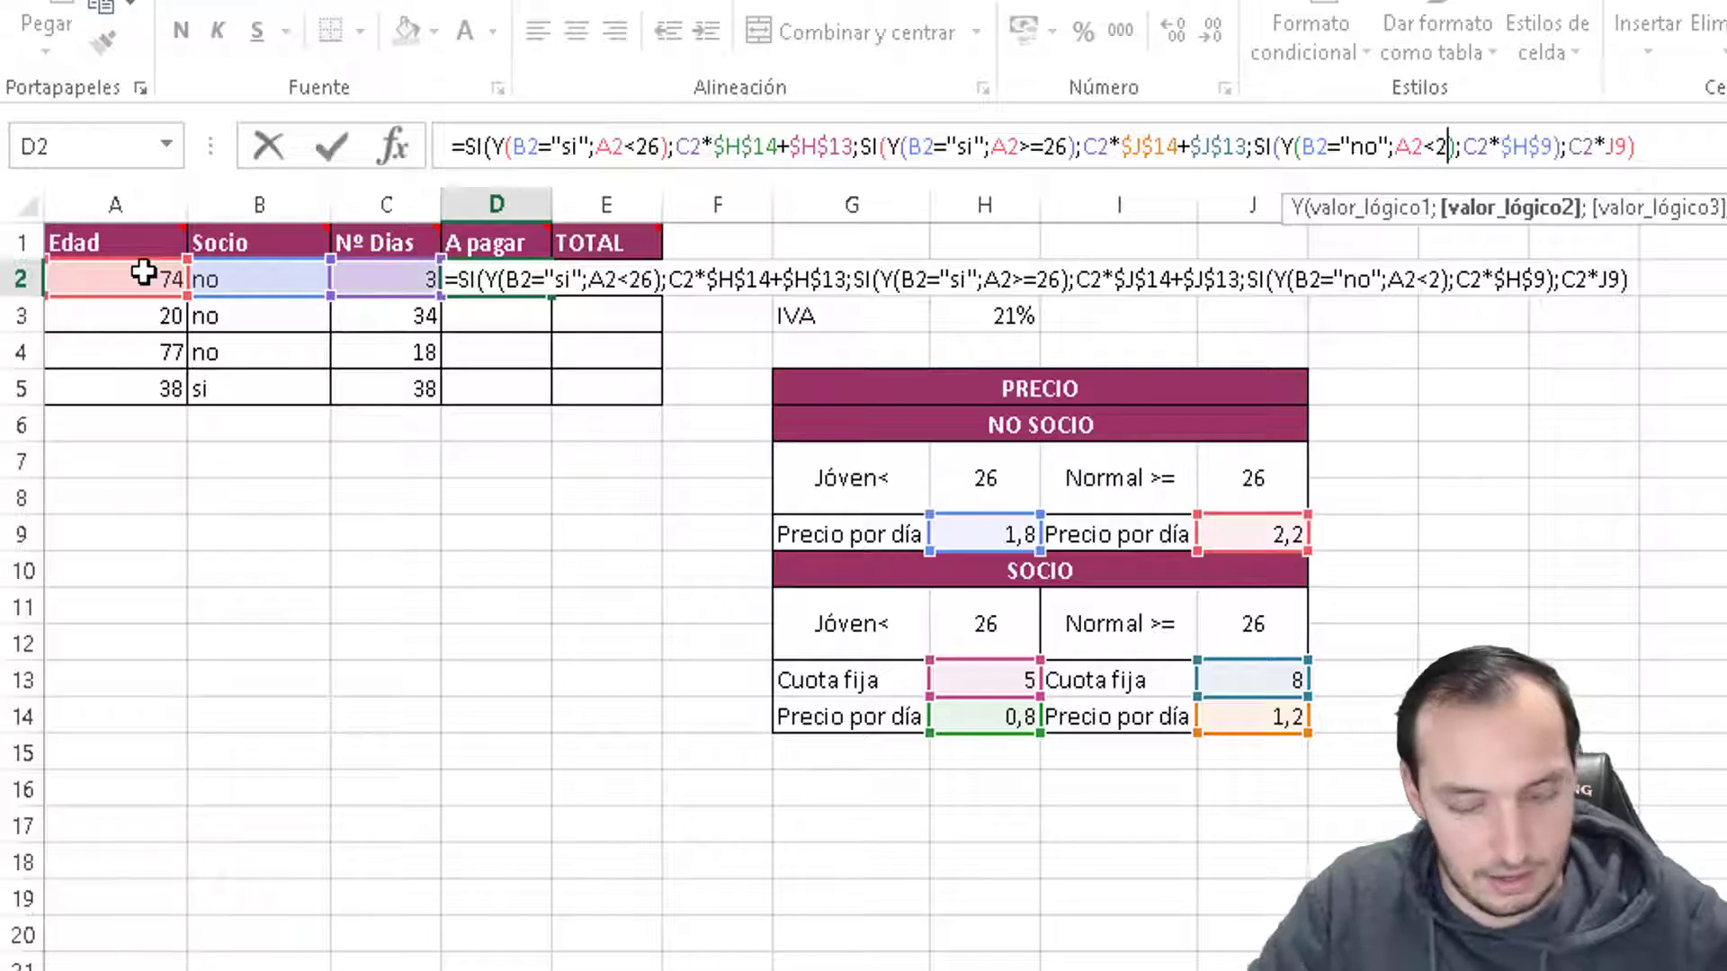
{"action": "type", "text": "26"}
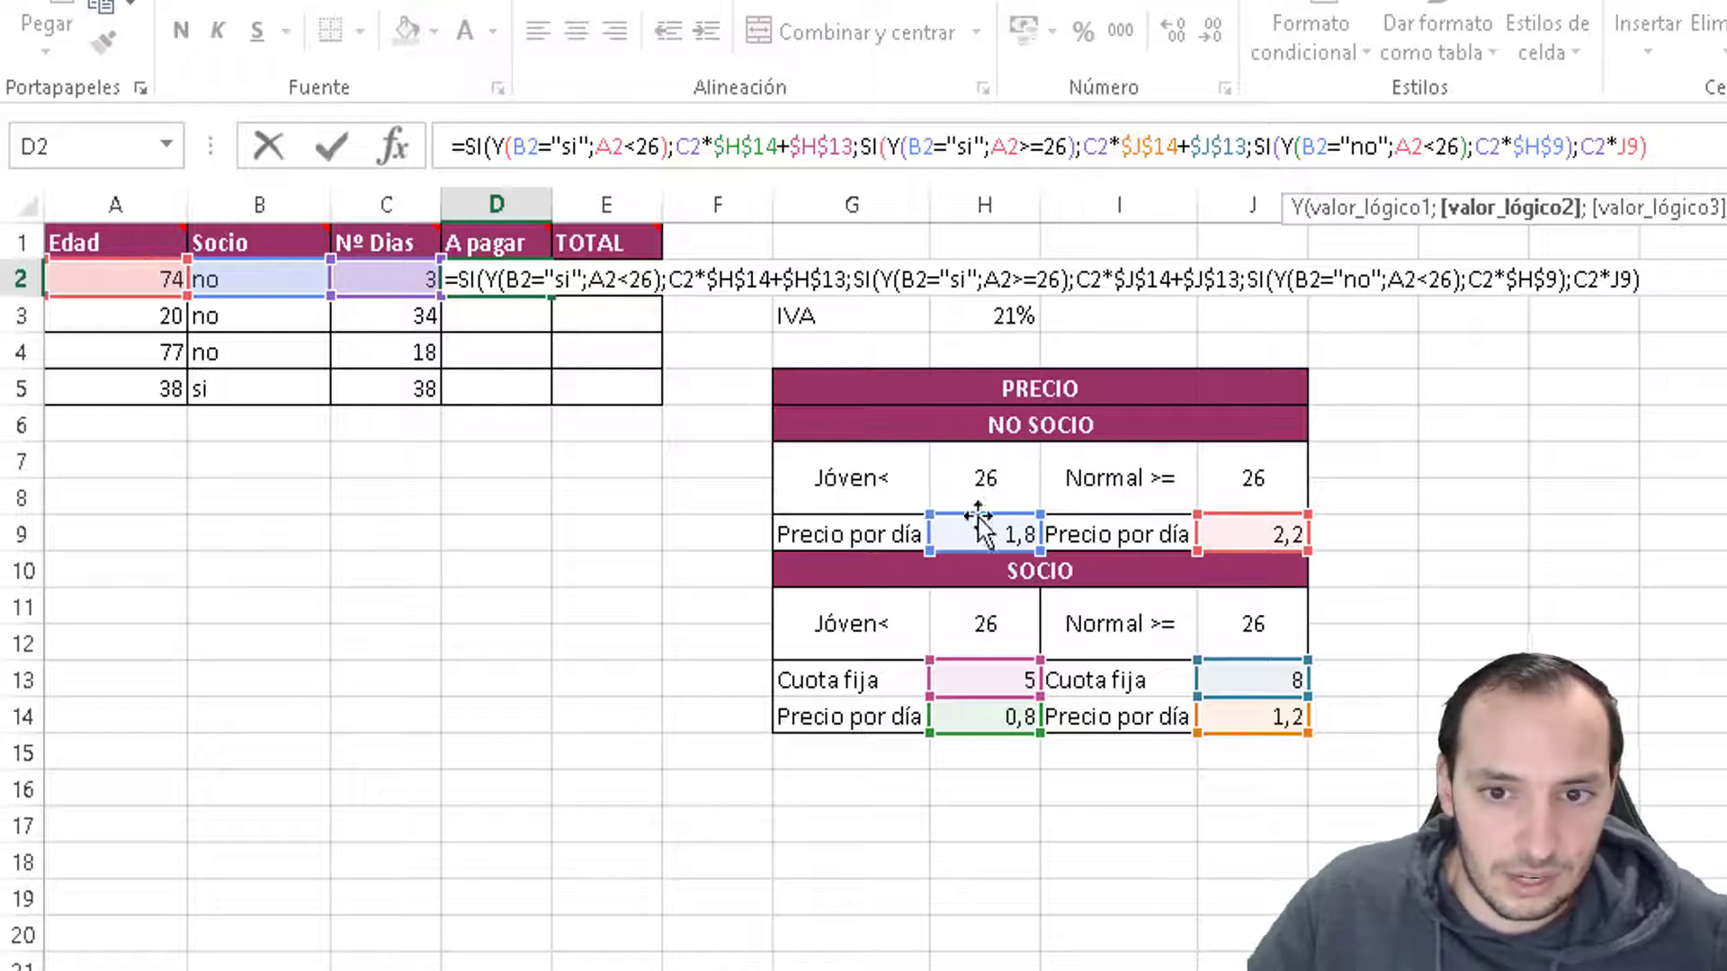
- Remove the stray parenthesis after C2*$H$9, add the closing parentheses, and enter the formula (92,4)
{"action": "left_click", "coordinate": [1475, 144]}
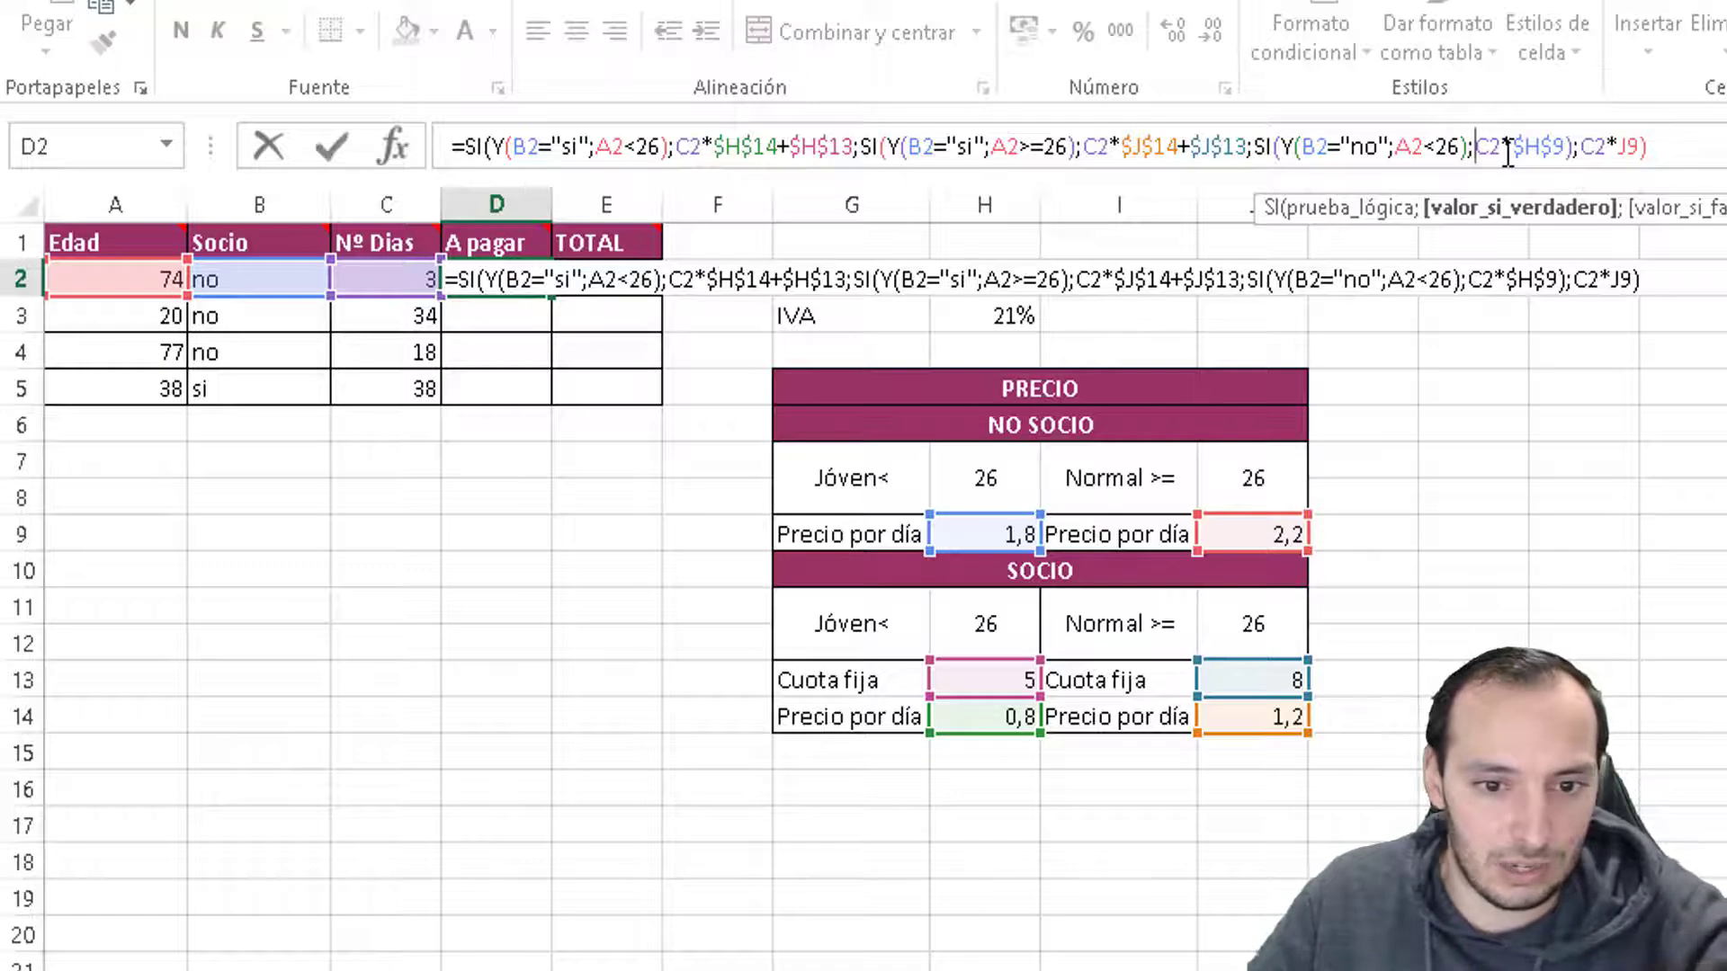
{"action": "left_click", "coordinate": [1619, 153]}
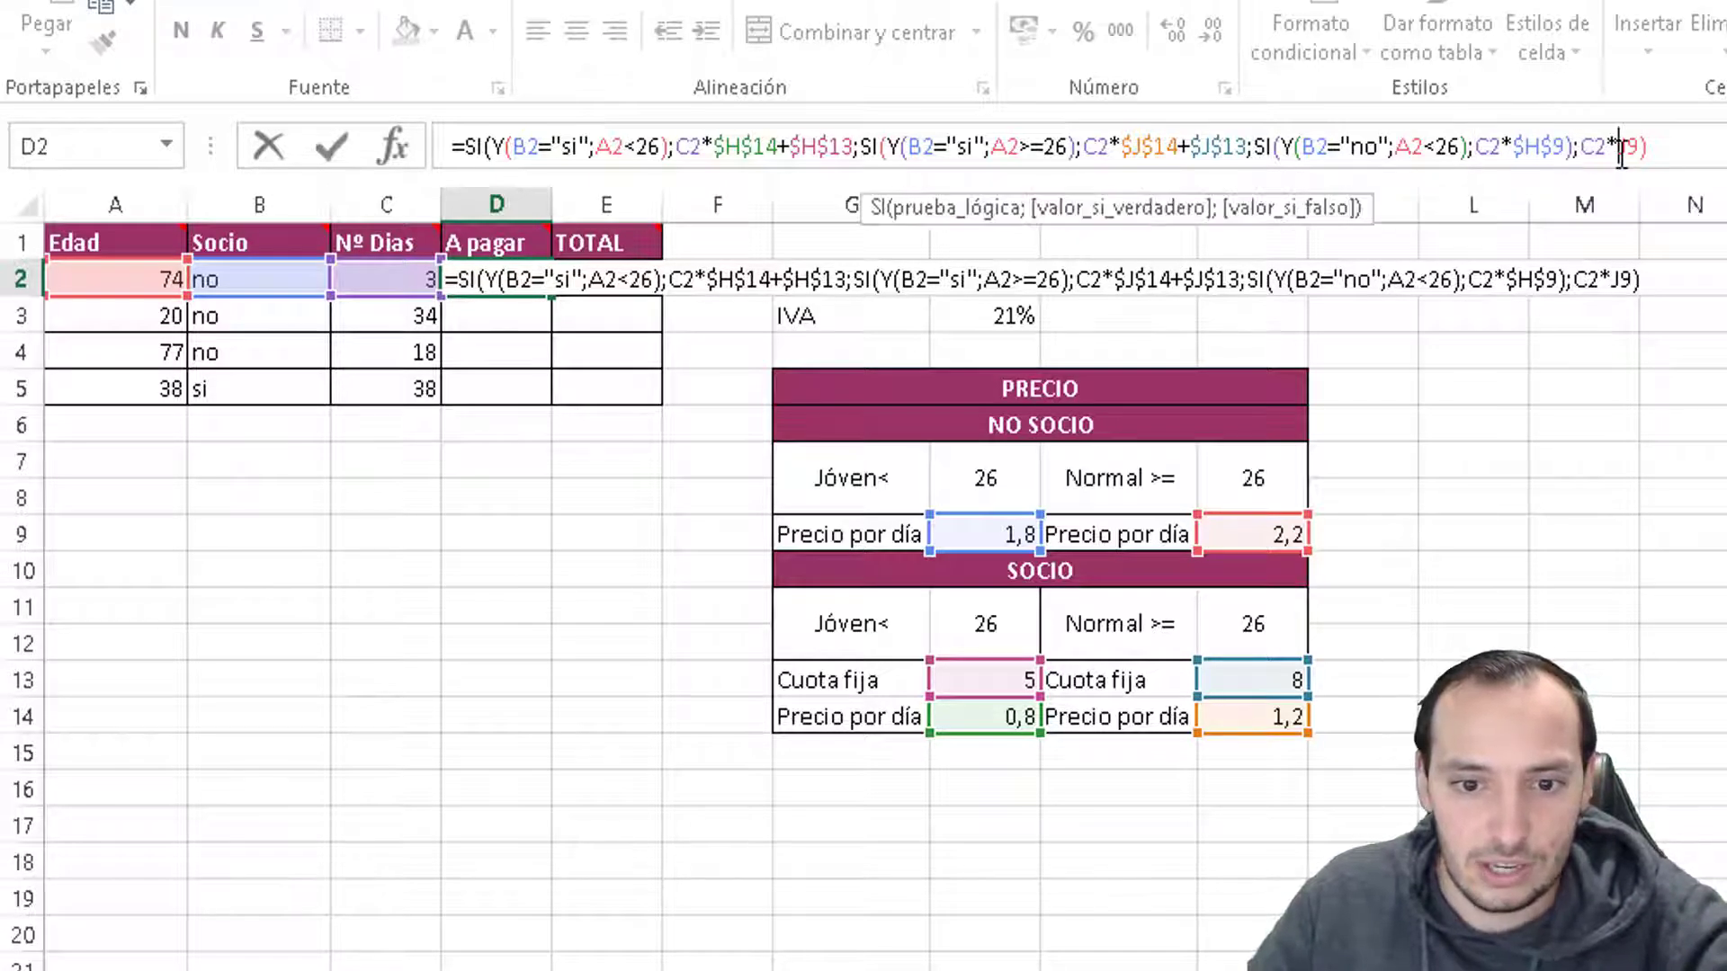
{"action": "left_click", "coordinate": [1573, 153]}
{"action": "key", "text": "BackSpace"}
{"action": "left_click_drag", "start_coordinate": [1573, 155], "coordinate": [1587, 153]}
{"action": "left_click", "coordinate": [1587, 154]}
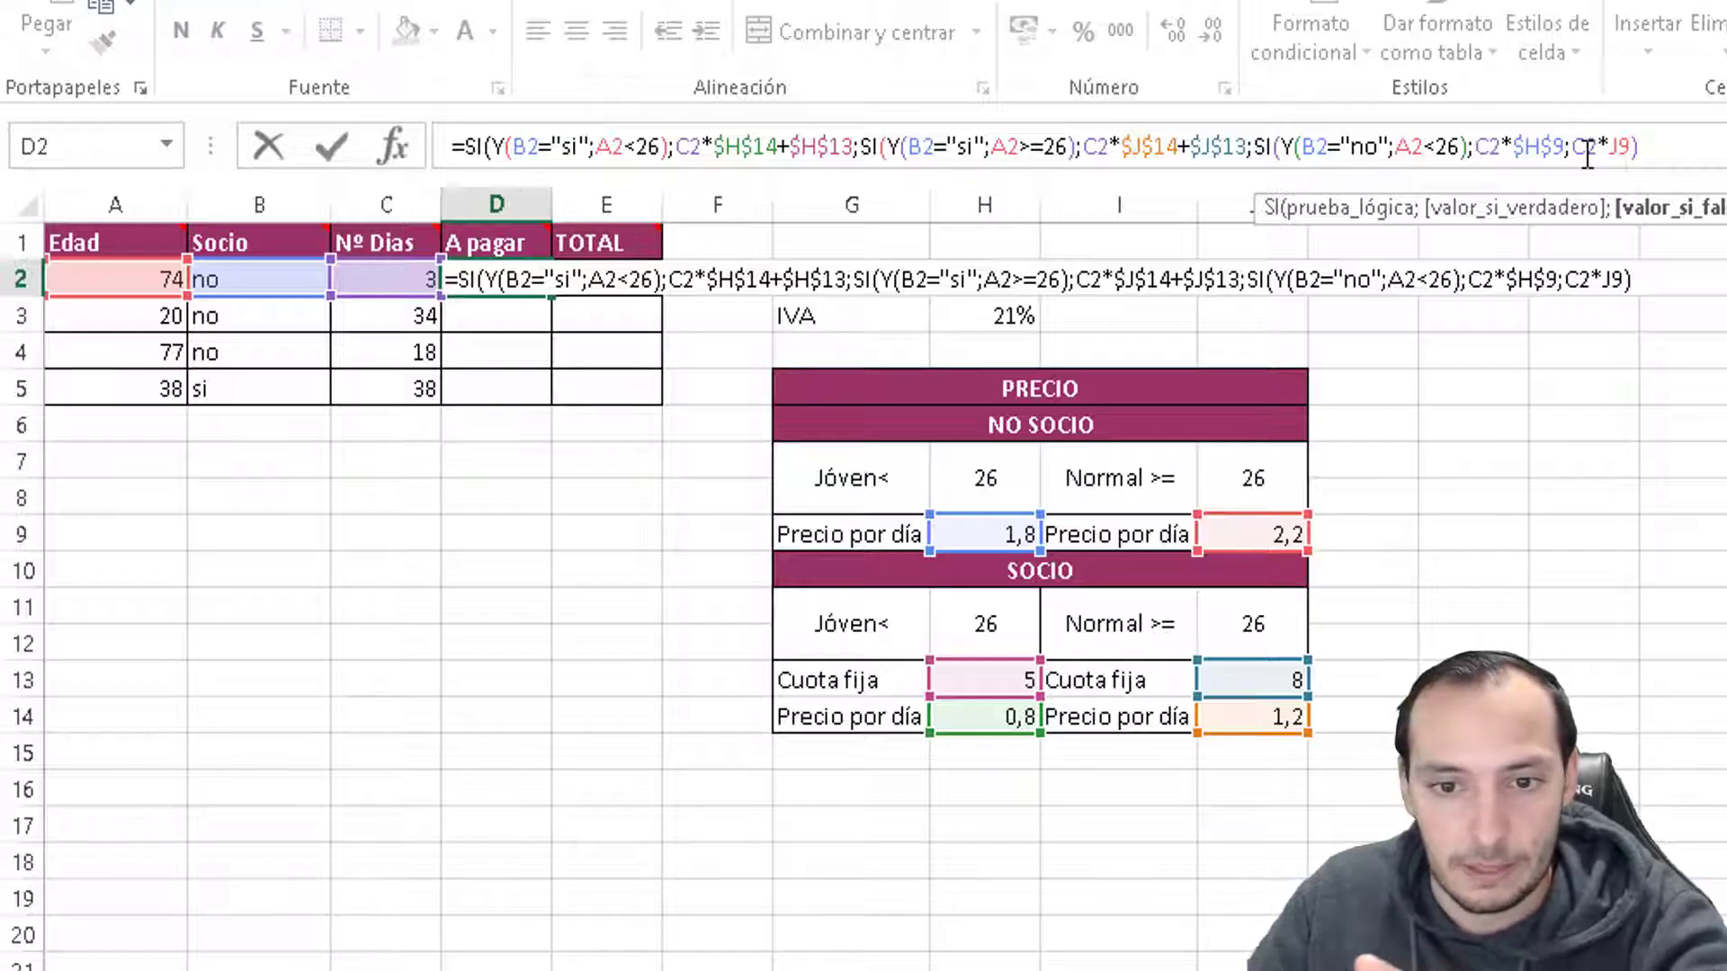
{"action": "left_click", "coordinate": [1662, 155]}
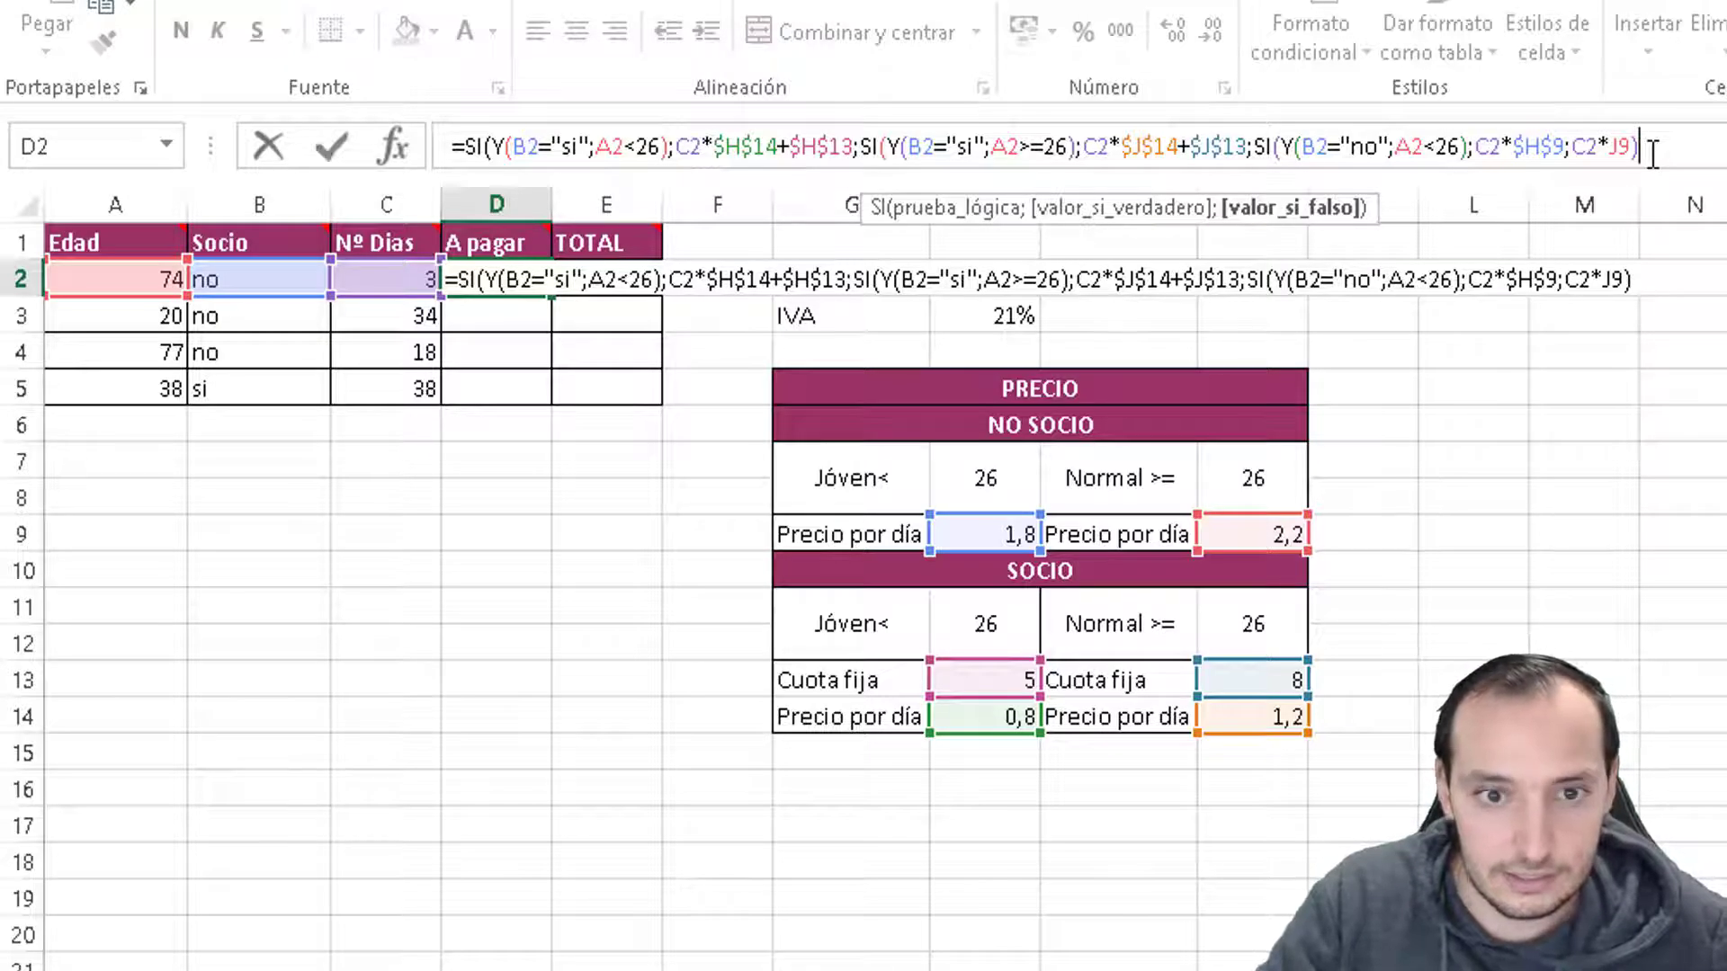
{"action": "type", "text": ")"}
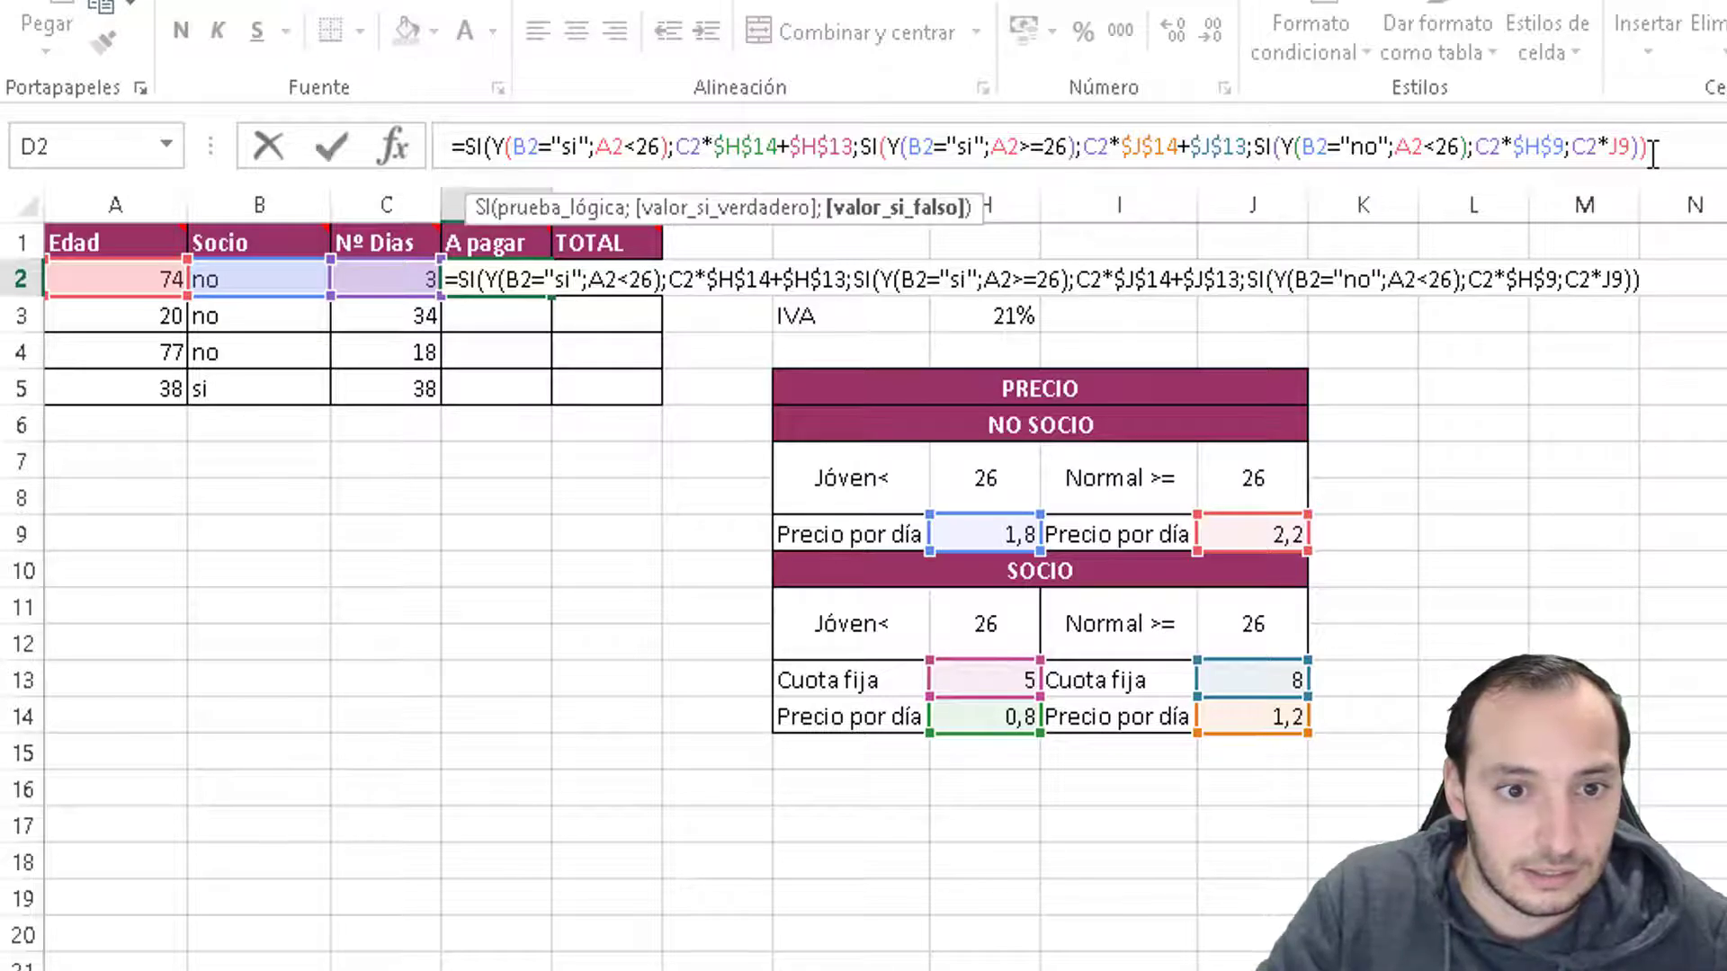
{"action": "type", "text": ")"}
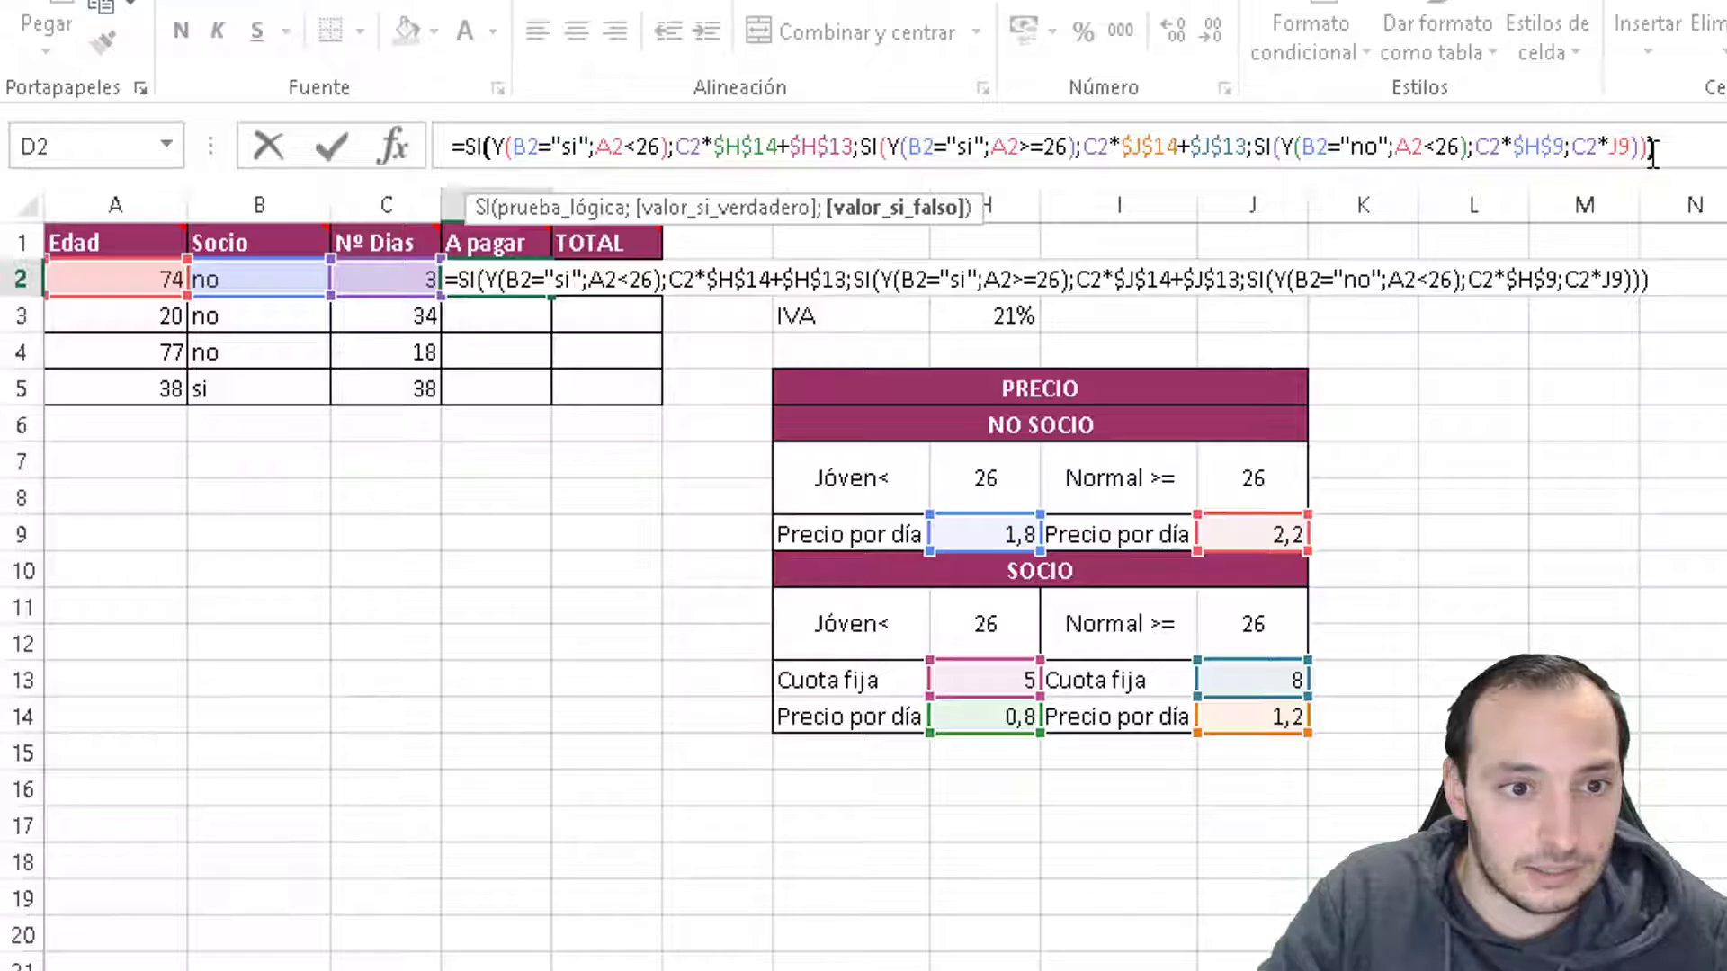
{"action": "type", "text": ")"}
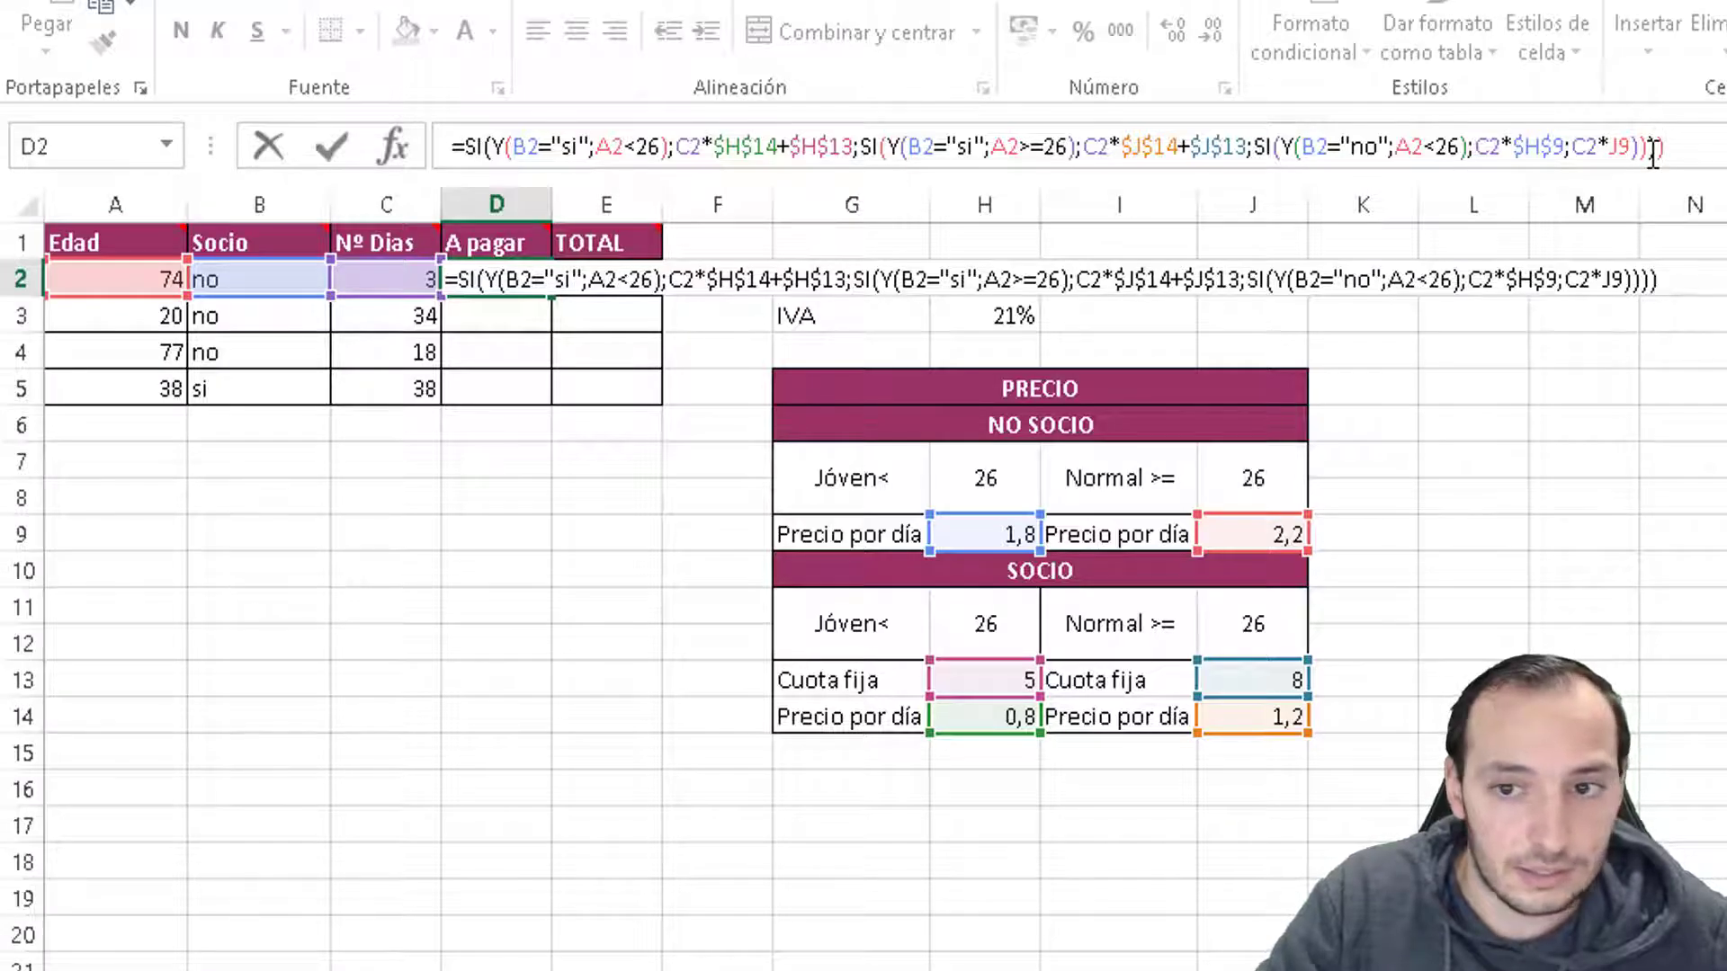
{"action": "key", "text": "BackSpace"}
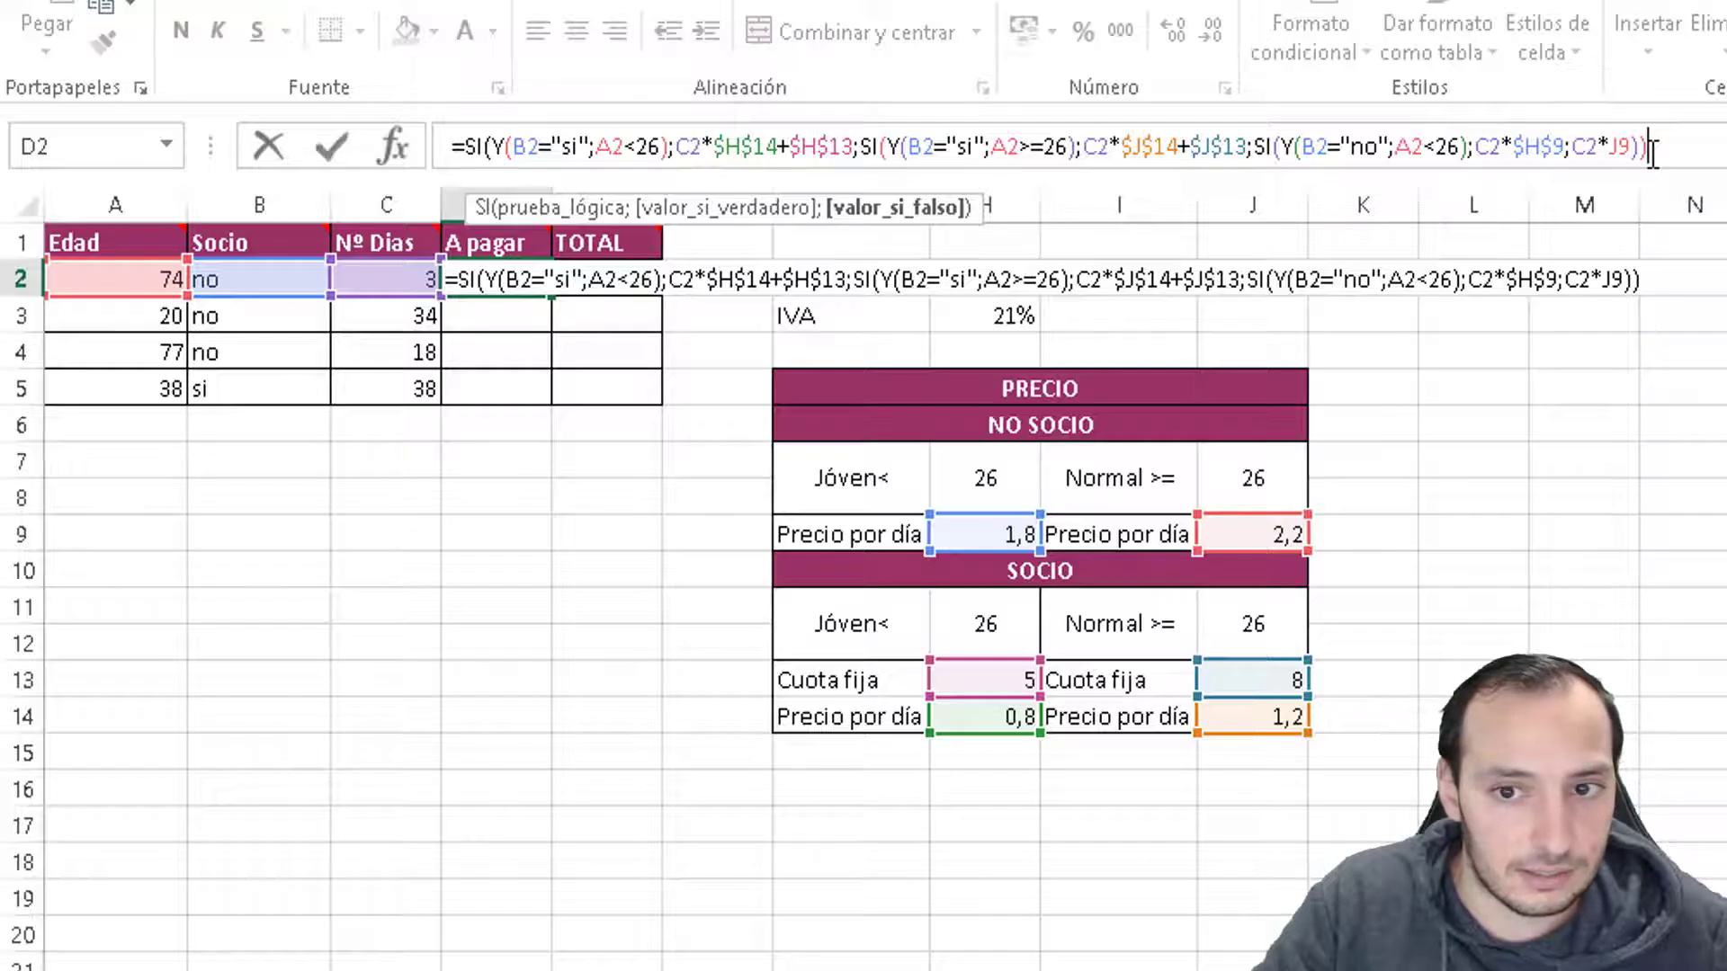
{"action": "key", "text": "BackSpace"}
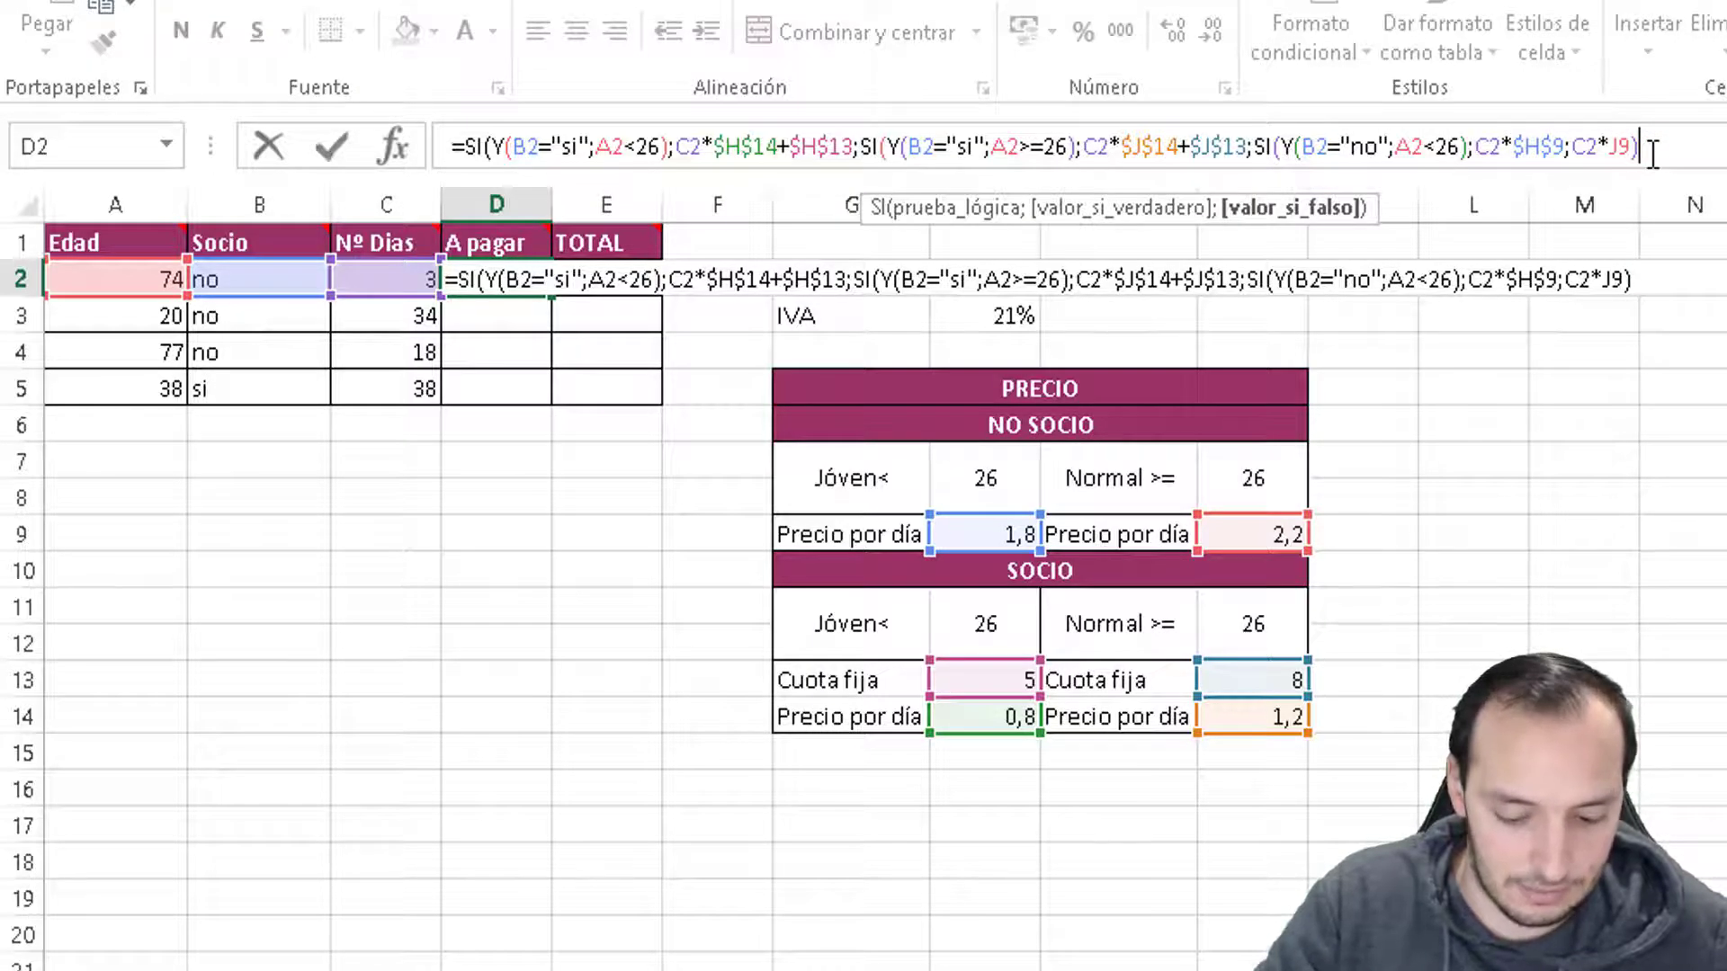
{"action": "type", "text": ")"}
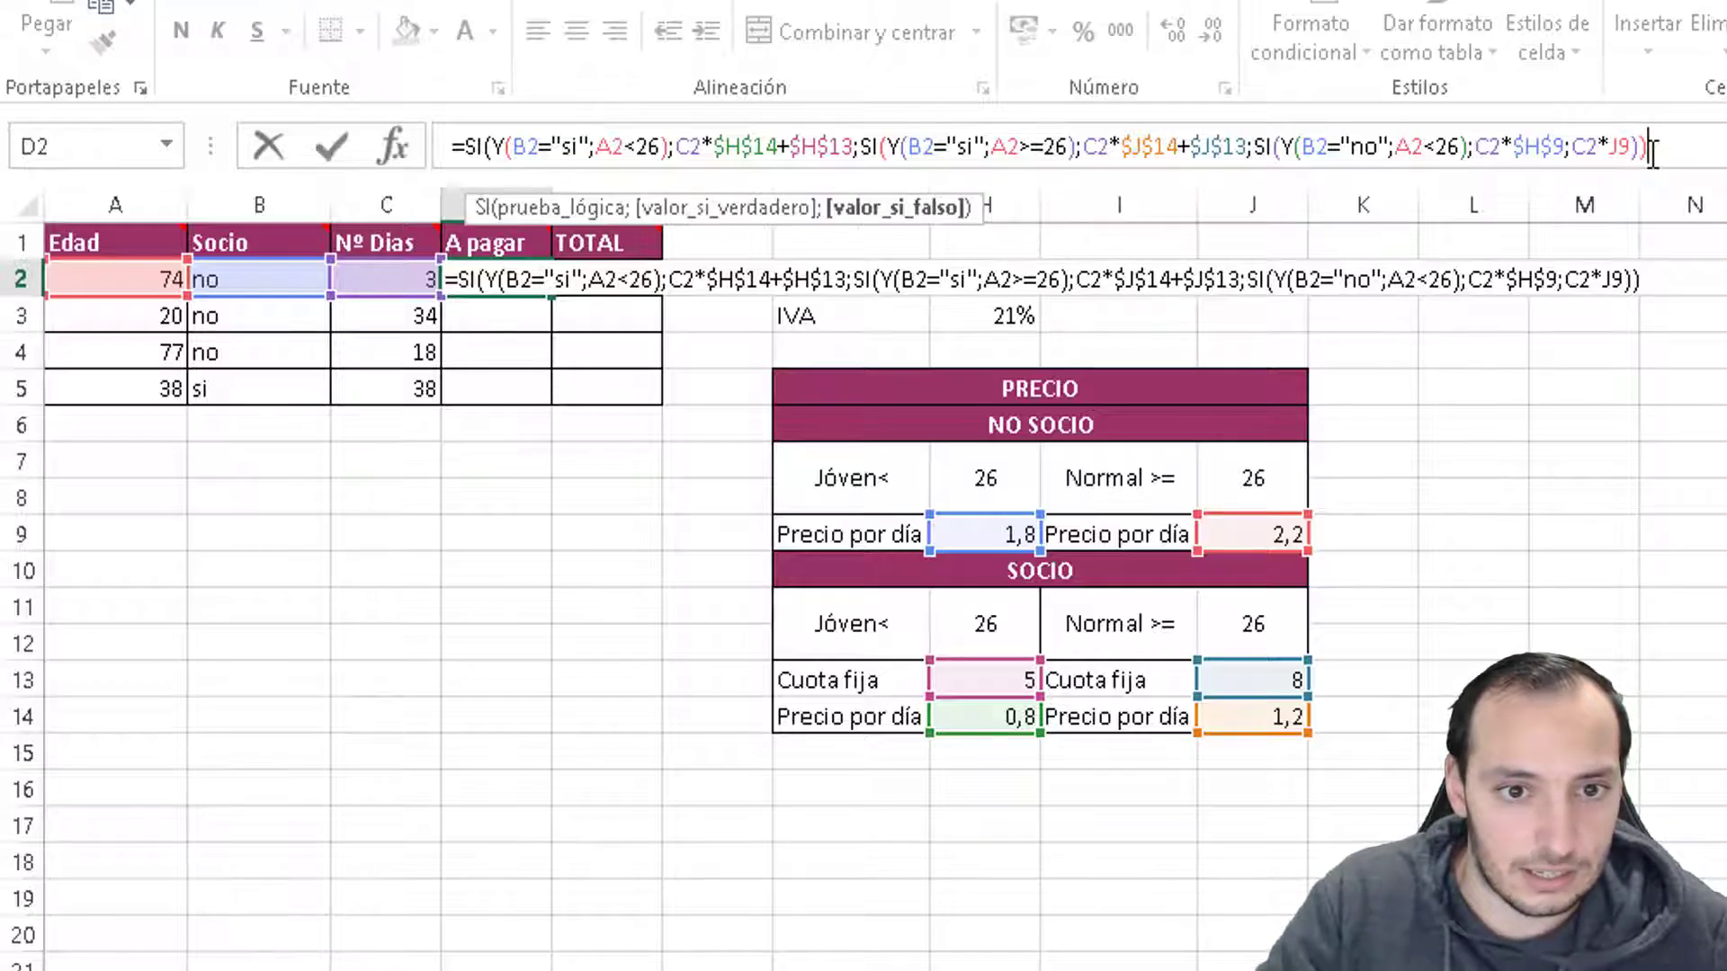
{"action": "type", "text": ")"}
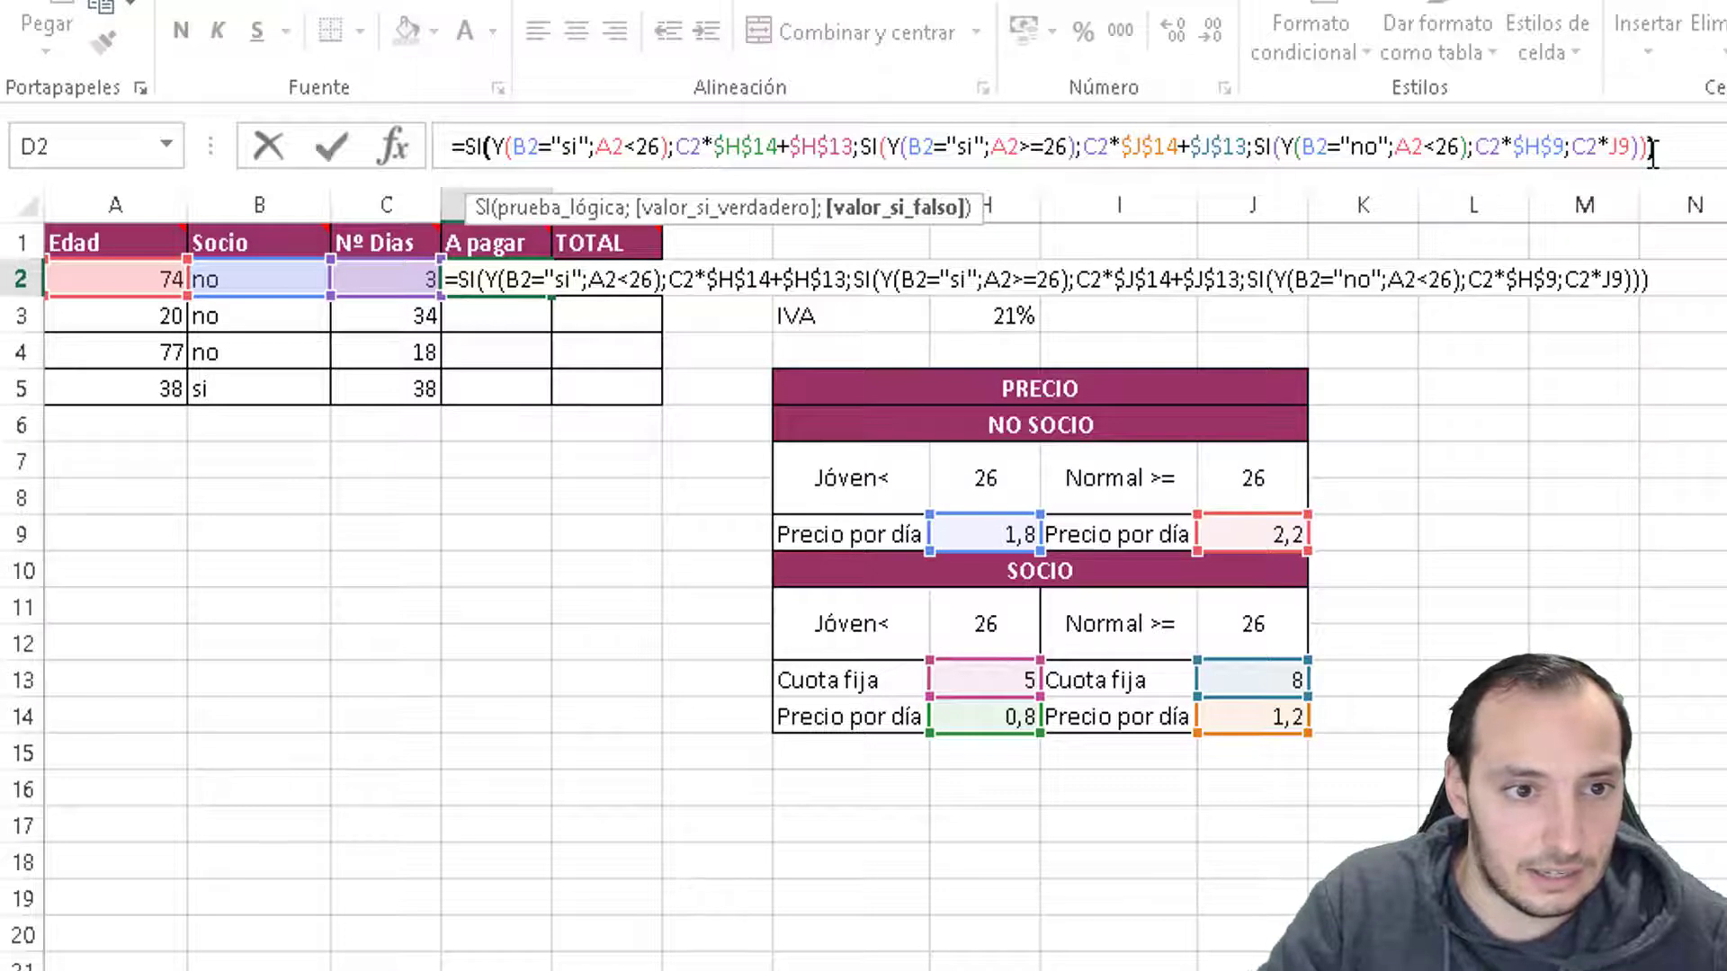
{"action": "key", "text": "Return"}
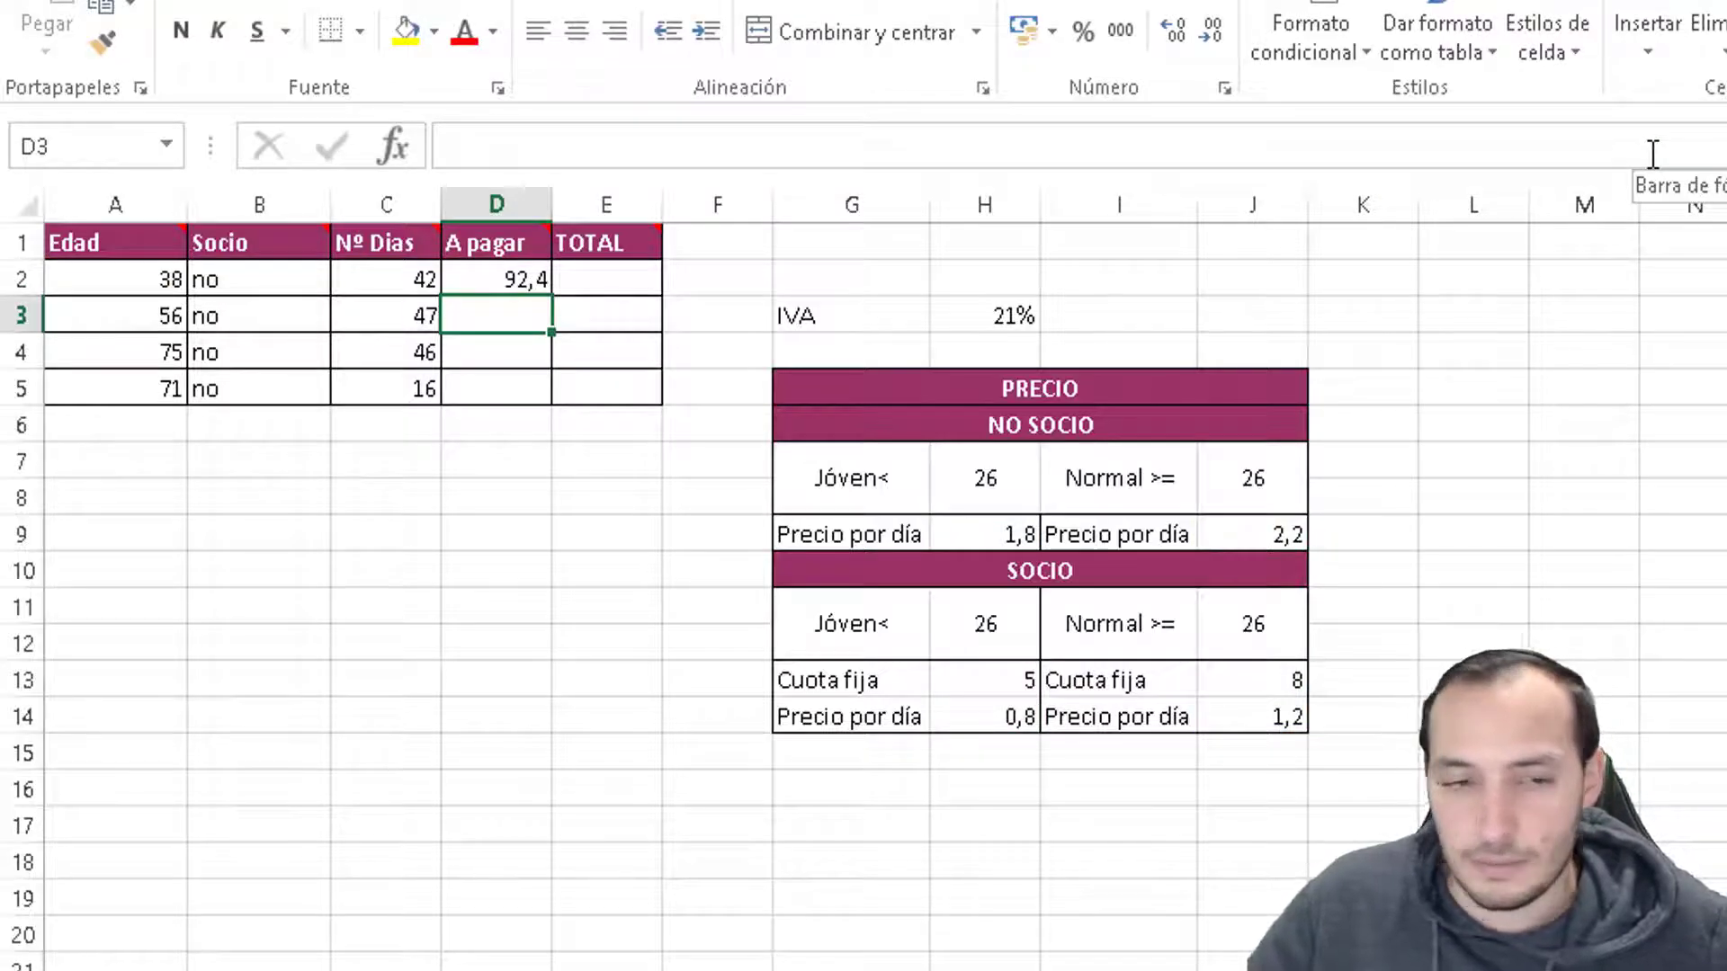
- Fill D2's A pagar formula down through D5, giving 56, 21,2, 598 and 30,8
{"action": "left_click", "coordinate": [510, 286]}
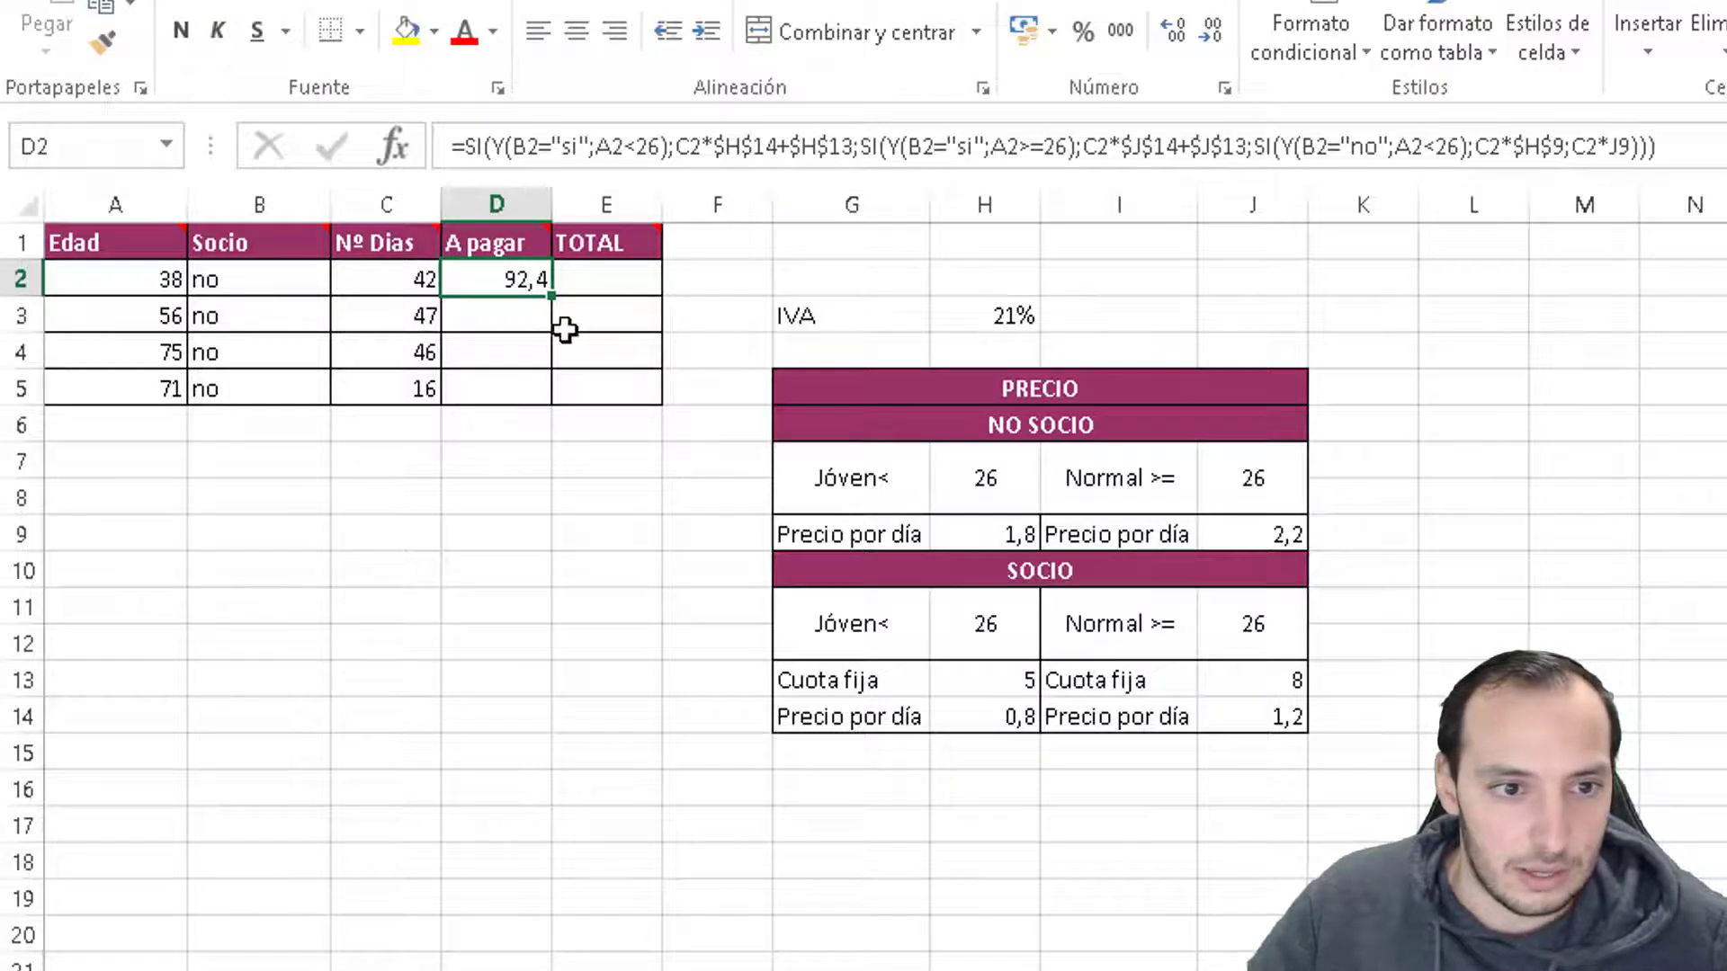
{"action": "left_click_drag", "start_coordinate": [552, 295], "coordinate": [551, 407]}
{"action": "left_click", "coordinate": [574, 576]}
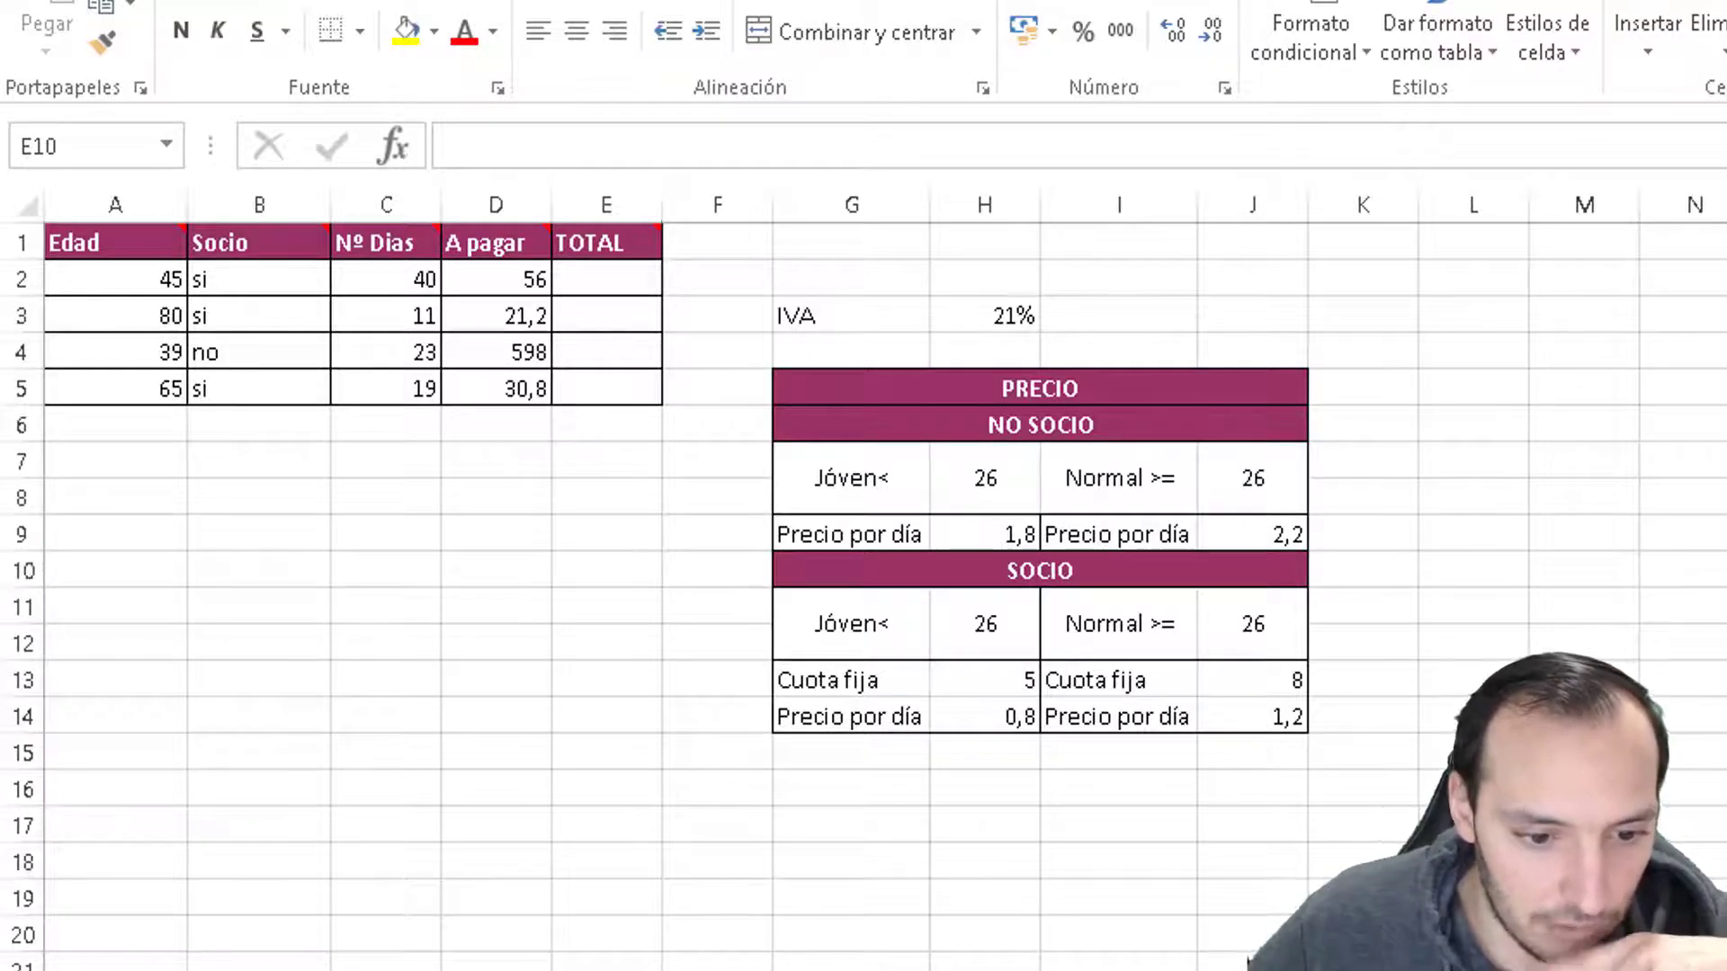
- Launch the Windows Calculator app with a 'cal' search
{"action": "key", "text": "super"}
{"action": "type", "text": "cal"}
{"action": "key", "text": "Return"}
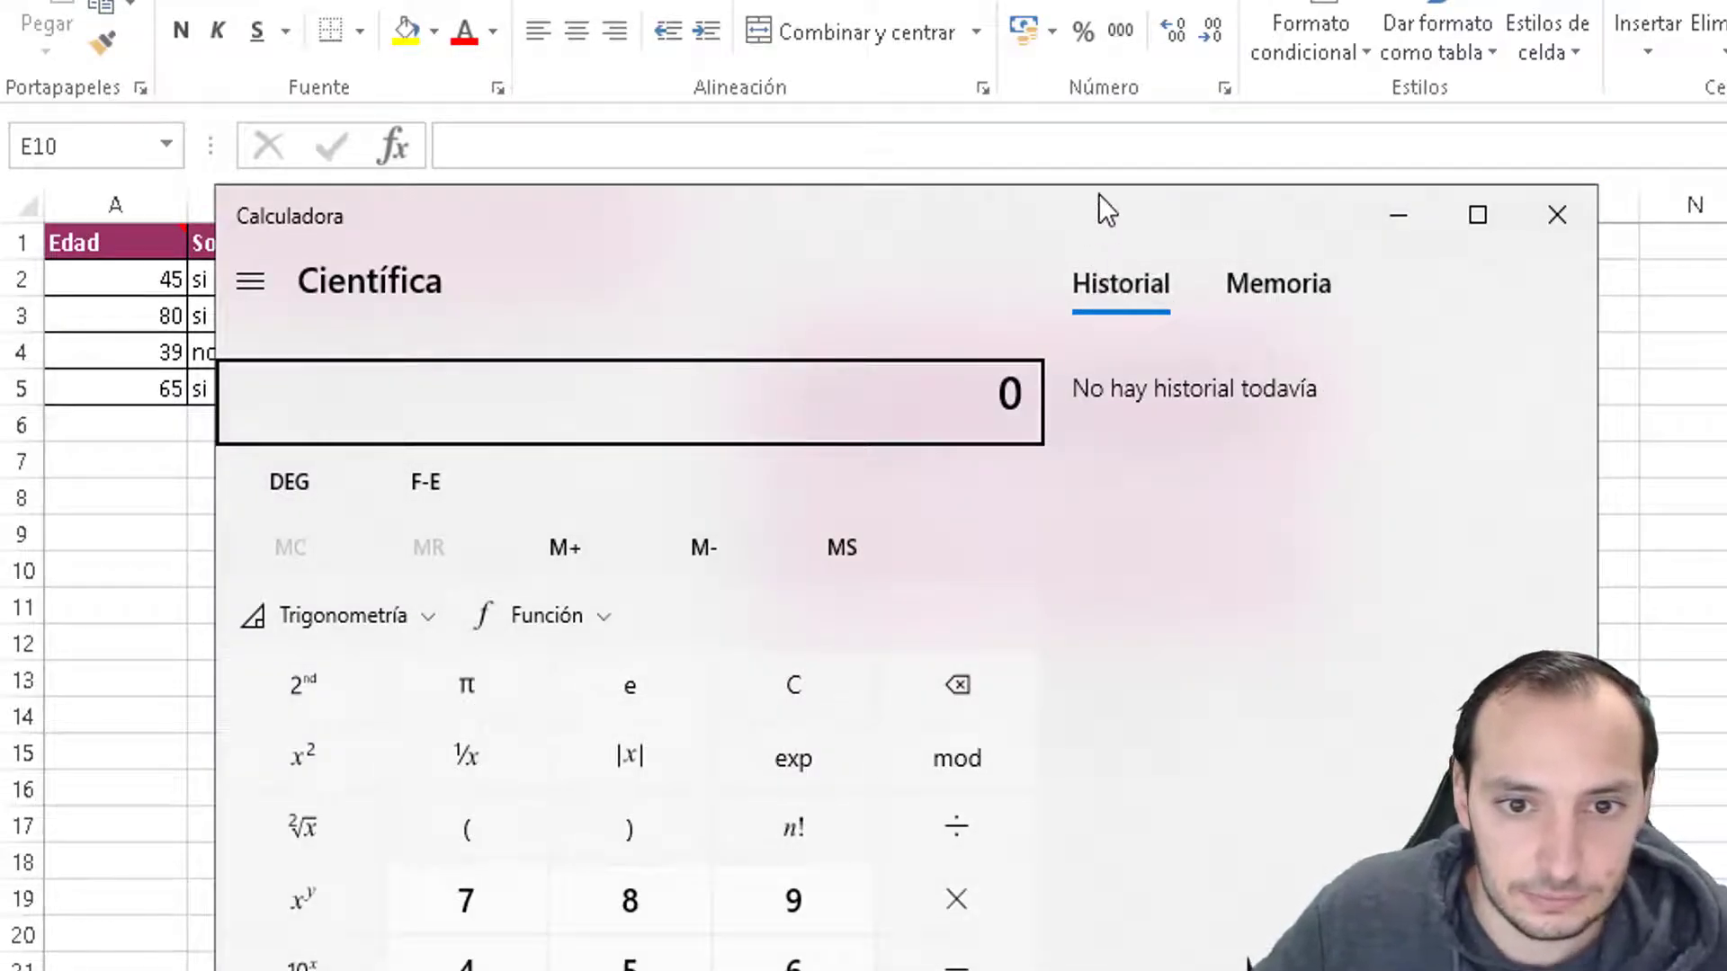
- Move the Calculator window aside so the spreadsheet is visible
{"action": "left_click_drag", "start_coordinate": [1202, 196], "coordinate": [1726, 461]}
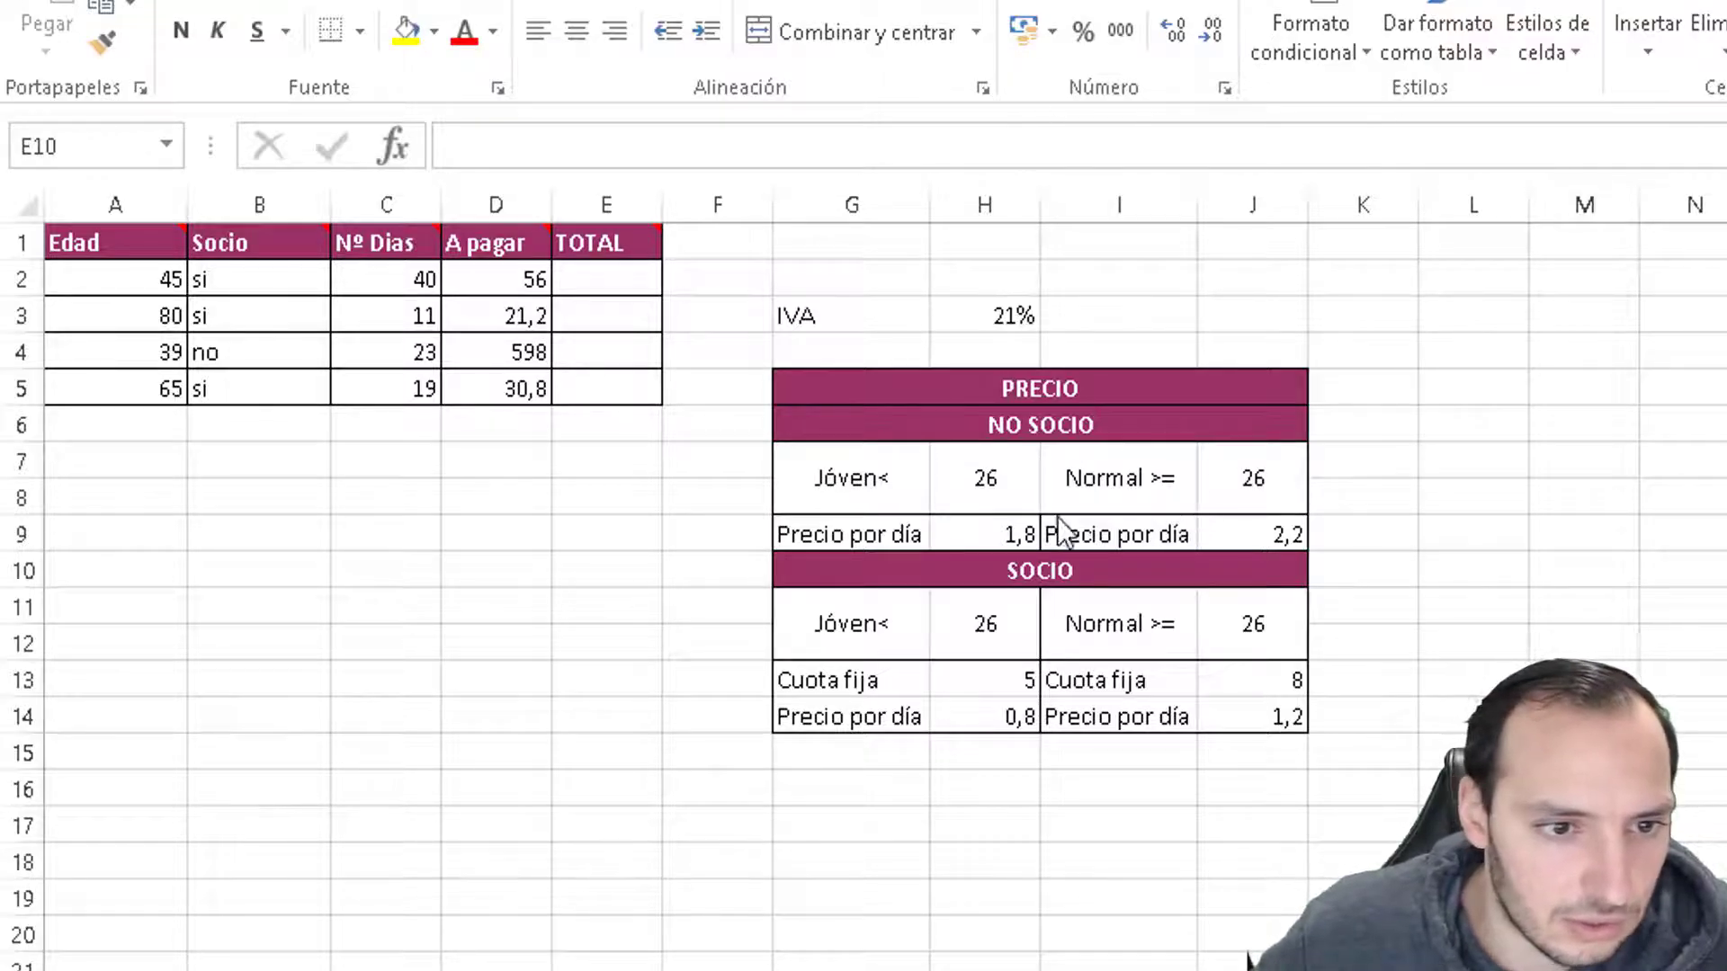
- Replace D4's wrong $J$11 reference with an absolute $J$9
{"action": "left_click", "coordinate": [526, 349]}
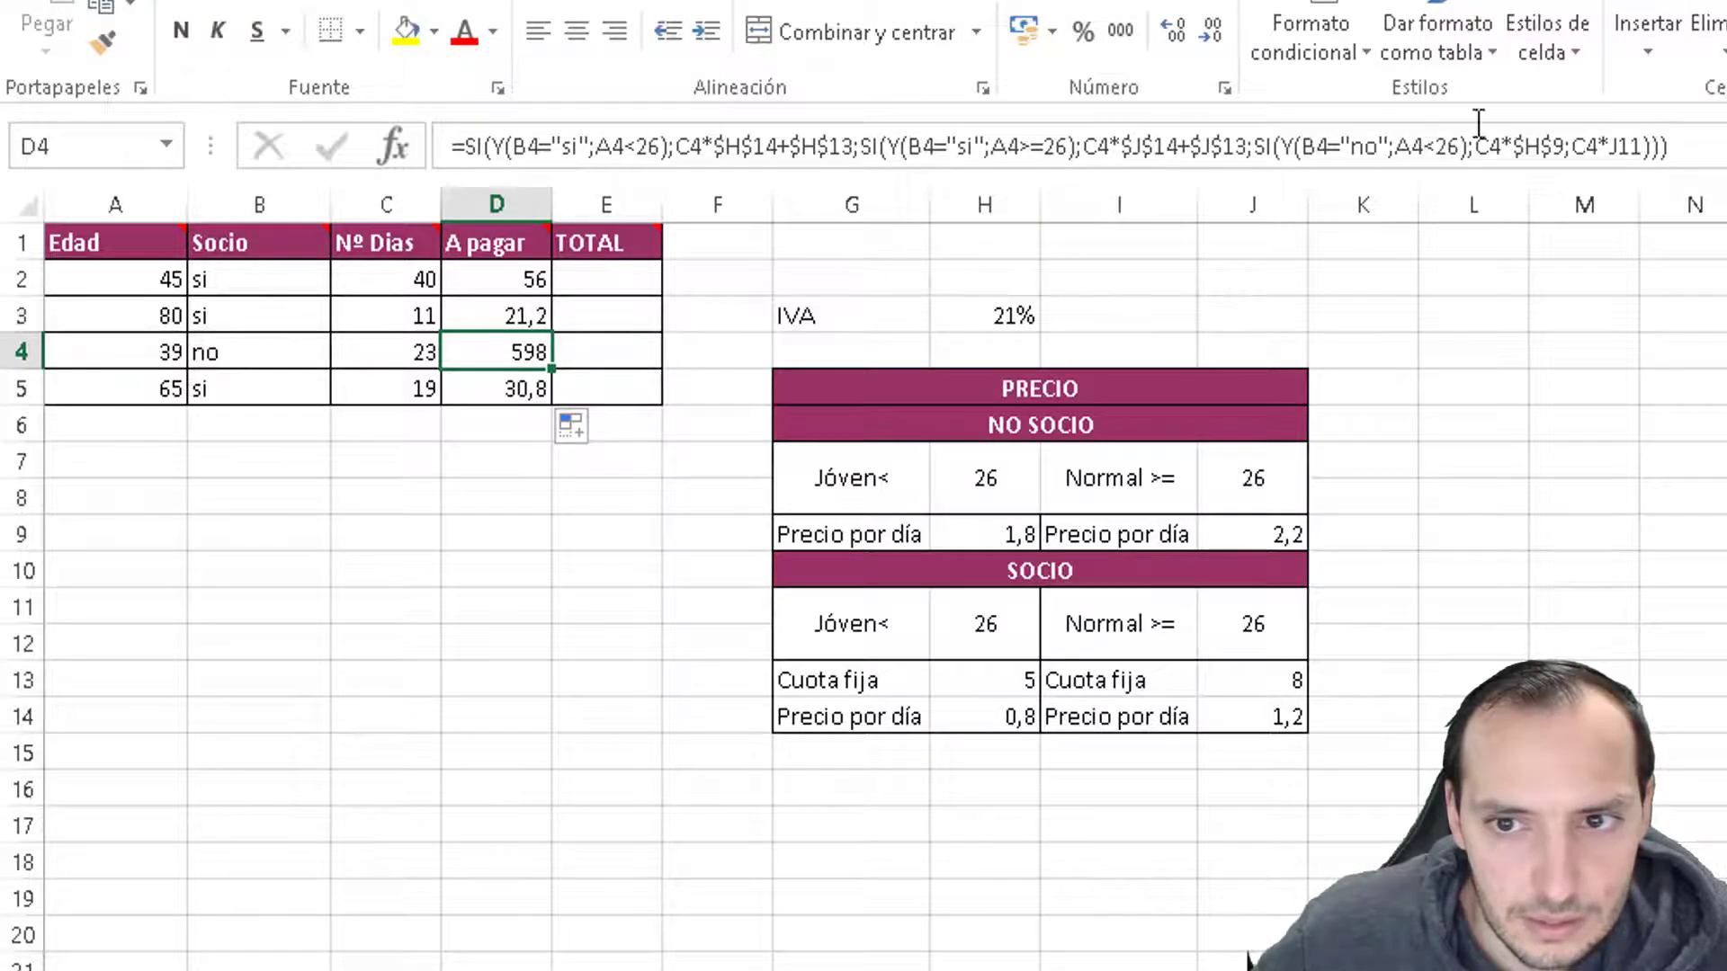
{"action": "left_click", "coordinate": [1643, 148]}
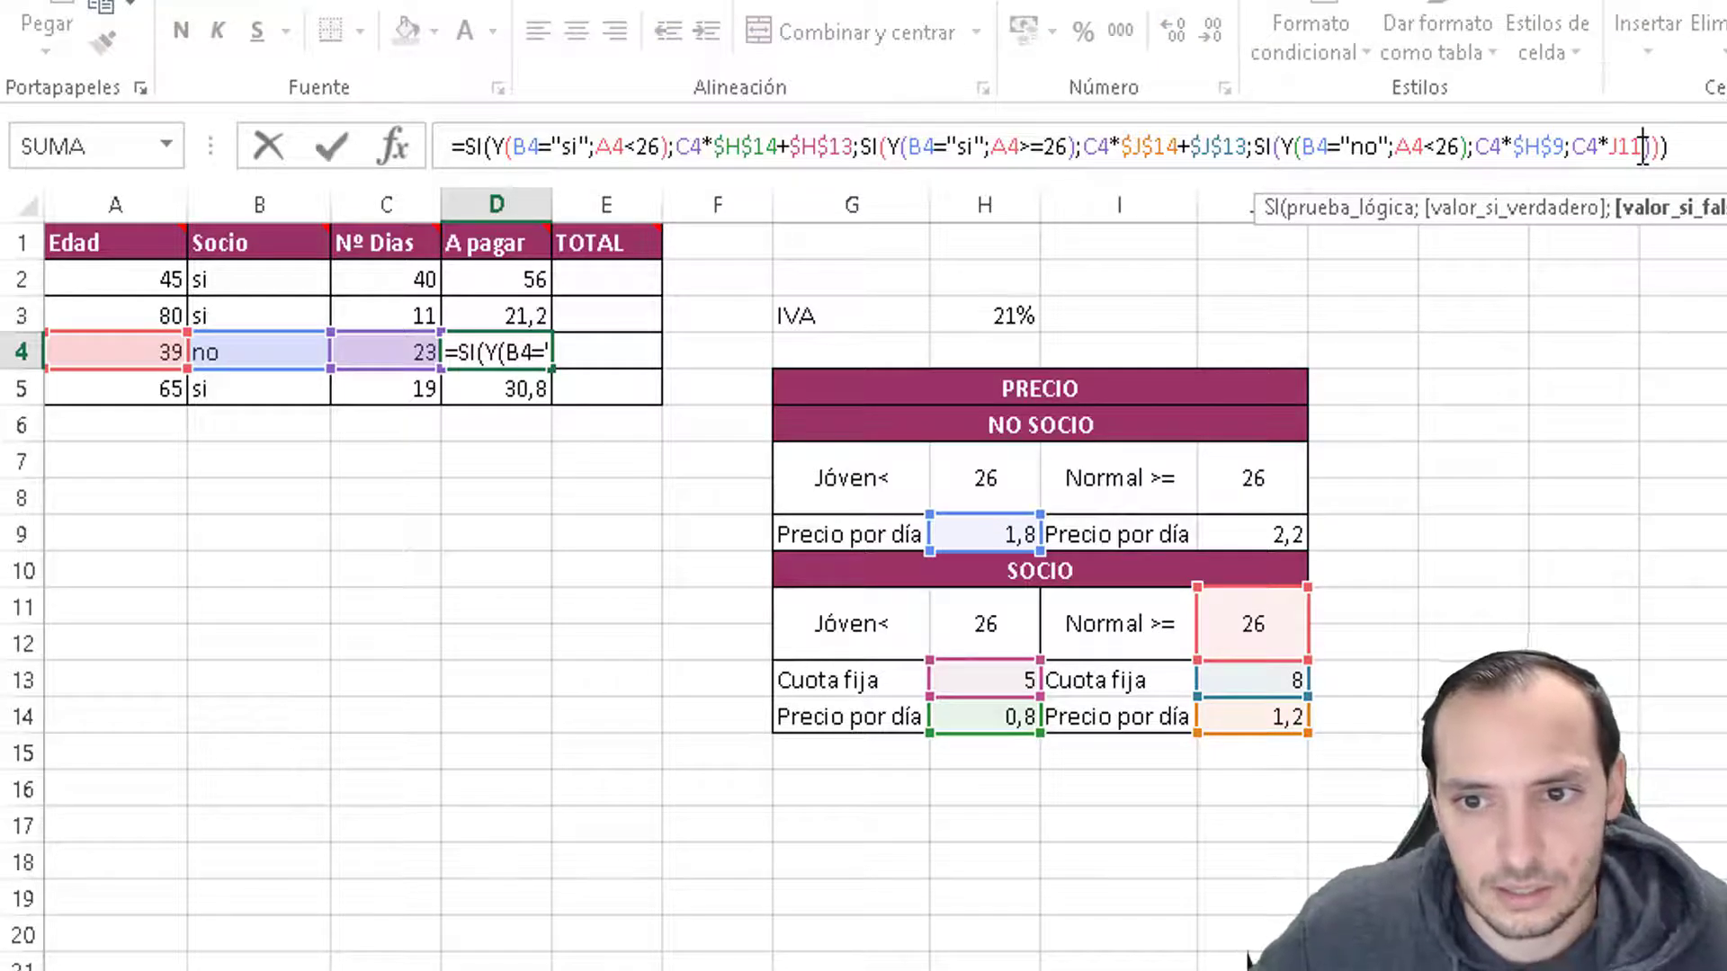
{"action": "key", "text": "F4"}
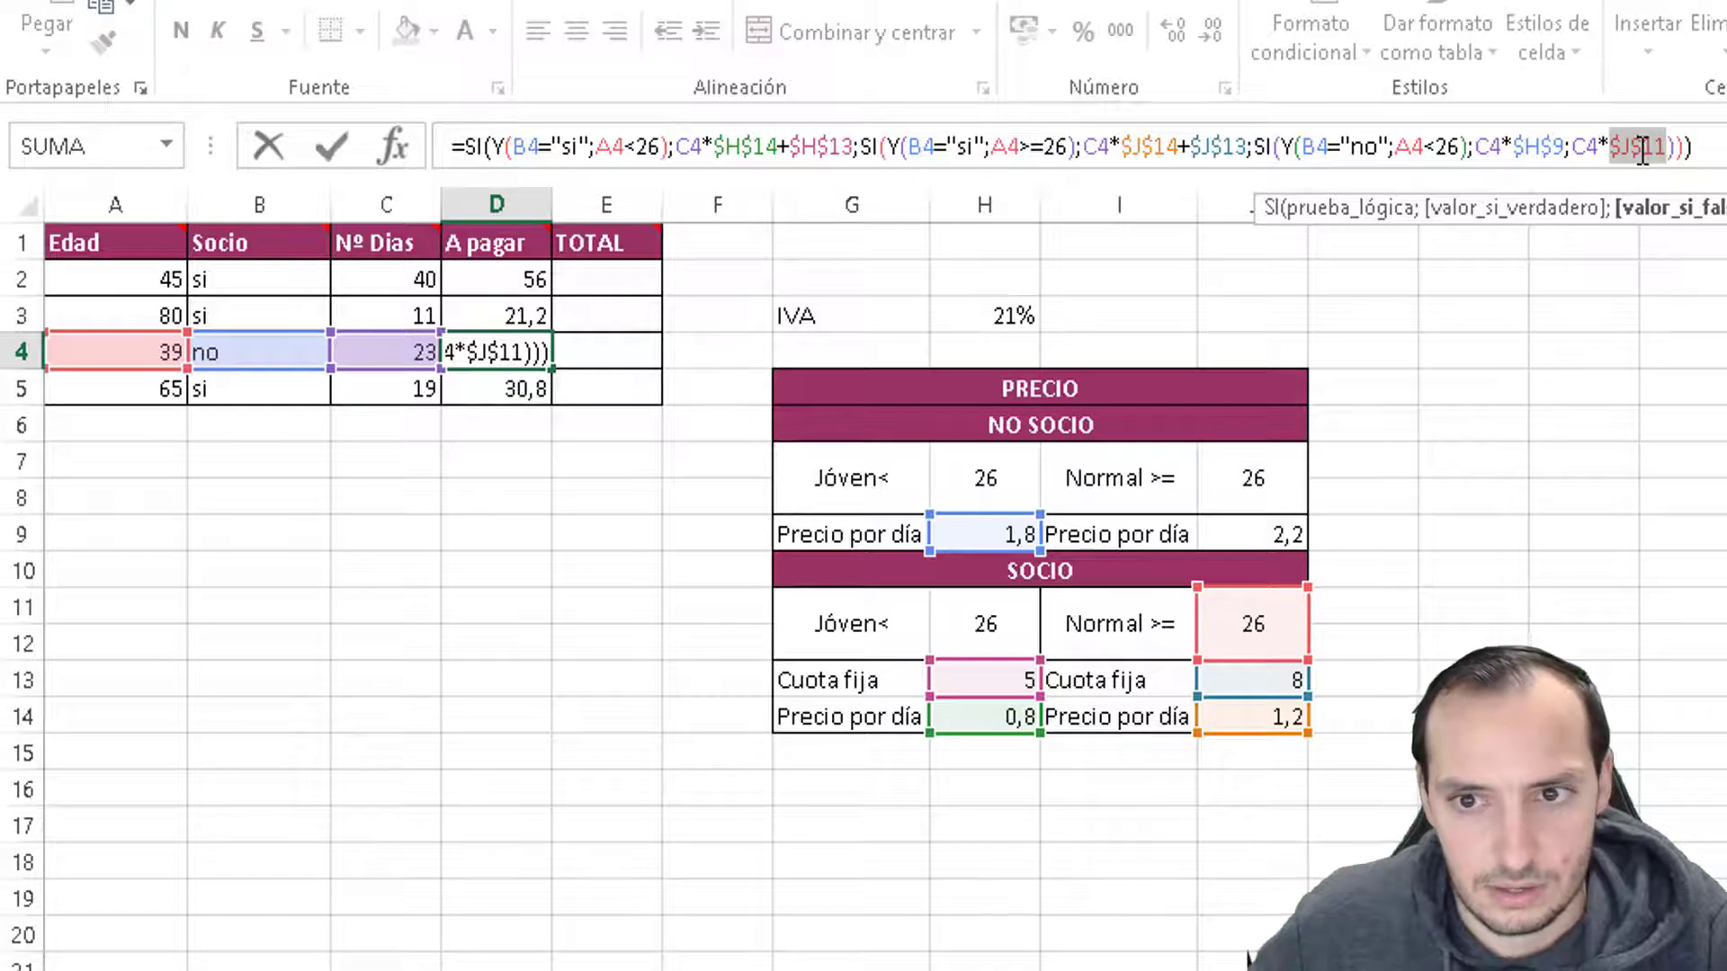
{"action": "left_click", "coordinate": [1643, 148]}
{"action": "double_click", "coordinate": [1643, 149]}
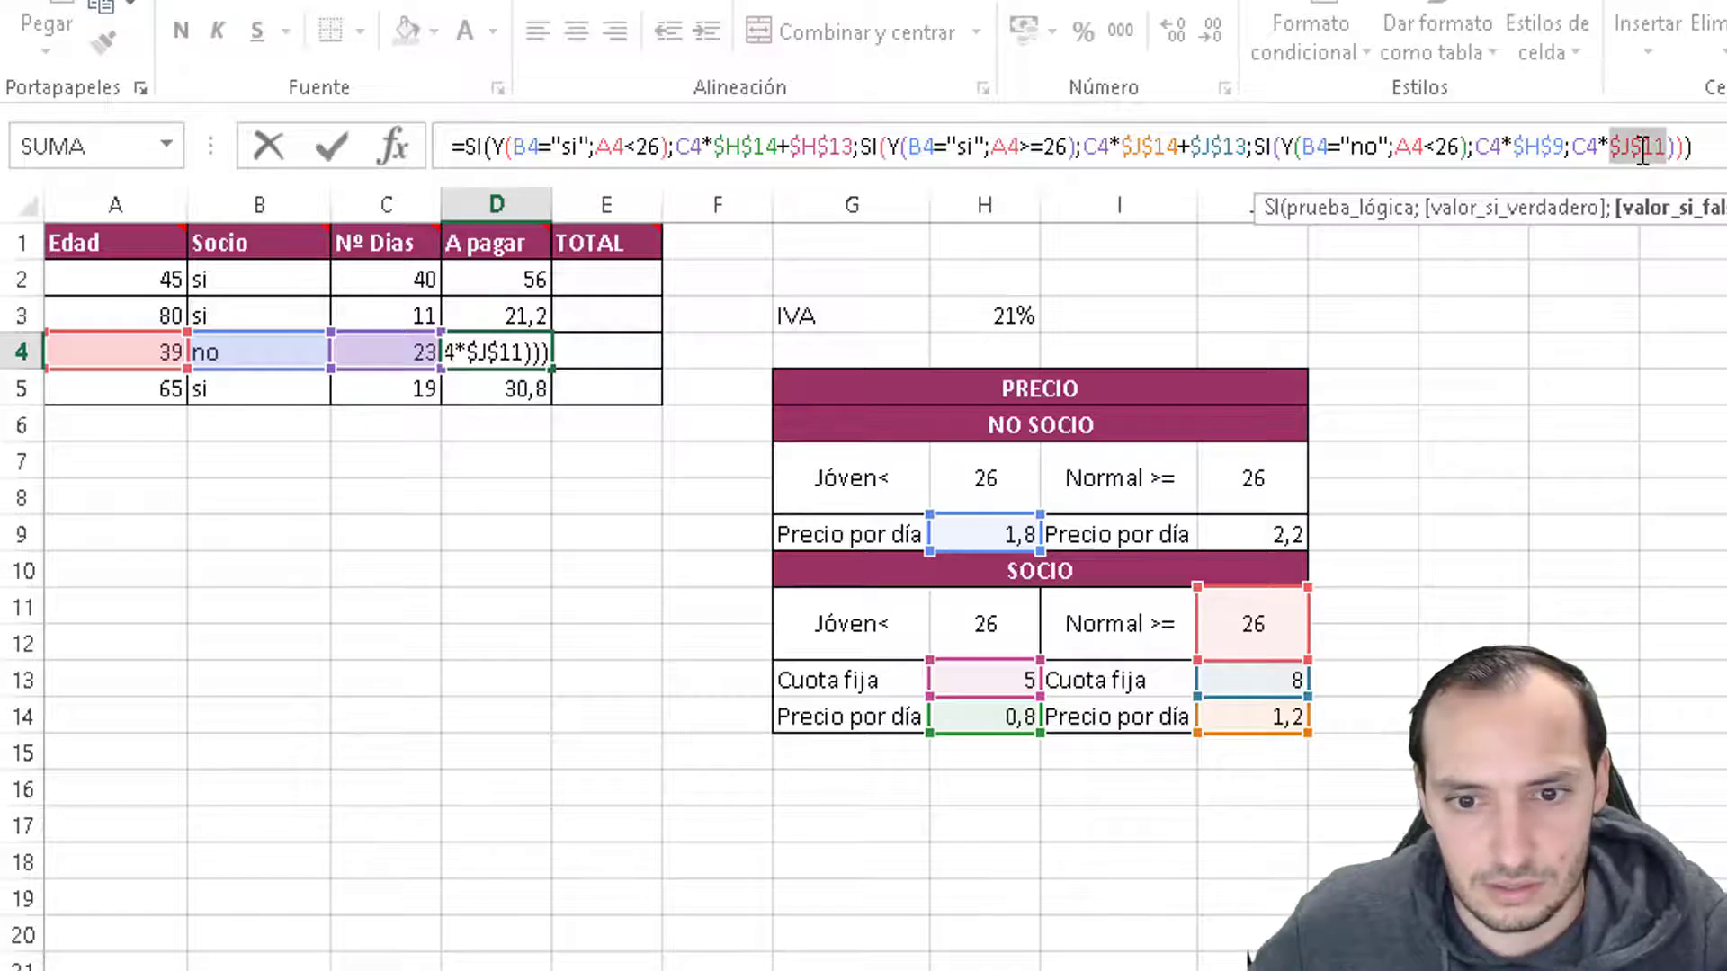
{"action": "key", "text": "BackSpace"}
{"action": "left_click", "coordinate": [1249, 537]}
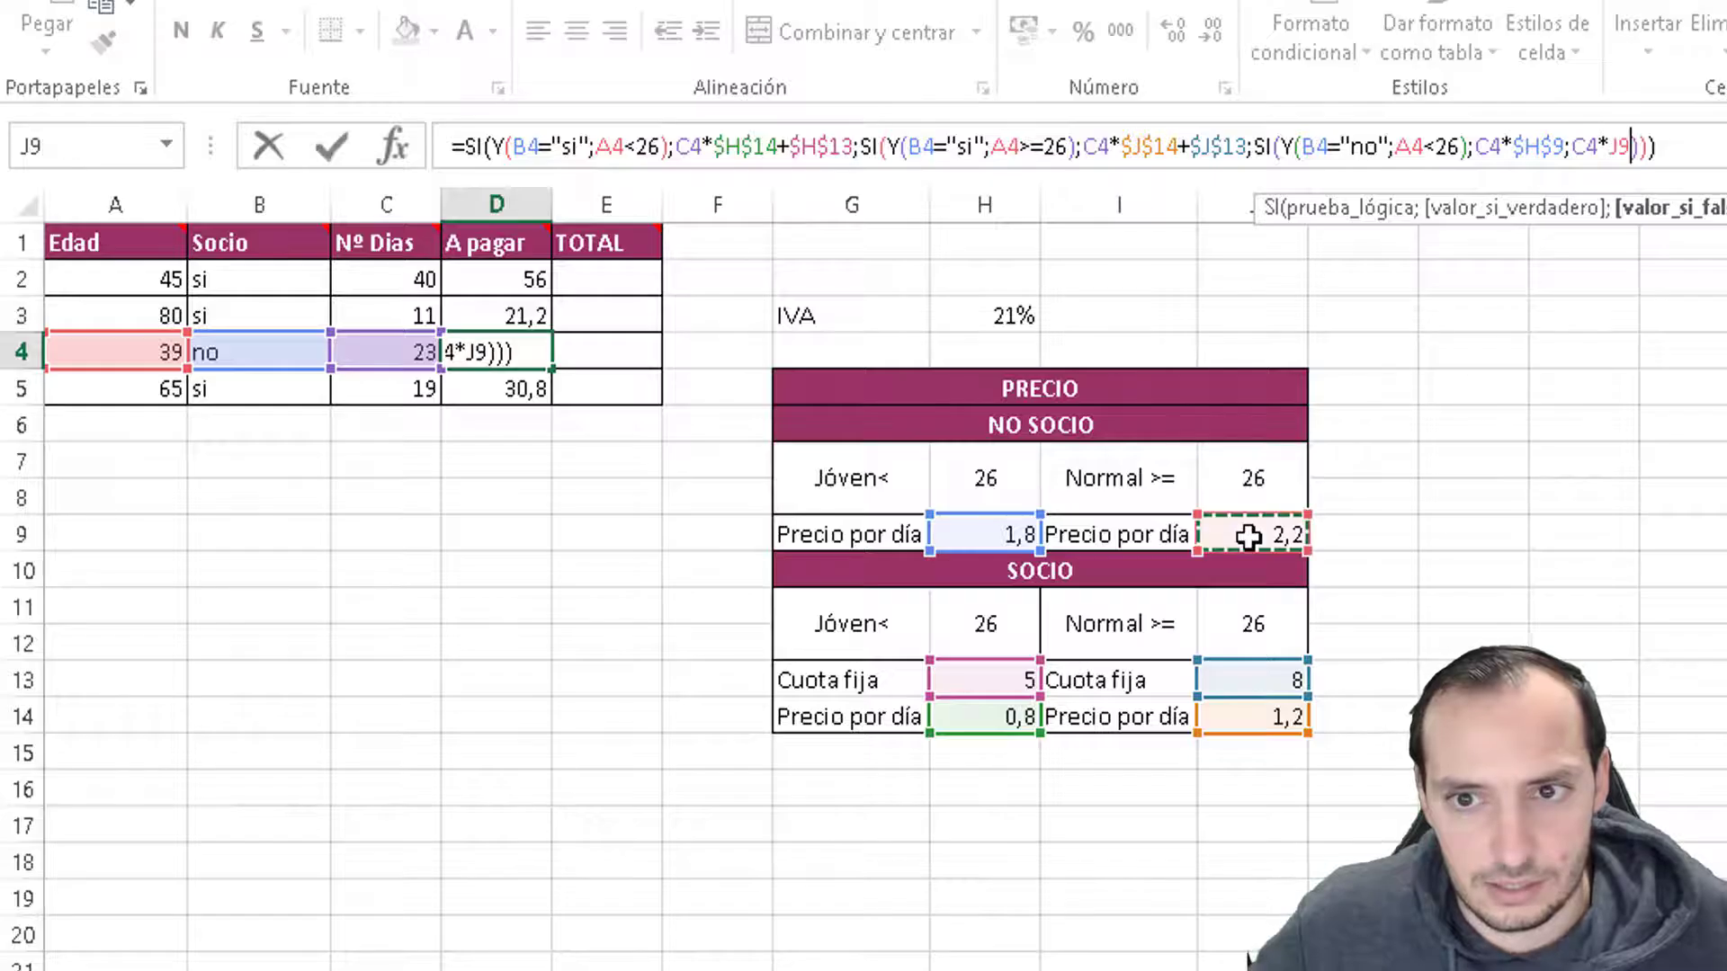
{"action": "key", "text": "F4"}
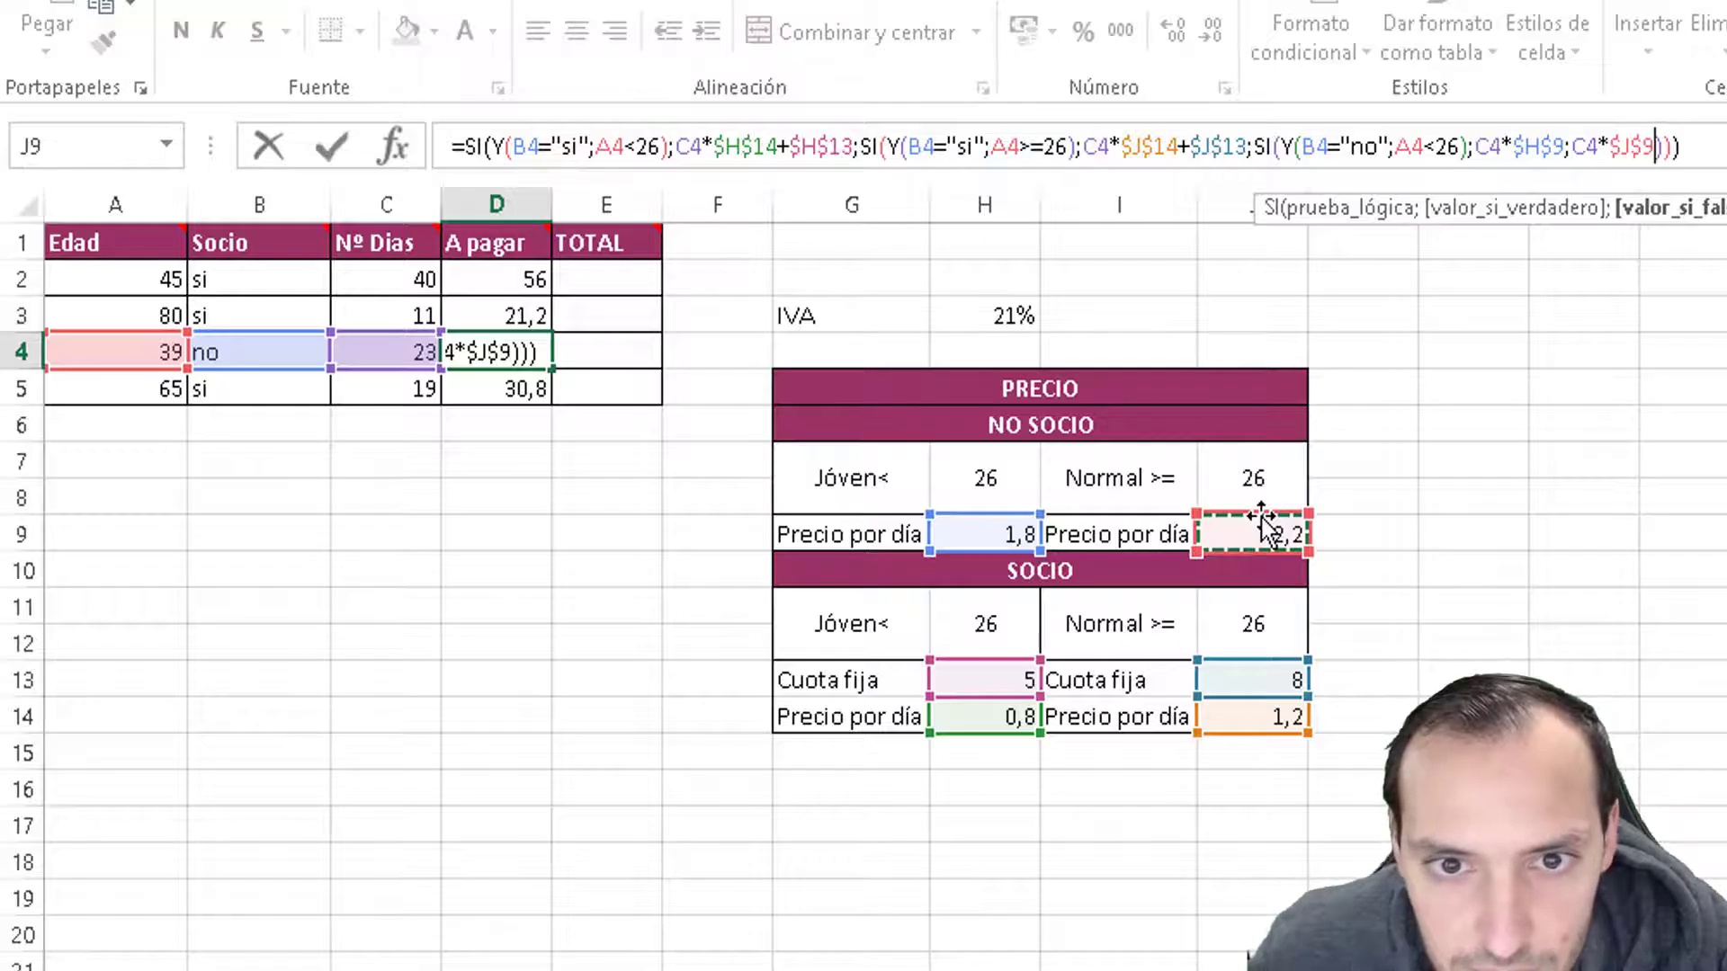
{"action": "key", "text": "Return"}
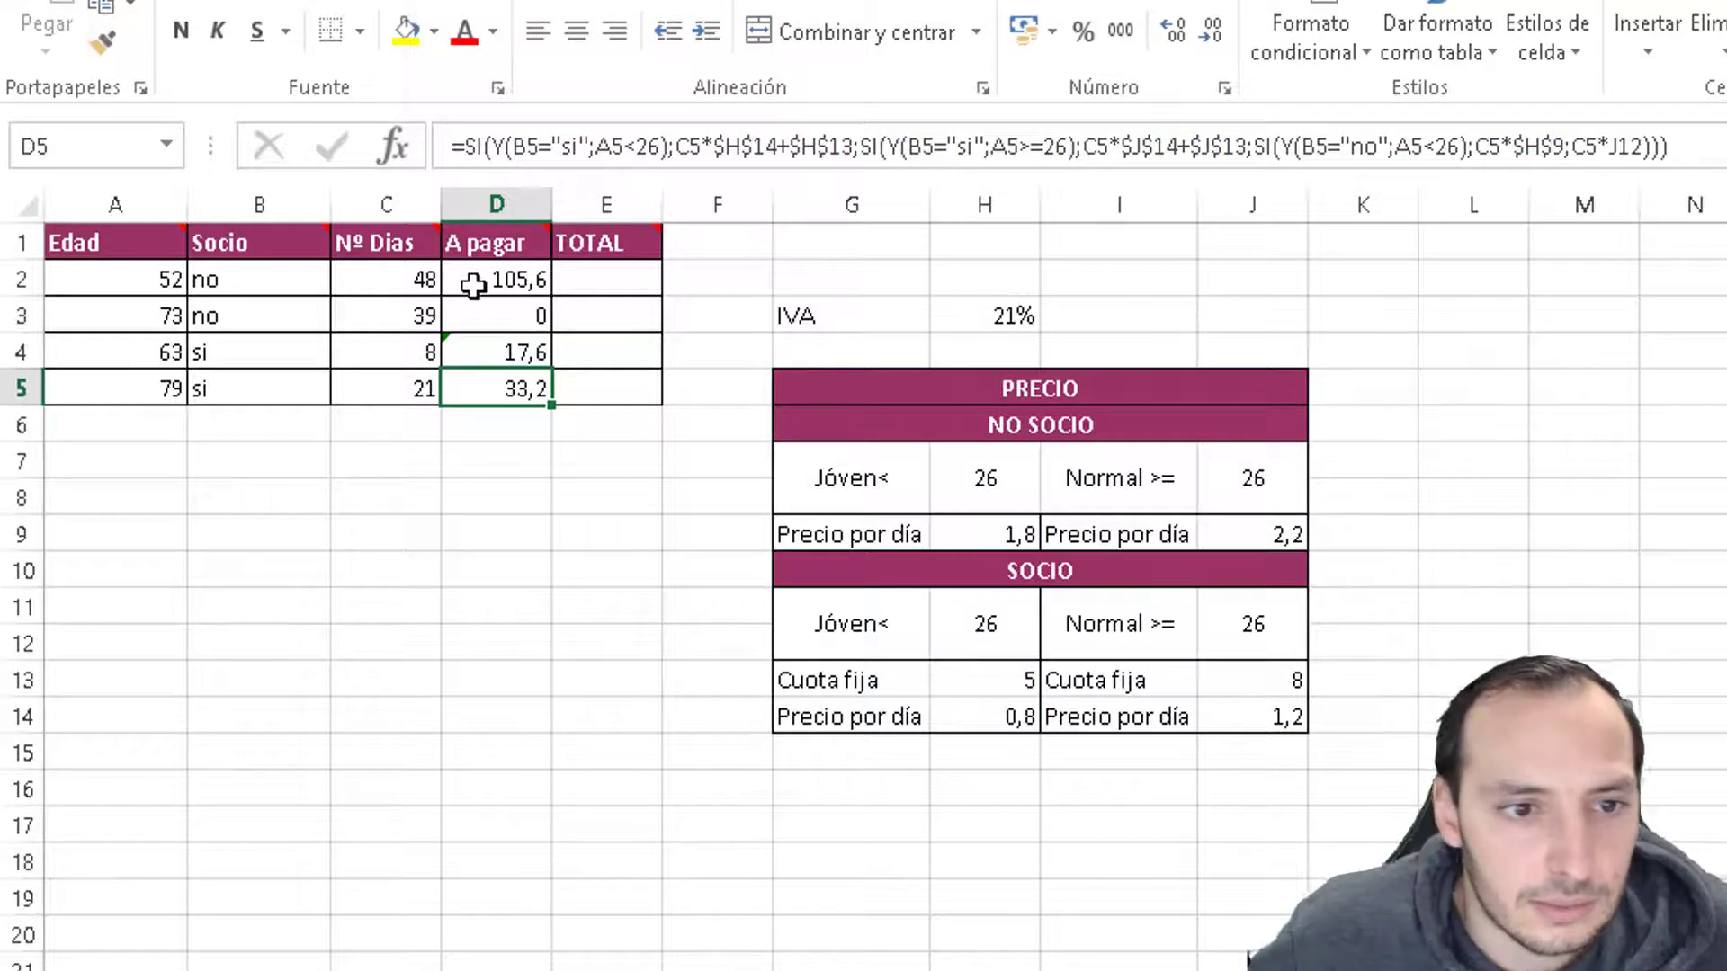
- Inspect the A pagar formulas in rows 2, 3 and 4 to compare their references
{"action": "left_click", "coordinate": [494, 314]}
{"action": "left_click", "coordinate": [459, 353]}
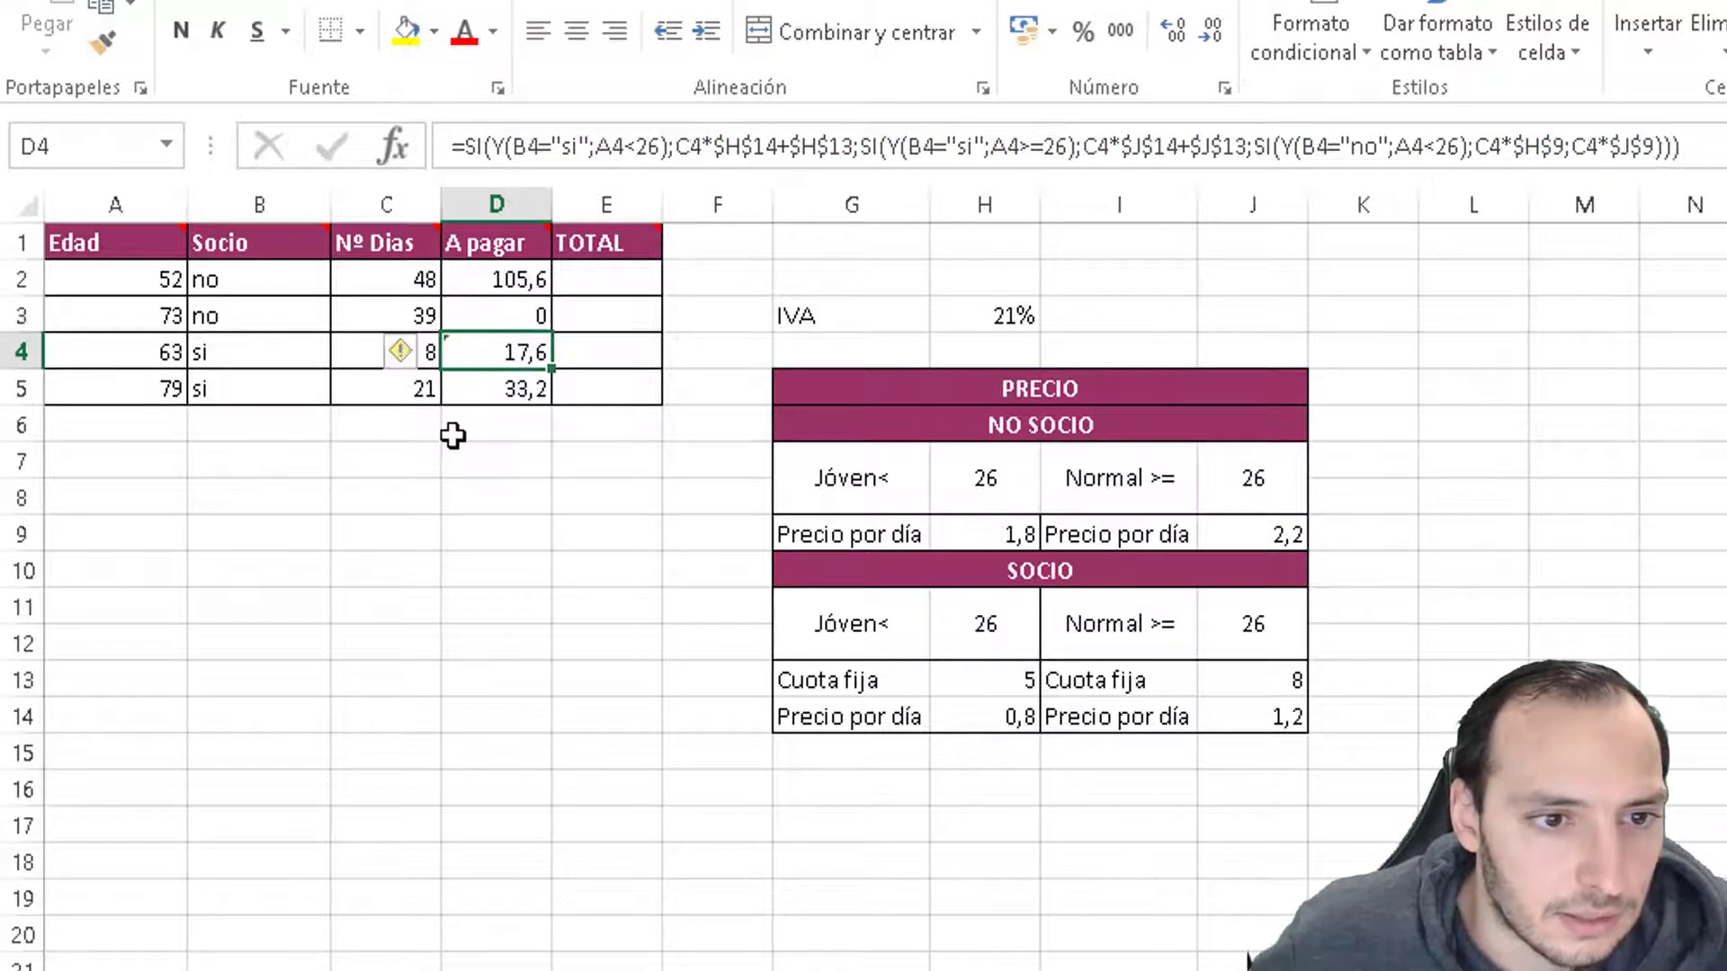
{"action": "left_click", "coordinate": [500, 279]}
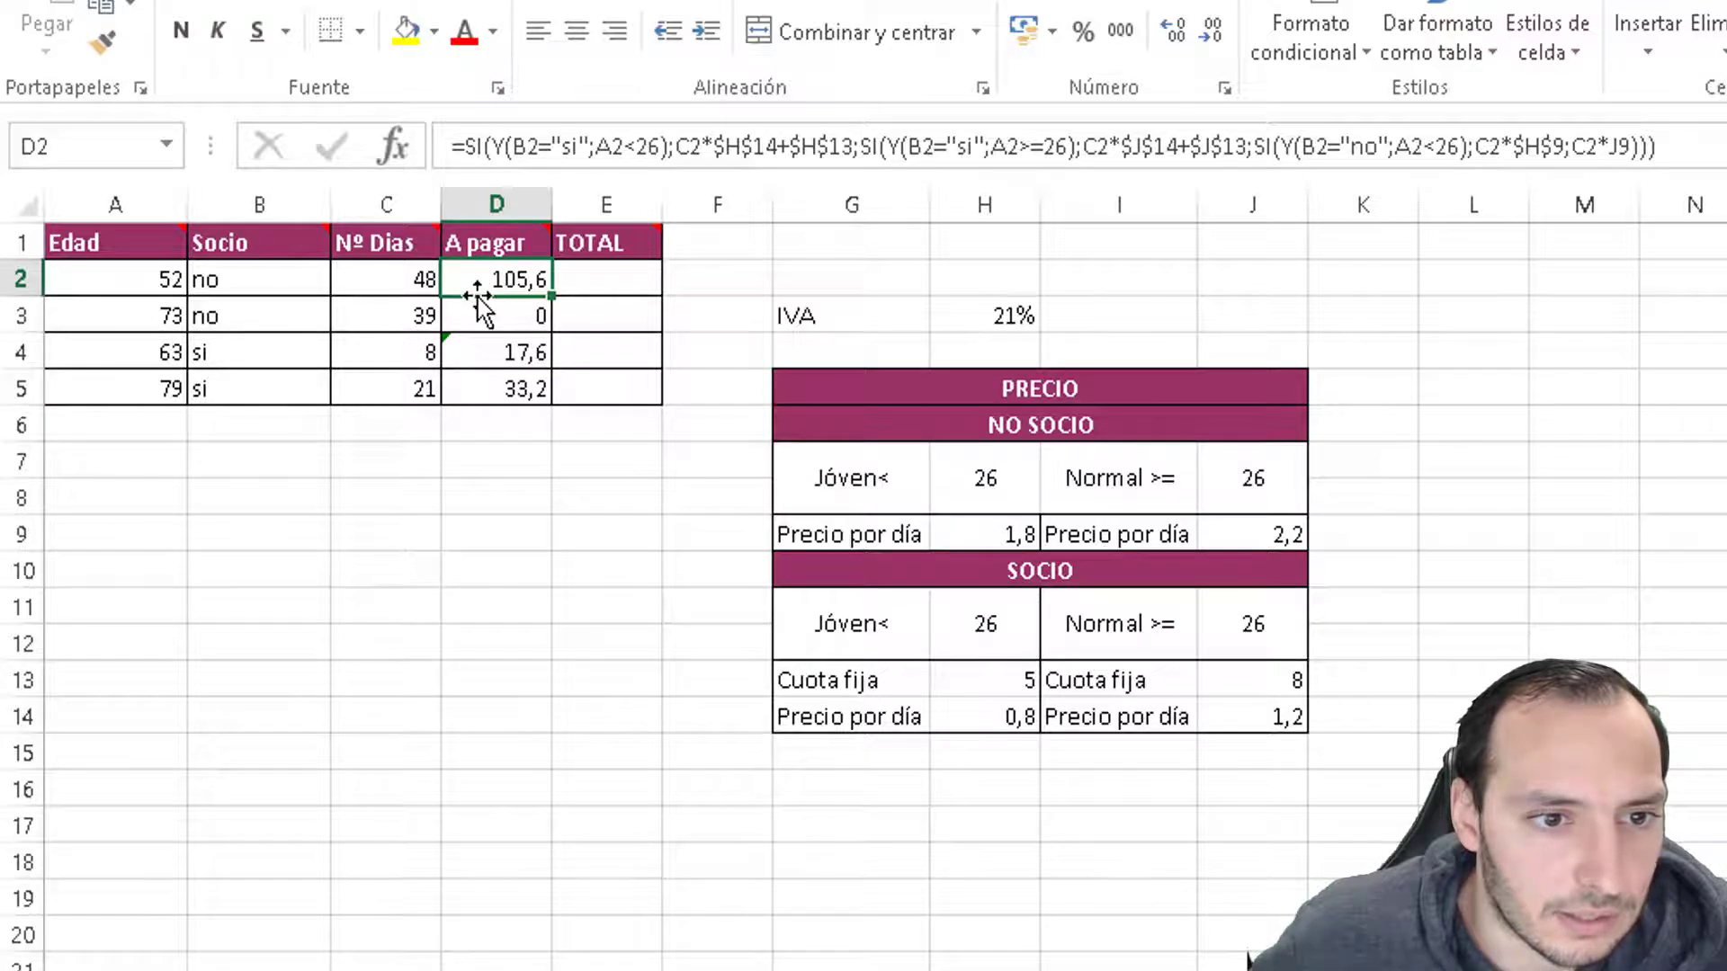
{"action": "left_click", "coordinate": [459, 351]}
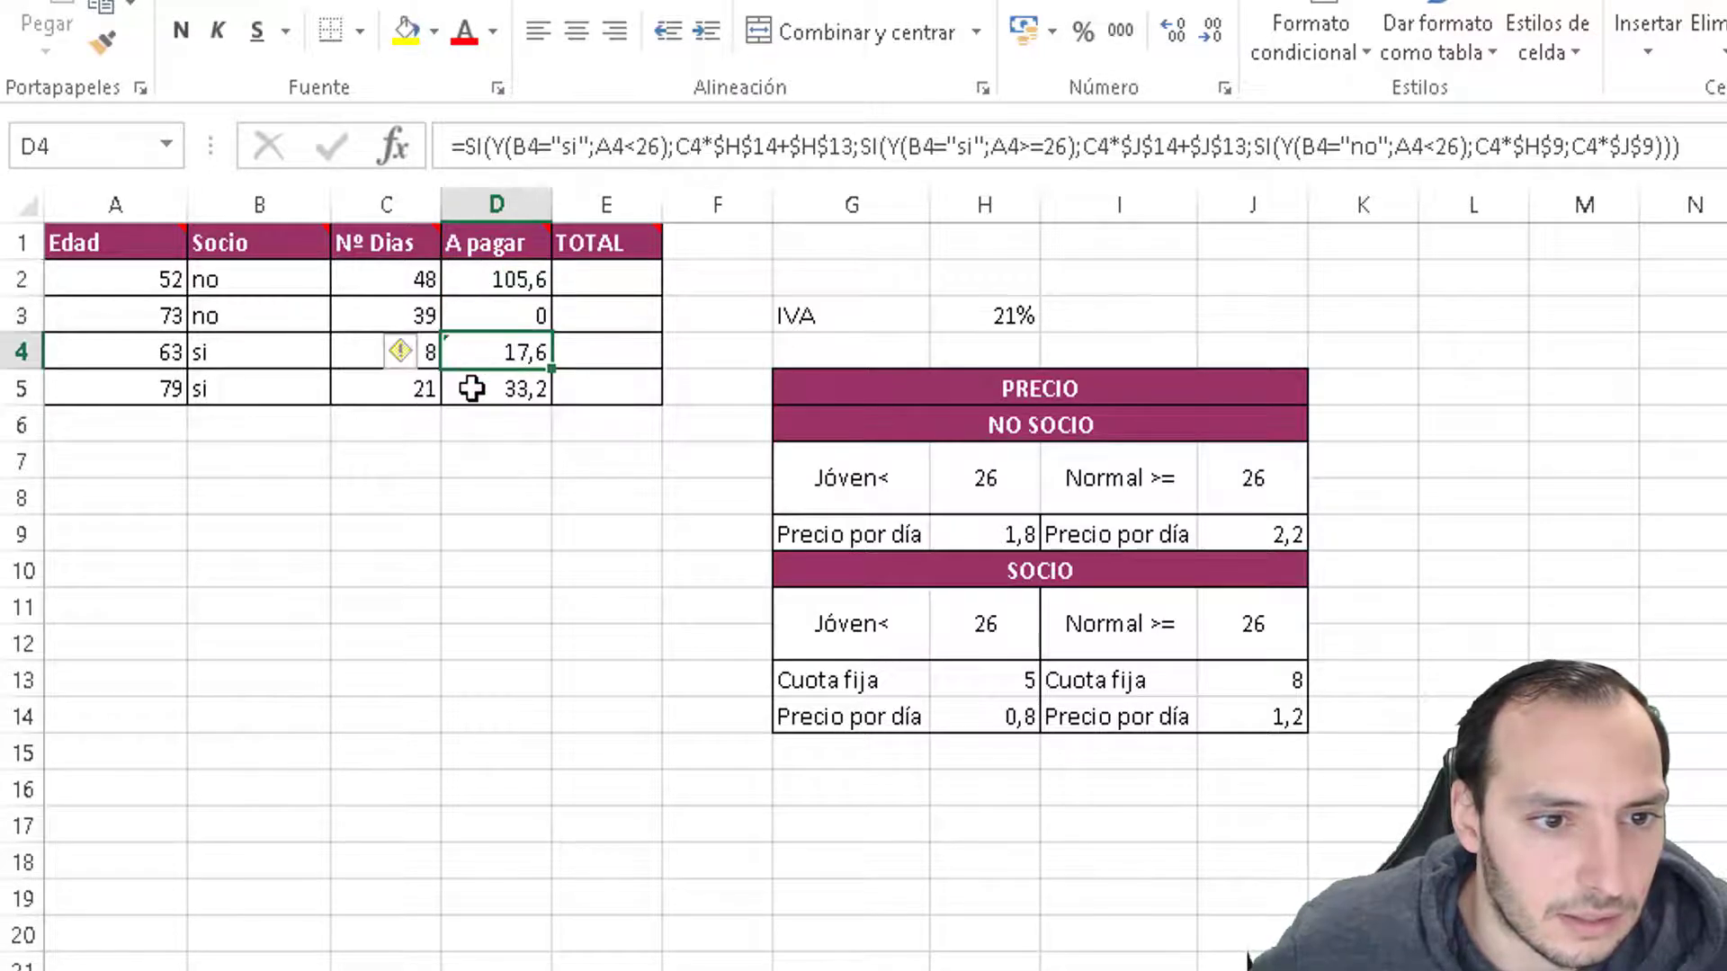
{"action": "left_click", "coordinate": [520, 314]}
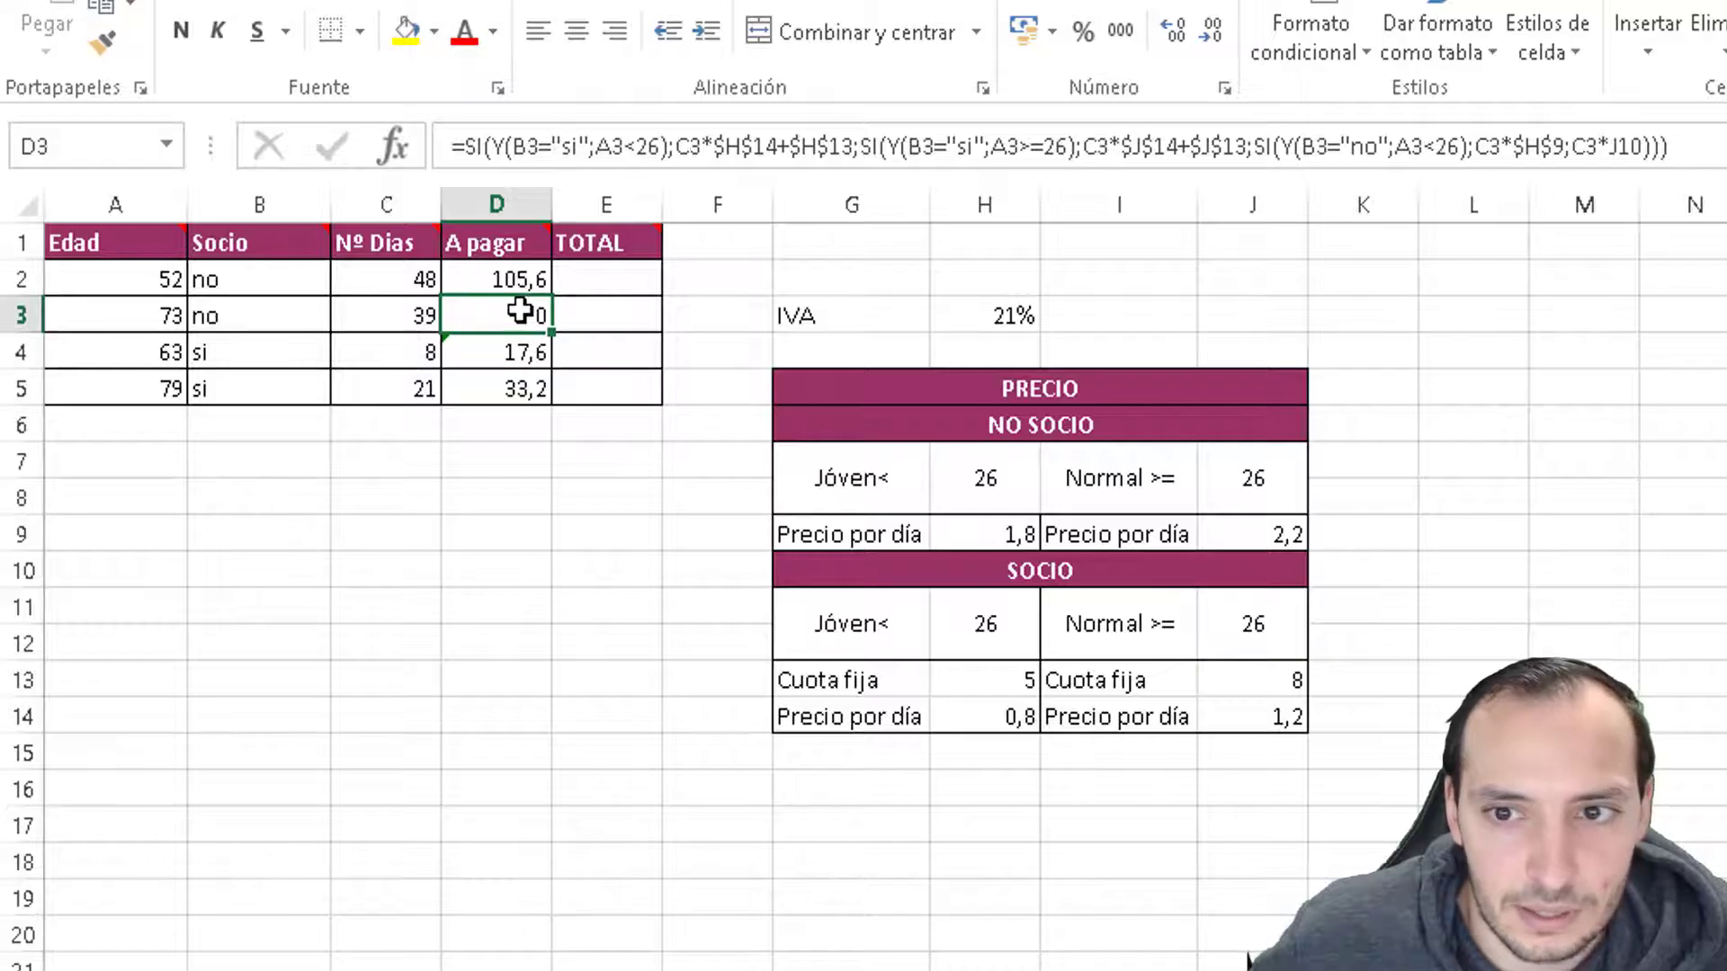
{"action": "double_click", "coordinate": [1626, 146]}
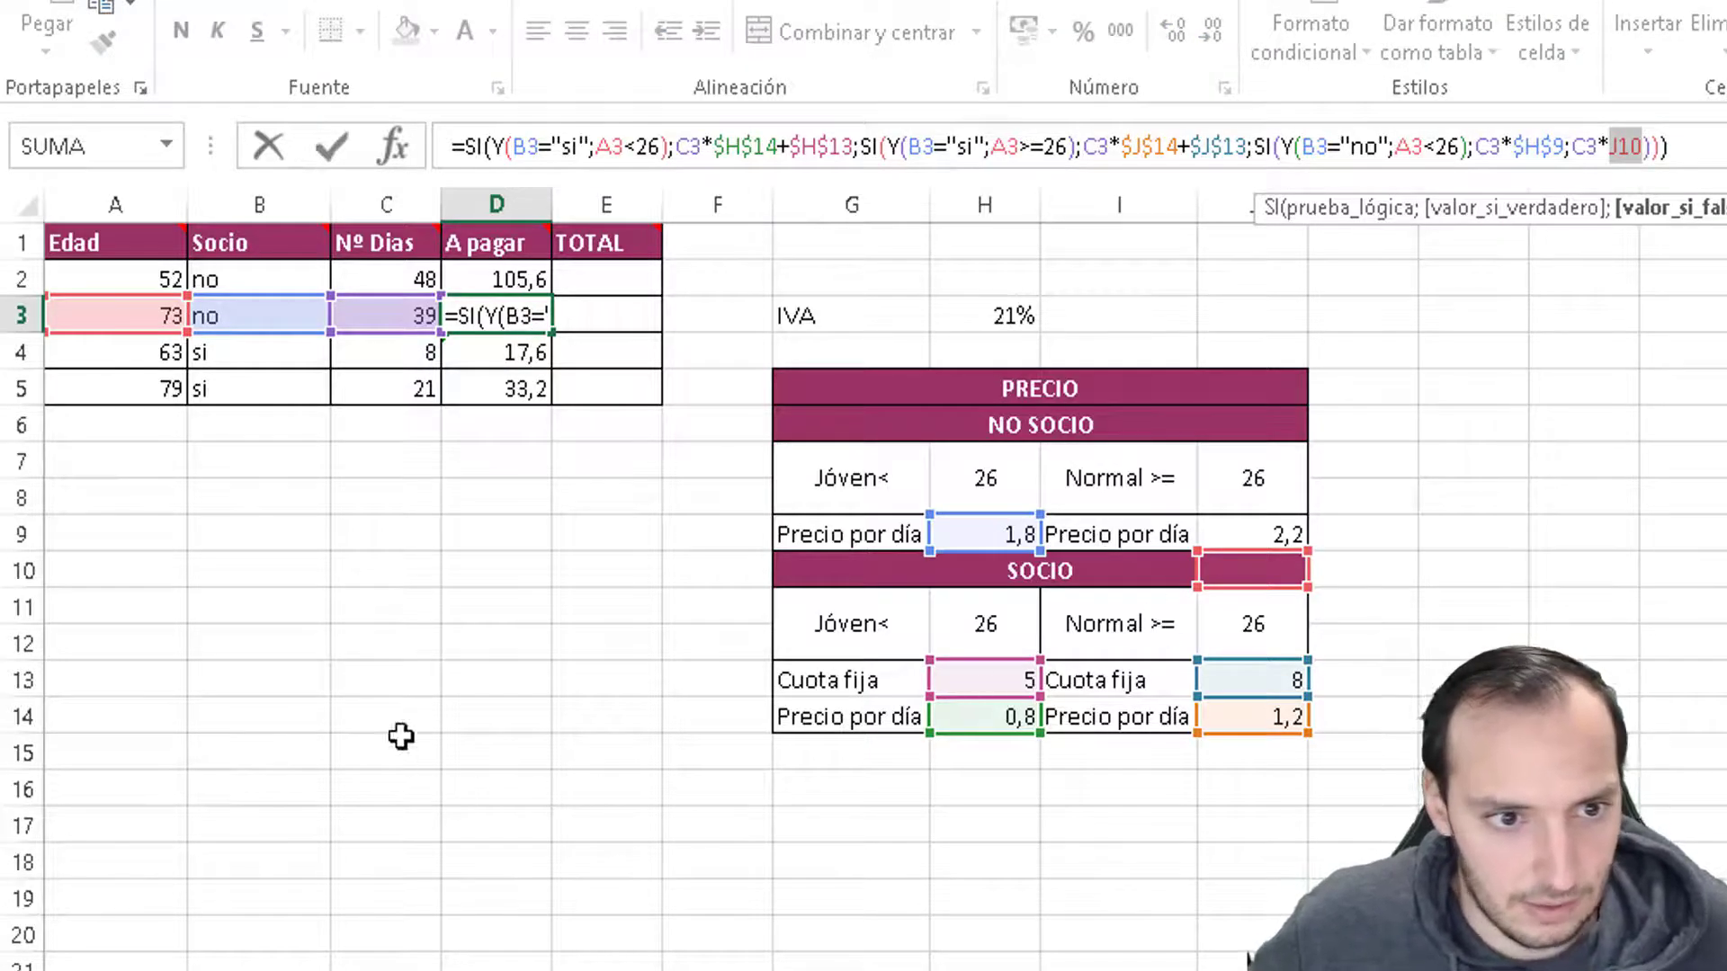
{"action": "key", "text": "Escape"}
- Make D2's last price reference $J$9 and refill A pagar through D5
{"action": "left_click", "coordinate": [500, 279]}
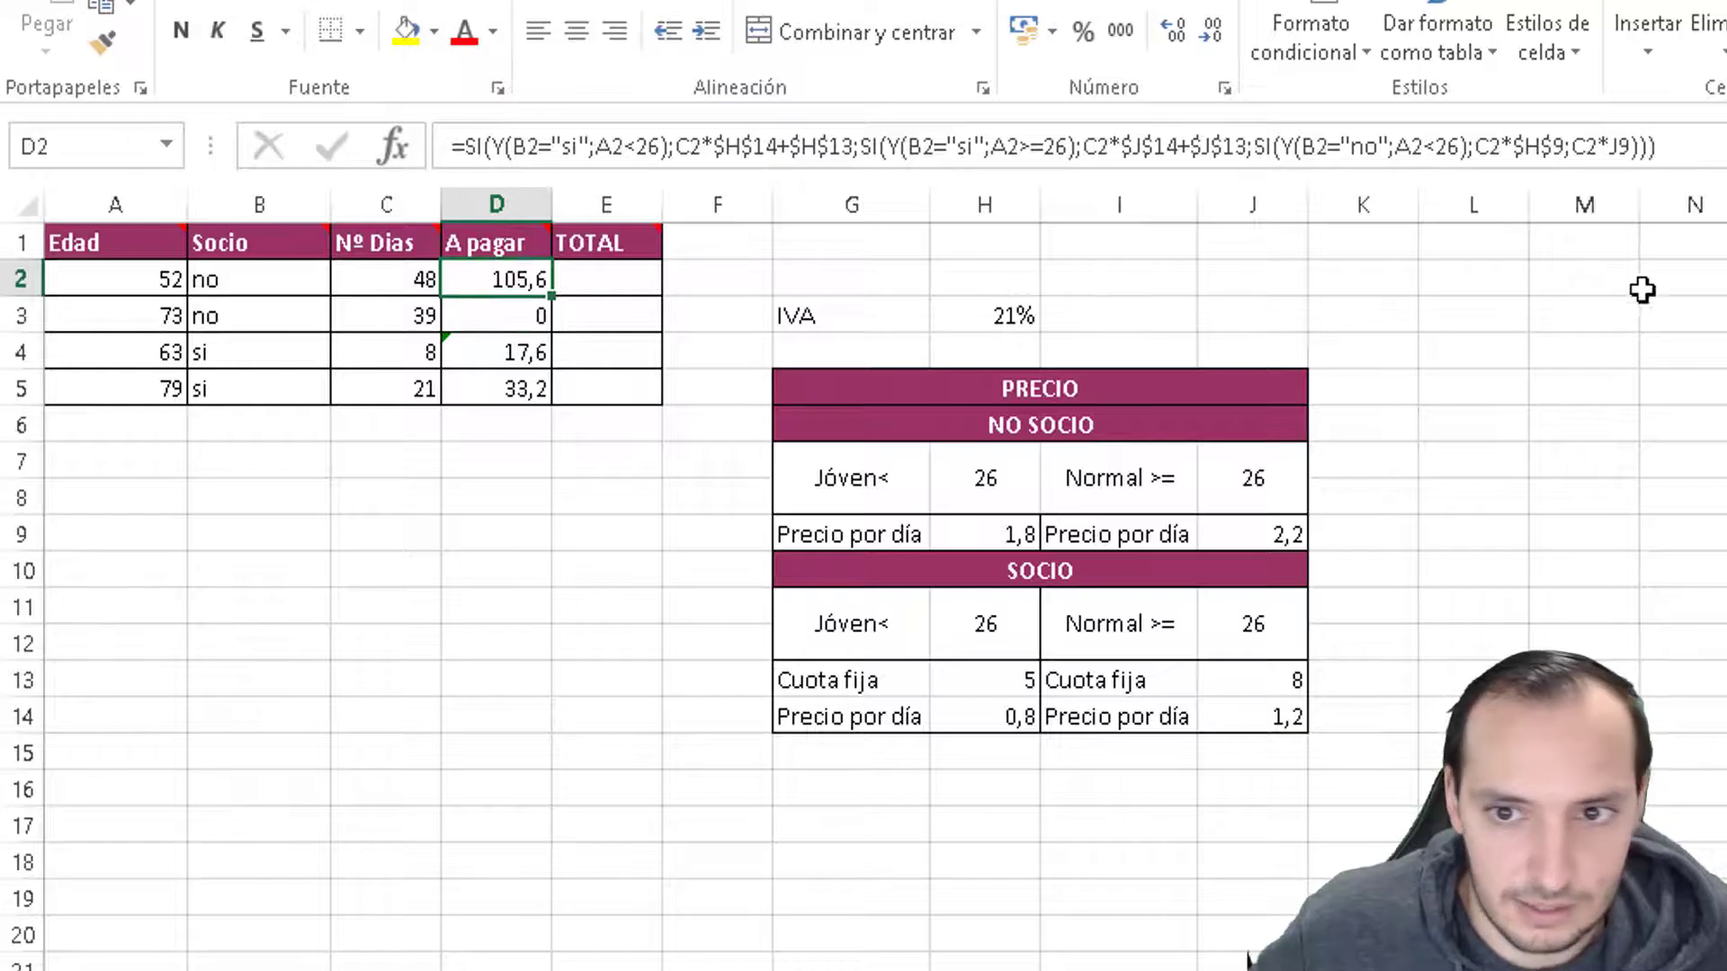
{"action": "left_click", "coordinate": [1624, 144]}
{"action": "key", "text": "F4"}
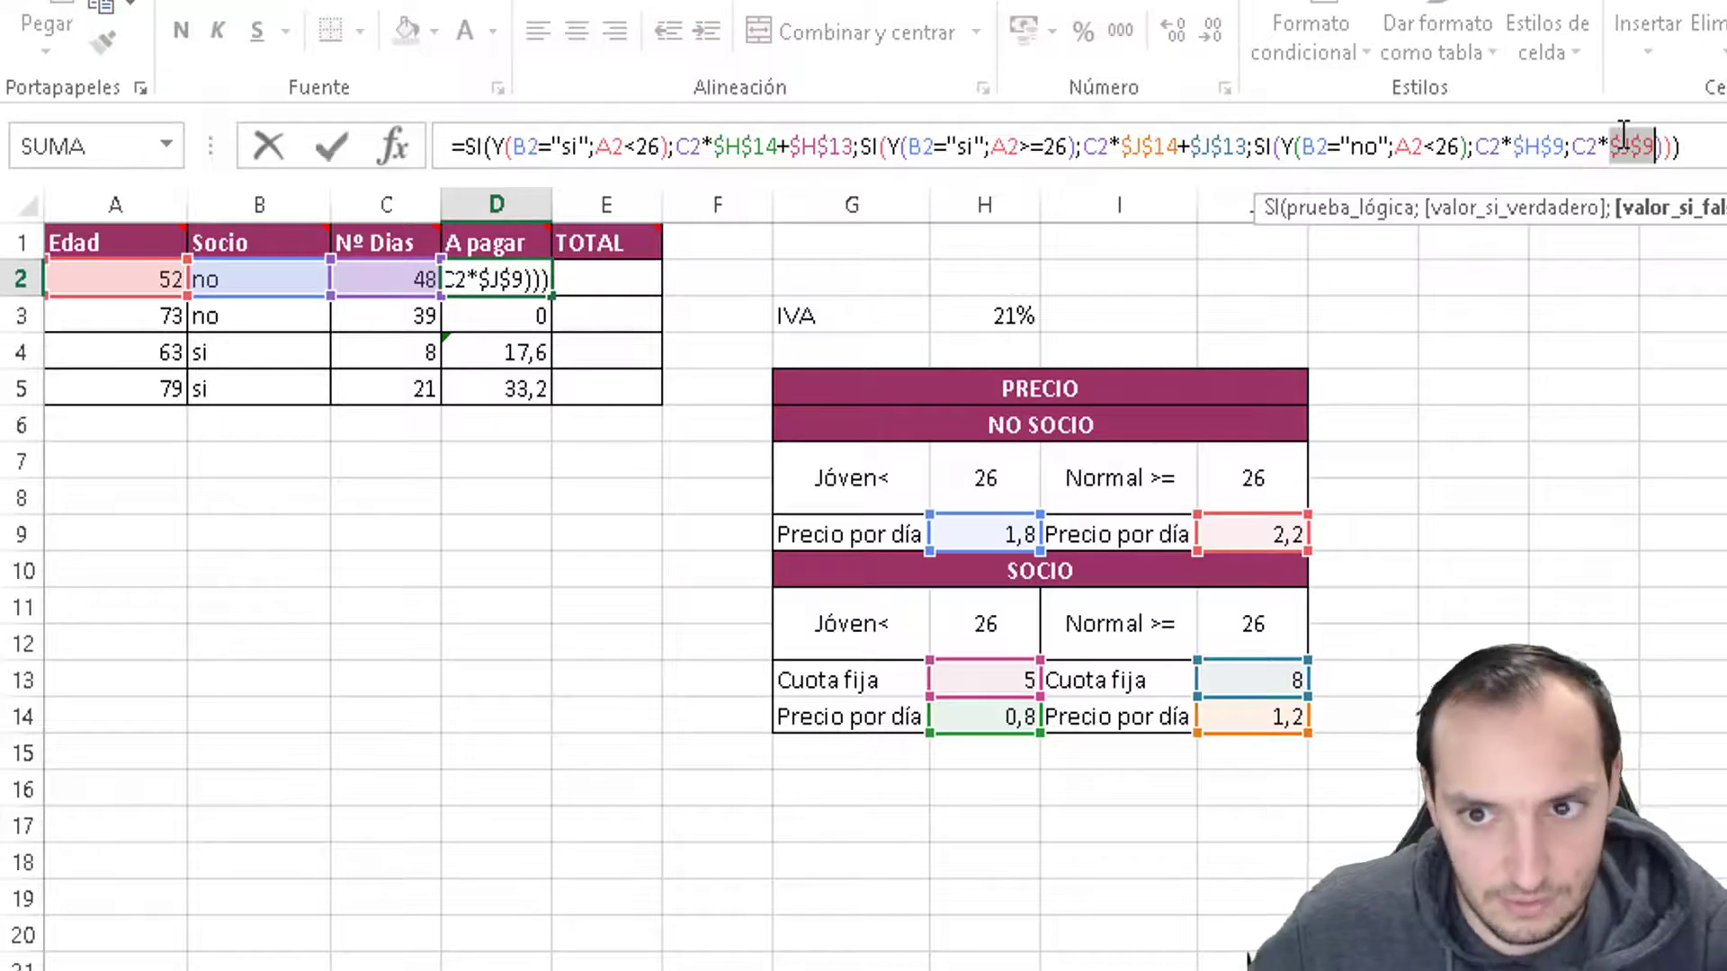
{"action": "key", "text": "Return"}
{"action": "left_click", "coordinate": [468, 282]}
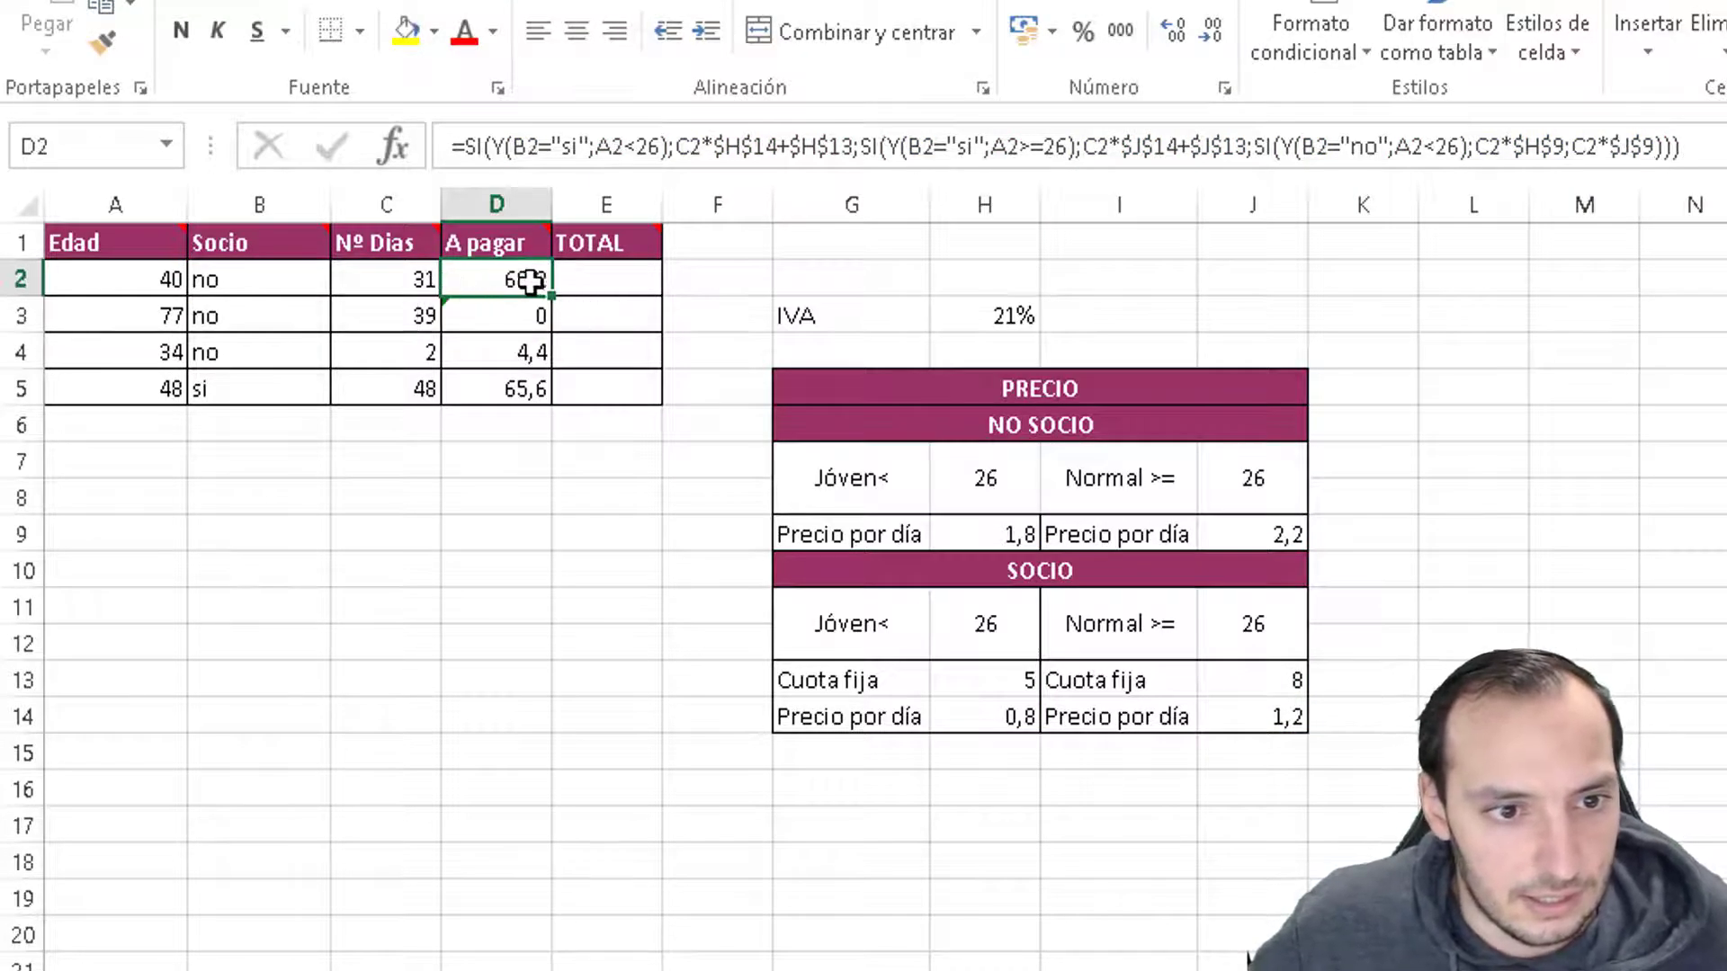
{"action": "left_click_drag", "start_coordinate": [556, 300], "coordinate": [549, 388]}
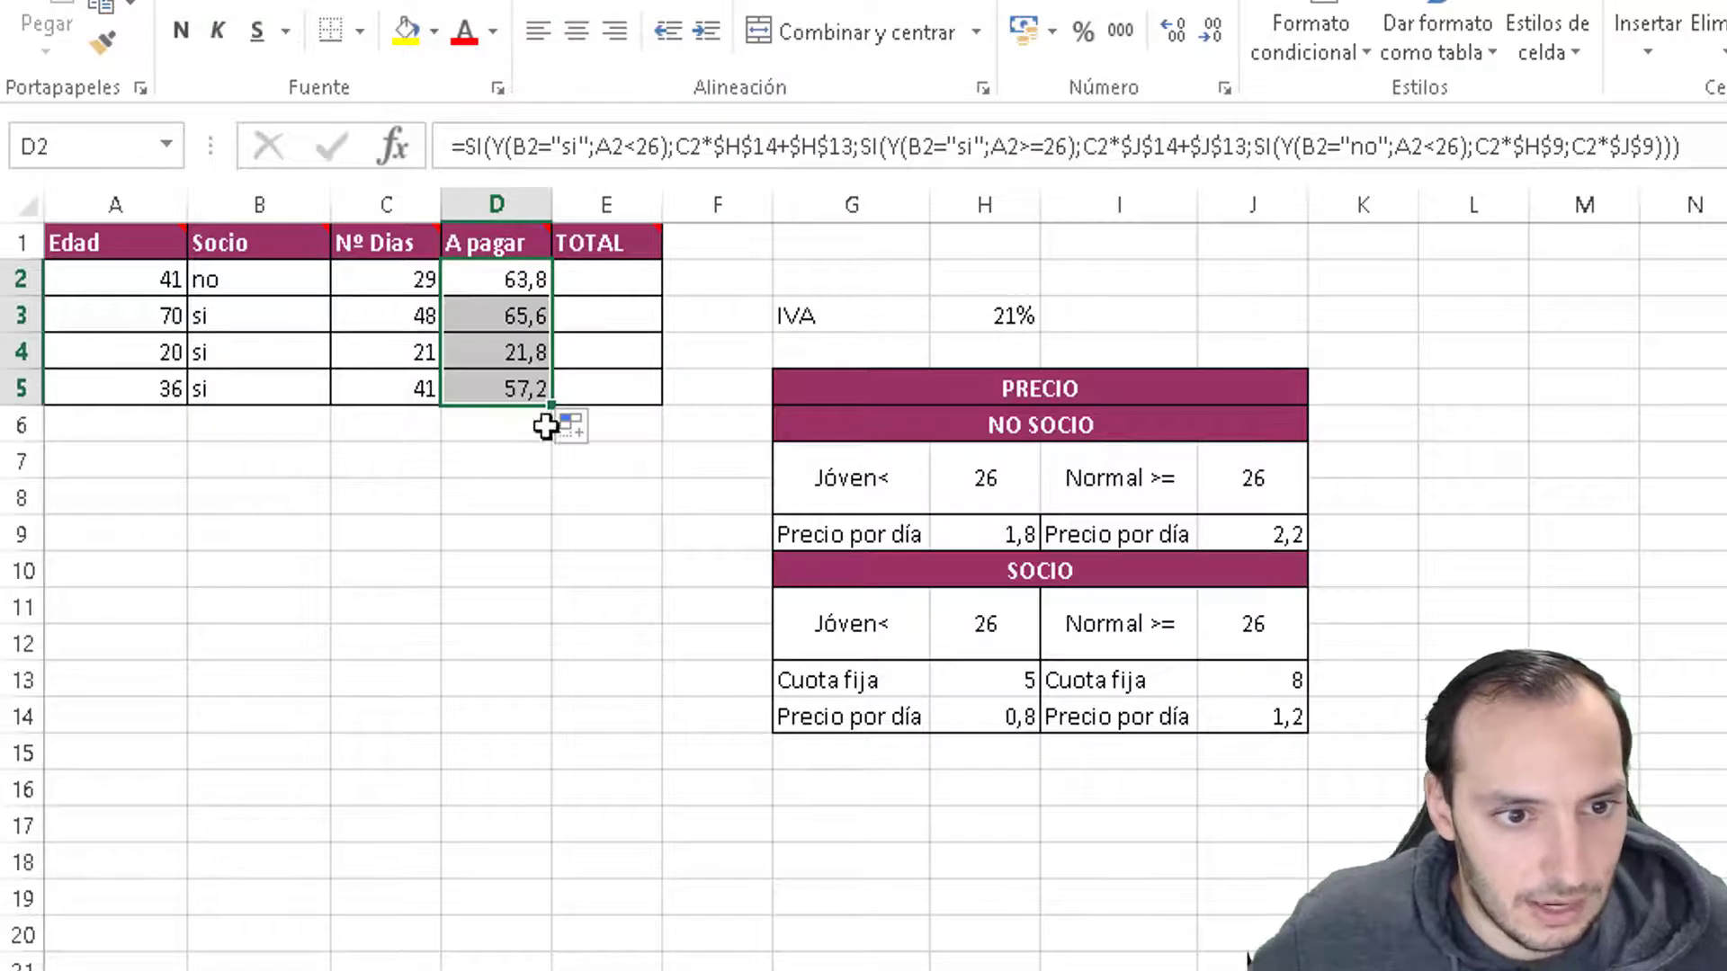
{"action": "left_click", "coordinate": [562, 553]}
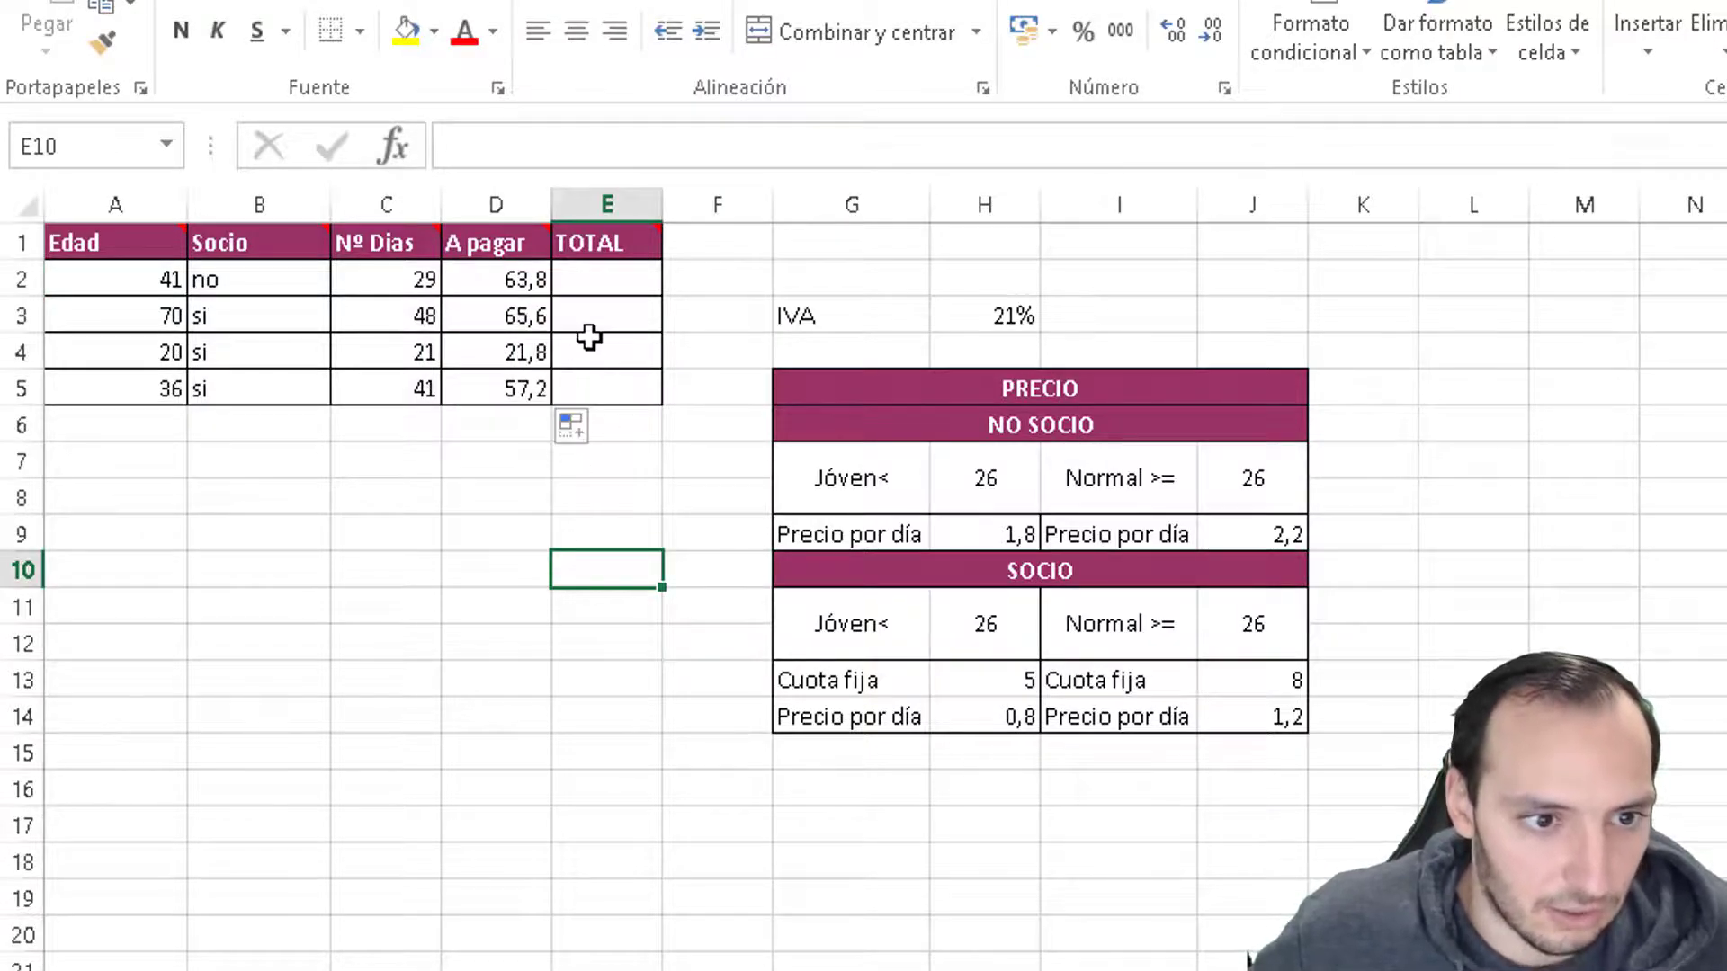
- Enter =D2*H3+D2 in E2 to add the 21% IVA to the A pagar amount
{"action": "left_click", "coordinate": [634, 267]}
{"action": "double_click", "coordinate": [644, 274]}
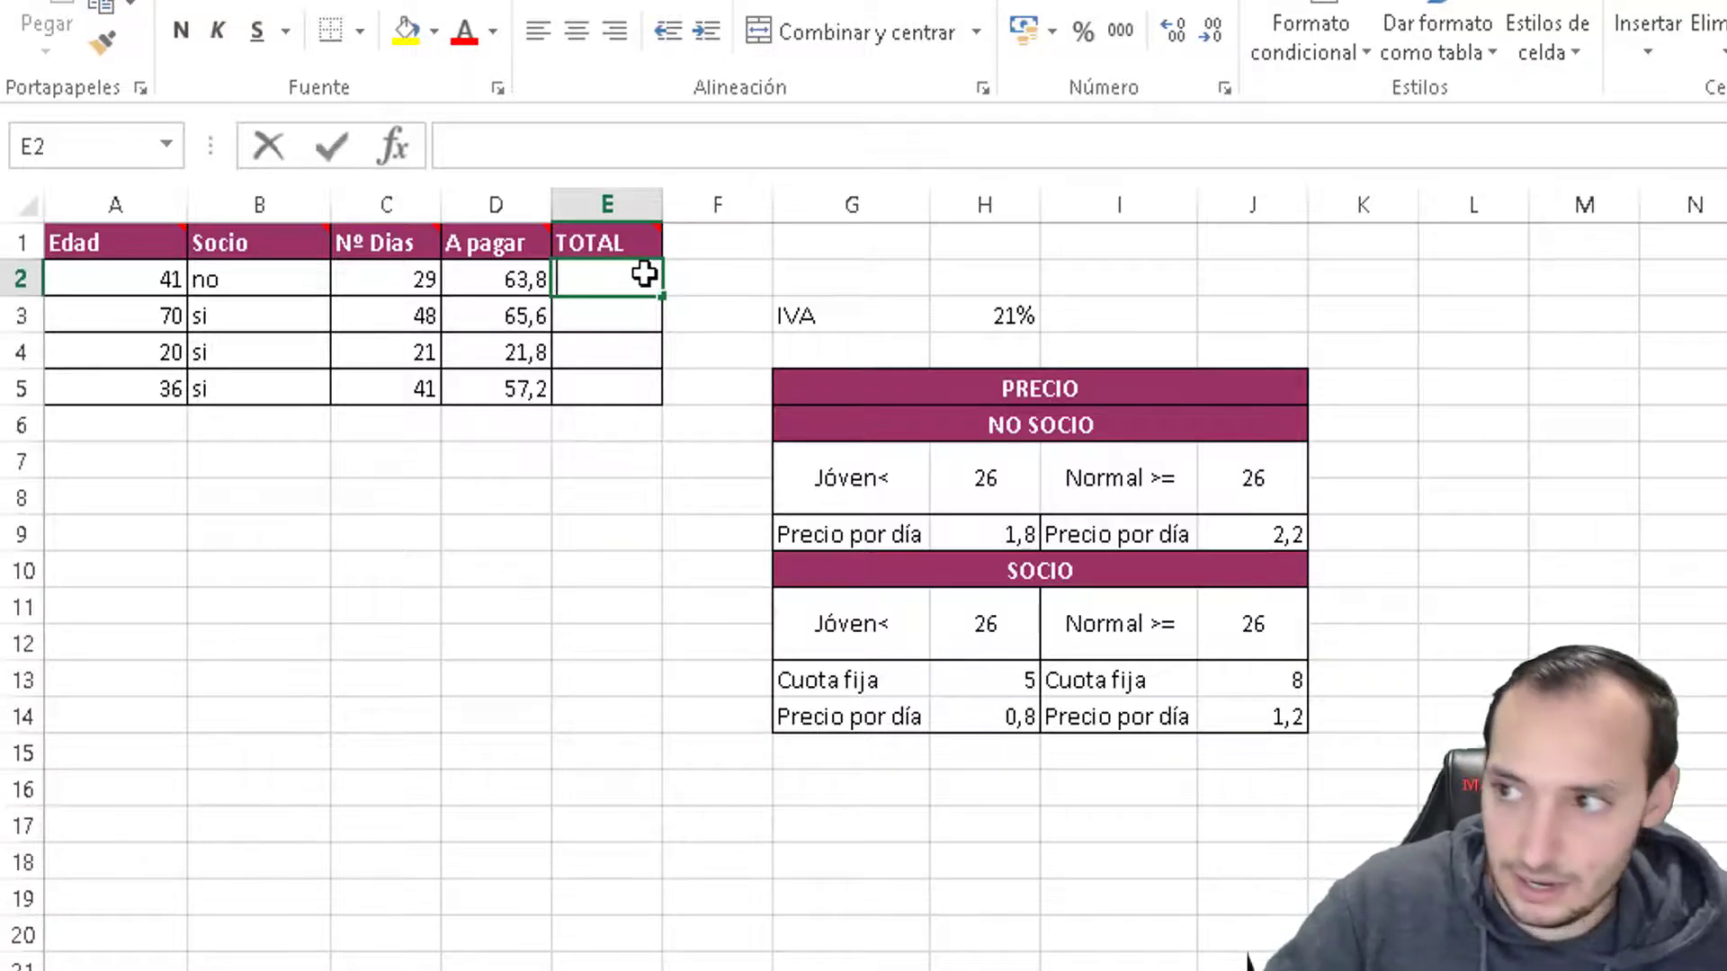
{"action": "type", "text": "="}
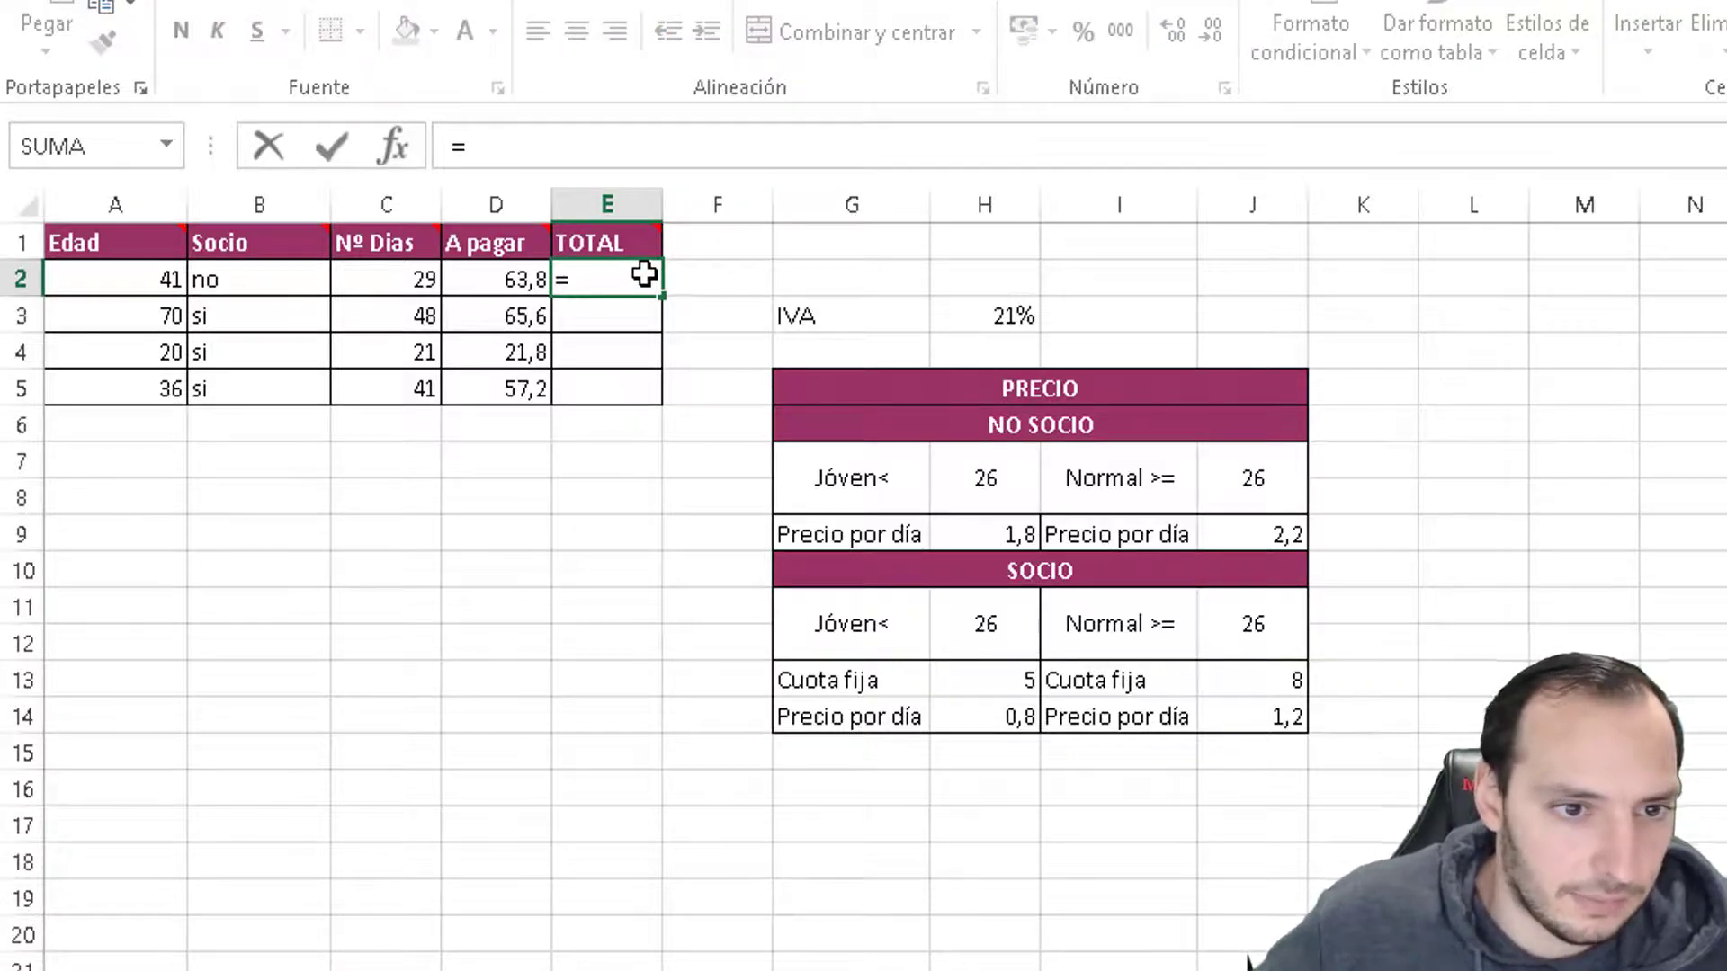
{"action": "left_click", "coordinate": [537, 278]}
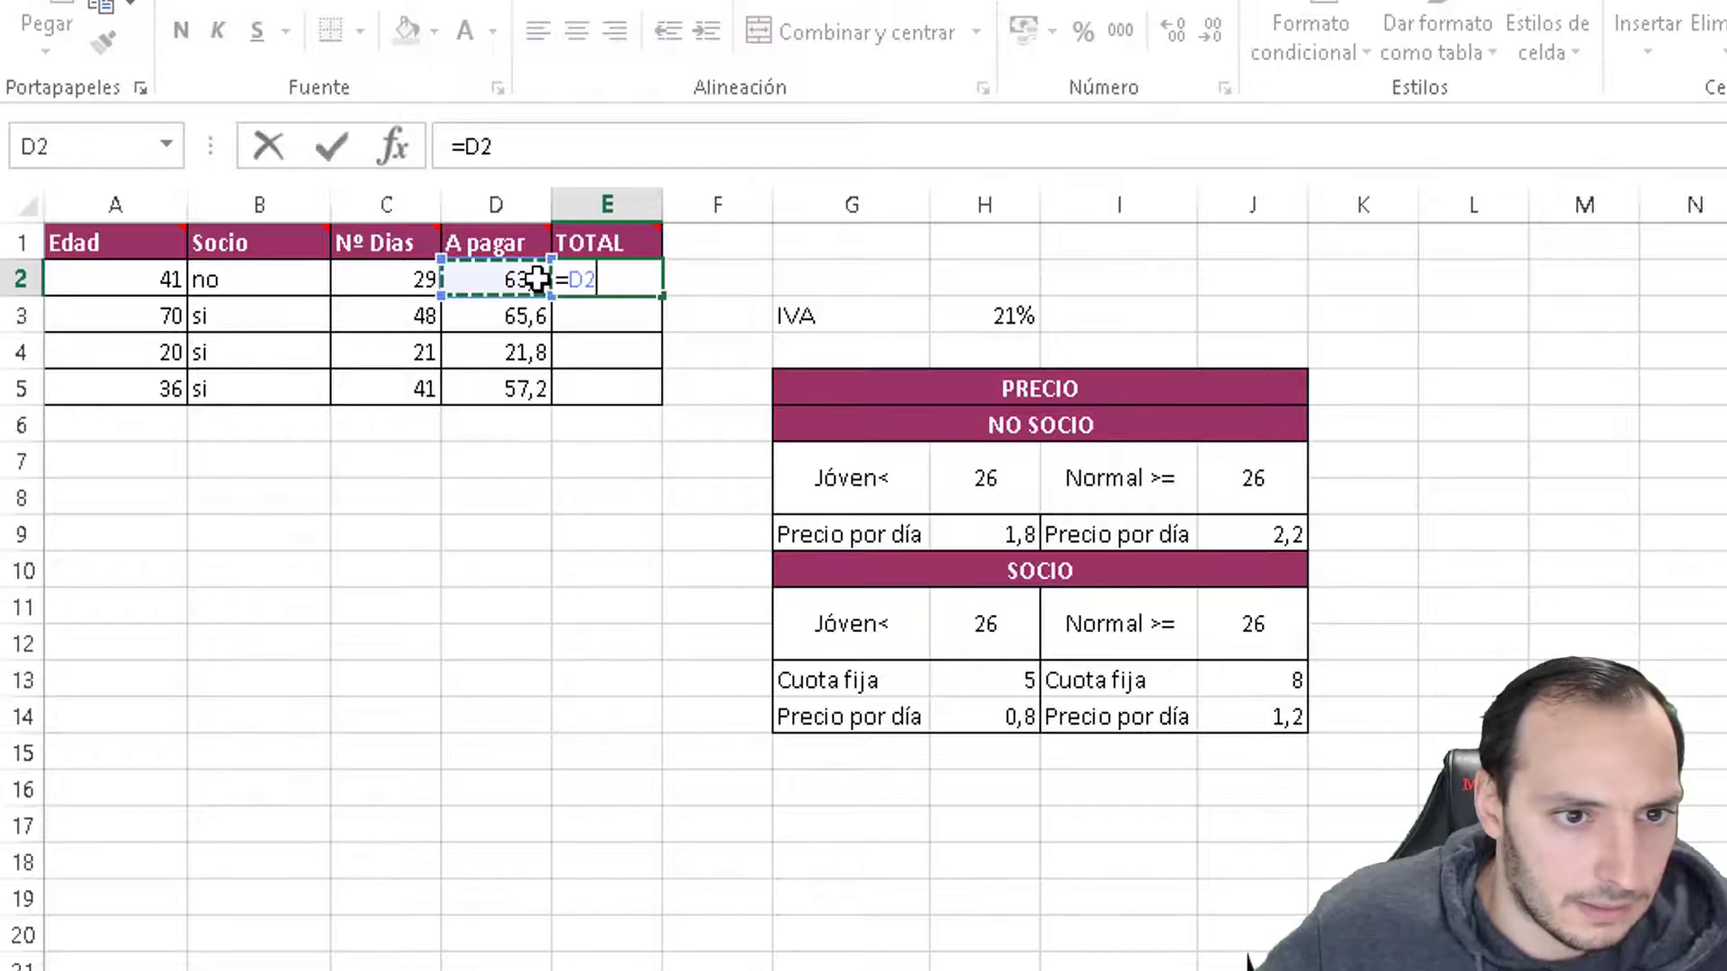
{"action": "type", "text": "*"}
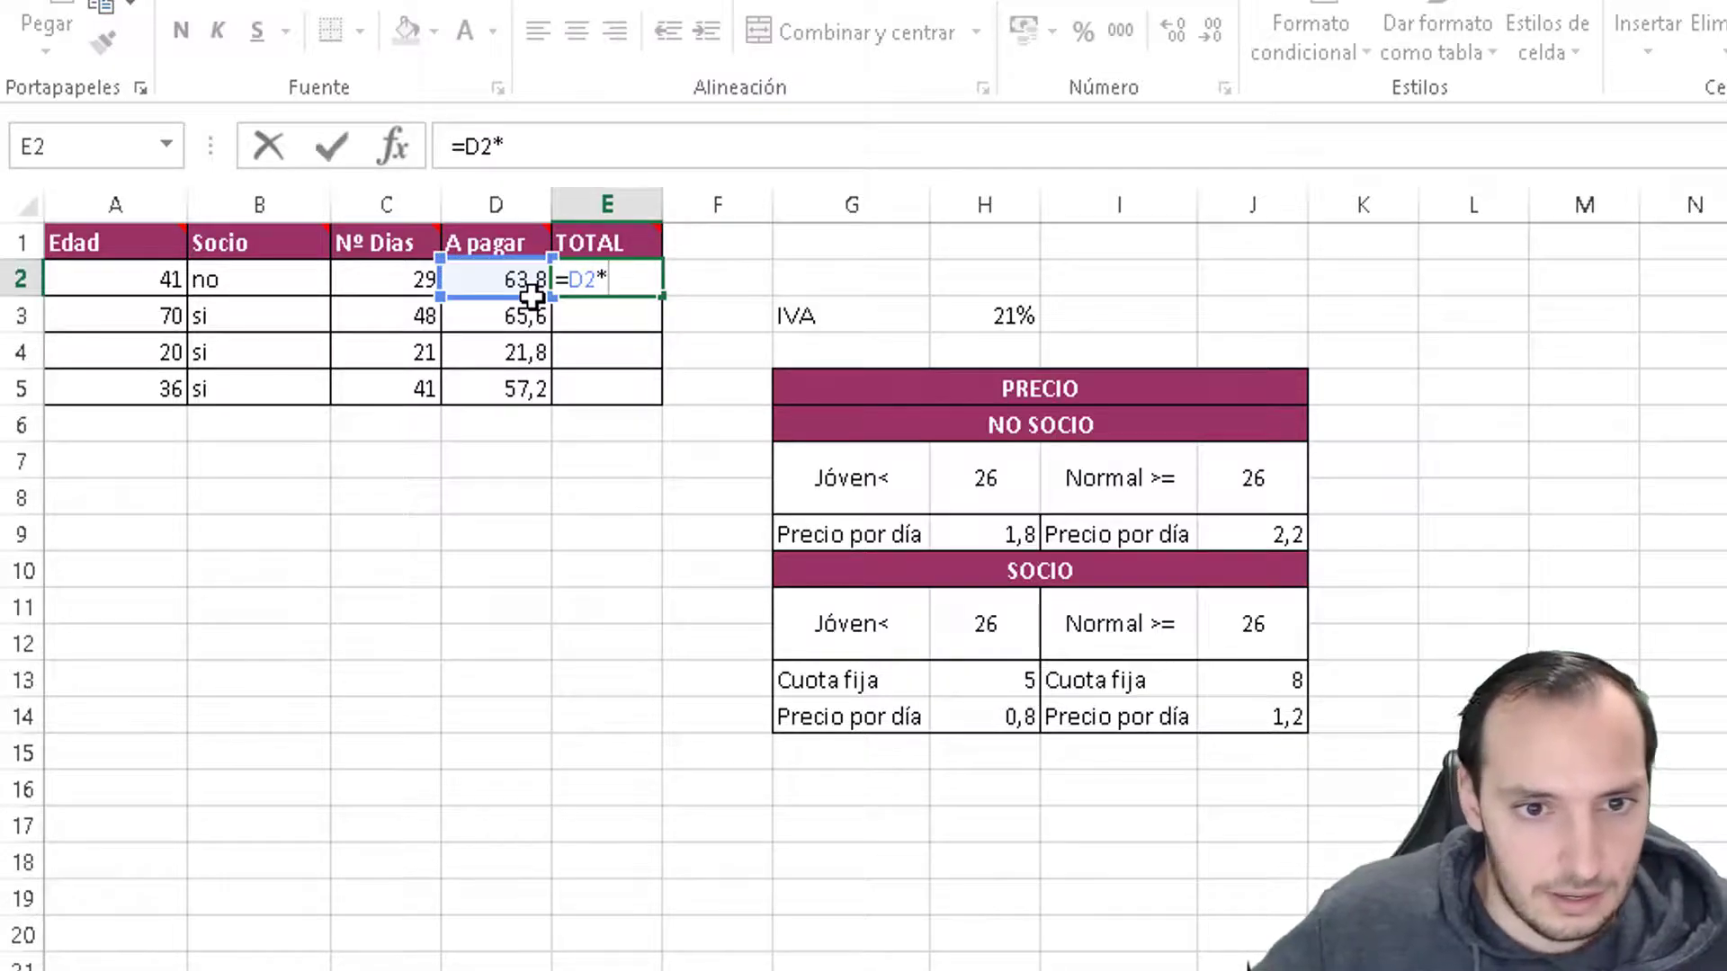
{"action": "left_click", "coordinate": [942, 317]}
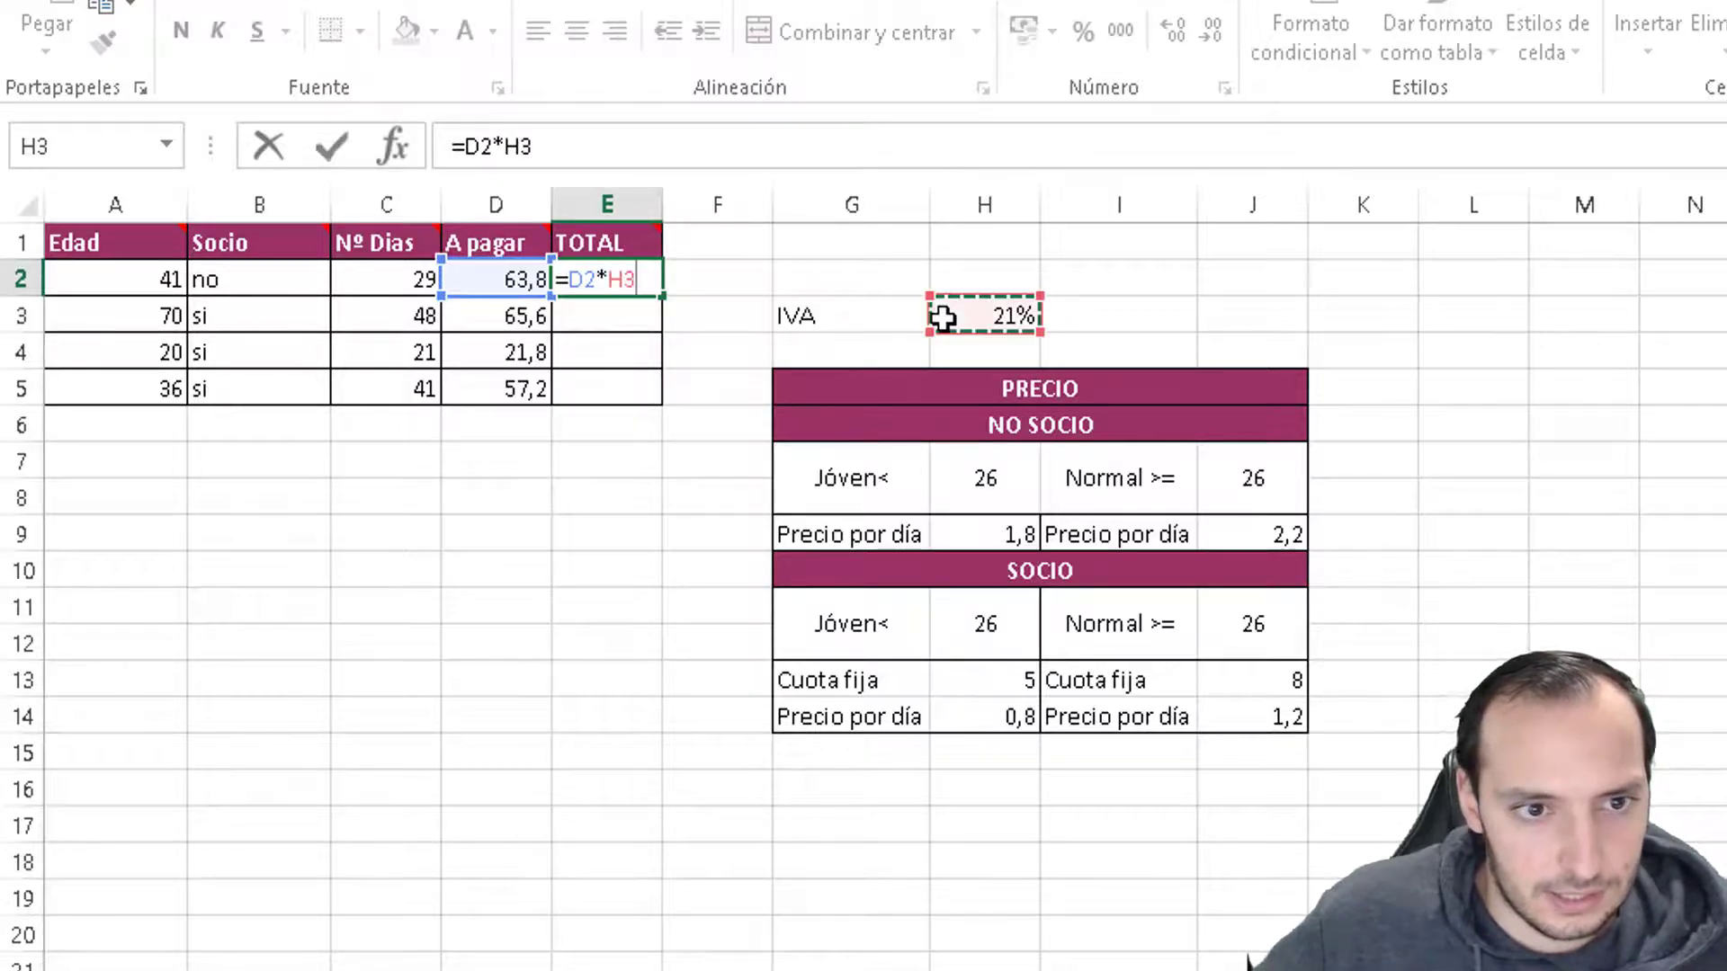
{"action": "type", "text": "+"}
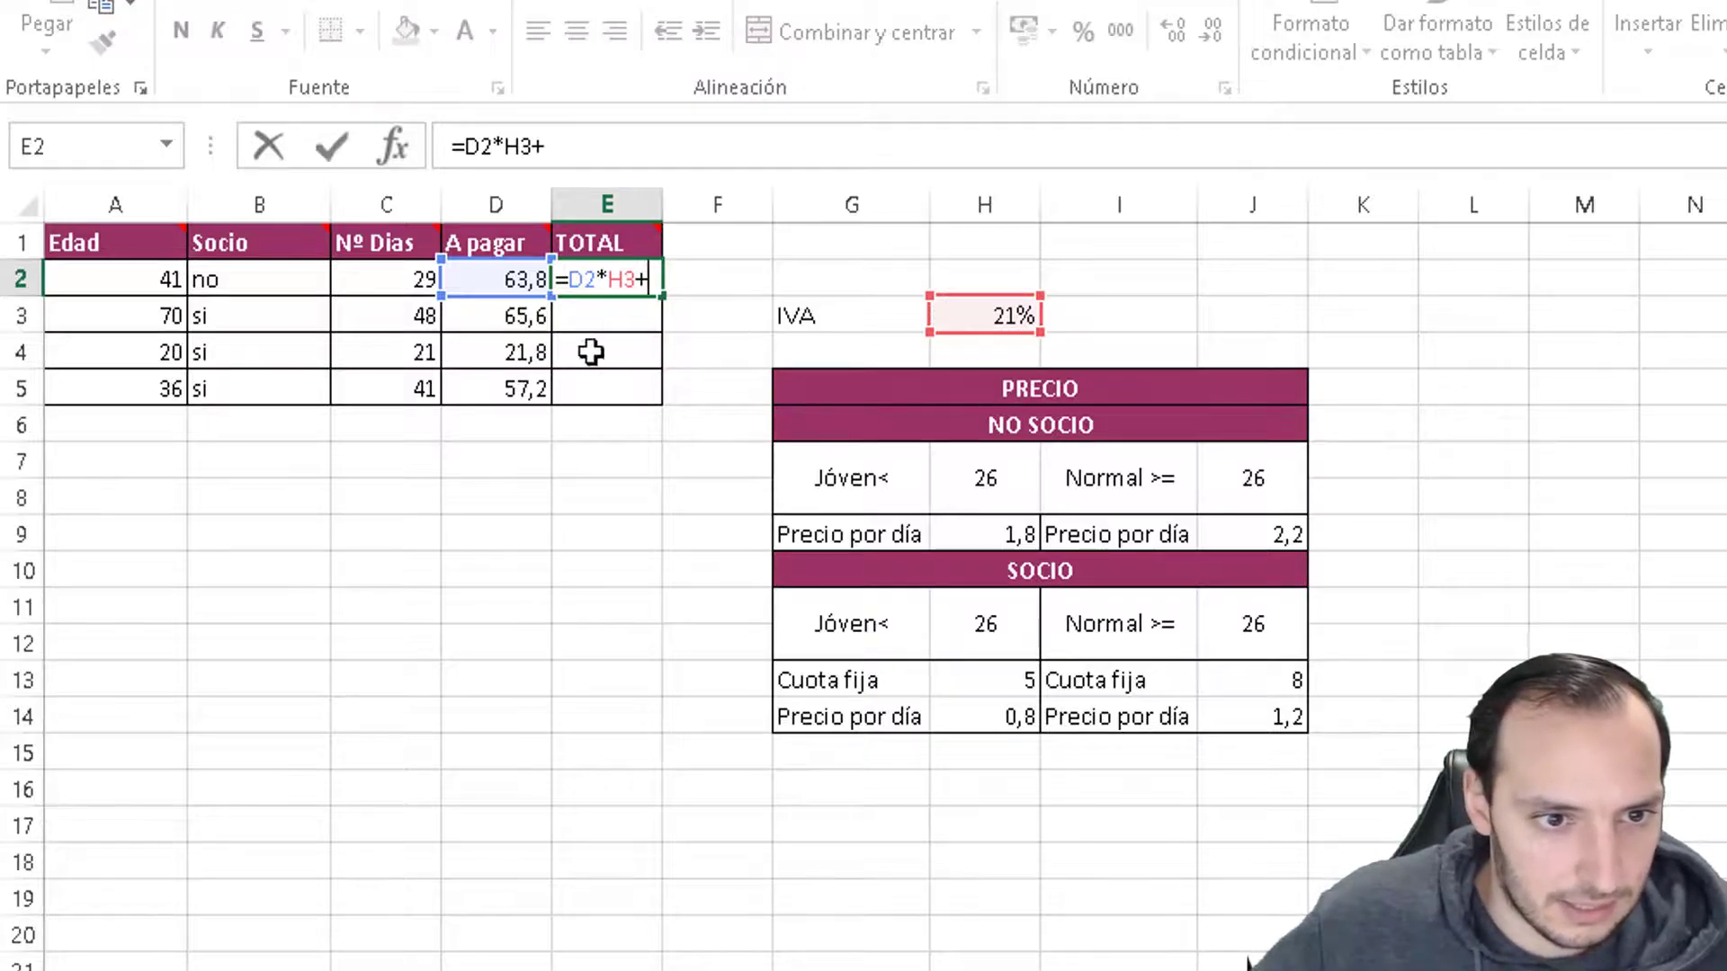
{"action": "left_click", "coordinate": [466, 283]}
{"action": "key", "text": "Return"}
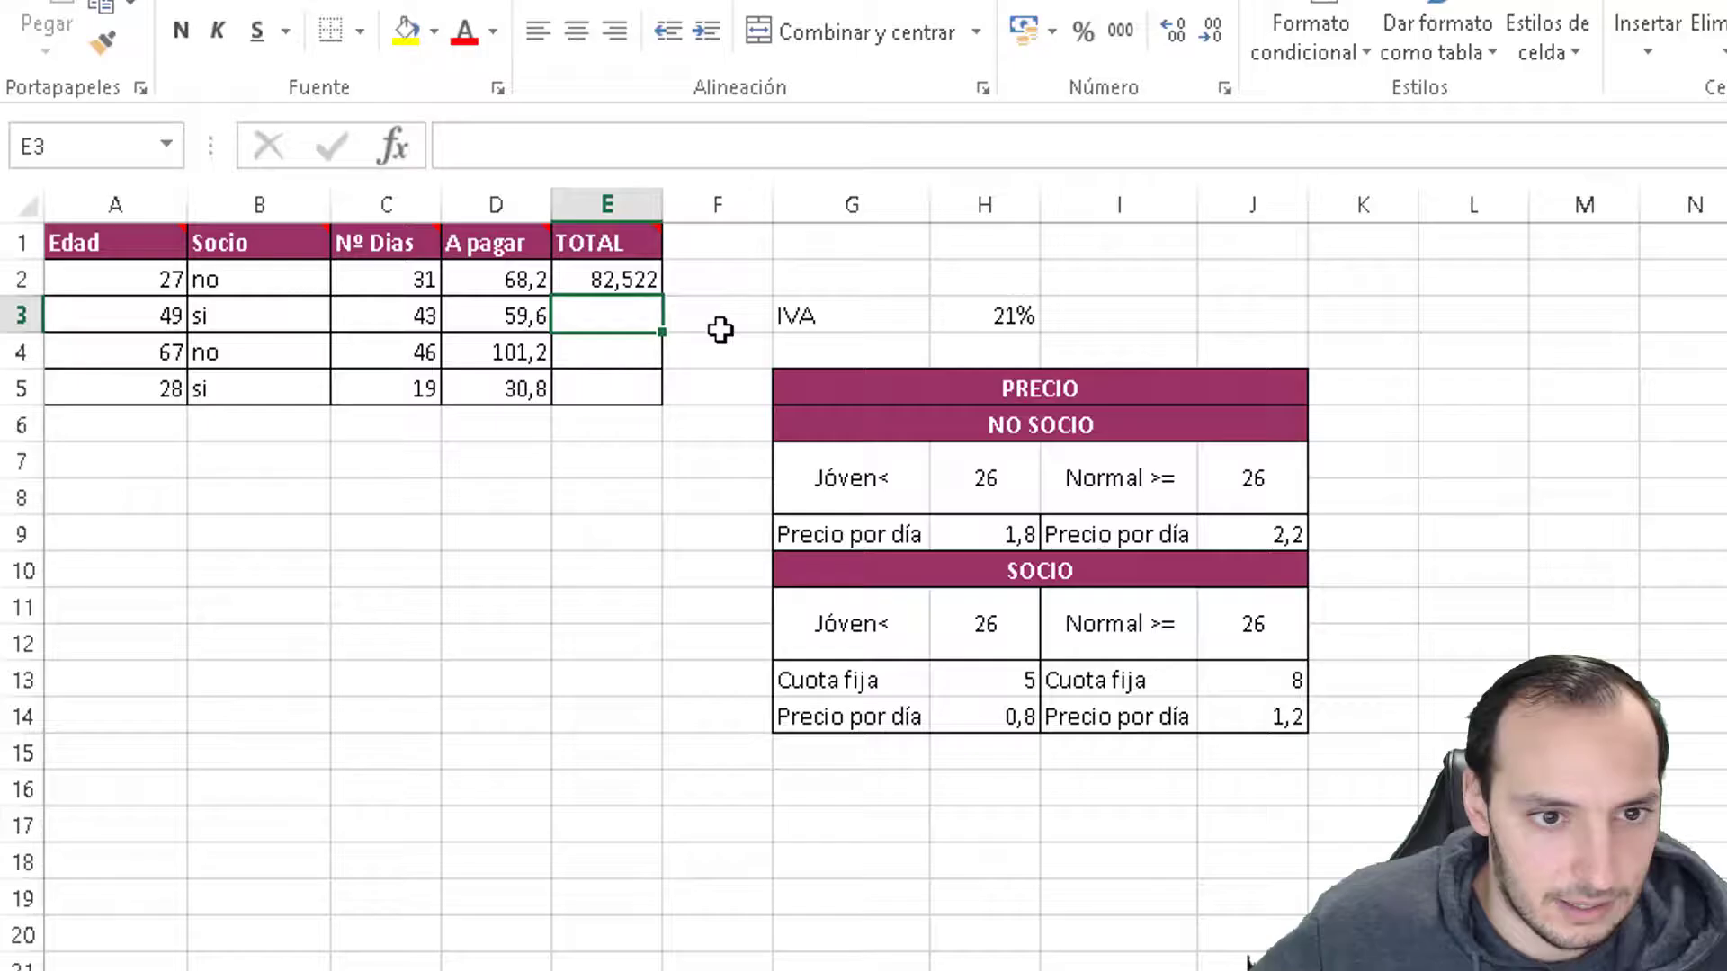
- Fill the E2 TOTAL formula down through E5
{"action": "left_click", "coordinate": [579, 280]}
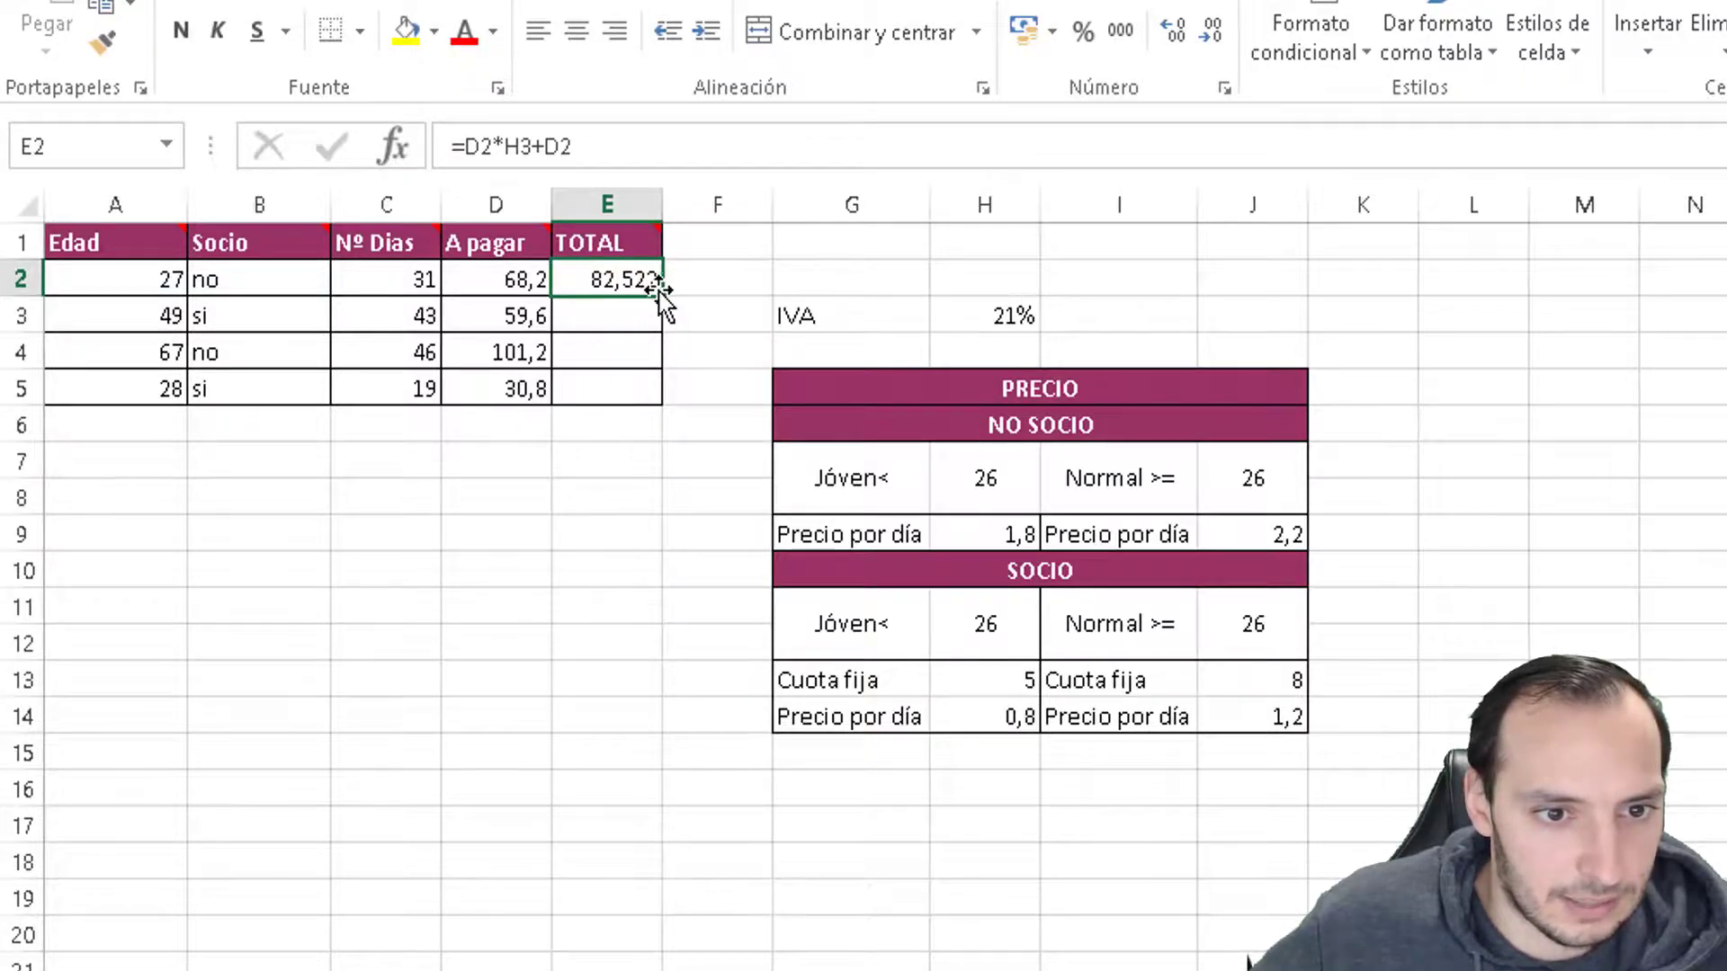
{"action": "left_click_drag", "start_coordinate": [662, 293], "coordinate": [657, 401]}
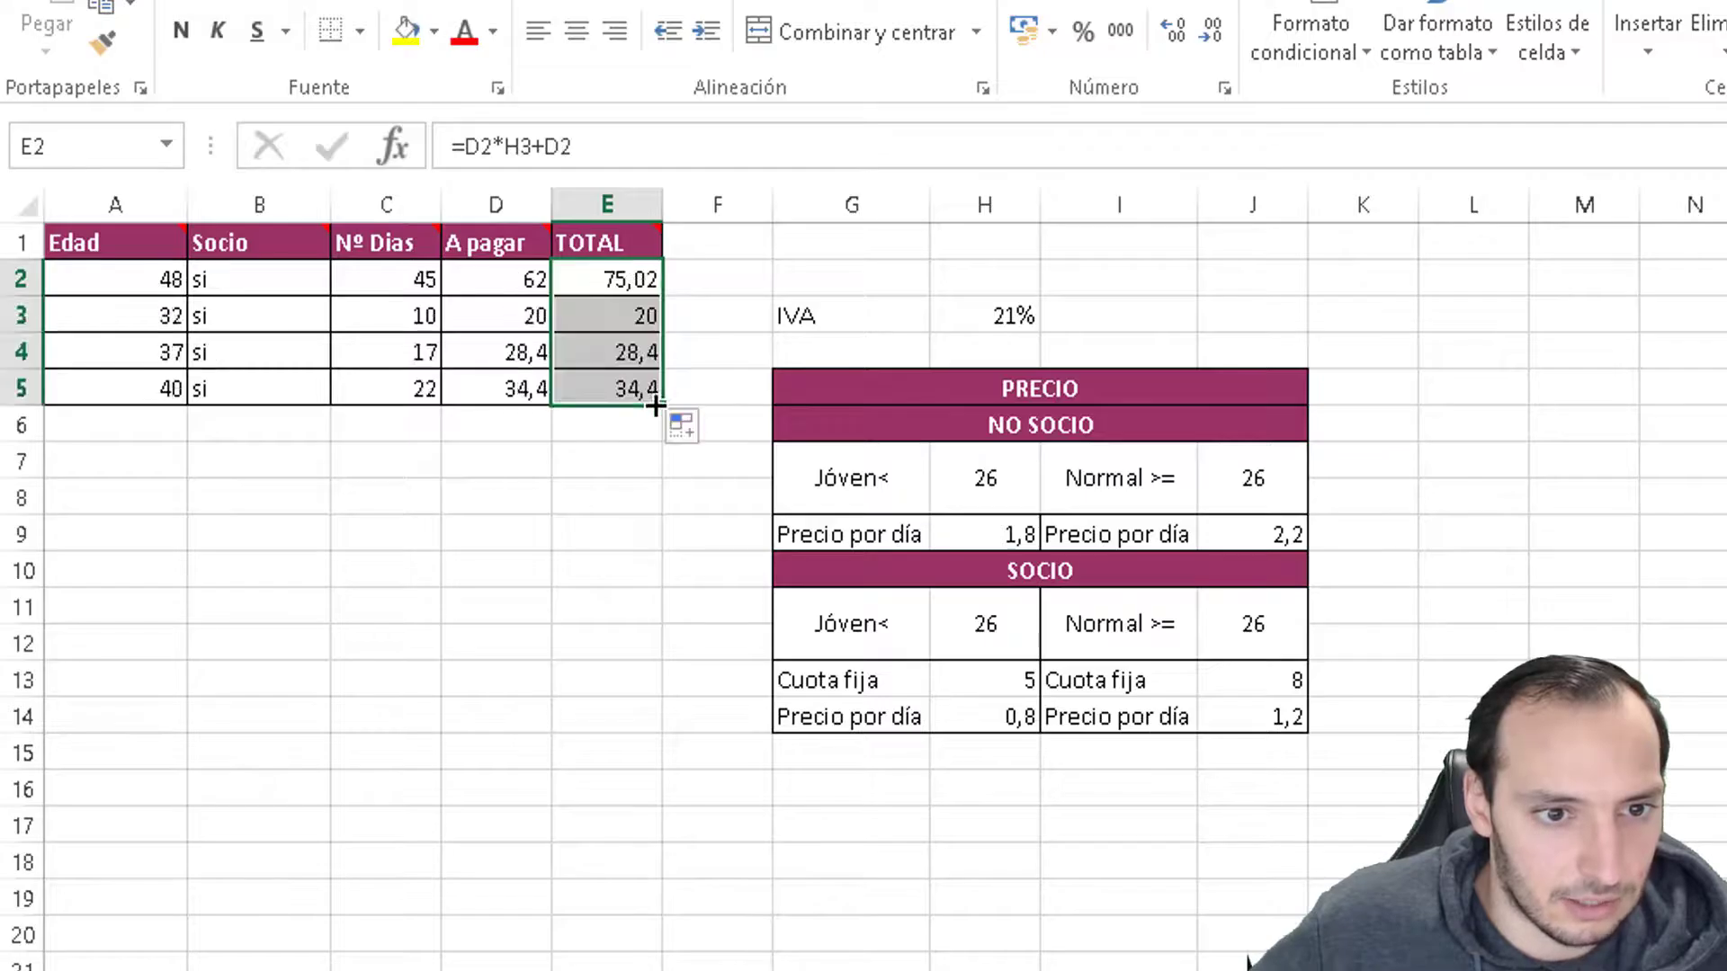
{"action": "left_click", "coordinate": [597, 462]}
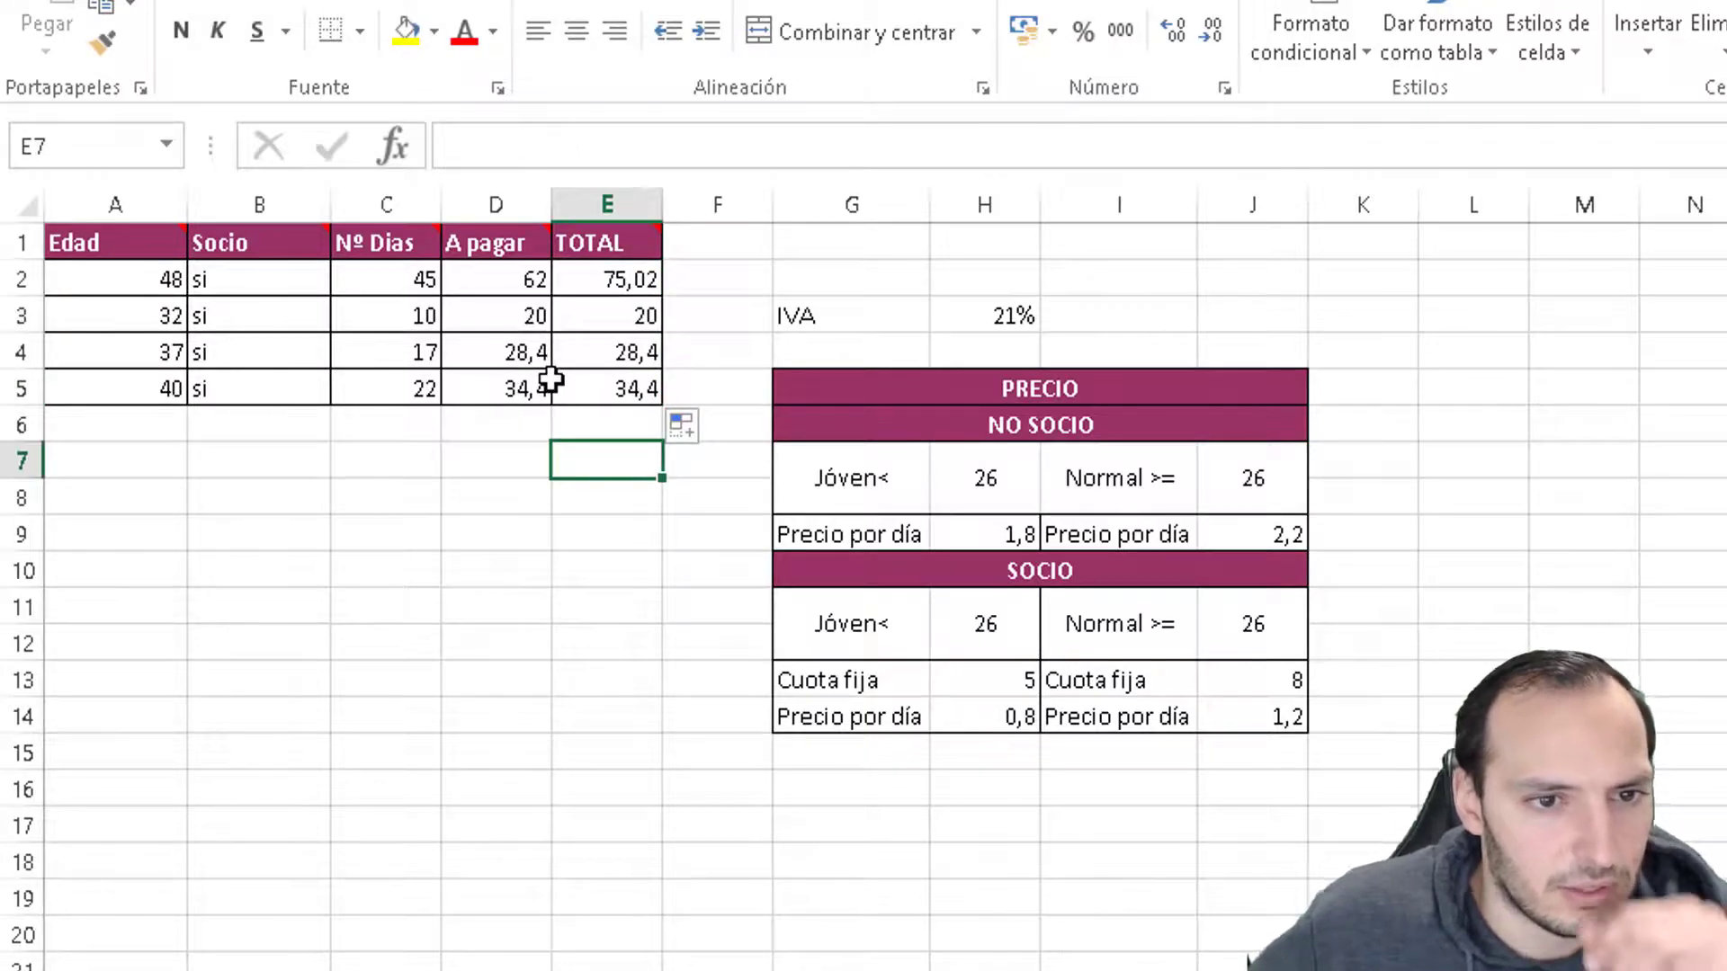
- Check the references in E3's copied TOTAL formula
{"action": "left_click", "coordinate": [635, 320]}
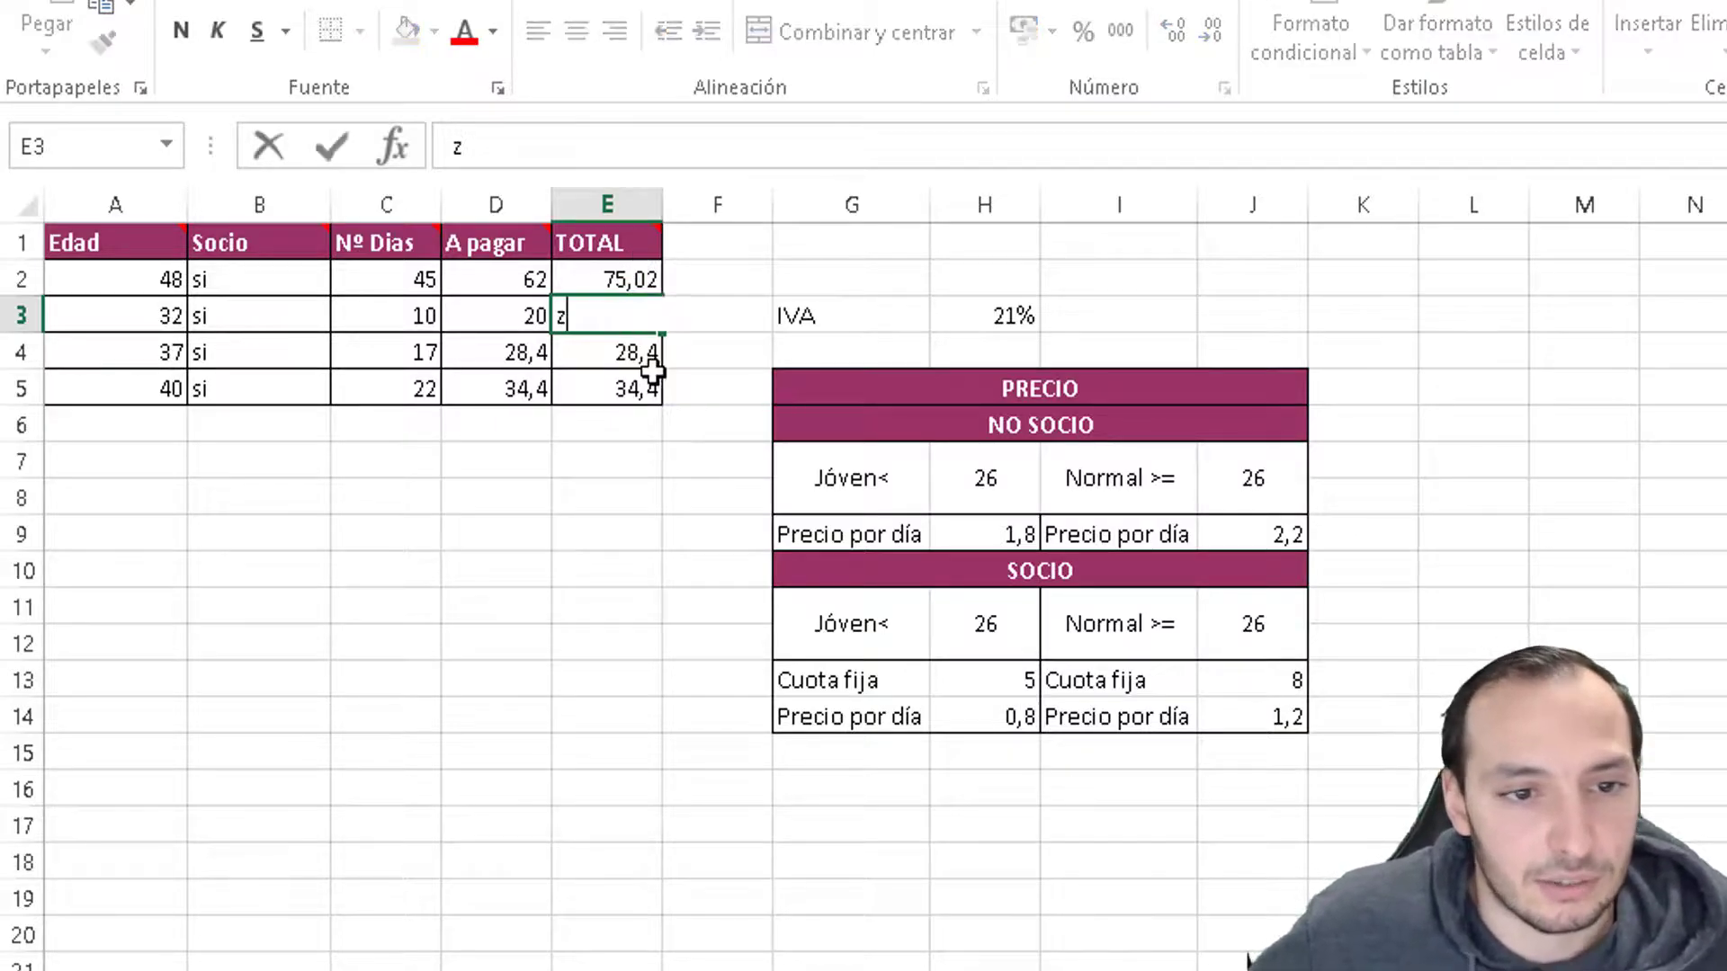
{"action": "key", "text": "F2"}
{"action": "key", "text": "Escape"}
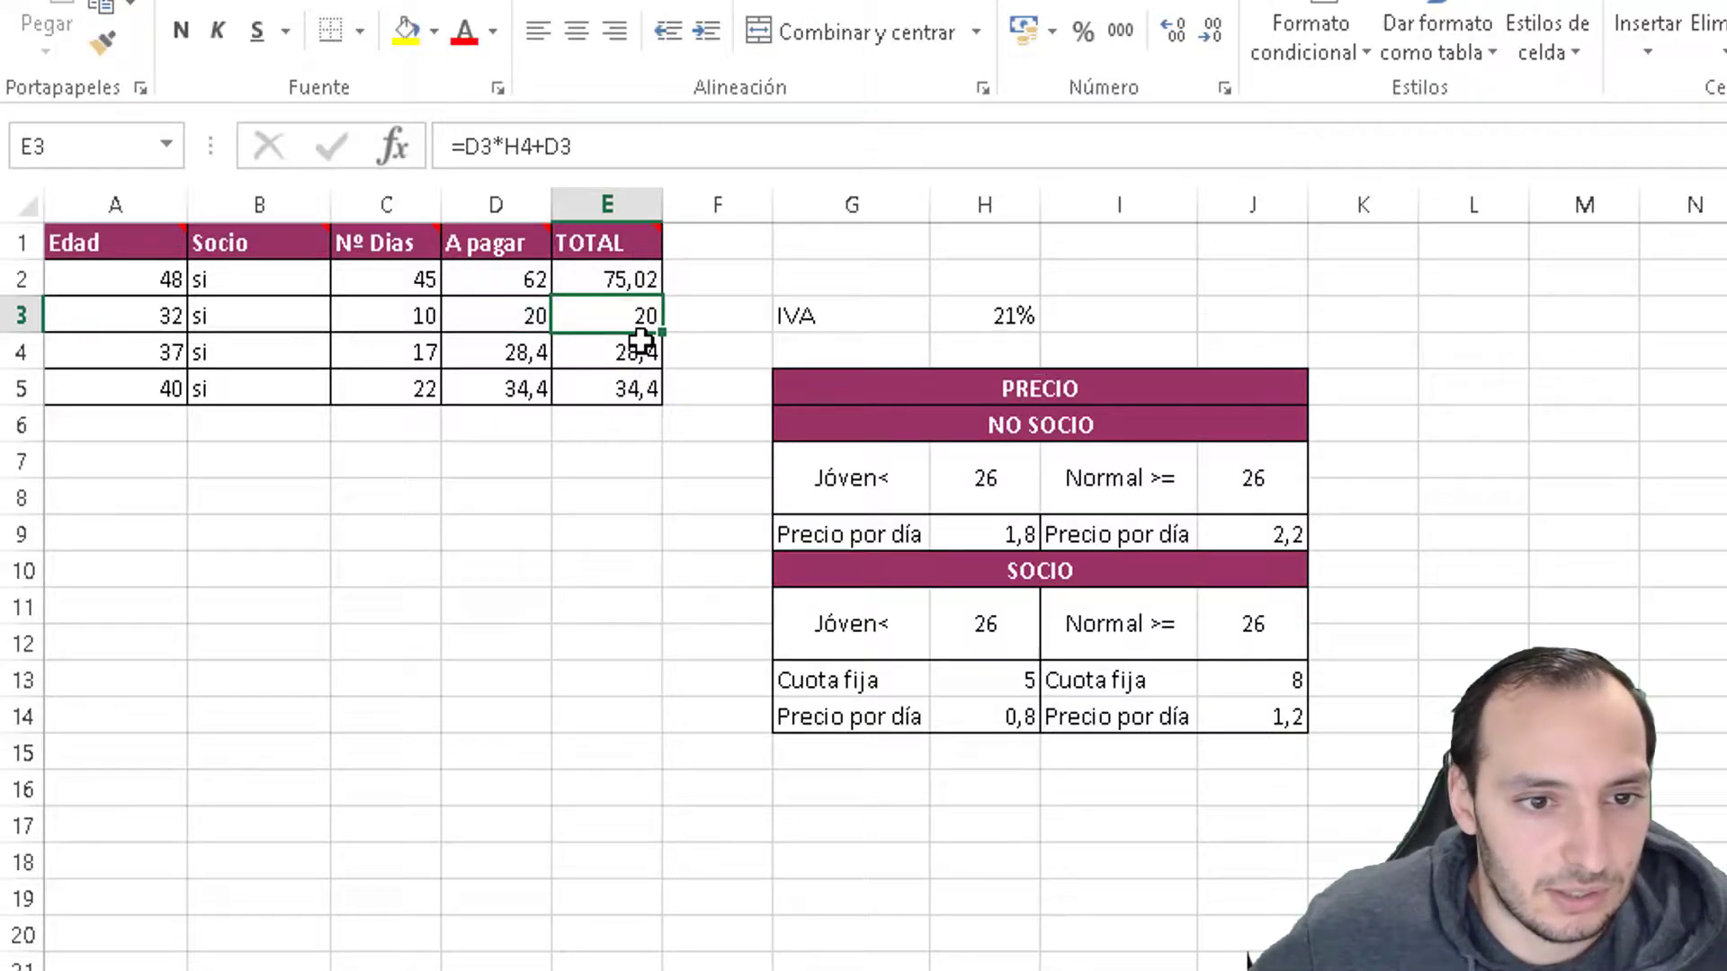
- Anchor E2's IVA reference as $H$3 and refill TOTAL through E5
{"action": "left_click", "coordinate": [646, 280]}
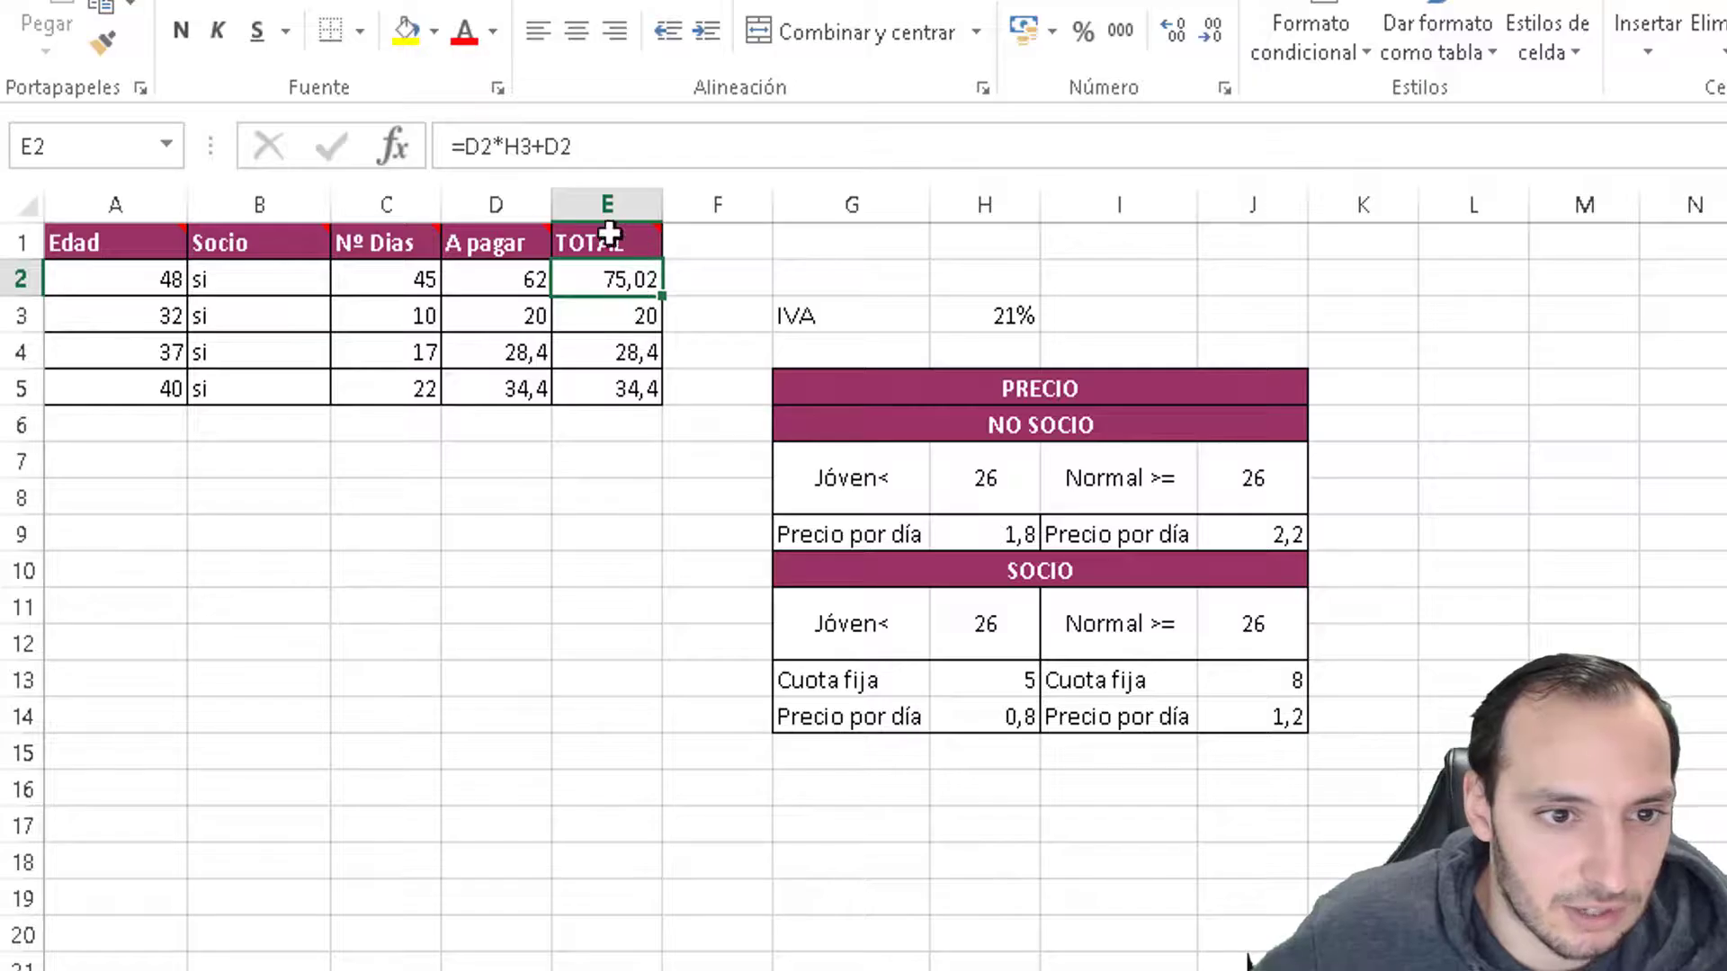
{"action": "left_click", "coordinate": [576, 147]}
{"action": "left_click", "coordinate": [519, 151]}
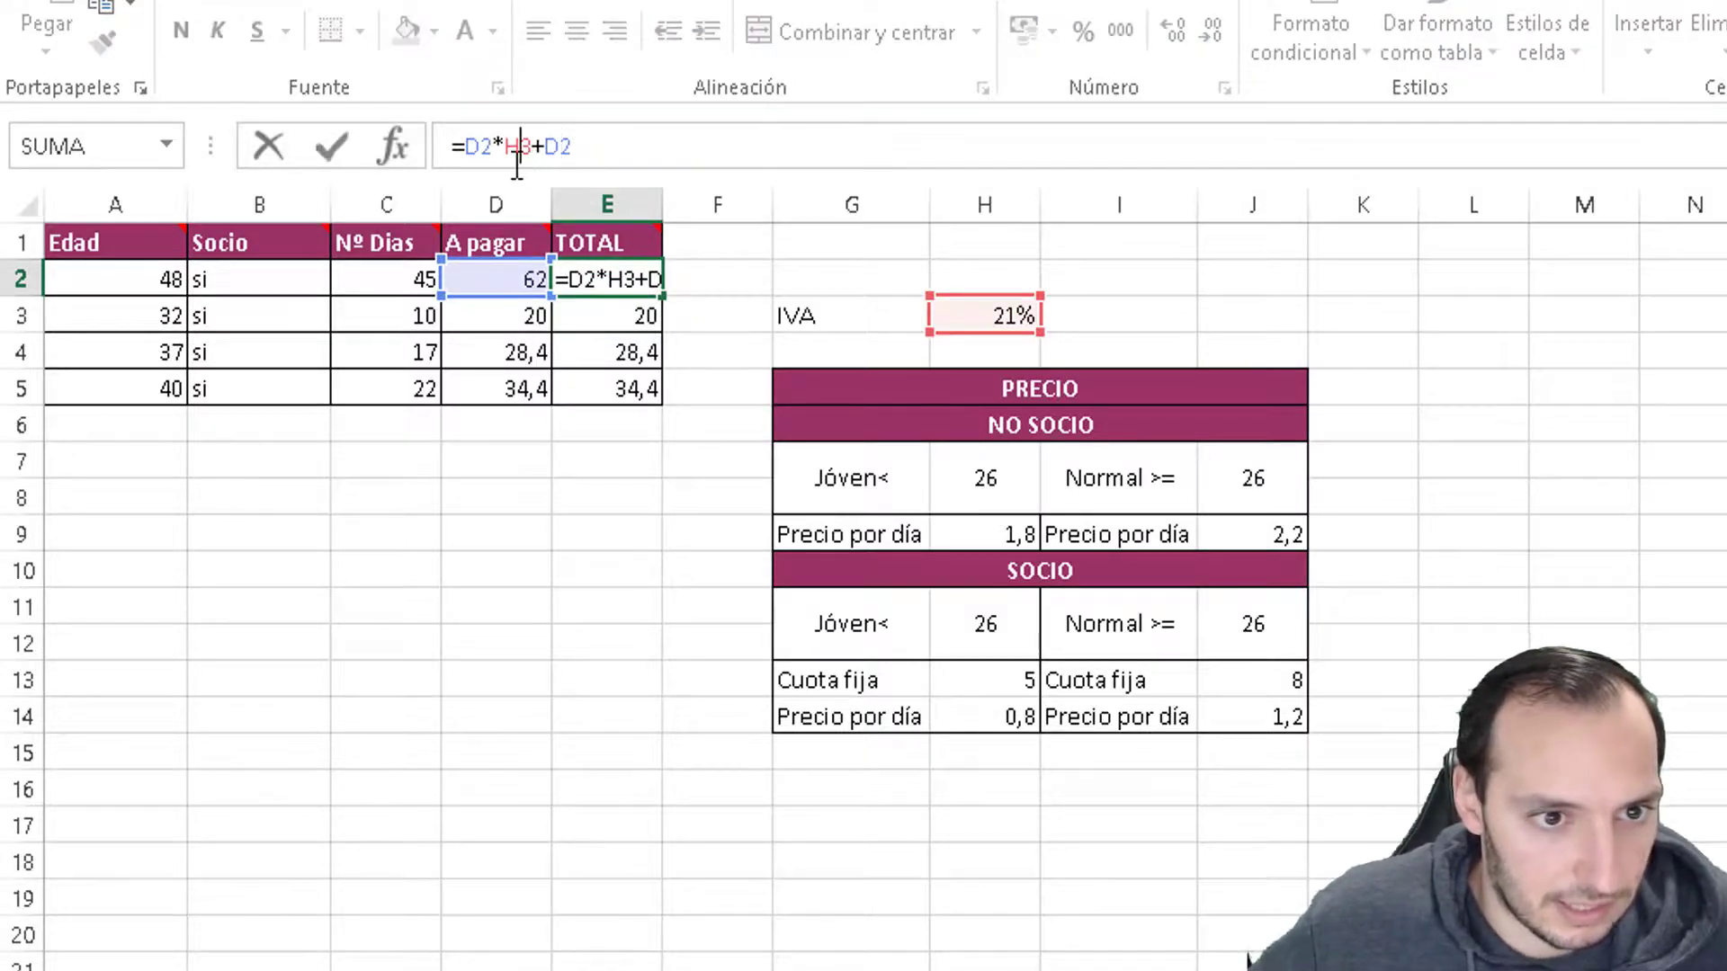
{"action": "key", "text": "F4"}
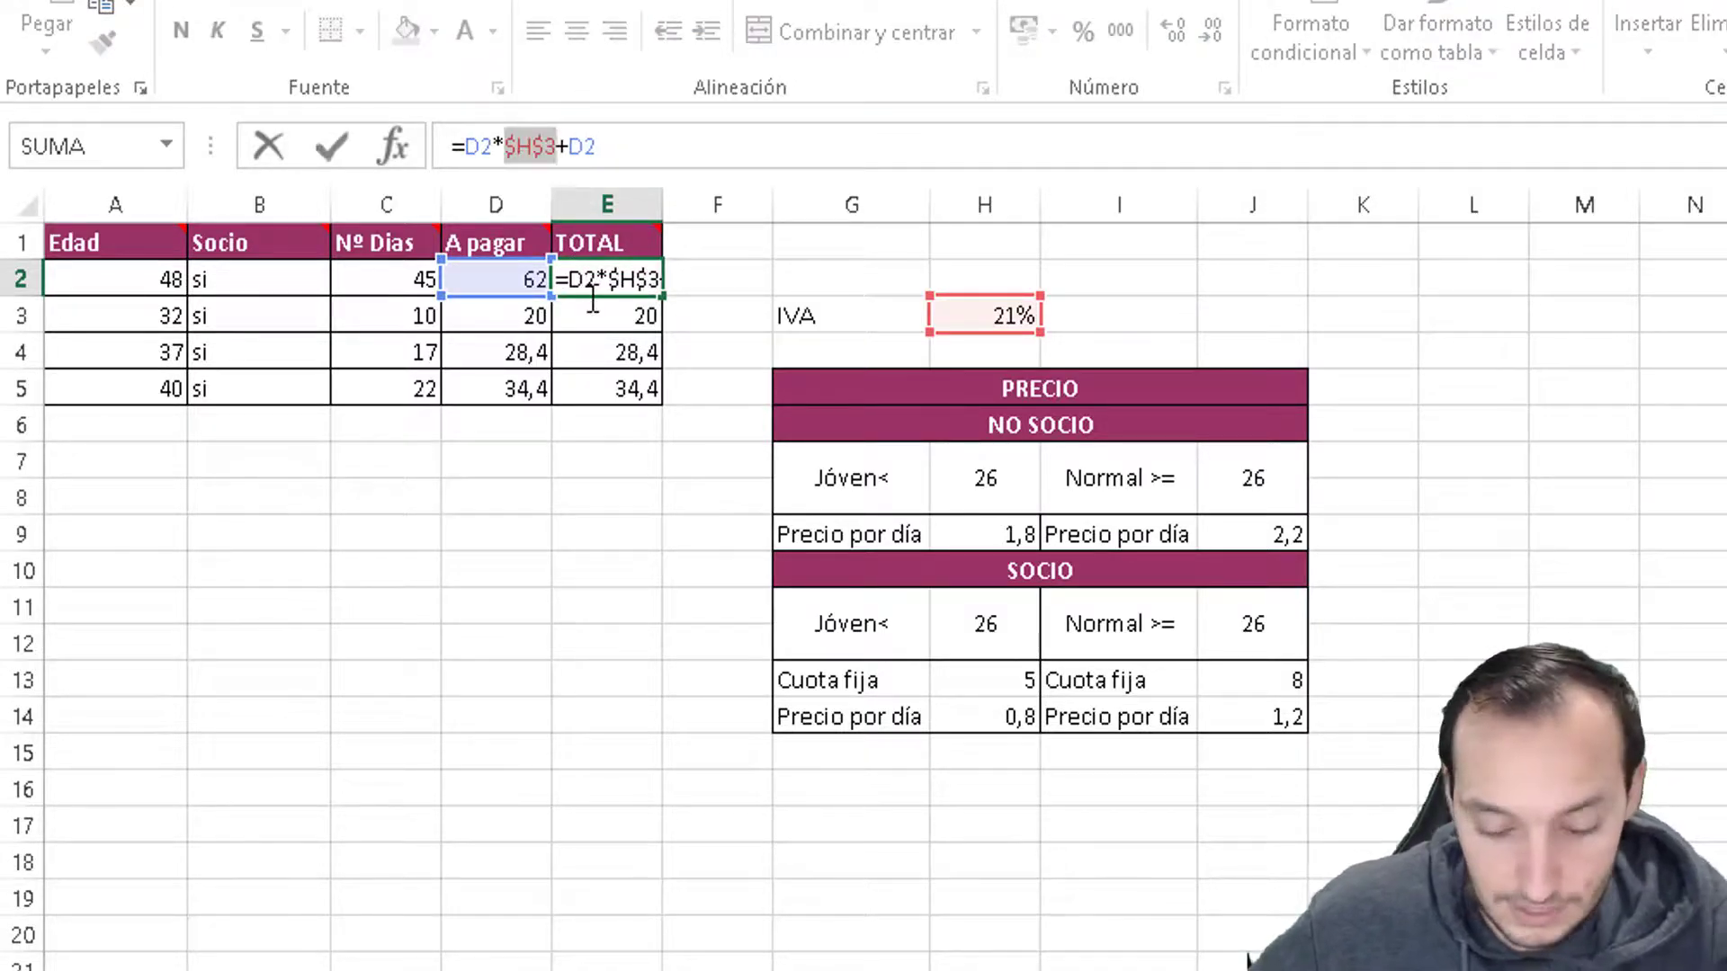
{"action": "key", "text": "Return"}
{"action": "left_click", "coordinate": [639, 281]}
{"action": "left_click_drag", "start_coordinate": [662, 295], "coordinate": [666, 407]}
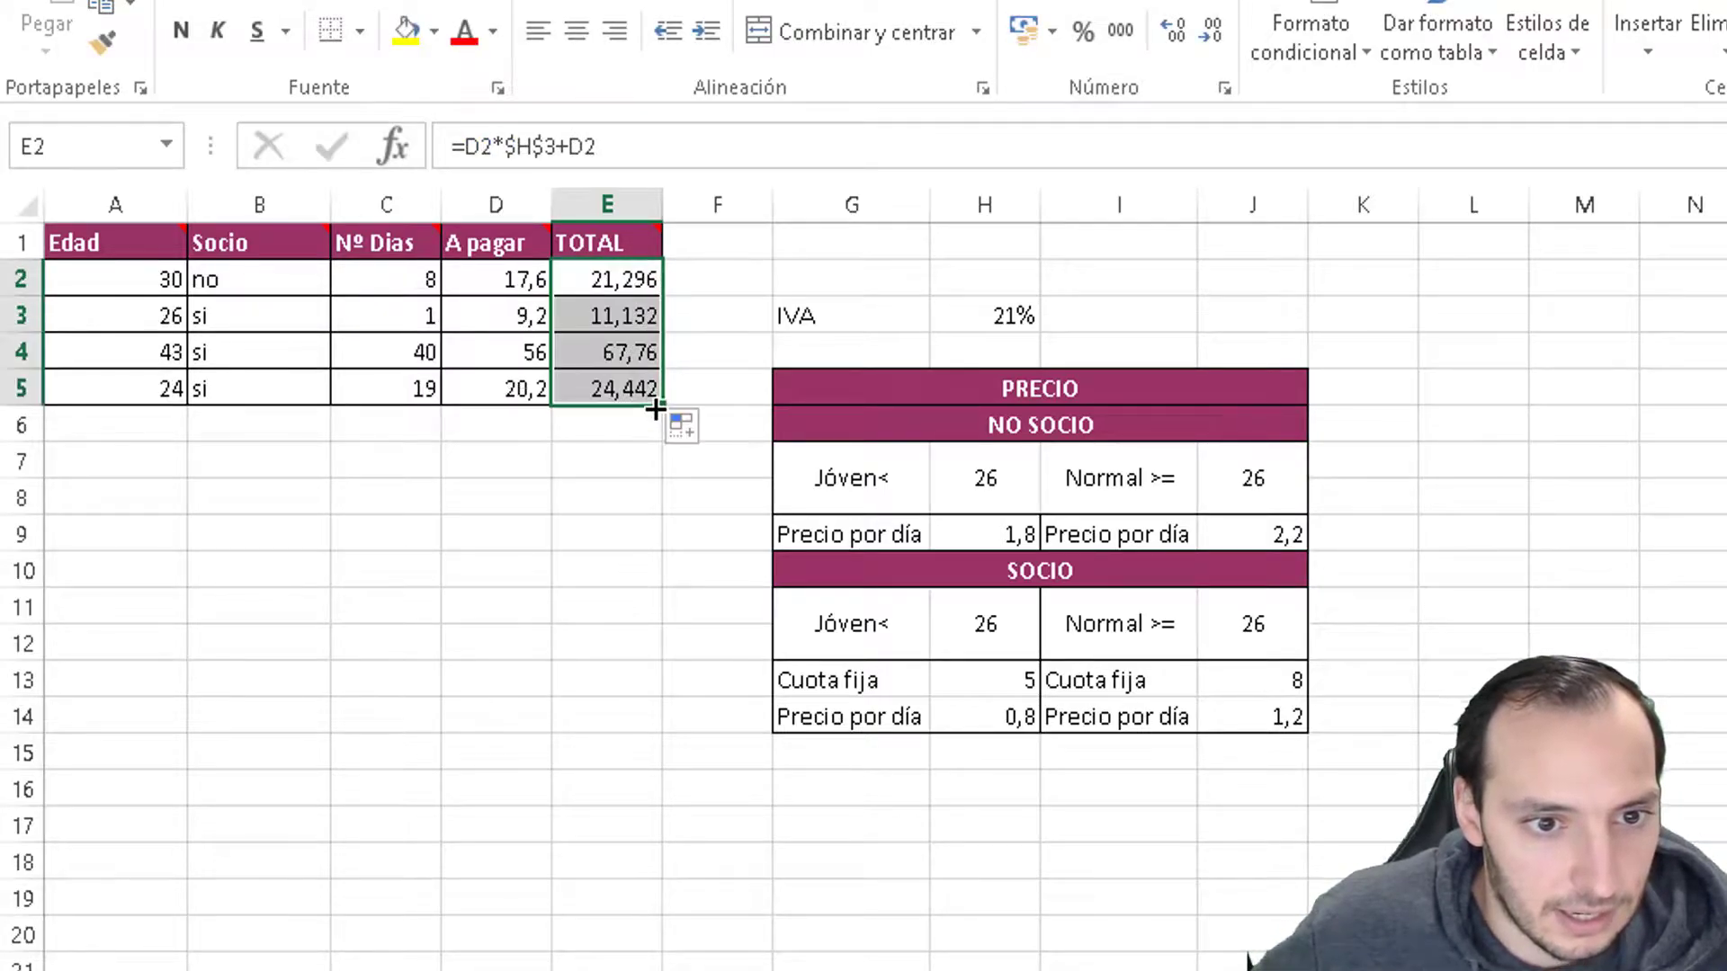
{"action": "left_click", "coordinate": [629, 504]}
{"action": "left_click", "coordinate": [599, 360]}
{"action": "left_click", "coordinate": [605, 317]}
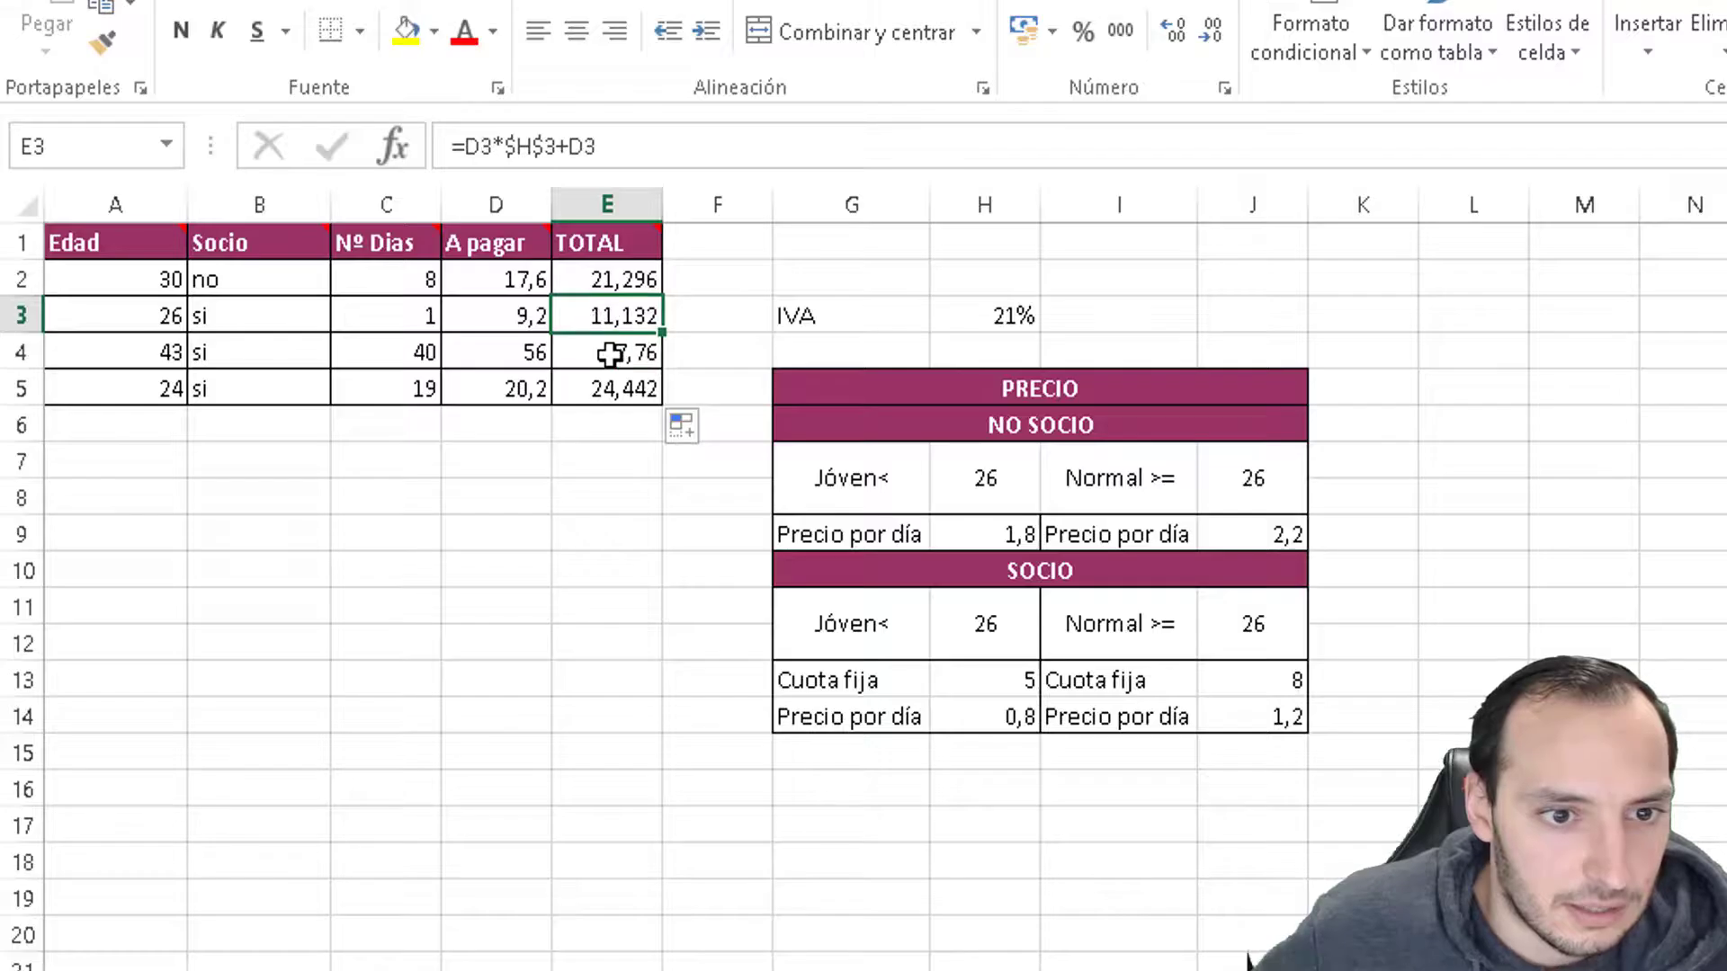
{"action": "left_click", "coordinate": [609, 350]}
{"action": "left_click", "coordinate": [609, 393]}
{"action": "left_click", "coordinate": [366, 471]}
{"action": "left_click", "coordinate": [404, 385]}
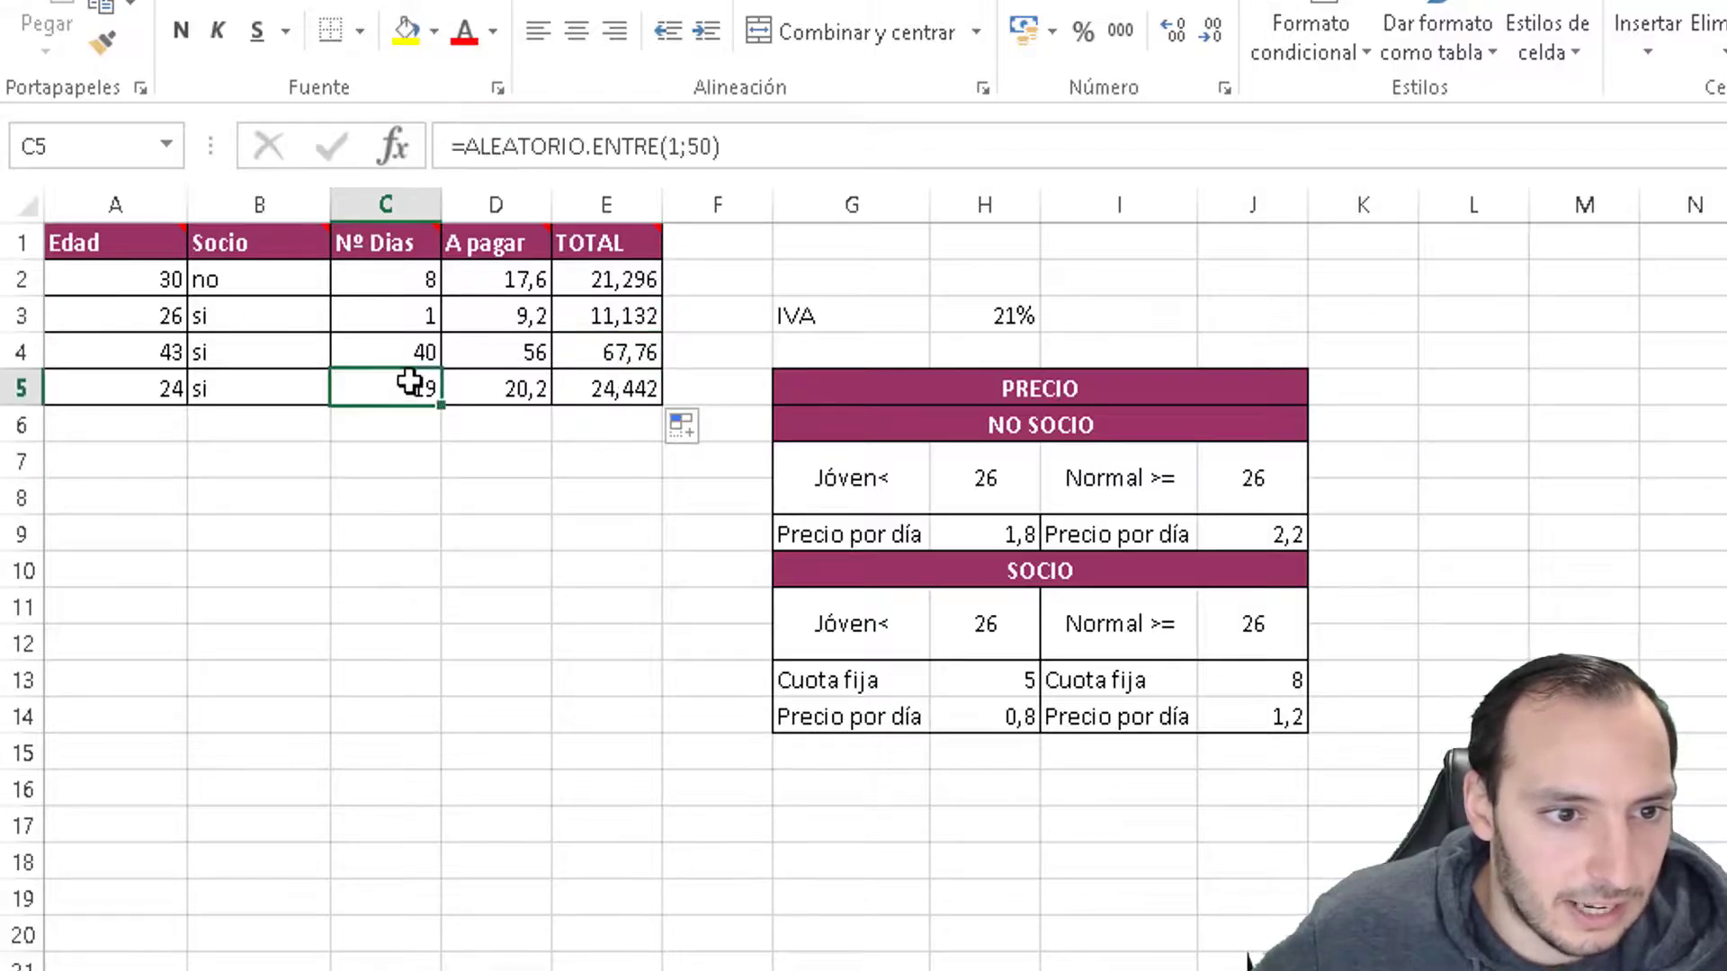
{"action": "left_click", "coordinate": [482, 345]}
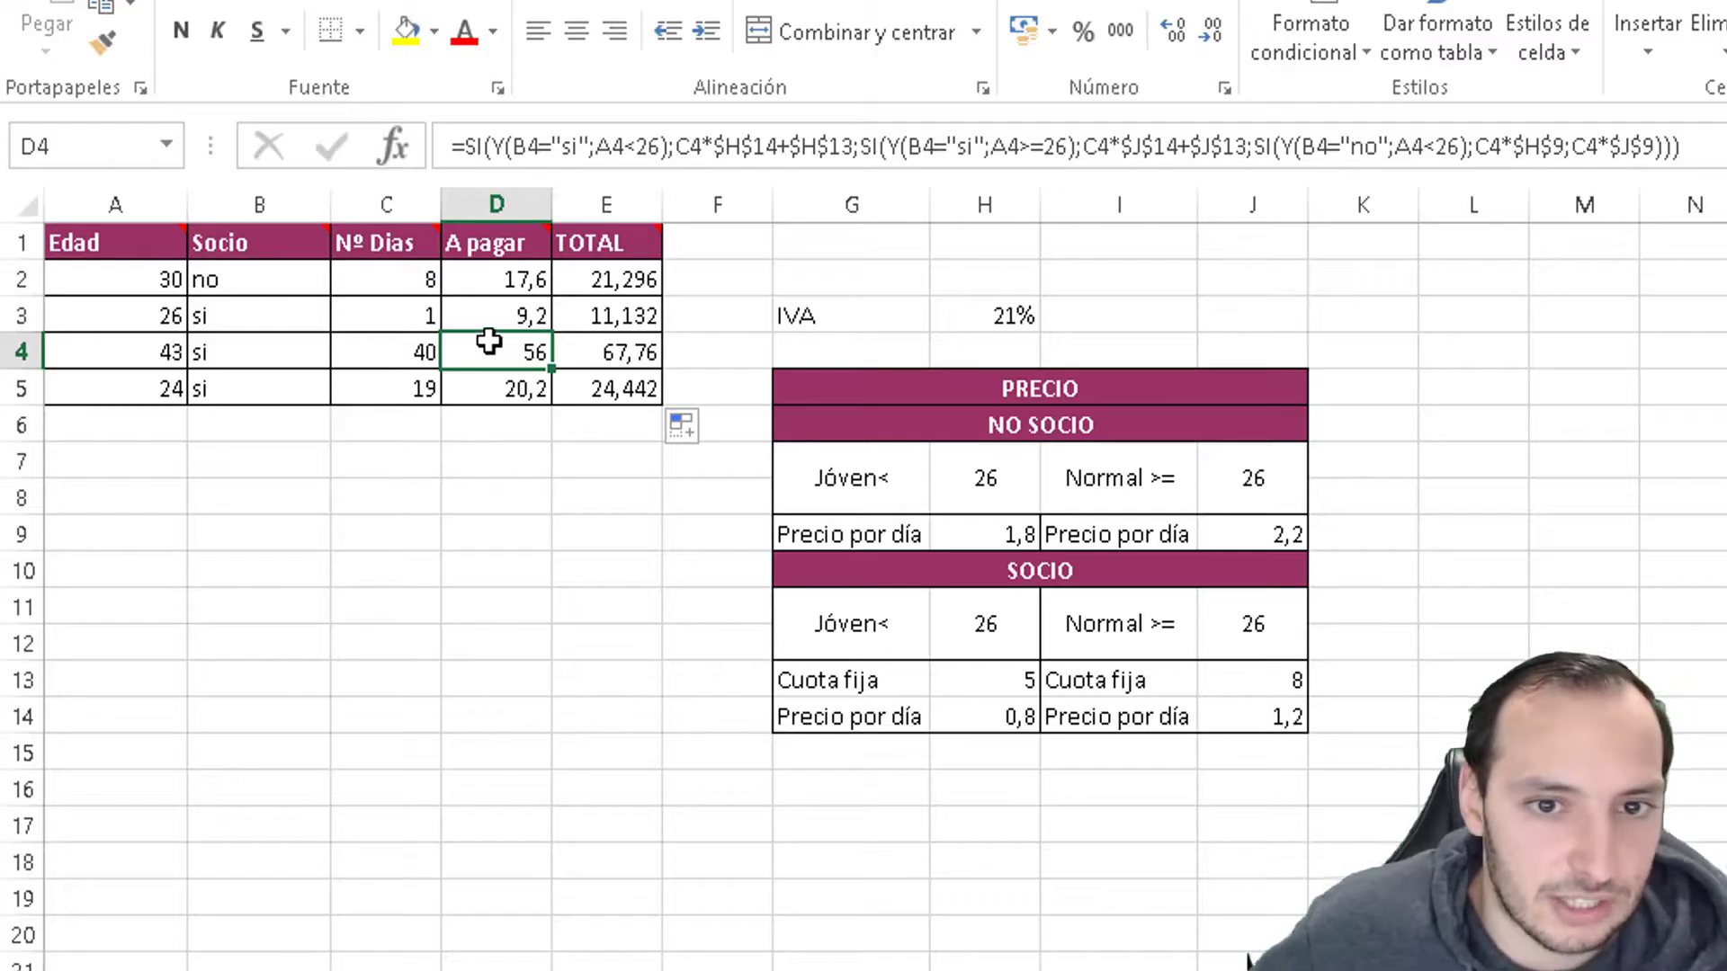
{"action": "left_click", "coordinate": [512, 308]}
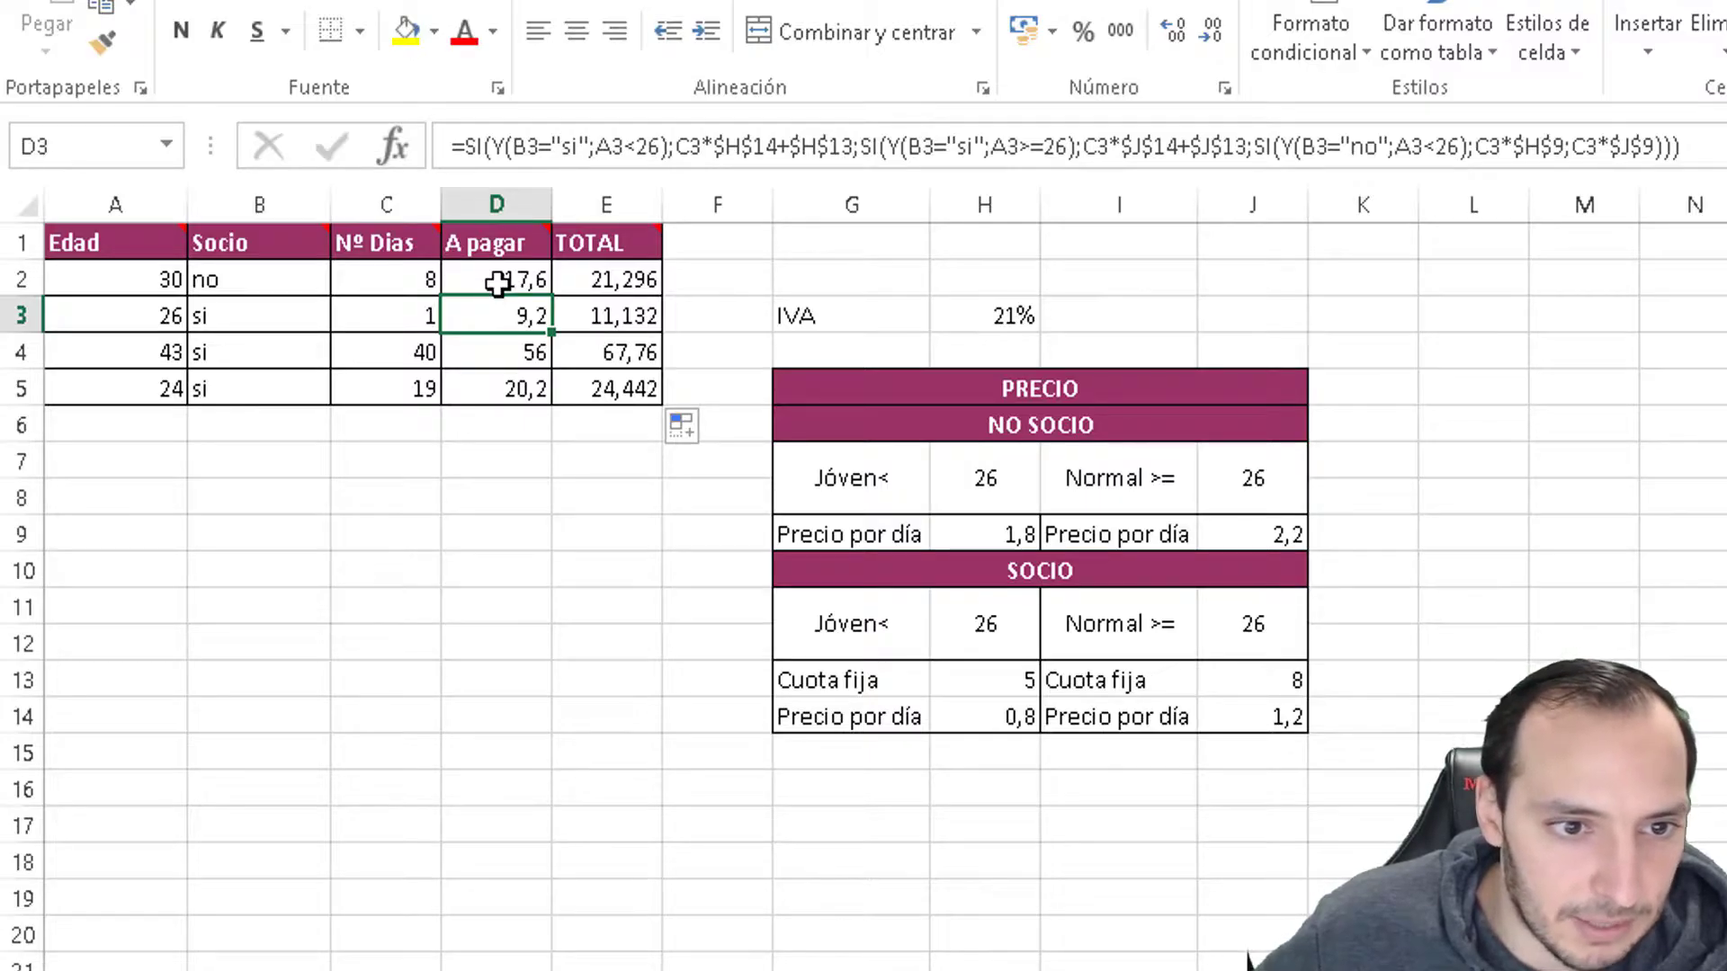
{"action": "left_click", "coordinate": [500, 279]}
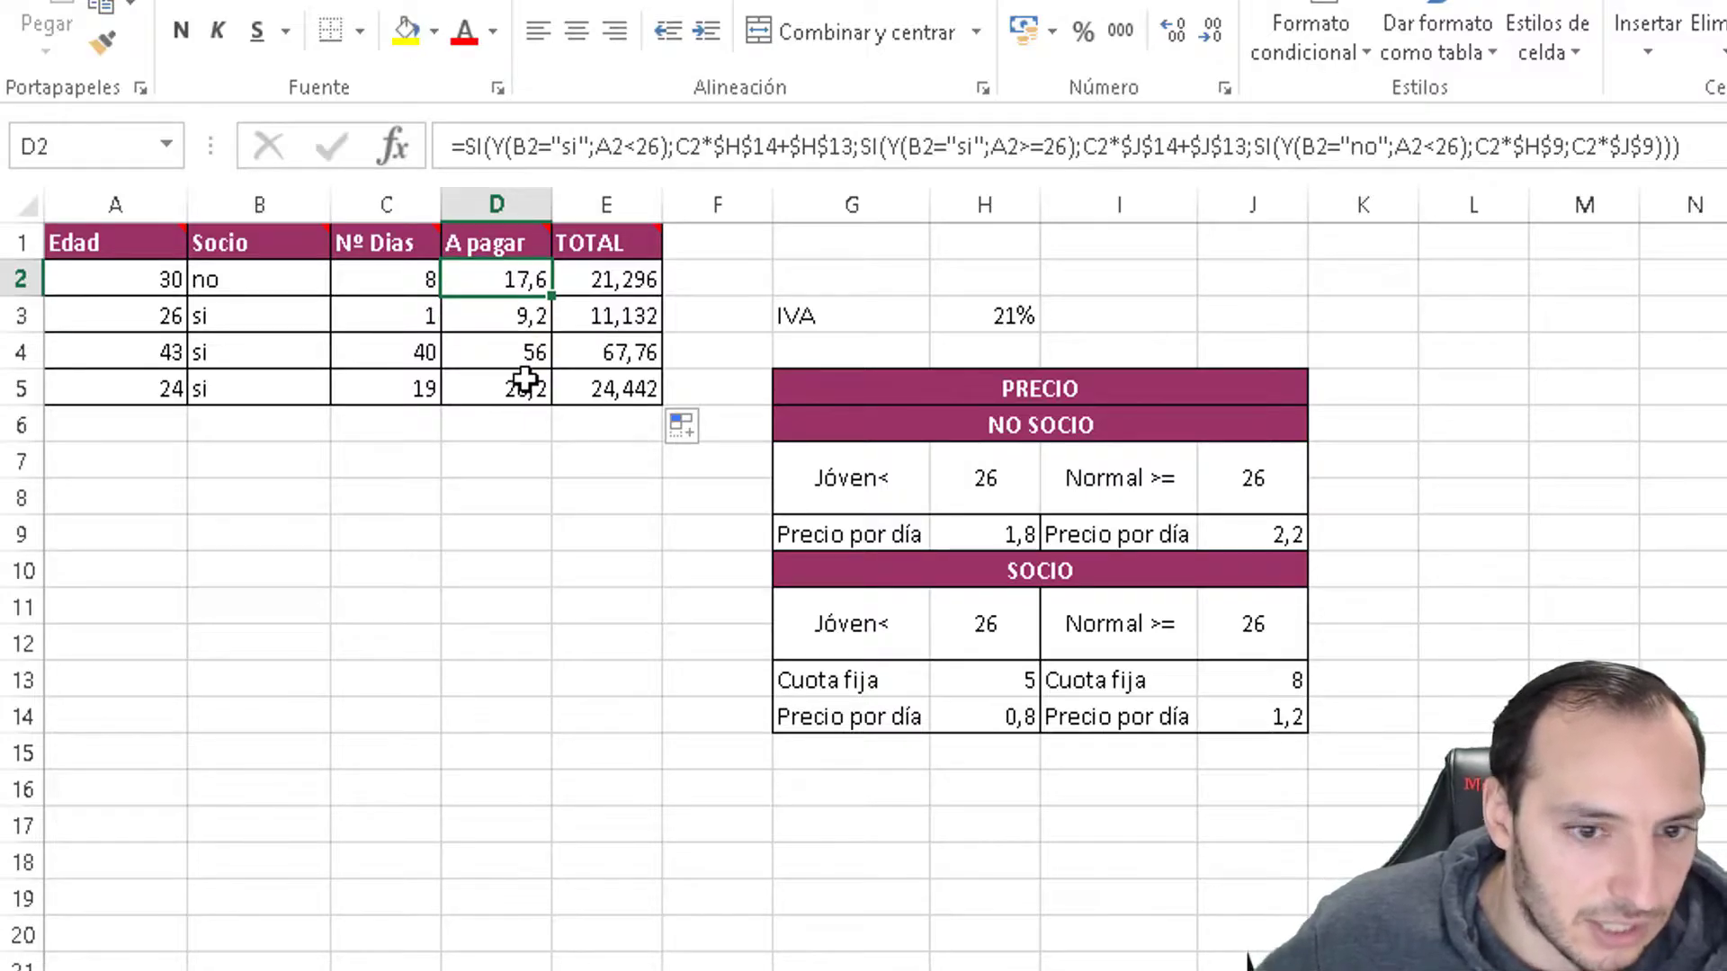